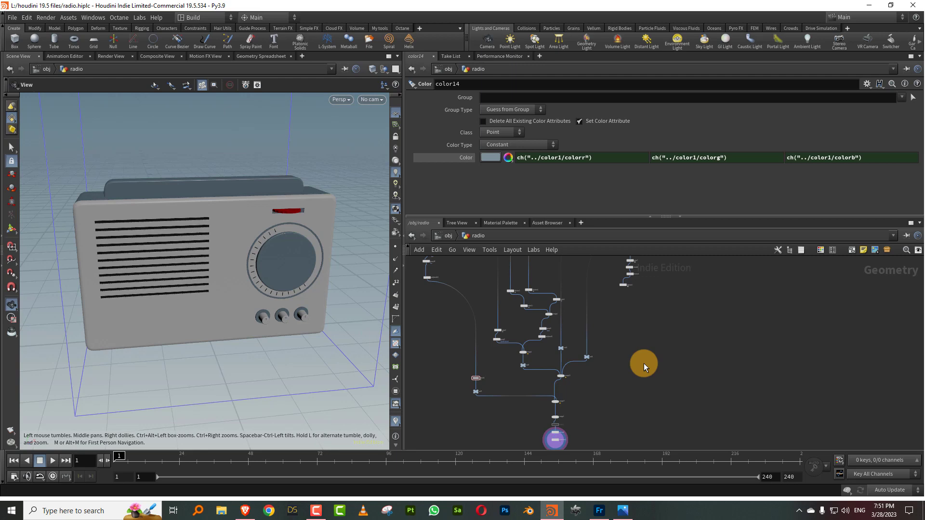
- Examine the radio's node network and compare the model with the Braun radio reference photo
{"action": "middle_click_drag", "start_coordinate": [666, 324], "coordinate": [631, 416]}
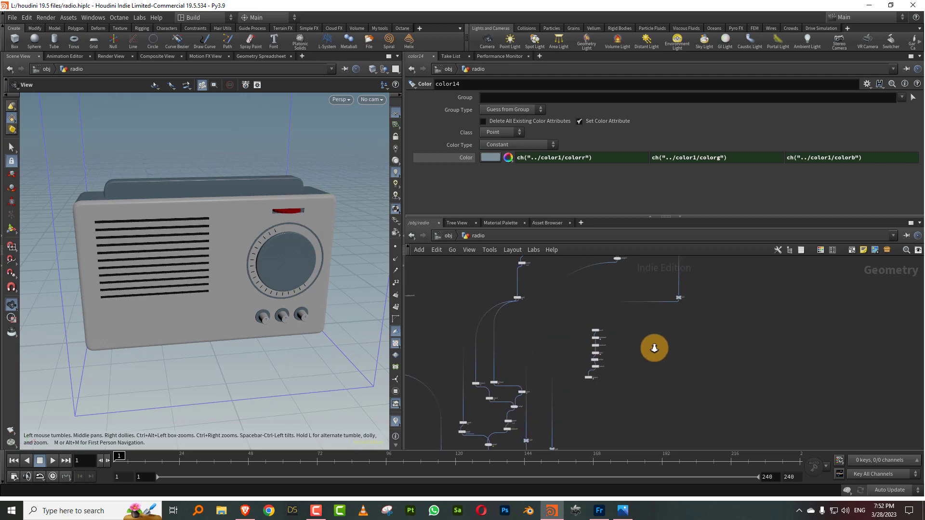
{"action": "scroll", "coordinate": [651, 348], "scroll_direction": "down", "scroll_amount": 2}
{"action": "middle_click_drag", "start_coordinate": [646, 336], "coordinate": [617, 432]}
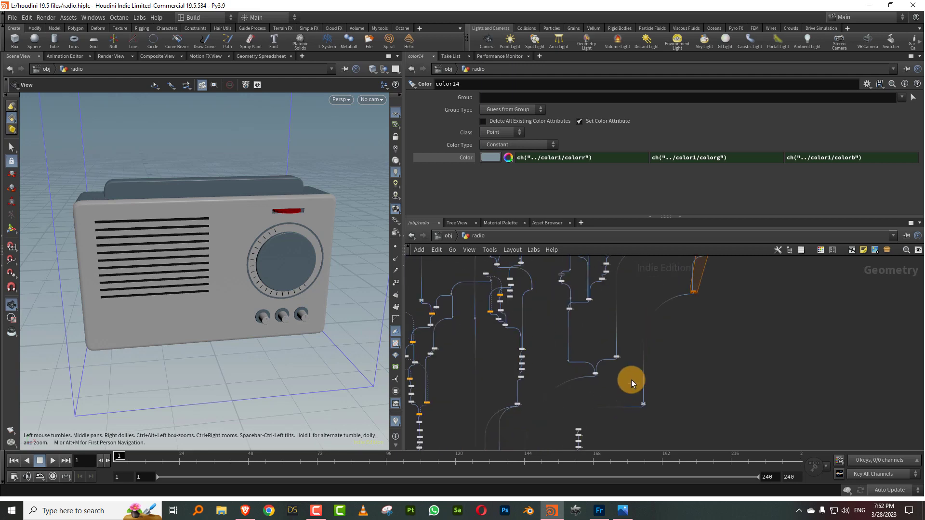
{"action": "left_click", "coordinate": [625, 510]}
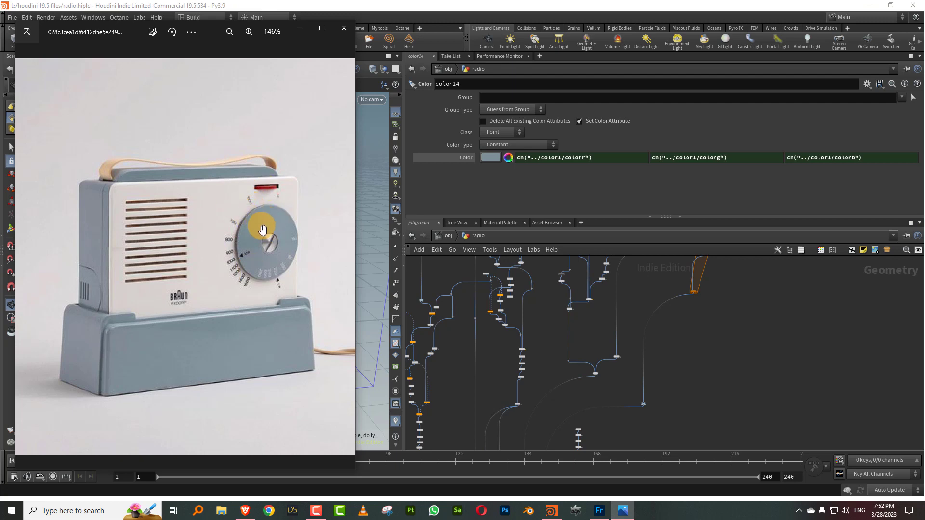
{"action": "left_click", "coordinate": [726, 378]}
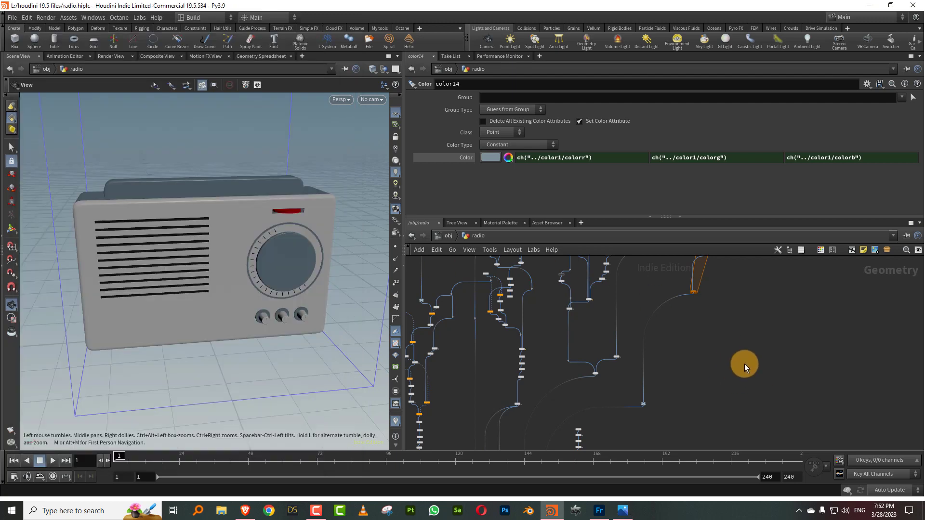
- Set the length of the line3 node at the start of the radio network to 0.3
{"action": "scroll", "coordinate": [746, 364], "scroll_direction": "down", "scroll_amount": 8}
{"action": "middle_click_drag", "start_coordinate": [719, 297], "coordinate": [690, 331]}
{"action": "scroll", "coordinate": [696, 335], "scroll_direction": "up", "scroll_amount": 6}
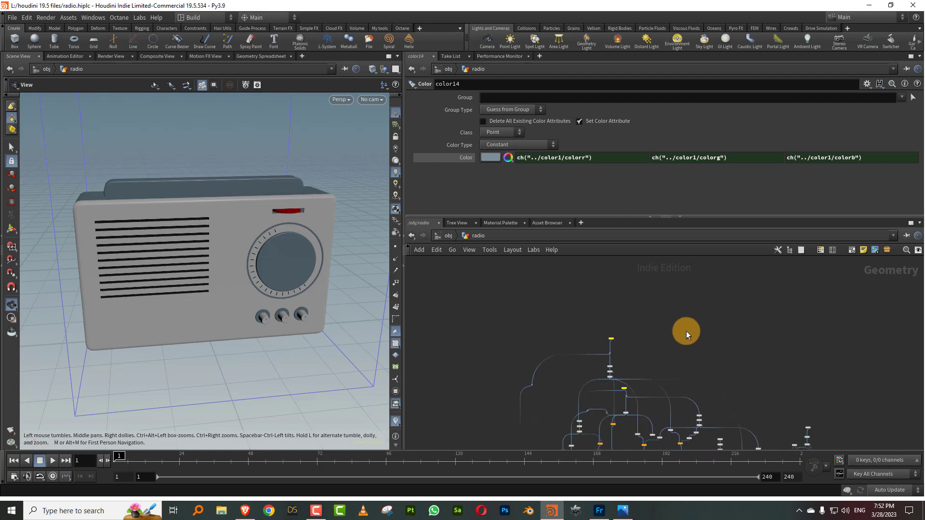
{"action": "scroll", "coordinate": [614, 322], "scroll_direction": "up", "scroll_amount": 8}
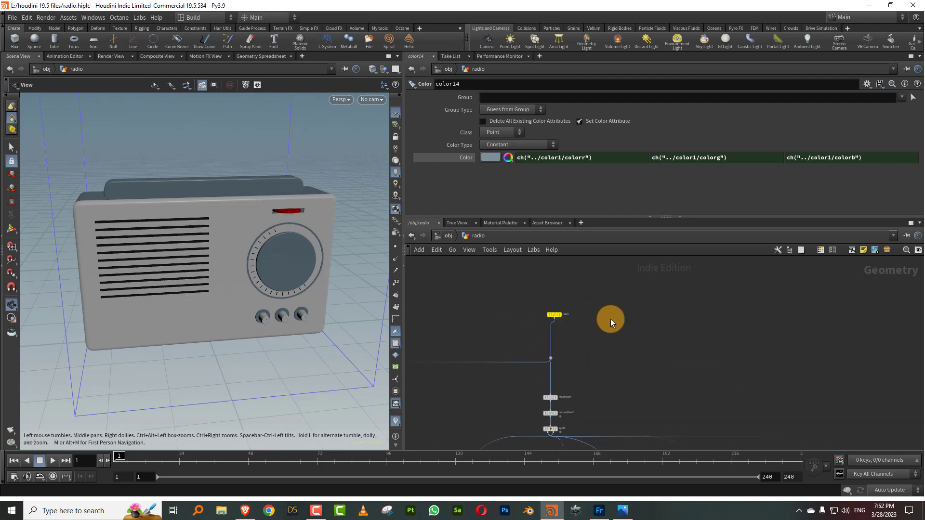
{"action": "middle_click_drag", "start_coordinate": [606, 383], "coordinate": [600, 331]}
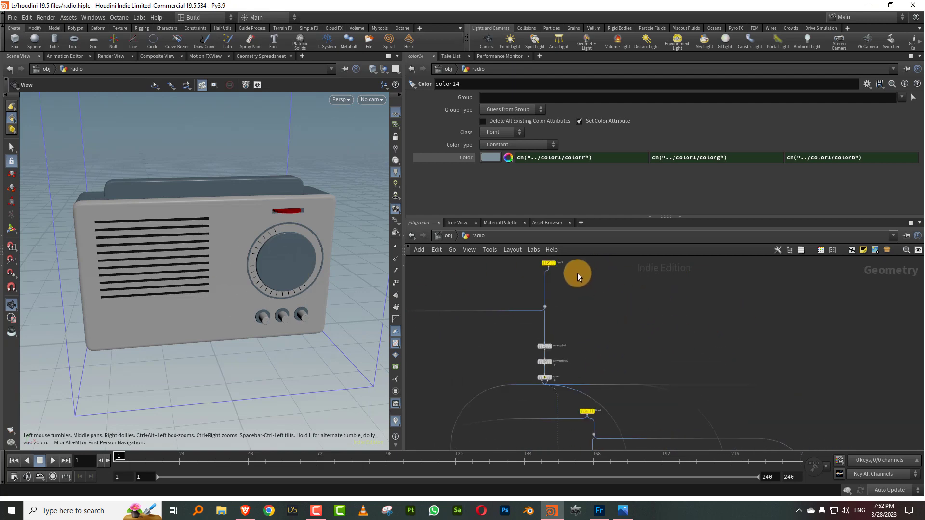
{"action": "left_click", "coordinate": [548, 263]}
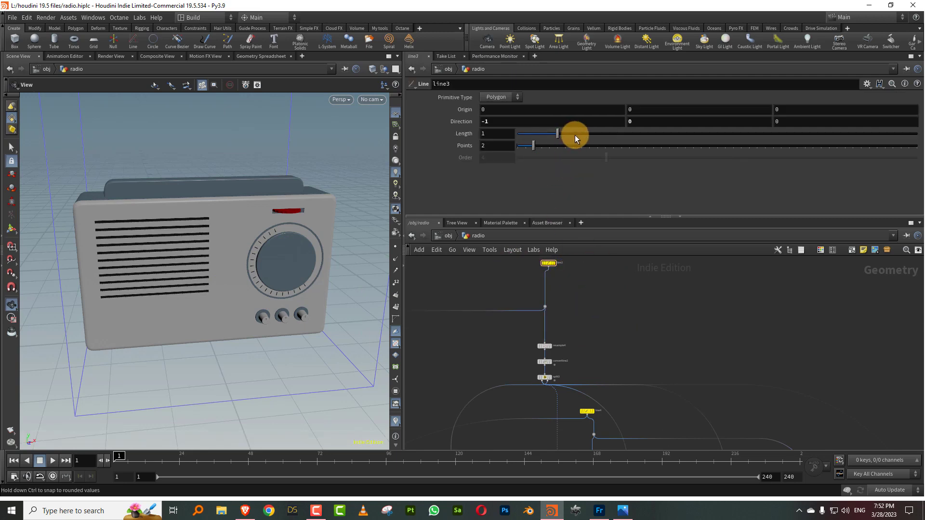
{"action": "scroll", "coordinate": [180, 306], "scroll_direction": "down", "scroll_amount": 5}
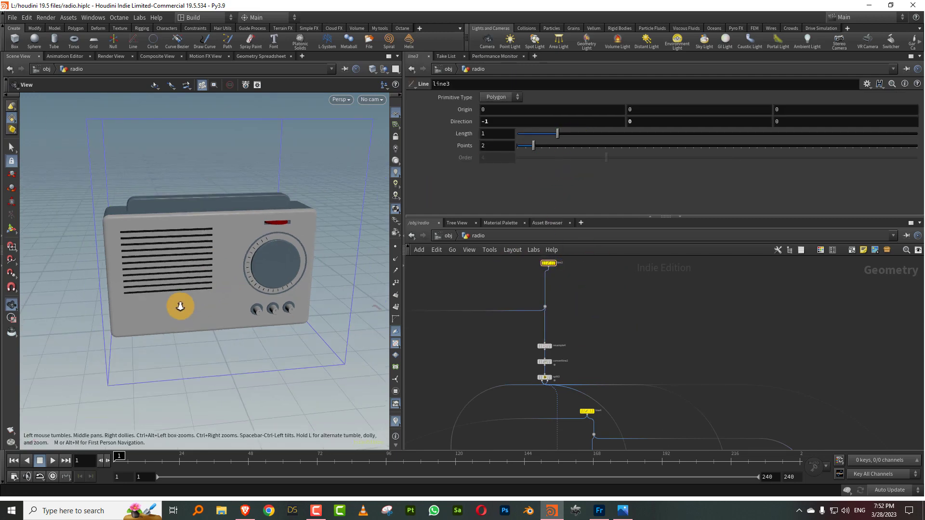
{"action": "left_click", "coordinate": [599, 133]}
{"action": "scroll", "coordinate": [188, 296], "scroll_direction": "down", "scroll_amount": 2}
{"action": "left_click_drag", "start_coordinate": [189, 296], "coordinate": [211, 288]}
{"action": "left_click", "coordinate": [553, 134]}
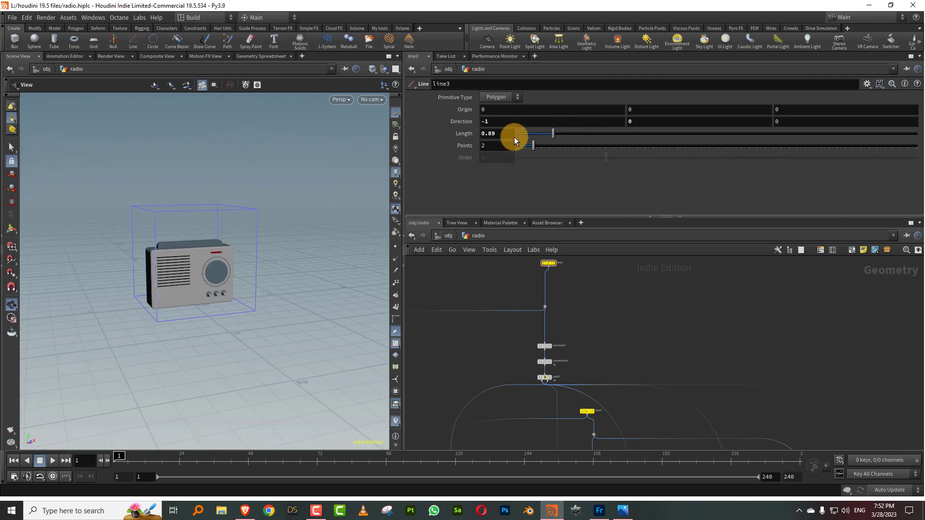
{"action": "type", "text": "0.3"}
{"action": "key", "text": "Return"}
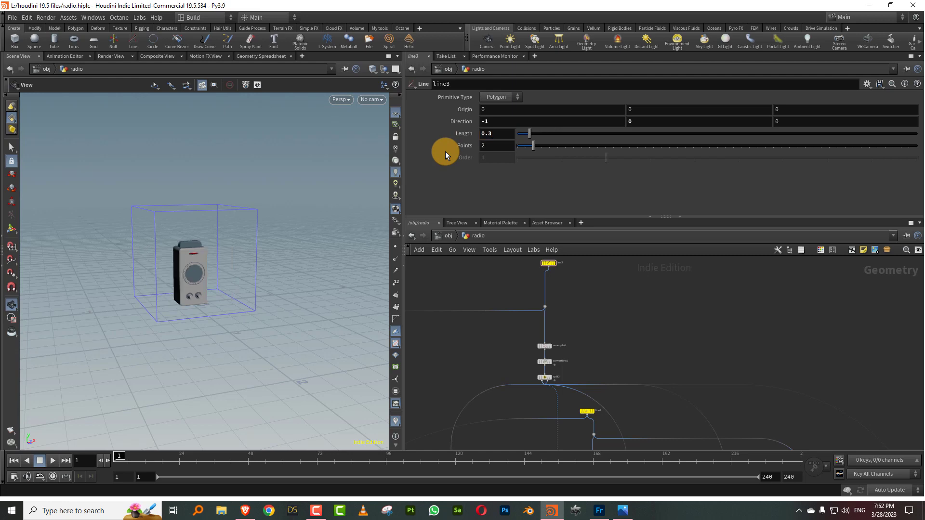
{"action": "right_click_drag", "start_coordinate": [184, 258], "coordinate": [256, 223]}
- Set the length of the vertical line4 node to 0.49 to shorten the radio body
{"action": "middle_click_drag", "start_coordinate": [622, 326], "coordinate": [593, 267]}
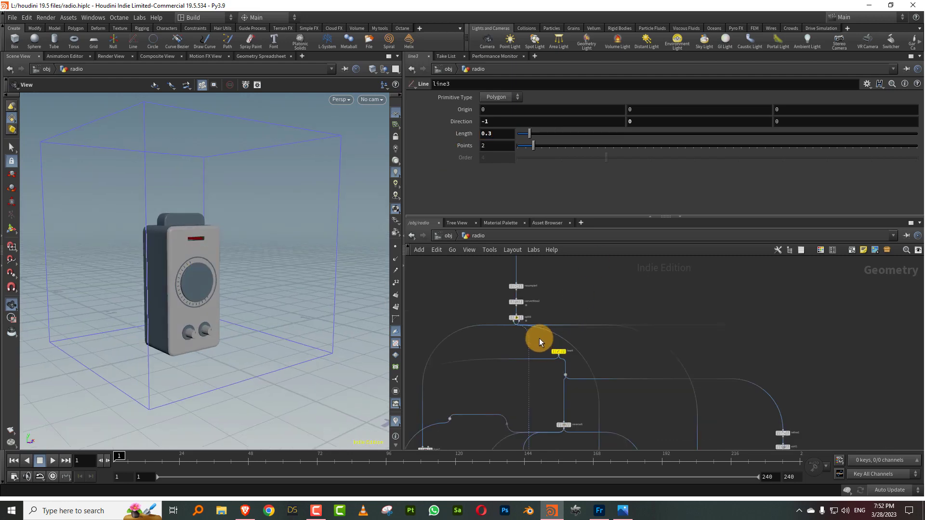
{"action": "left_click_drag", "start_coordinate": [575, 361], "coordinate": [539, 338]}
{"action": "mouse_move", "coordinate": [533, 136]}
{"action": "left_mouse_down"}
{"action": "mouse_move", "coordinate": [534, 145]}
{"action": "mouse_move", "coordinate": [538, 139]}
{"action": "left_mouse_up"}
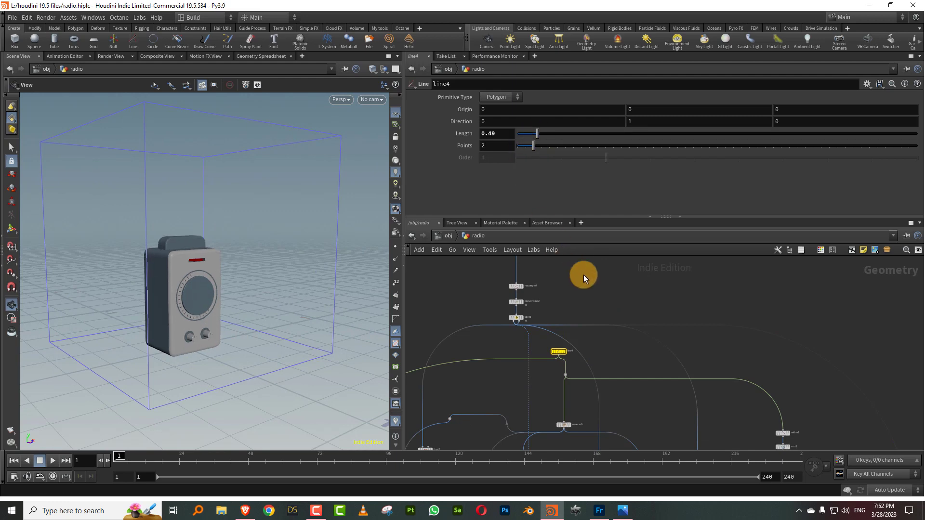
- Set the length of the line3 node to 1 to widen the radio body
{"action": "middle_click_drag", "start_coordinate": [580, 272], "coordinate": [560, 323]}
{"action": "middle_click_drag", "start_coordinate": [536, 288], "coordinate": [538, 329]}
{"action": "left_click", "coordinate": [501, 294]}
{"action": "left_click_drag", "start_coordinate": [496, 136], "coordinate": [416, 150]}
{"action": "type", "text": "1"}
{"action": "key", "text": "Return"}
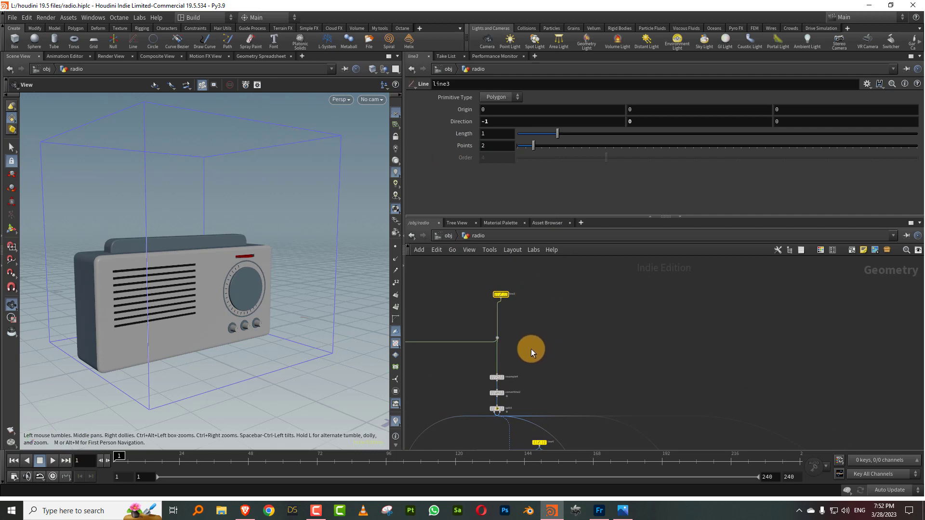
- Set the maximum segment length of the resample4 node to 0.626 to widen the radio's dial section
{"action": "scroll", "coordinate": [535, 375], "scroll_direction": "up", "scroll_amount": 3}
{"action": "left_click", "coordinate": [480, 378]}
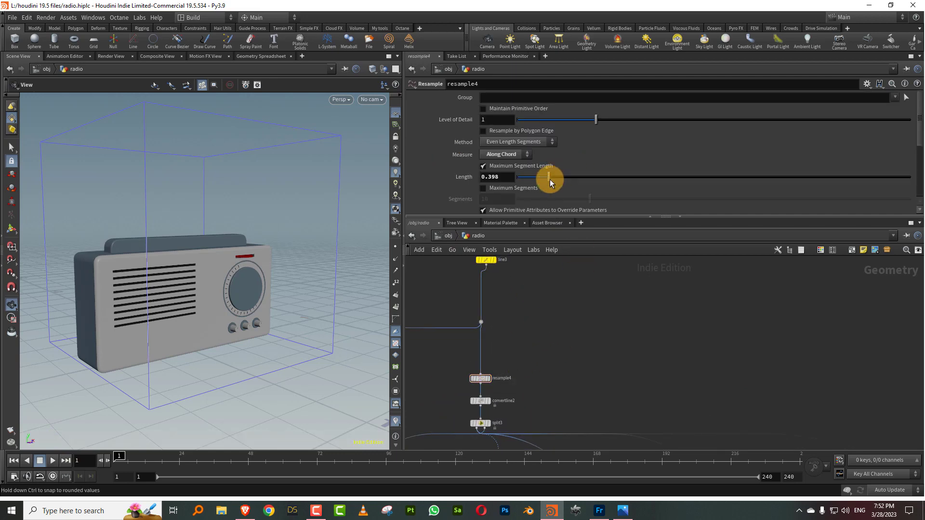
{"action": "left_click_drag", "start_coordinate": [545, 177], "coordinate": [567, 178]}
- Set the length of the vertical line4 node to 0.63 while checking the radio's front
{"action": "middle_click_drag", "start_coordinate": [590, 394], "coordinate": [592, 298]}
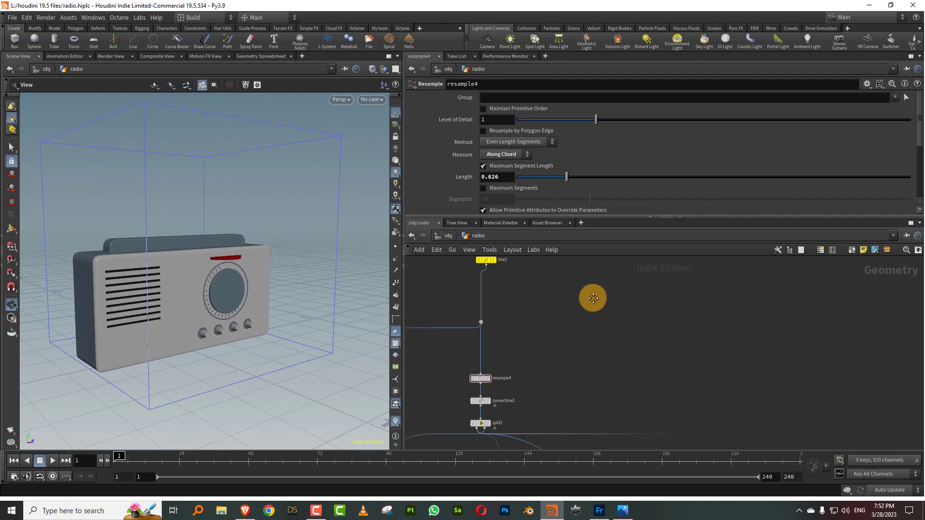
{"action": "left_click", "coordinate": [536, 374]}
{"action": "left_click_drag", "start_coordinate": [544, 134], "coordinate": [553, 135]}
{"action": "left_click_drag", "start_coordinate": [320, 217], "coordinate": [217, 261]}
{"action": "left_click_drag", "start_coordinate": [548, 134], "coordinate": [542, 135]}
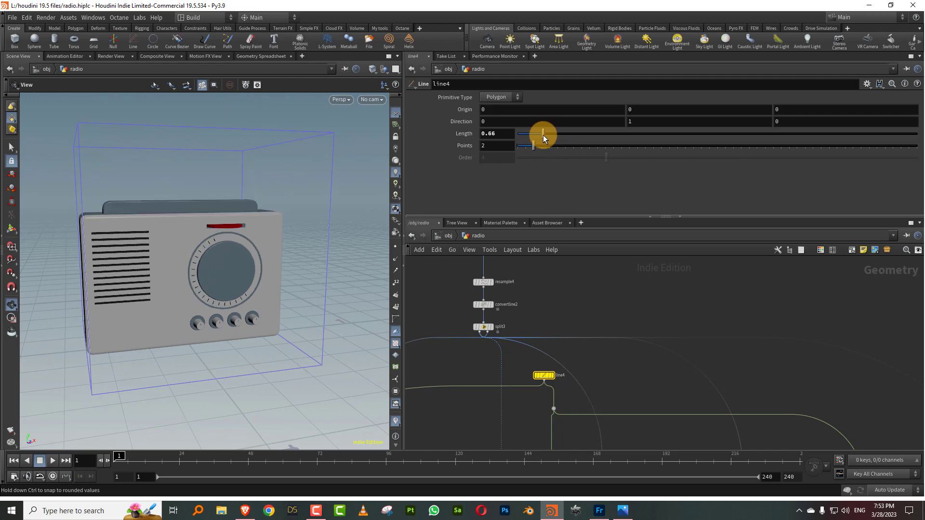
- Copy the line3 and line4 nodes and paste the duplicates in empty space beside the existing network
{"action": "scroll", "coordinate": [579, 334], "scroll_direction": "down", "scroll_amount": 3}
{"action": "middle_click_drag", "start_coordinate": [578, 369], "coordinate": [546, 356]}
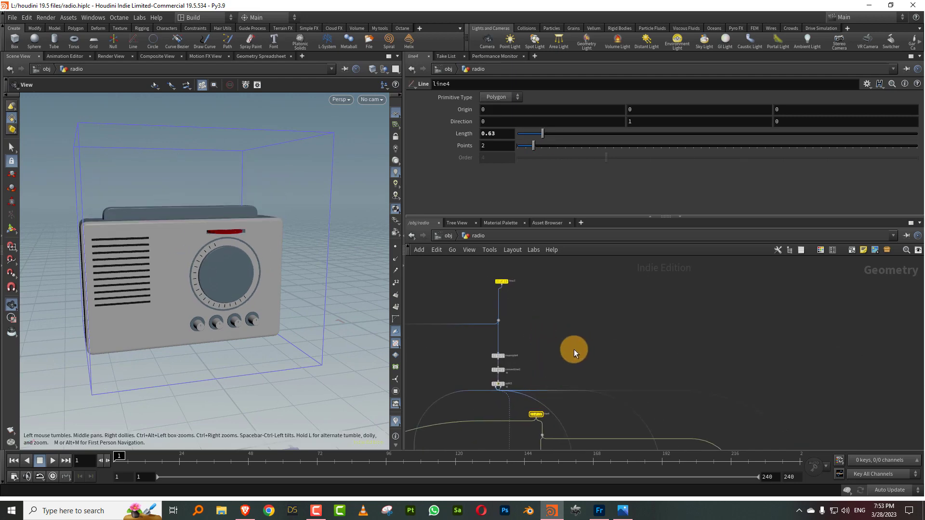
{"action": "left_click", "coordinate": [501, 282]}
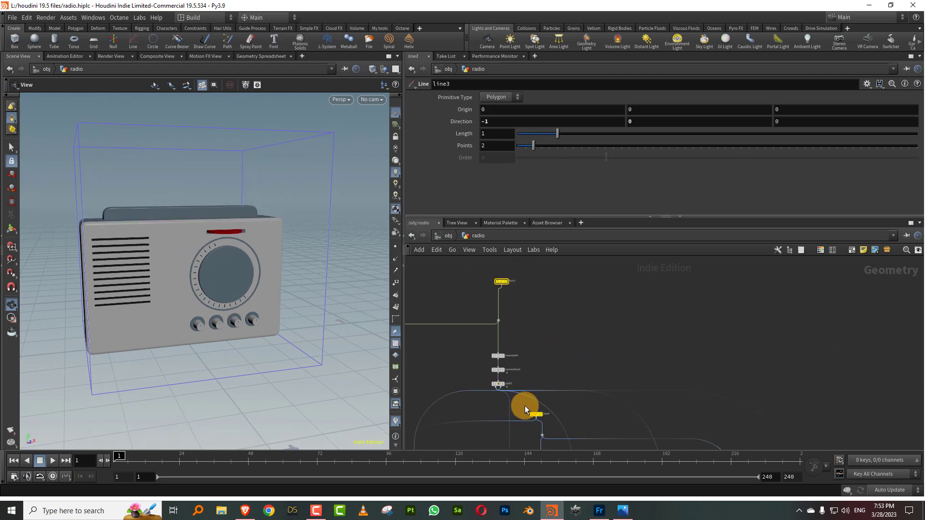
{"action": "key", "text": "ctrl+c"}
{"action": "scroll", "coordinate": [626, 329], "scroll_direction": "down", "scroll_amount": 4}
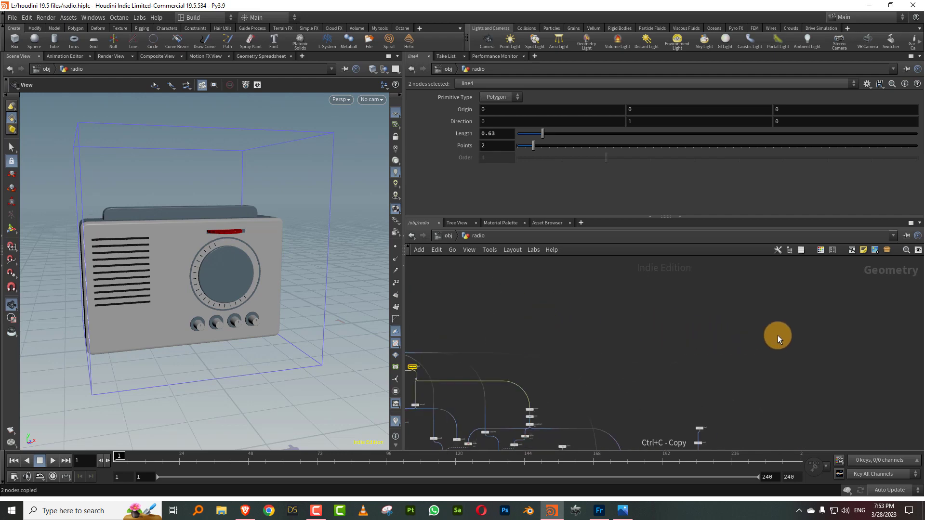
{"action": "key", "text": "ctrl+v"}
{"action": "middle_click_drag", "start_coordinate": [728, 314], "coordinate": [640, 319]}
{"action": "scroll", "coordinate": [620, 320], "scroll_direction": "down", "scroll_amount": 3}
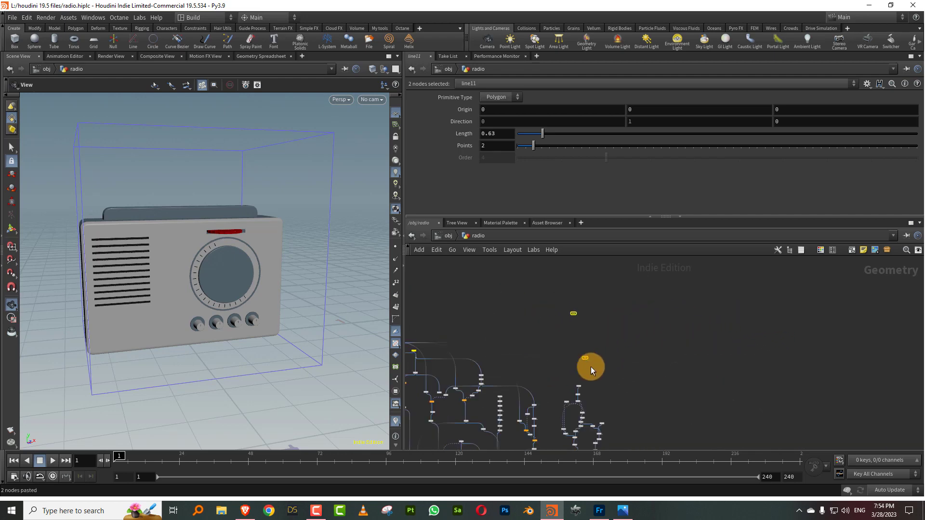
- Arrange the two pasted line nodes, with line10 above and to the left of line11
{"action": "scroll", "coordinate": [588, 357], "scroll_direction": "up", "scroll_amount": 5}
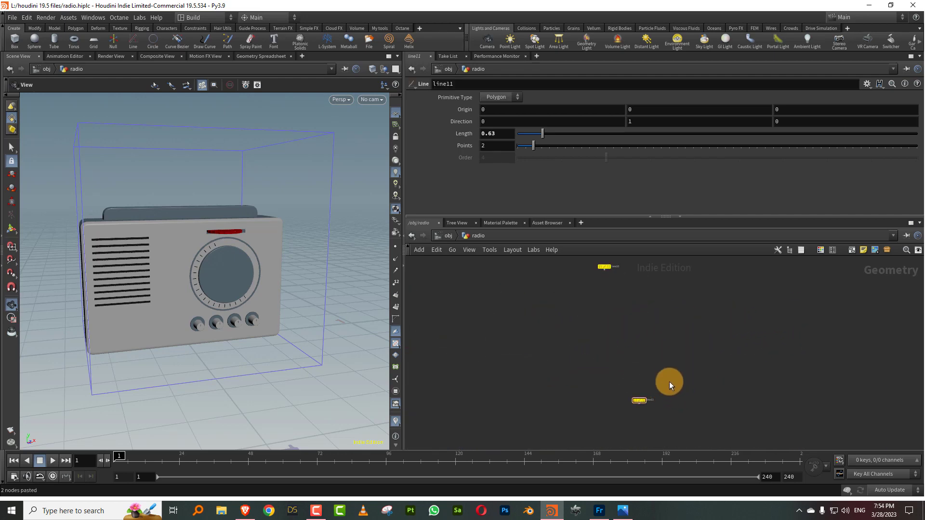
{"action": "left_click_drag", "start_coordinate": [644, 399], "coordinate": [706, 365]}
{"action": "left_click_drag", "start_coordinate": [605, 267], "coordinate": [648, 318]}
{"action": "scroll", "coordinate": [696, 340], "scroll_direction": "up", "scroll_amount": 3}
{"action": "left_click_drag", "start_coordinate": [169, 266], "coordinate": [137, 277]}
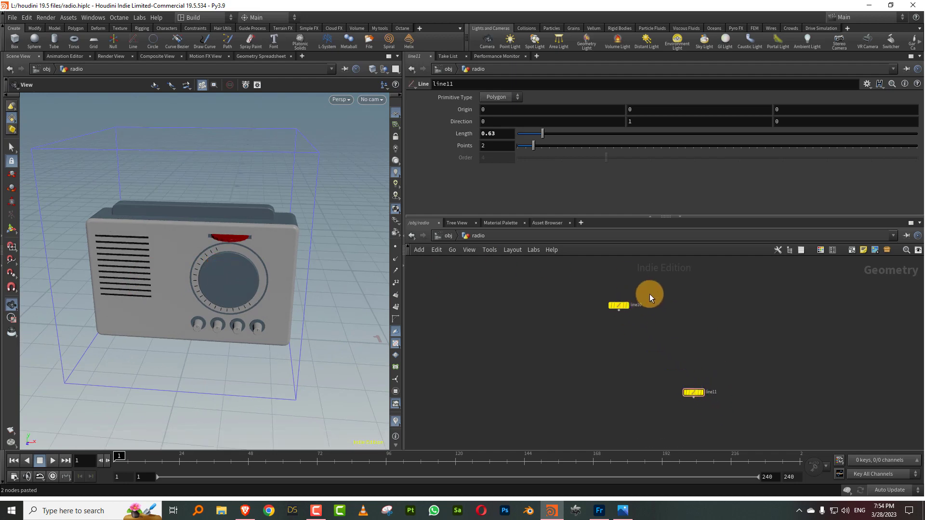
{"action": "left_click_drag", "start_coordinate": [614, 306], "coordinate": [578, 311]}
{"action": "scroll", "coordinate": [617, 302], "scroll_direction": "up", "scroll_amount": 3}
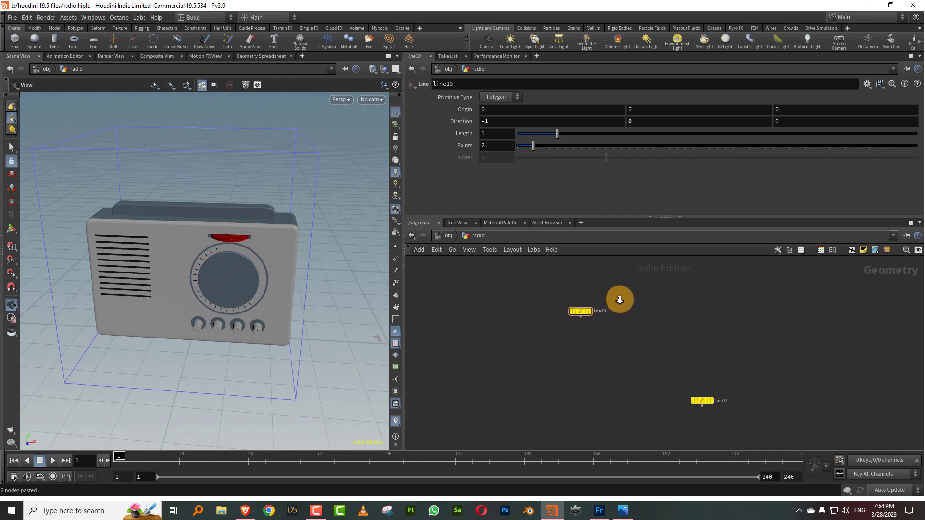
- Display the line10 node and rename it Width
{"action": "left_click", "coordinate": [587, 314]}
{"action": "double_click", "coordinate": [600, 314]}
{"action": "type", "text": "Width"}
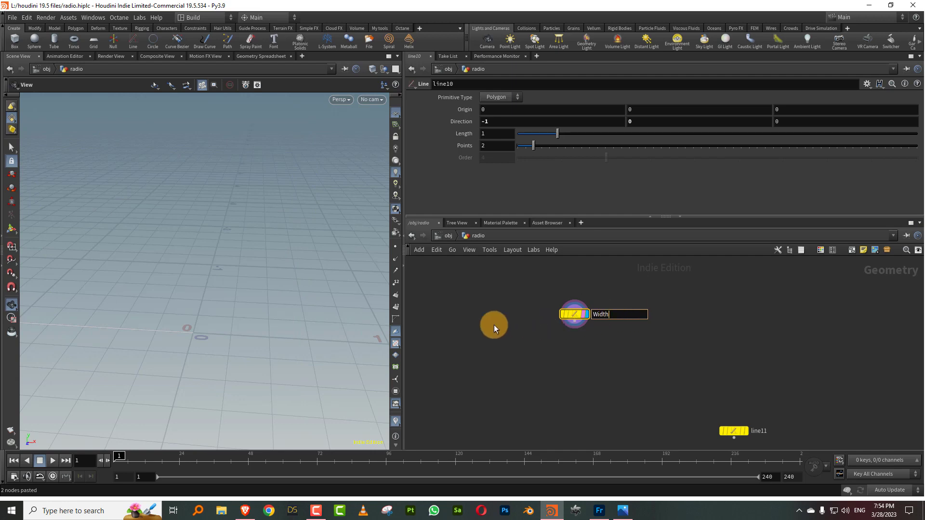
{"action": "key", "text": "Return"}
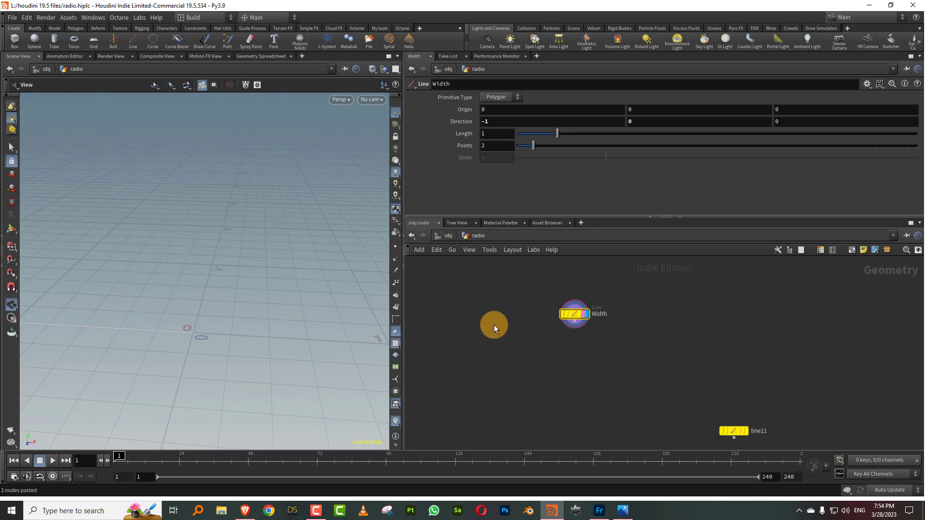
- Rename the line11 node as height
{"action": "double_click", "coordinate": [776, 430]}
{"action": "type", "text": "h"}
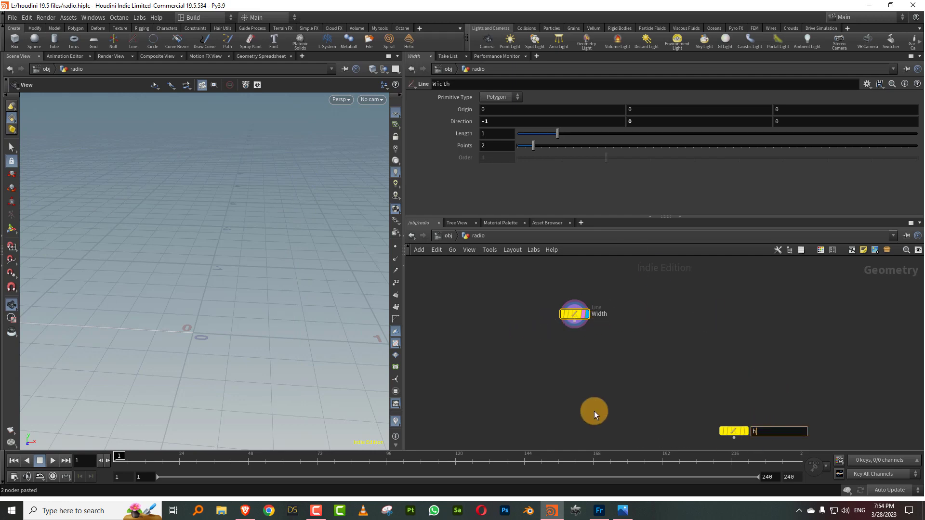
{"action": "type", "text": "eight"}
{"action": "key", "text": "Return"}
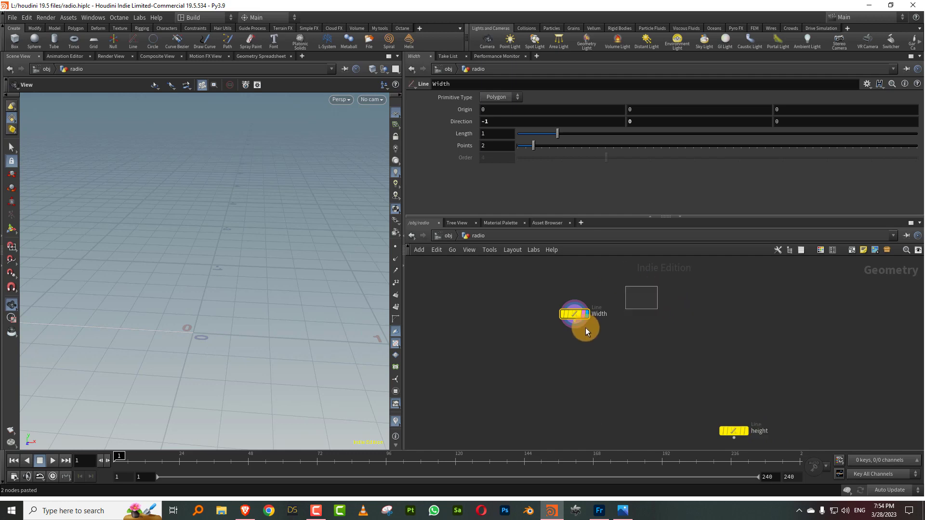
{"action": "left_click_drag", "start_coordinate": [94, 334], "coordinate": [208, 296]}
- Switch to Adobe Fresco and sketch the radio's width line with a dial panel at its right end, including a large dial and three knobs
{"action": "left_click", "coordinate": [600, 510]}
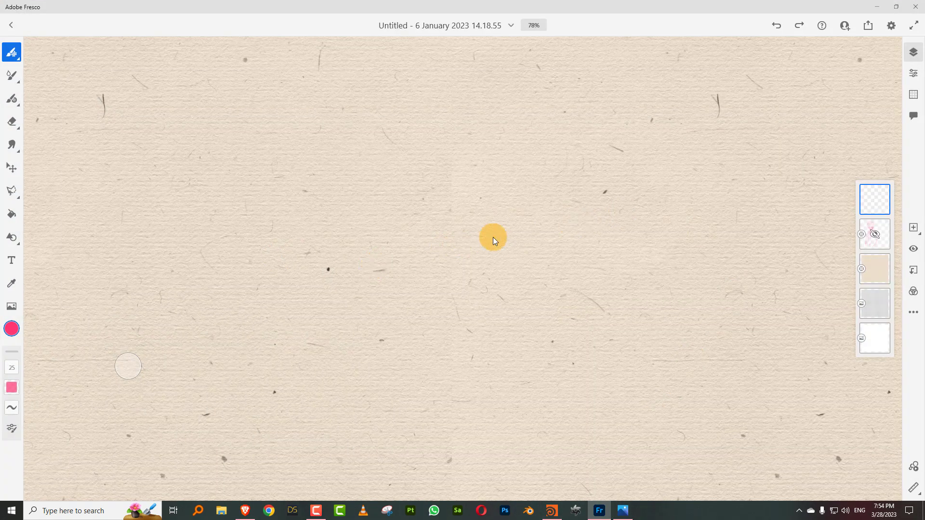
{"action": "left_click_drag", "start_coordinate": [624, 240], "coordinate": [287, 276]}
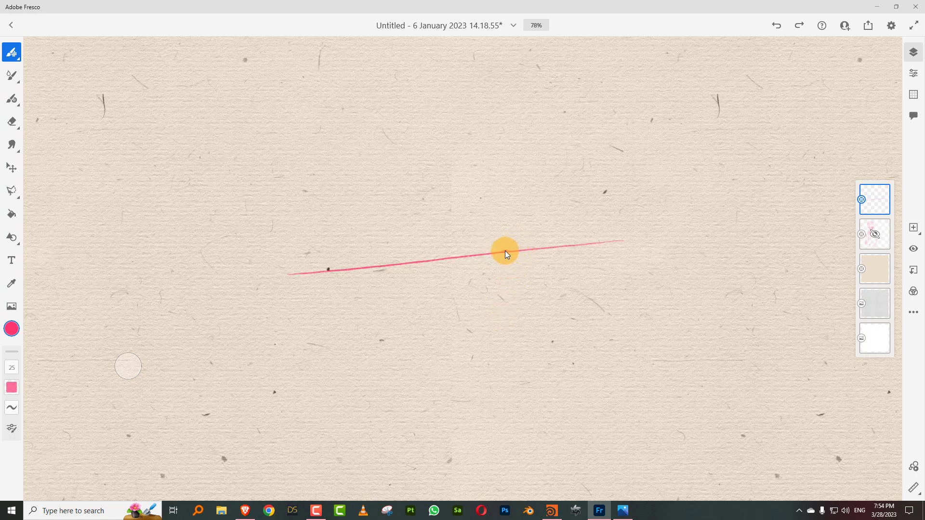
{"action": "mouse_move", "coordinate": [504, 250]}
{"action": "left_mouse_down"}
{"action": "mouse_move", "coordinate": [502, 111]}
{"action": "mouse_move", "coordinate": [563, 99]}
{"action": "left_mouse_up"}
{"action": "left_click_drag", "start_coordinate": [620, 107], "coordinate": [621, 235]}
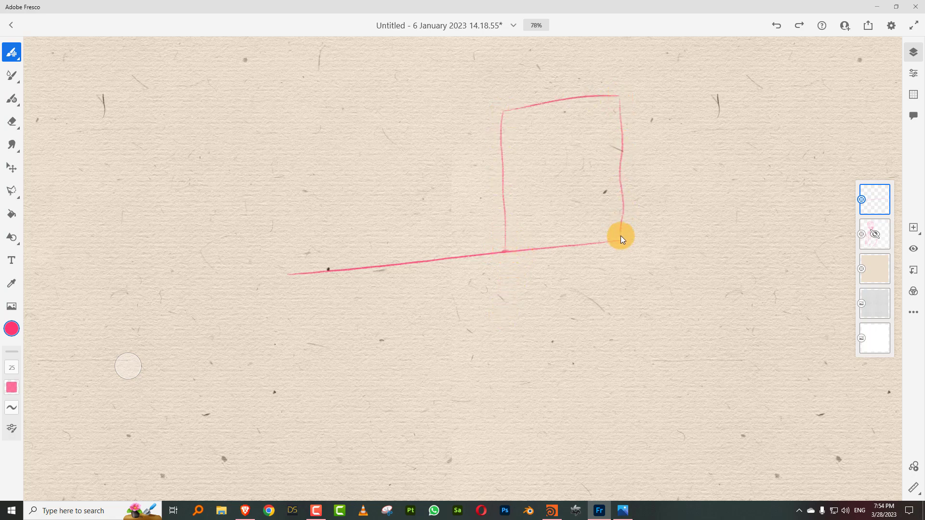
{"action": "left_click_drag", "start_coordinate": [550, 149], "coordinate": [577, 195]}
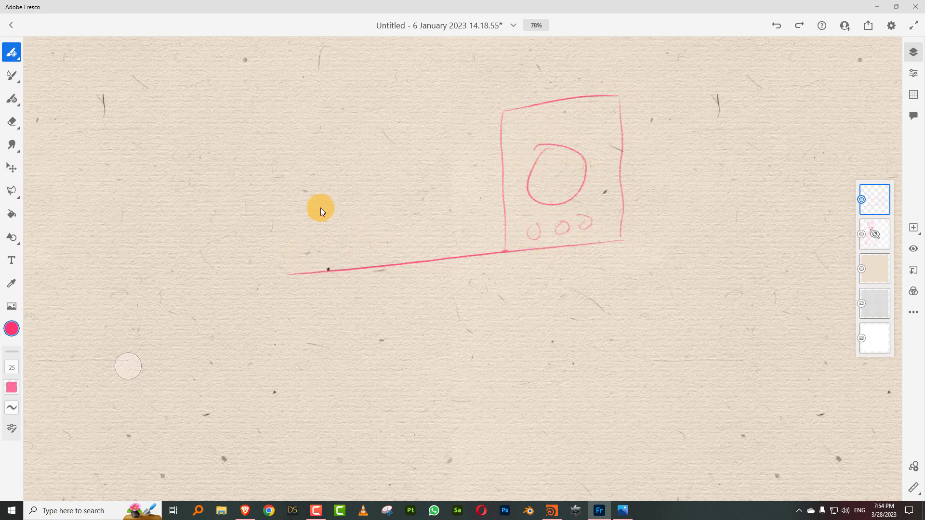
- Sketch the radio's left section outline and fill it with five slanted speaker slot lines
{"action": "left_click_drag", "start_coordinate": [272, 140], "coordinate": [291, 275]}
{"action": "left_click_drag", "start_coordinate": [282, 131], "coordinate": [477, 108]}
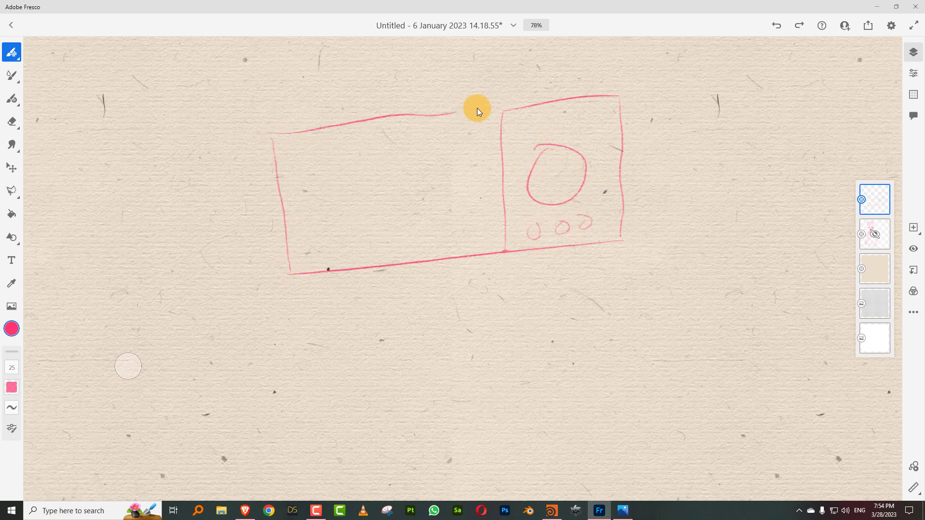
{"action": "left_click_drag", "start_coordinate": [320, 156], "coordinate": [469, 140]}
{"action": "left_click_drag", "start_coordinate": [332, 181], "coordinate": [463, 165]}
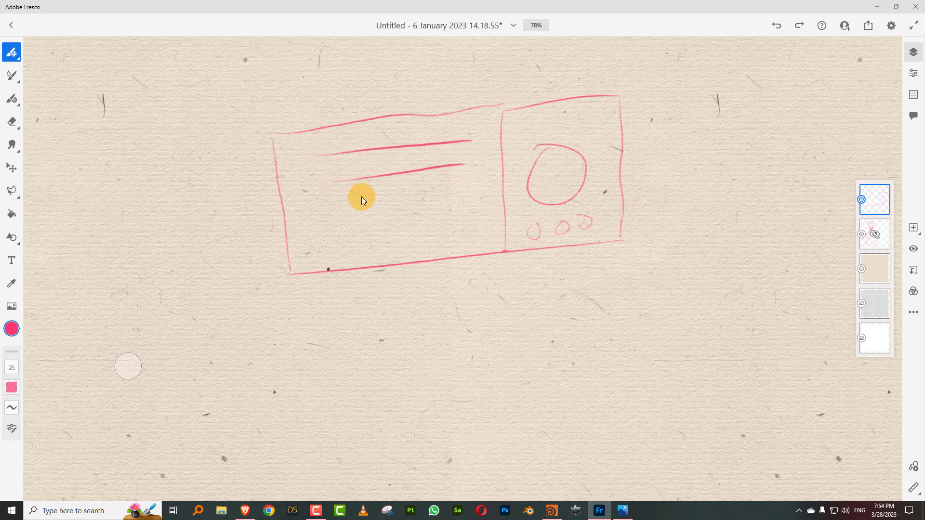
{"action": "left_click_drag", "start_coordinate": [335, 209], "coordinate": [445, 187]}
{"action": "left_click_drag", "start_coordinate": [341, 232], "coordinate": [449, 218]}
{"action": "left_click_drag", "start_coordinate": [339, 250], "coordinate": [429, 238]}
- Sketch a second, wider radio outline below the first, with a dial panel at its right end containing a large dial
{"action": "scroll", "coordinate": [634, 284], "scroll_direction": "down", "scroll_amount": 2}
{"action": "left_click_drag", "start_coordinate": [633, 285], "coordinate": [299, 323]}
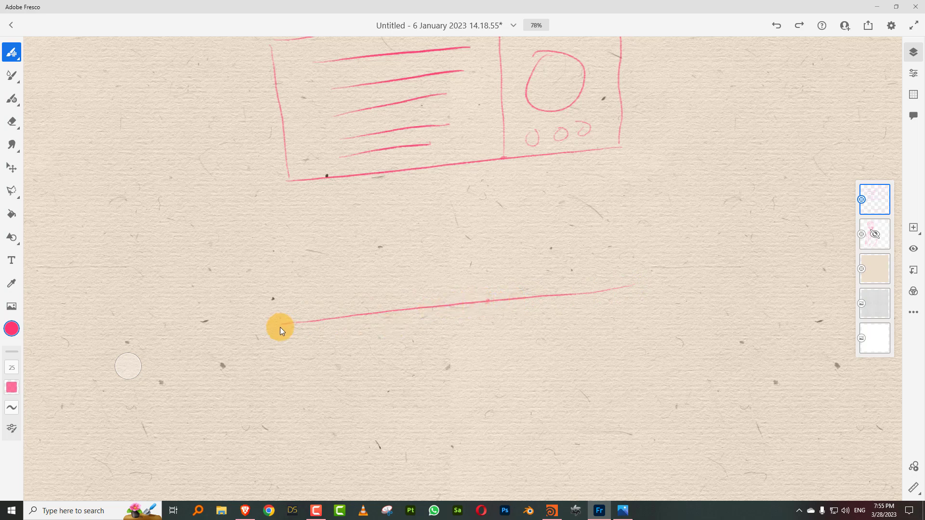
{"action": "mouse_move", "coordinate": [179, 313]}
{"action": "left_mouse_down"}
{"action": "mouse_move", "coordinate": [166, 199]}
{"action": "mouse_move", "coordinate": [467, 182]}
{"action": "mouse_move", "coordinate": [471, 258]}
{"action": "left_mouse_up"}
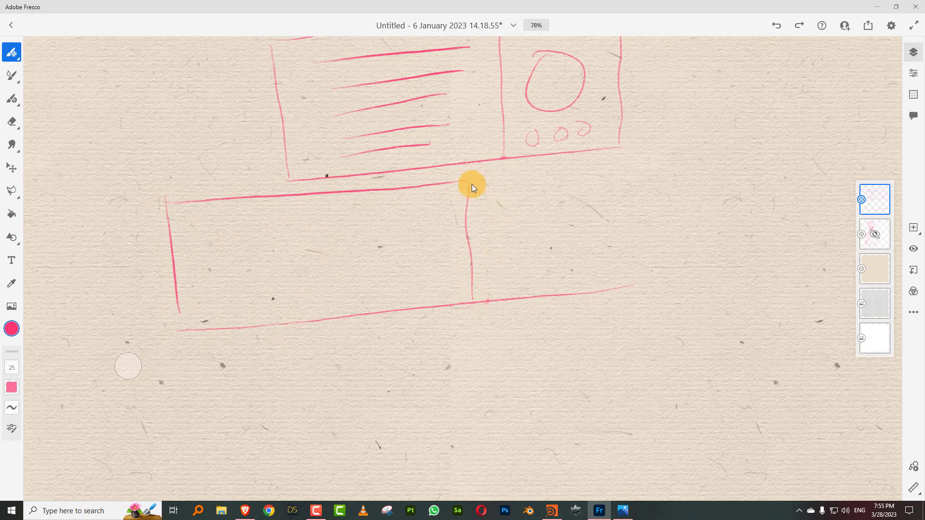
{"action": "key", "text": "ctrl+z"}
{"action": "mouse_move", "coordinate": [484, 180]}
{"action": "left_mouse_down"}
{"action": "mouse_move", "coordinate": [485, 298]}
{"action": "mouse_move", "coordinate": [540, 173]}
{"action": "mouse_move", "coordinate": [624, 170]}
{"action": "left_mouse_up"}
{"action": "left_click_drag", "start_coordinate": [624, 170], "coordinate": [619, 279]}
{"action": "mouse_move", "coordinate": [534, 198]}
{"action": "left_mouse_down"}
{"action": "mouse_move", "coordinate": [512, 252]}
{"action": "mouse_move", "coordinate": [559, 200]}
{"action": "left_mouse_up"}
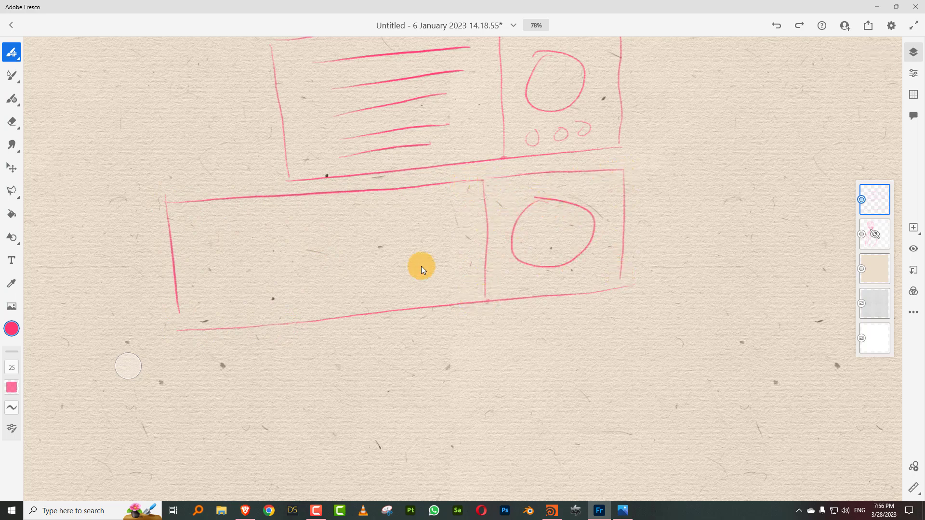
- Fill the wider radio's left section with four slanted speaker slot lines
{"action": "left_click_drag", "start_coordinate": [446, 207], "coordinate": [175, 226]}
{"action": "left_click_drag", "start_coordinate": [428, 227], "coordinate": [159, 261]}
{"action": "left_click_drag", "start_coordinate": [424, 257], "coordinate": [188, 283]}
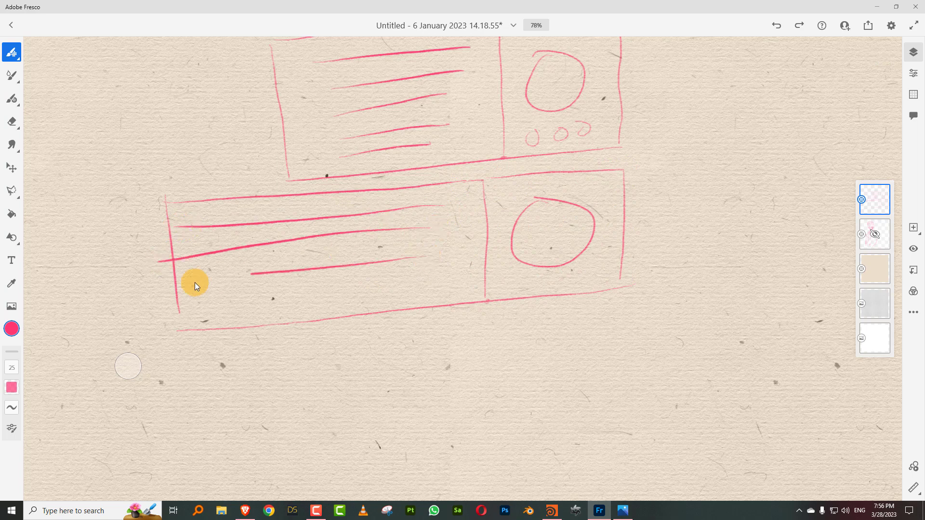
{"action": "left_click_drag", "start_coordinate": [402, 287], "coordinate": [366, 290]}
{"action": "left_click_drag", "start_coordinate": [292, 300], "coordinate": [217, 303]}
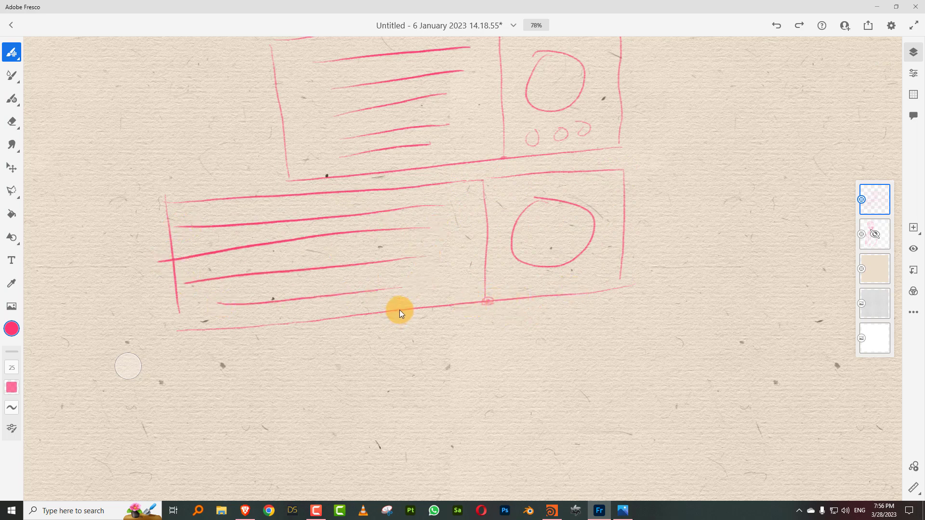
- Sketch an alternative panel divider further left on the wider radio, undo the stretched dial ellipse, and add three small knobs
{"action": "left_click_drag", "start_coordinate": [387, 193], "coordinate": [394, 266]}
{"action": "mouse_move", "coordinate": [485, 206]}
{"action": "left_mouse_down"}
{"action": "mouse_move", "coordinate": [603, 224]}
{"action": "mouse_move", "coordinate": [450, 212]}
{"action": "left_mouse_up"}
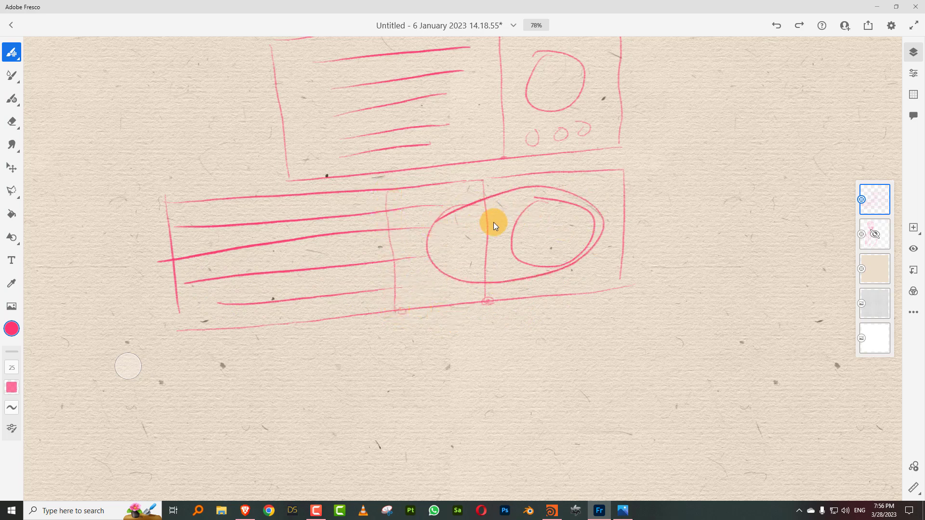
{"action": "key", "text": "ctrl+z"}
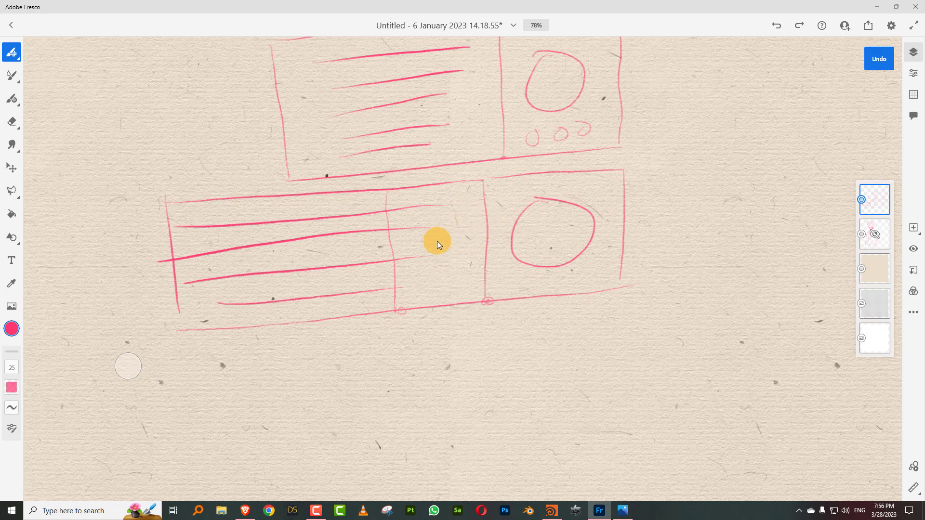
{"action": "left_click_drag", "start_coordinate": [444, 280], "coordinate": [446, 284]}
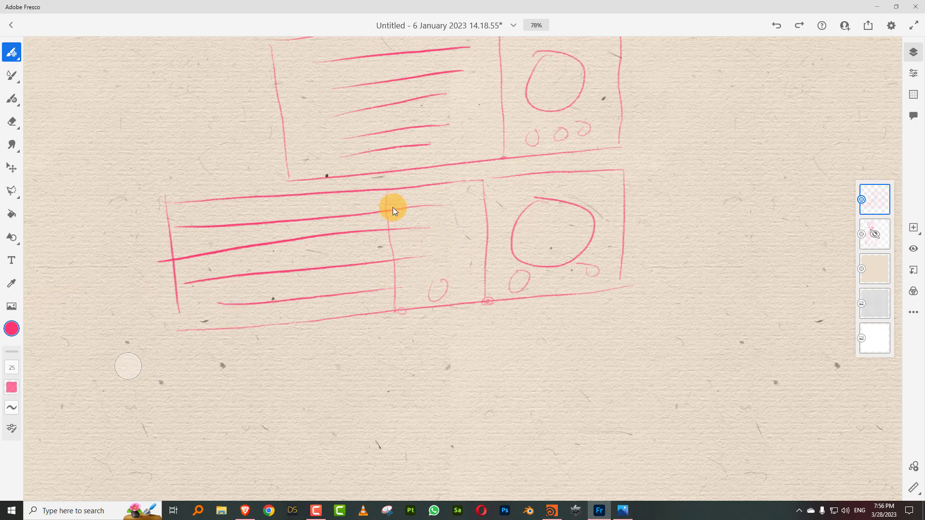
- Switch to Houdini, add a Resample node connected to the Width line, and display it
{"action": "left_click", "coordinate": [877, 7]}
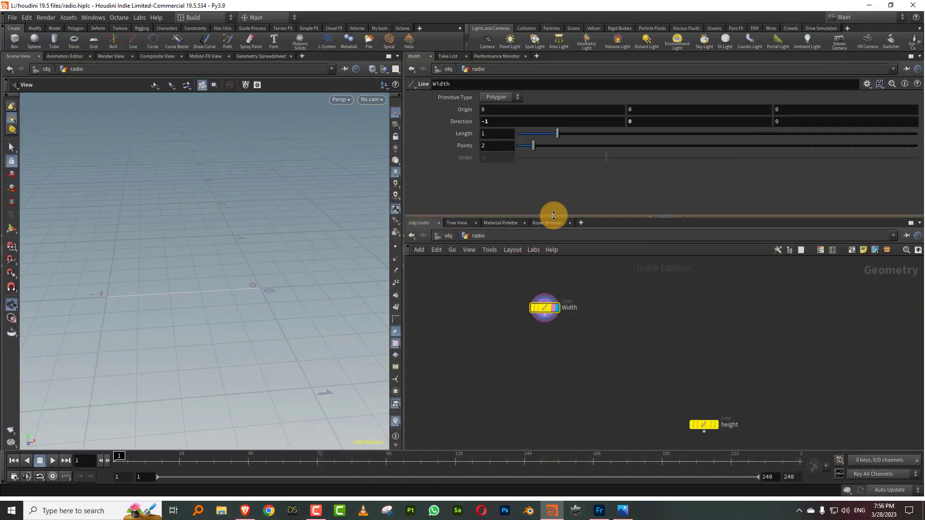
{"action": "left_click_drag", "start_coordinate": [554, 215], "coordinate": [563, 176]}
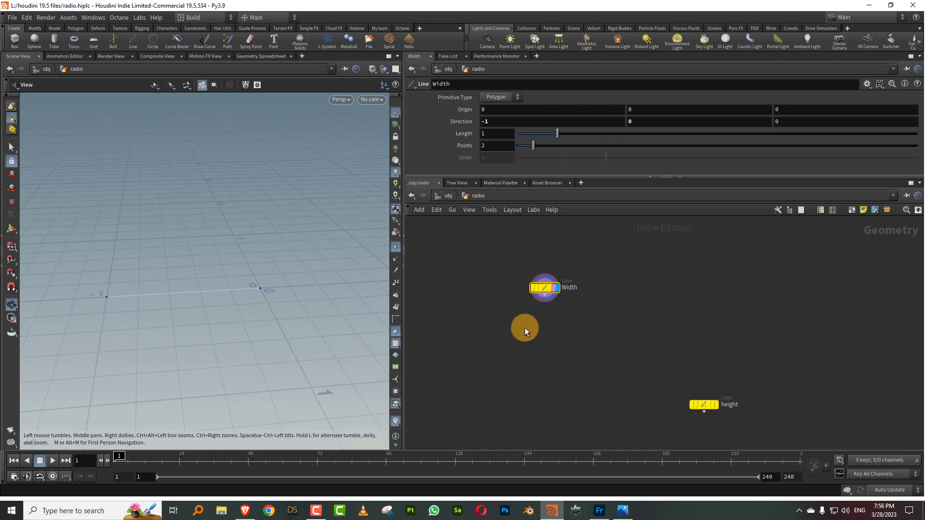
{"action": "key", "text": "Tab"}
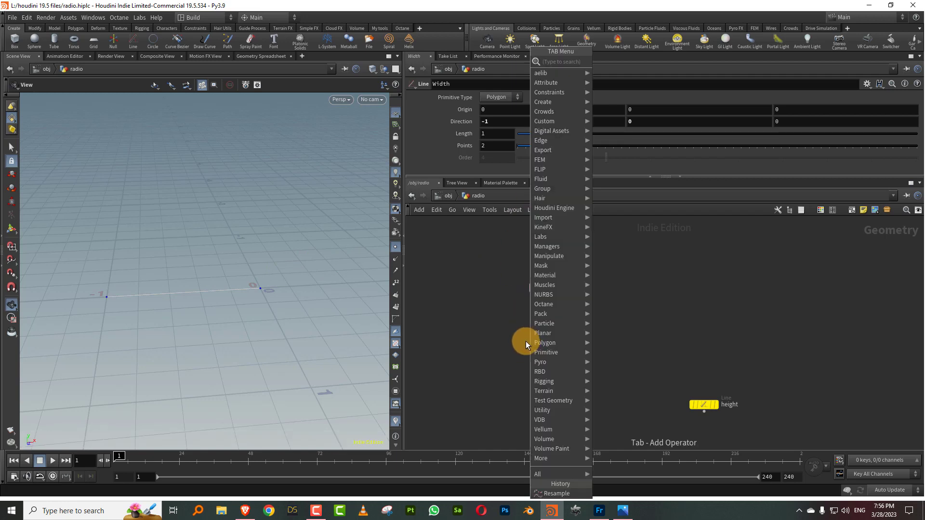
{"action": "left_click", "coordinate": [632, 61]}
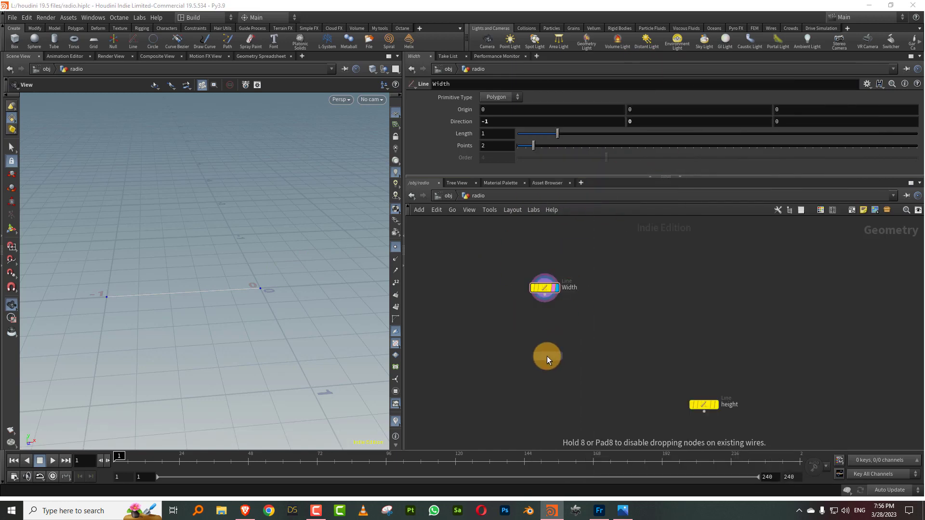
{"action": "left_click", "coordinate": [545, 296]}
{"action": "left_click", "coordinate": [558, 363]}
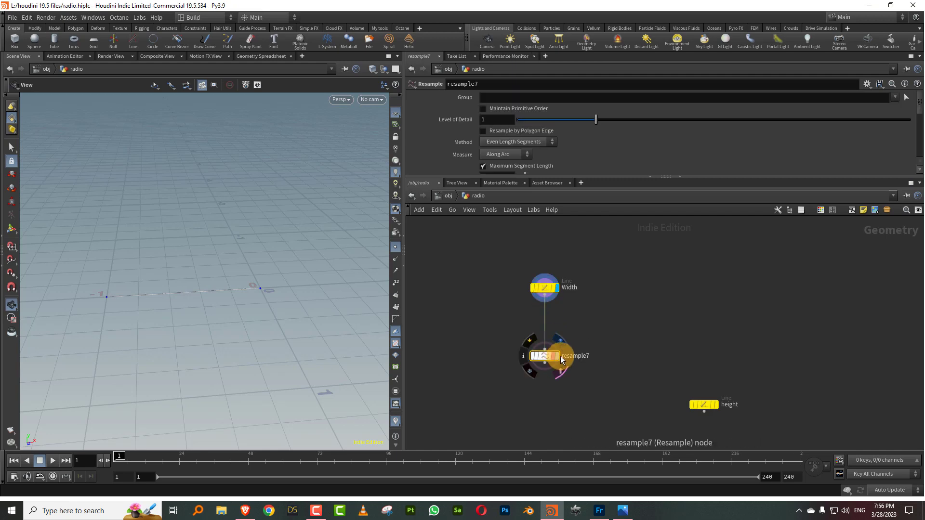
- Set the Resample node's maximum segment length to 0.4
{"action": "left_click_drag", "start_coordinate": [525, 177], "coordinate": [526, 263]}
{"action": "left_click_drag", "start_coordinate": [496, 178], "coordinate": [457, 184]}
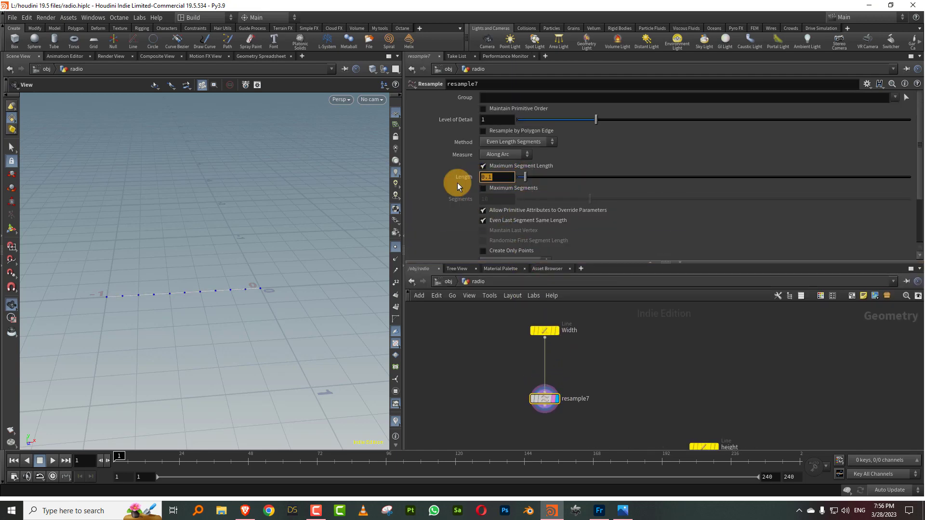
{"action": "type", "text": "0.4"}
{"action": "key", "text": "Return"}
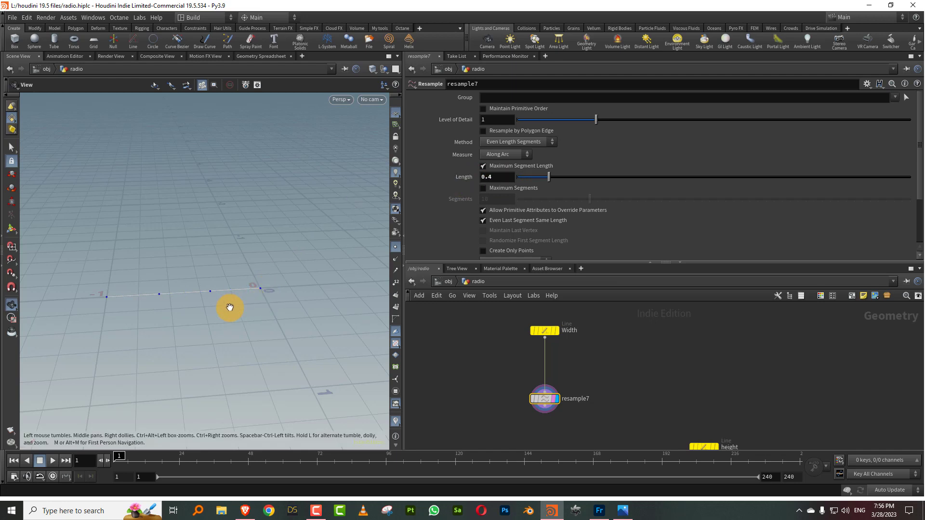
{"action": "scroll", "coordinate": [222, 297], "scroll_direction": "up", "scroll_amount": 2}
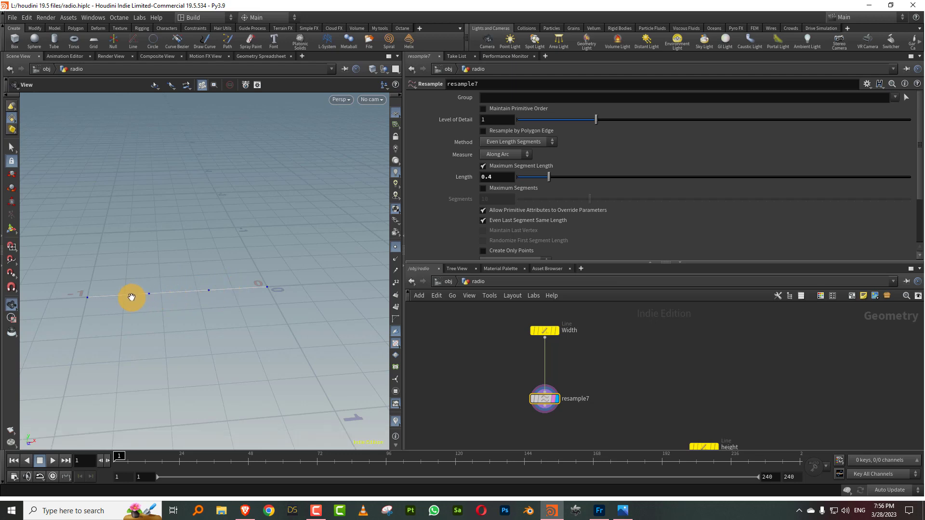
- Test the resampling by lengthening the Width line and undo the change
{"action": "left_click", "coordinate": [549, 331]}
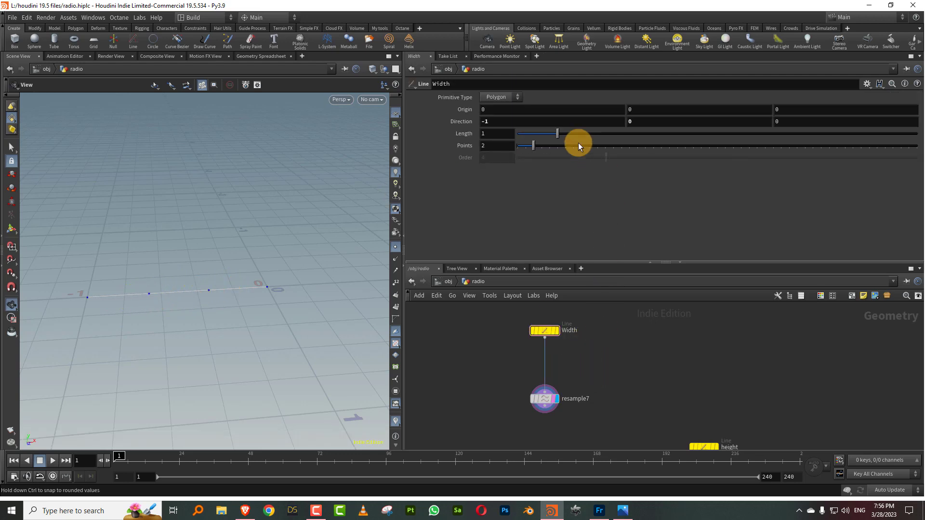
{"action": "left_click_drag", "start_coordinate": [567, 135], "coordinate": [572, 134]}
{"action": "key", "text": "ctrl+z"}
- Set the Resample node's maximum segment length to 0.5
{"action": "left_click", "coordinate": [547, 398]}
{"action": "left_click_drag", "start_coordinate": [508, 179], "coordinate": [454, 190]}
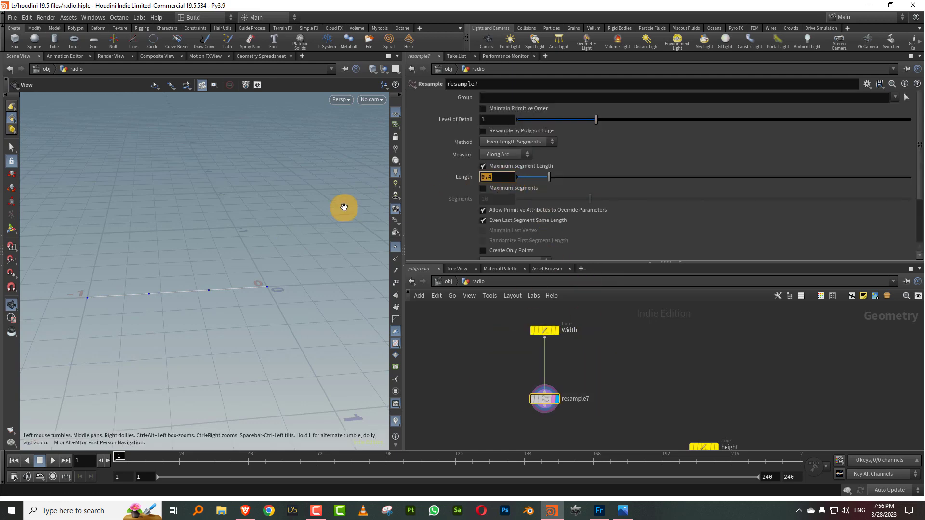
{"action": "key", "text": "BackSpace"}
{"action": "type", "text": "5"}
{"action": "key", "text": "Return"}
{"action": "left_click", "coordinate": [545, 331]}
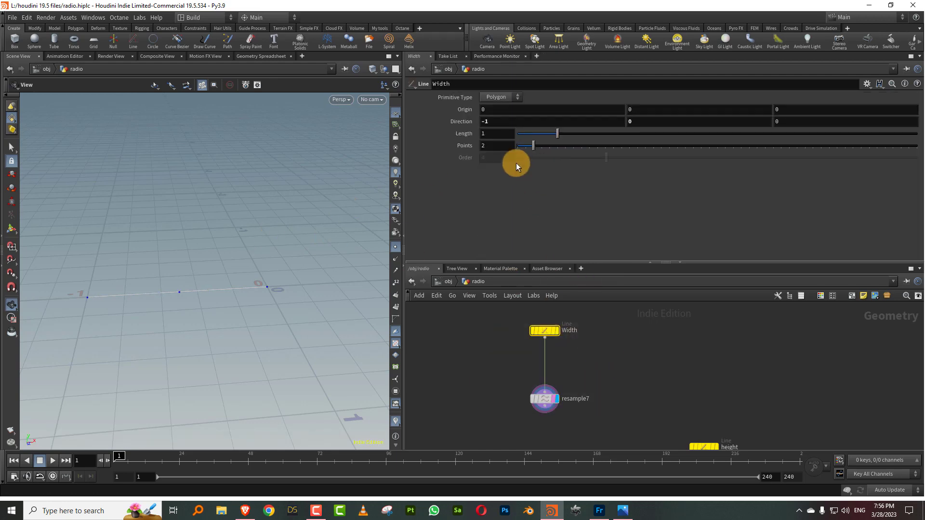
{"action": "left_click", "coordinate": [544, 399]}
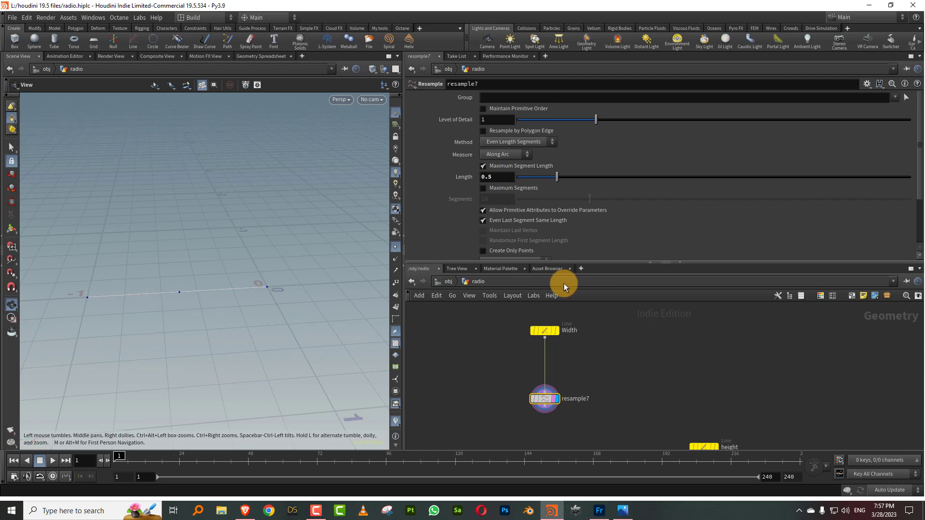
- Try several lengths on the Width line, up to about 1.79, to test the 0.5 segments, and undo the changes
{"action": "left_click", "coordinate": [545, 330]}
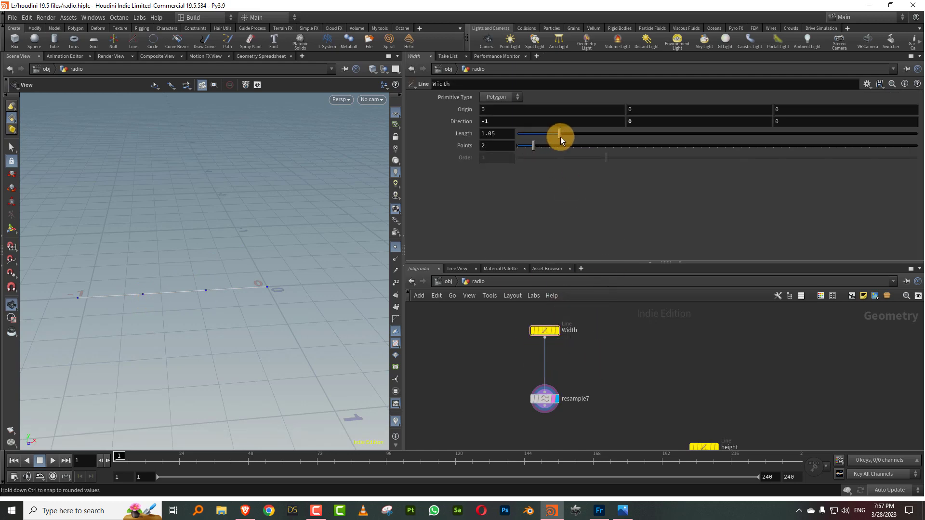
{"action": "left_click_drag", "start_coordinate": [565, 136], "coordinate": [555, 136]}
{"action": "left_click_drag", "start_coordinate": [571, 139], "coordinate": [578, 140]}
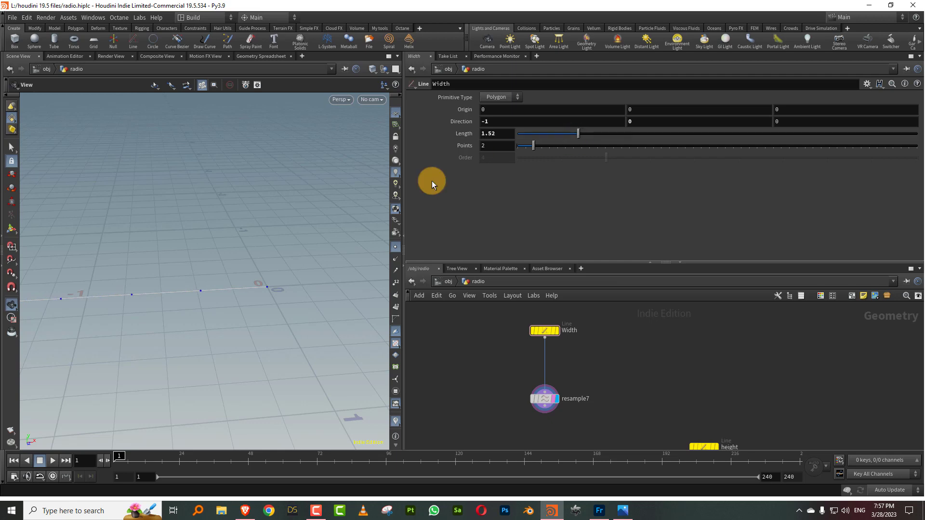
{"action": "scroll", "coordinate": [203, 276], "scroll_direction": "down", "scroll_amount": 3}
{"action": "middle_click_drag", "start_coordinate": [202, 276], "coordinate": [231, 268]}
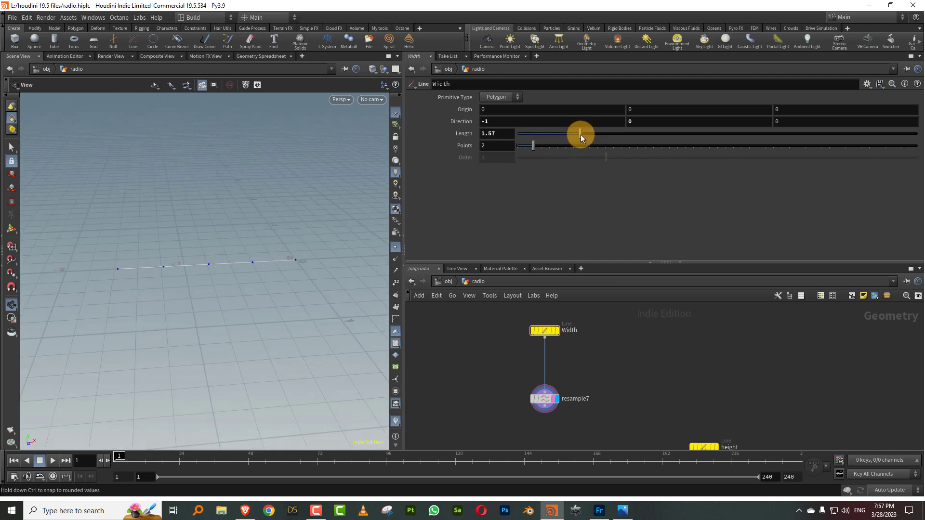
{"action": "left_click_drag", "start_coordinate": [580, 135], "coordinate": [587, 134]}
{"action": "key", "text": "ctrl+z"}
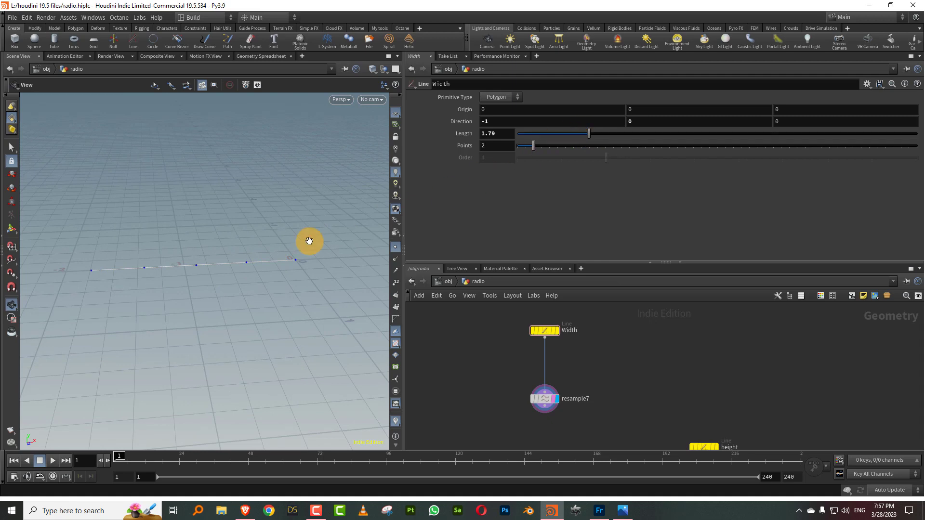
{"action": "key", "text": "ctrl+z"}
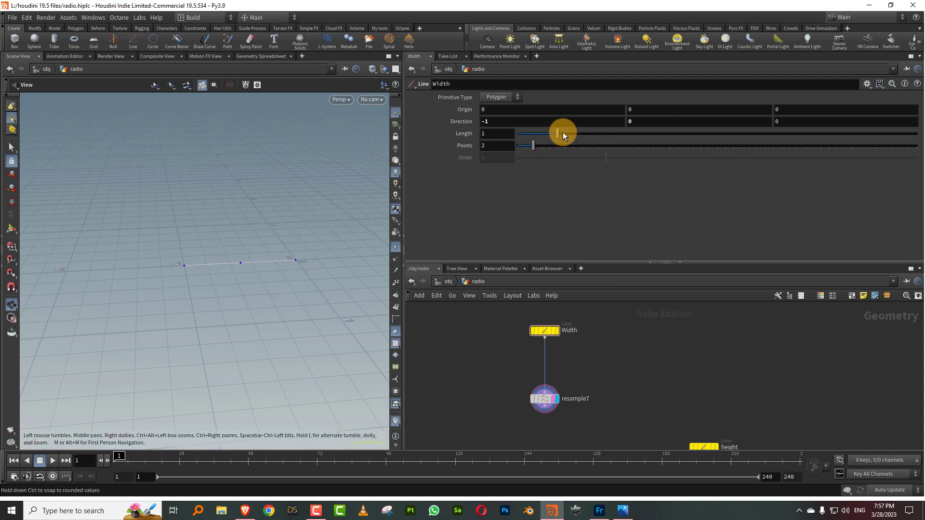
{"action": "left_click_drag", "start_coordinate": [567, 135], "coordinate": [559, 135]}
{"action": "key", "text": "ctrl+z"}
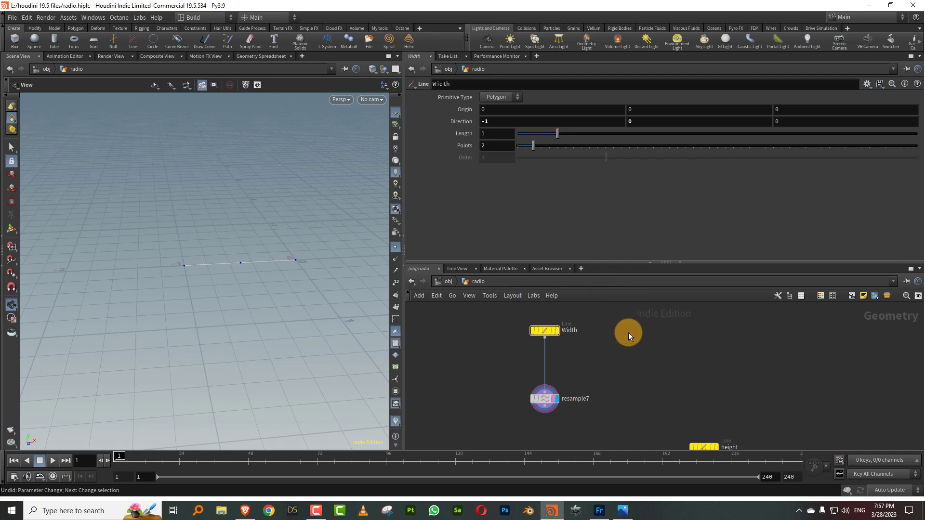
- Set the Resample node's Measure to Along Chord and the Width line's length to 1.15
{"action": "left_click_drag", "start_coordinate": [595, 368], "coordinate": [482, 434]}
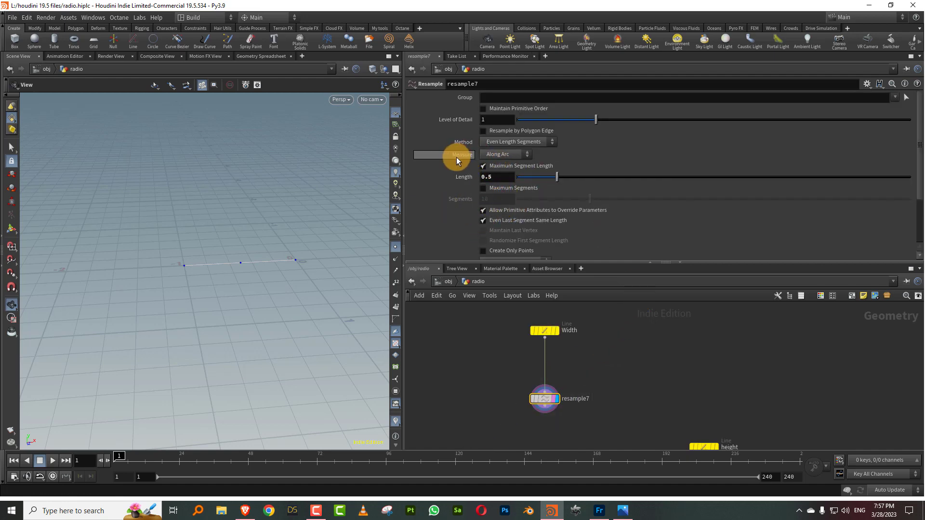
{"action": "left_click", "coordinate": [496, 154]}
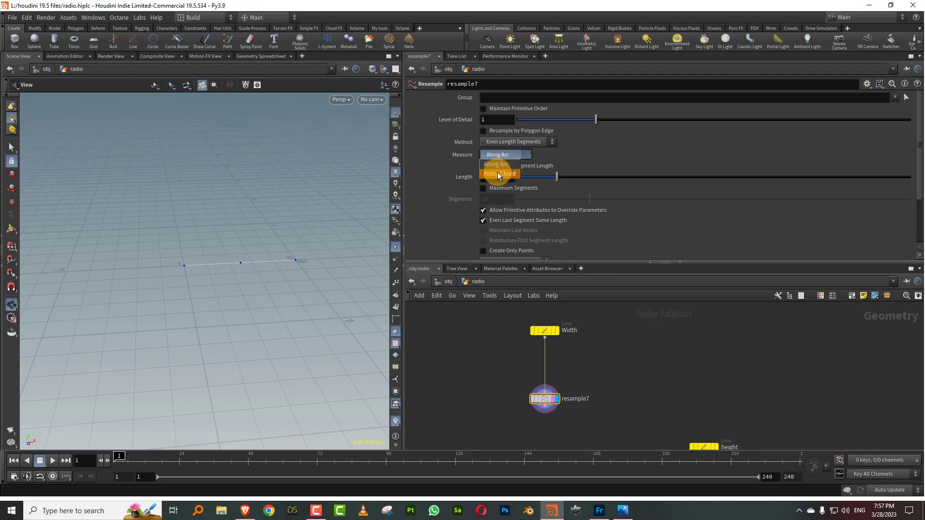
{"action": "left_click", "coordinate": [498, 175]}
{"action": "left_click", "coordinate": [544, 330]}
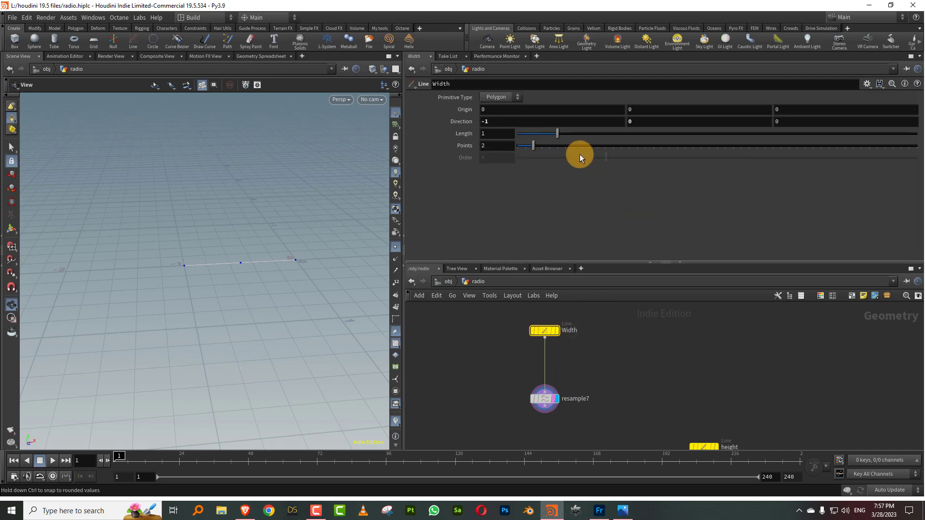
{"action": "mouse_move", "coordinate": [554, 134]}
{"action": "left_mouse_down"}
{"action": "mouse_move", "coordinate": [536, 138]}
{"action": "mouse_move", "coordinate": [597, 138]}
{"action": "mouse_move", "coordinate": [563, 134]}
{"action": "left_mouse_up"}
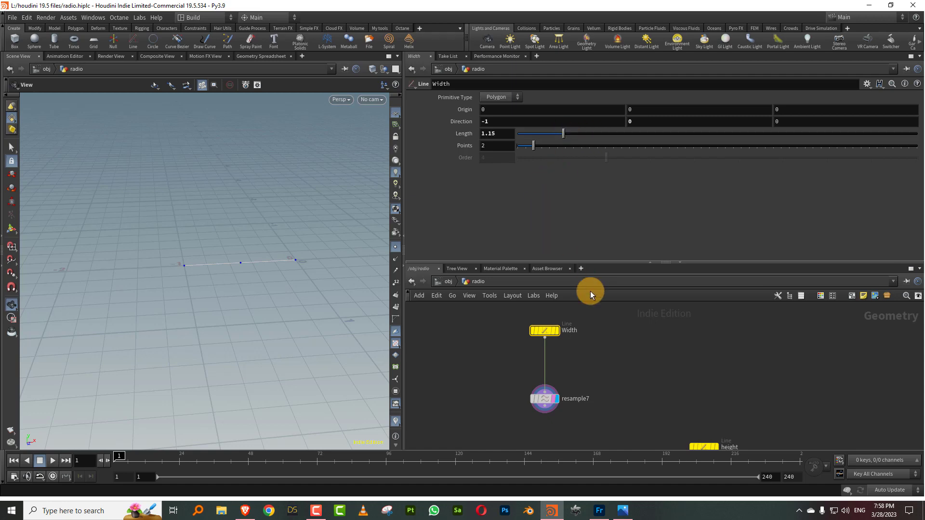
- Enable Maintain Last Vertex on the Resample node and lengthen the Width line to 1.34
{"action": "left_click", "coordinate": [541, 405]}
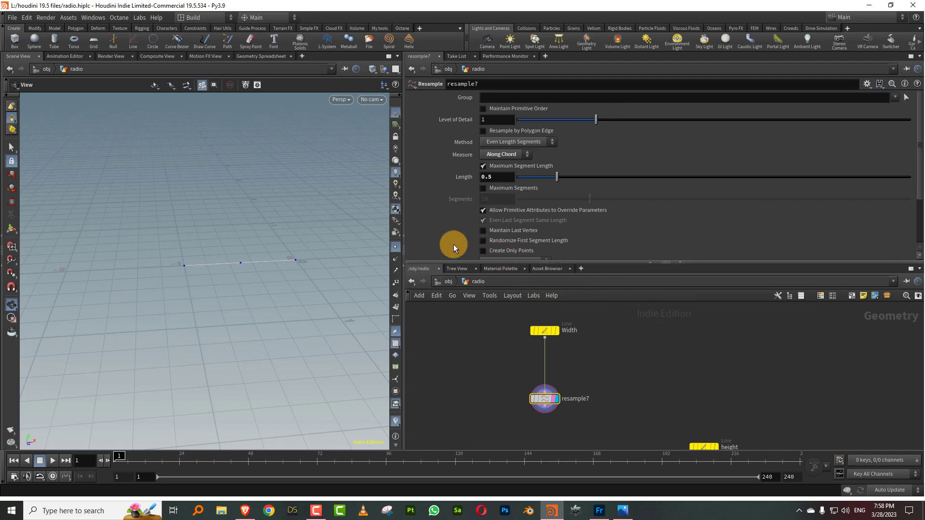
{"action": "left_click", "coordinate": [483, 230]}
{"action": "left_click_drag", "start_coordinate": [583, 351], "coordinate": [531, 307]}
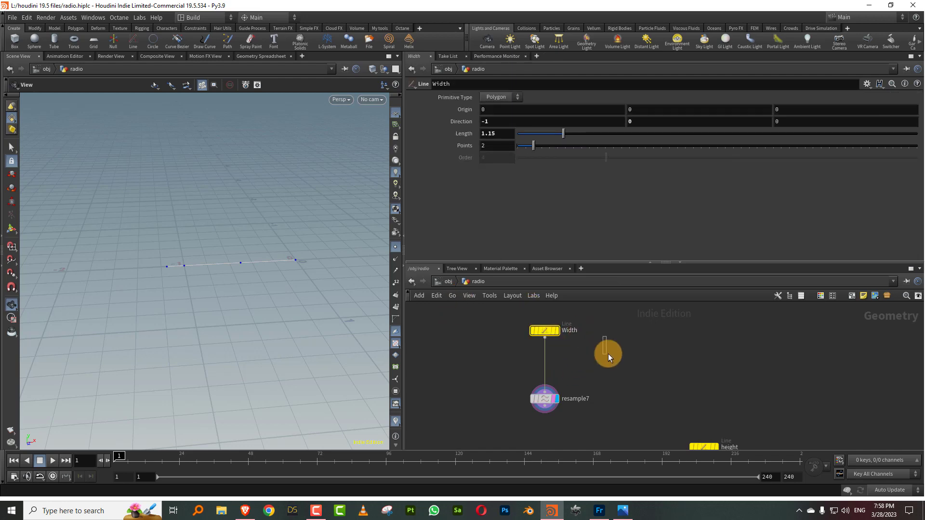
{"action": "mouse_move", "coordinate": [554, 137]}
{"action": "left_mouse_down"}
{"action": "mouse_move", "coordinate": [528, 137]}
{"action": "mouse_move", "coordinate": [611, 135]}
{"action": "mouse_move", "coordinate": [551, 135]}
{"action": "mouse_move", "coordinate": [571, 135]}
{"action": "left_mouse_up"}
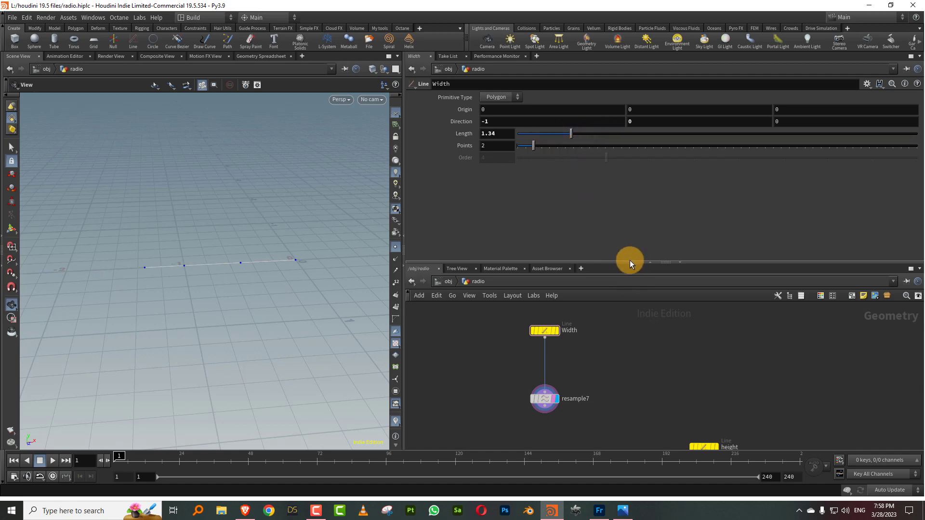
- Move the Resample node closer to the Width node and increase the Width line's length to 2.1
{"action": "left_click_drag", "start_coordinate": [629, 262], "coordinate": [629, 211]}
{"action": "left_click_drag", "start_coordinate": [542, 375], "coordinate": [542, 355]}
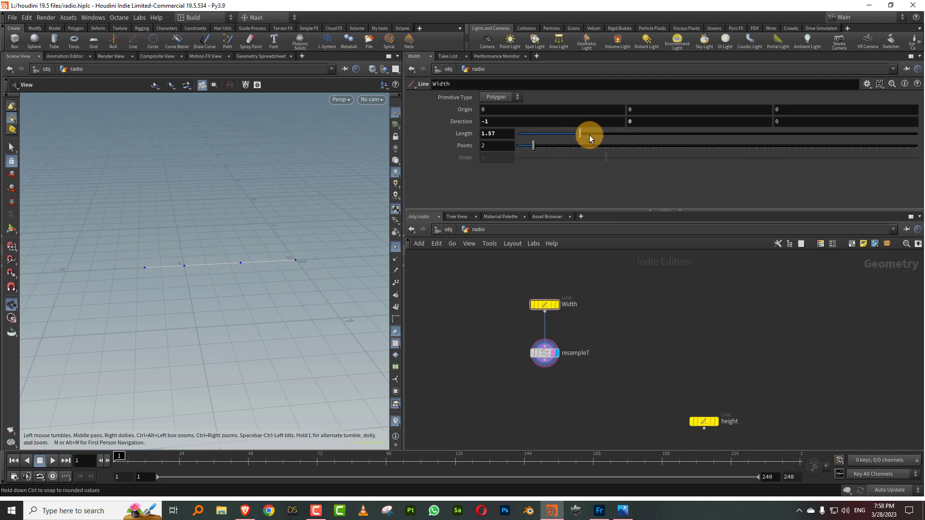
{"action": "left_click_drag", "start_coordinate": [590, 136], "coordinate": [602, 136]}
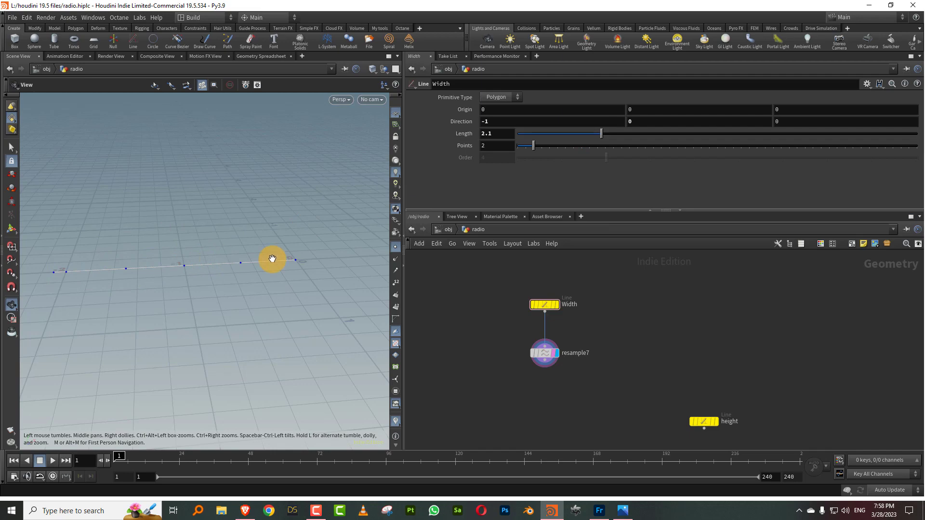
- Append a Convert Line node to the Resample node and turn on primitive numbers in the viewport
{"action": "middle_click_drag", "start_coordinate": [596, 303], "coordinate": [593, 293]}
{"action": "key", "text": "Tab"}
{"action": "type", "text": "conver"}
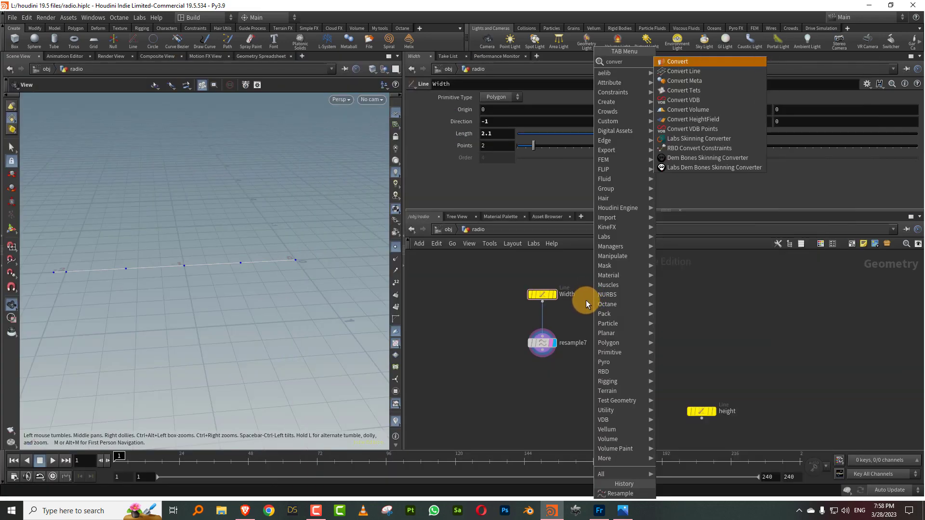
{"action": "left_click", "coordinate": [715, 72]}
{"action": "left_click", "coordinate": [553, 393]}
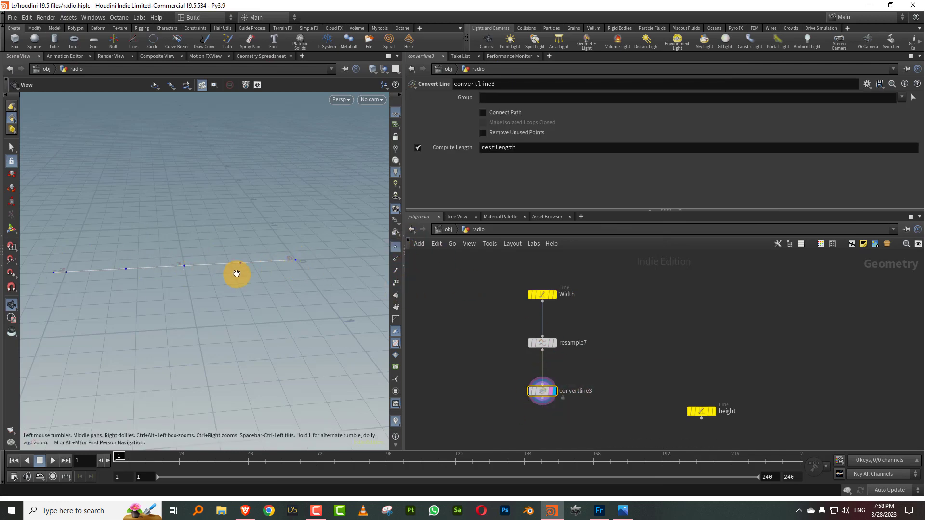
{"action": "left_click", "coordinate": [396, 307]}
- Append a Split node to the Convert Line node and set its Group to 0
{"action": "key", "text": "Tab"}
{"action": "type", "text": "s"}
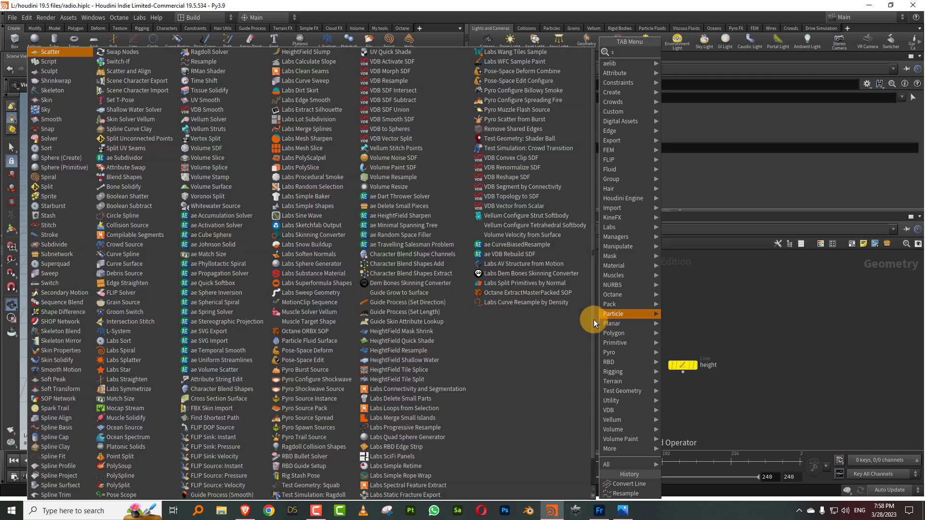
{"action": "left_click", "coordinate": [691, 48]}
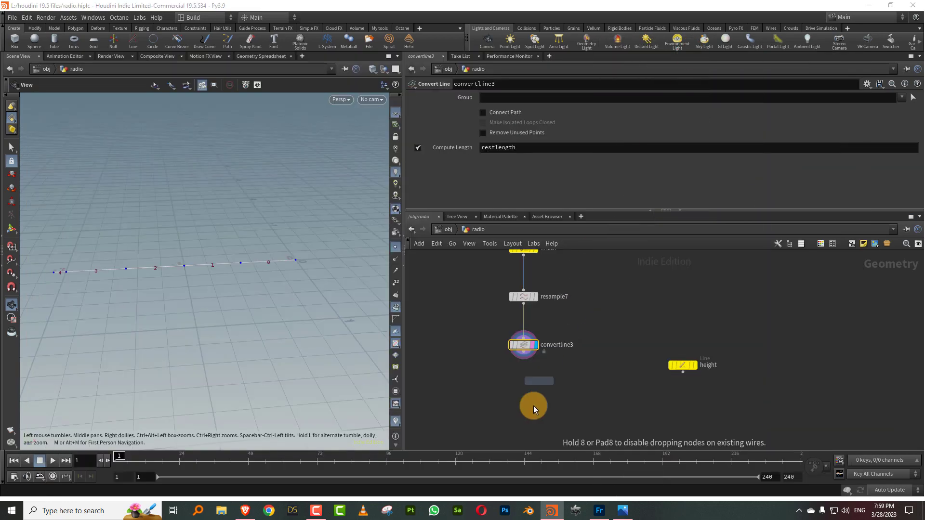
{"action": "left_click", "coordinate": [535, 393]}
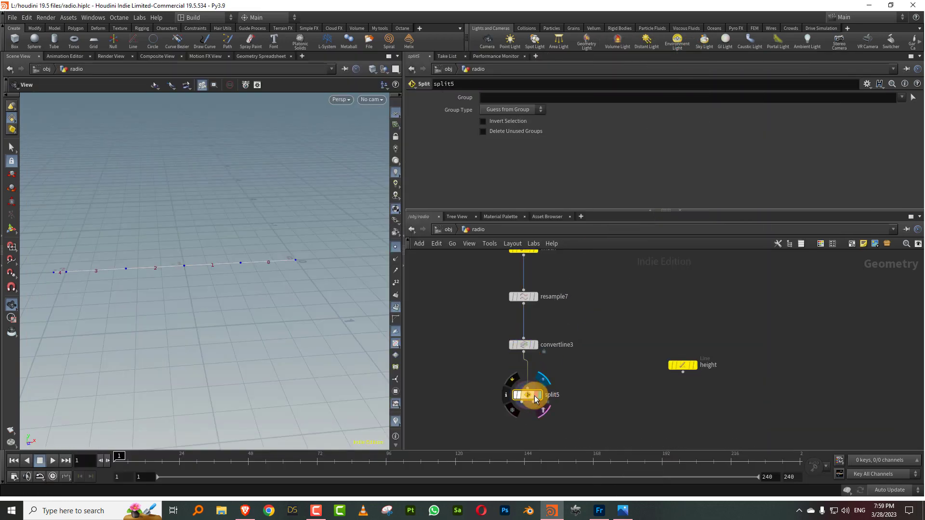
{"action": "left_click", "coordinate": [490, 98]}
{"action": "type", "text": "0"}
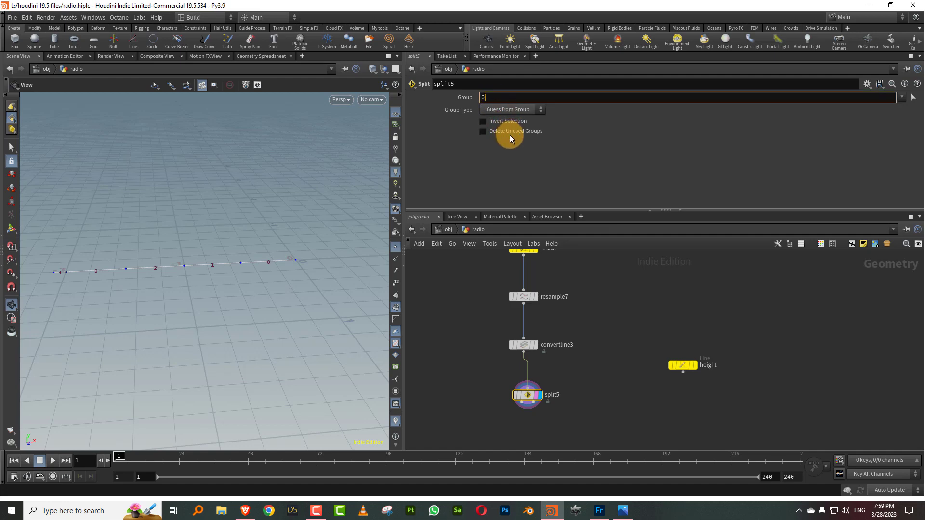
{"action": "key", "text": "Return"}
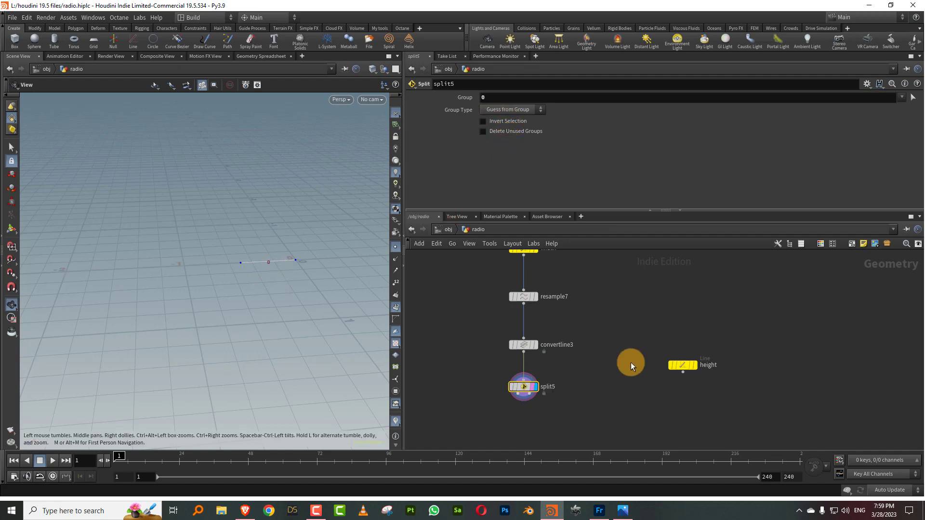
- Move the height node aside and add a Null node wired to the Split node's second output
{"action": "left_click_drag", "start_coordinate": [688, 368], "coordinate": [738, 377]}
{"action": "middle_click_drag", "start_coordinate": [636, 340], "coordinate": [632, 315]}
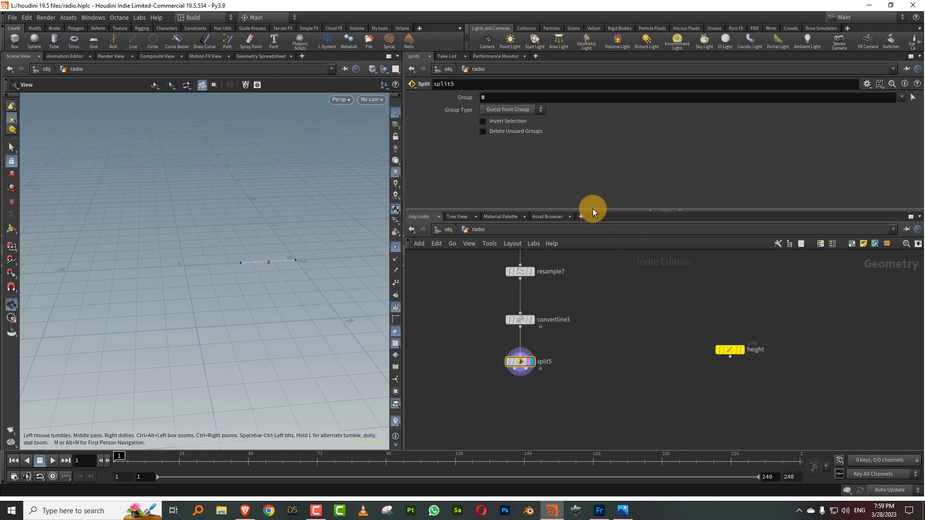
{"action": "left_click_drag", "start_coordinate": [592, 209], "coordinate": [593, 175]}
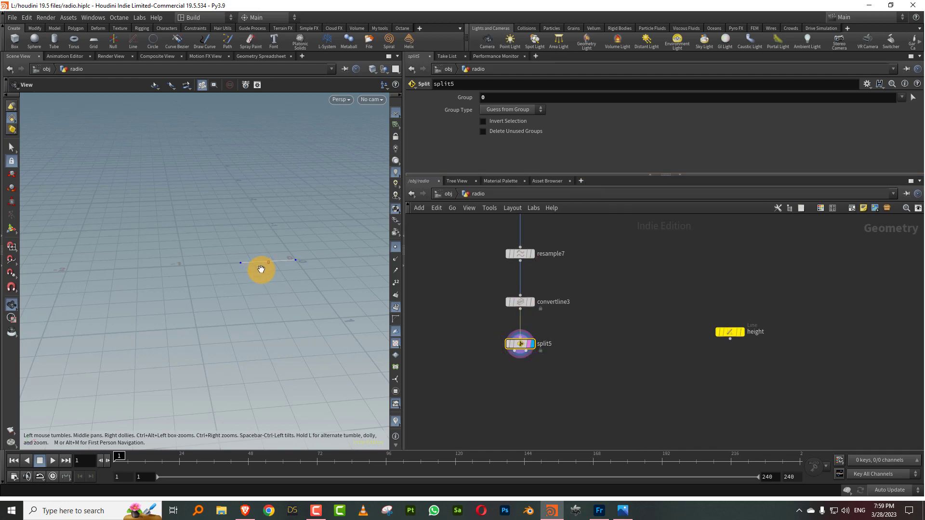
{"action": "key", "text": "Tab"}
{"action": "mouse_move", "coordinate": [622, 318]}
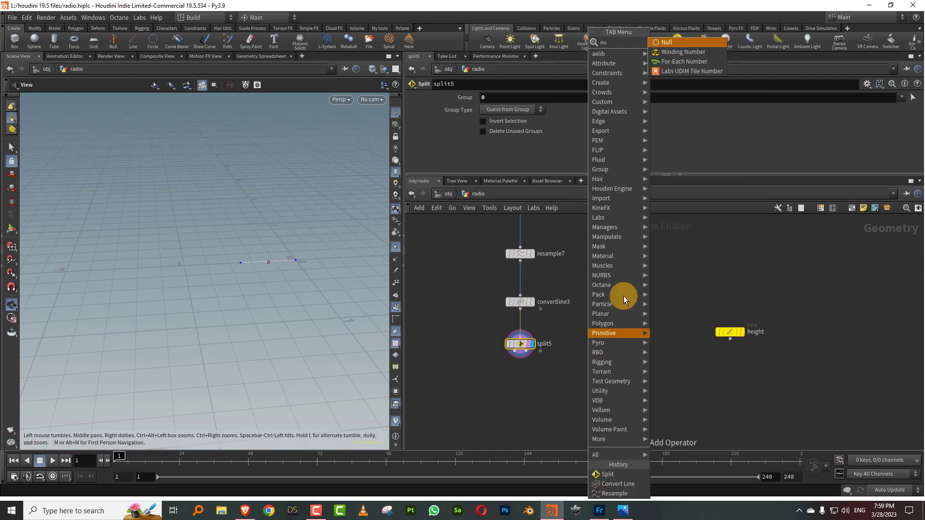
{"action": "left_click", "coordinate": [668, 44]}
{"action": "left_click", "coordinate": [578, 391]}
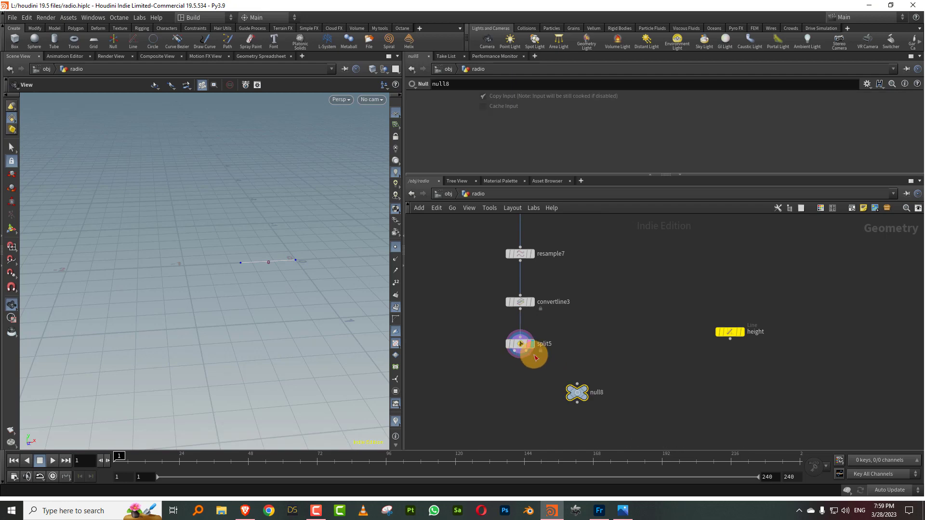
{"action": "left_click_drag", "start_coordinate": [526, 351], "coordinate": [635, 390]}
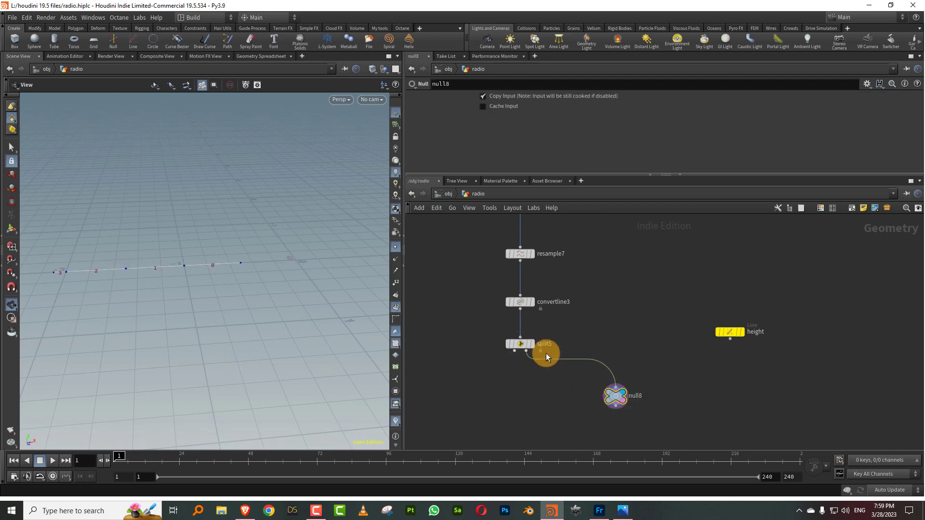
{"action": "middle_click_drag", "start_coordinate": [162, 275], "coordinate": [208, 256]}
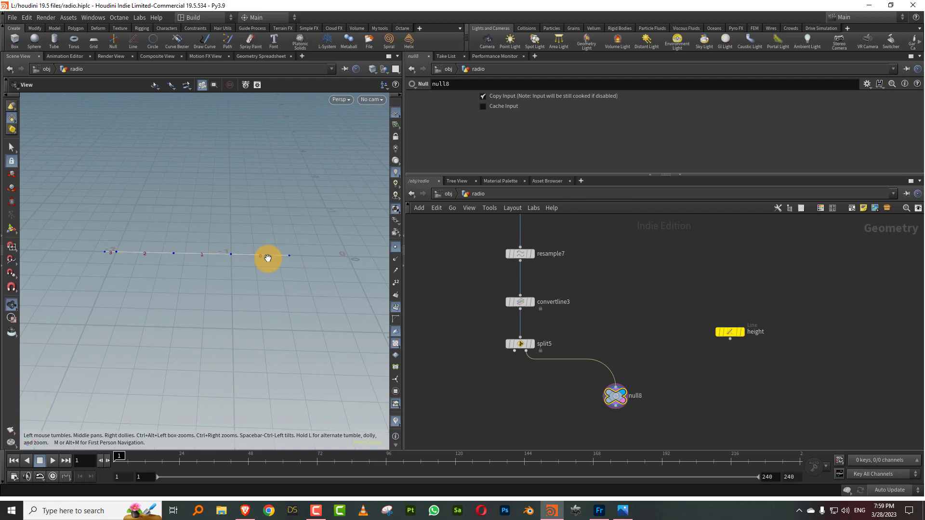
- Append a Fuse node to the Null node, keeping the default snap settings
{"action": "middle_click_drag", "start_coordinate": [686, 308], "coordinate": [637, 263]}
{"action": "key", "text": "Tab"}
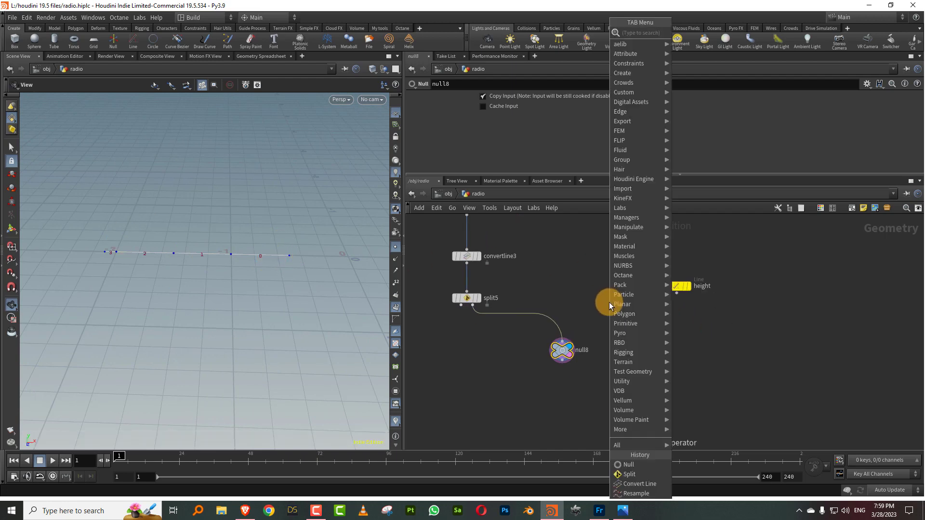
{"action": "type", "text": "fuse"}
{"action": "left_click", "coordinate": [689, 33]}
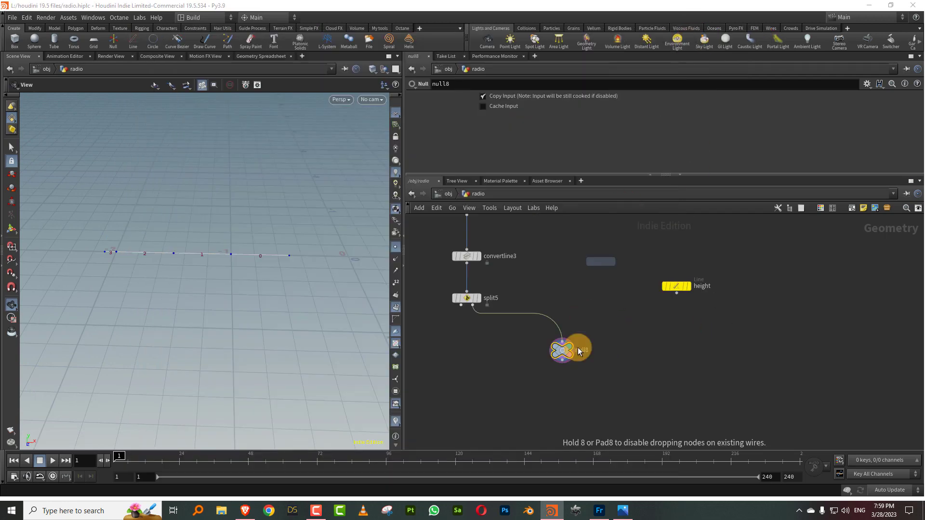
{"action": "left_click", "coordinate": [562, 398]}
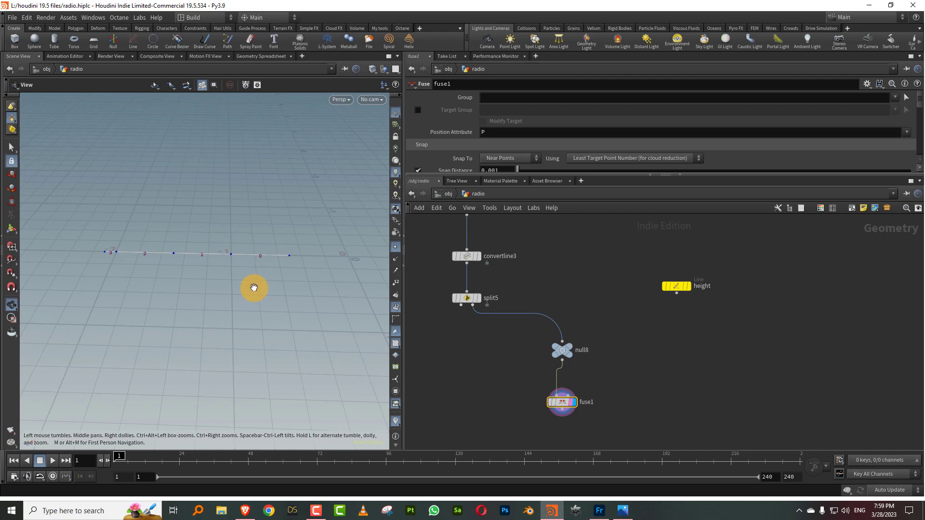
{"action": "middle_click_drag", "start_coordinate": [642, 348], "coordinate": [637, 323]}
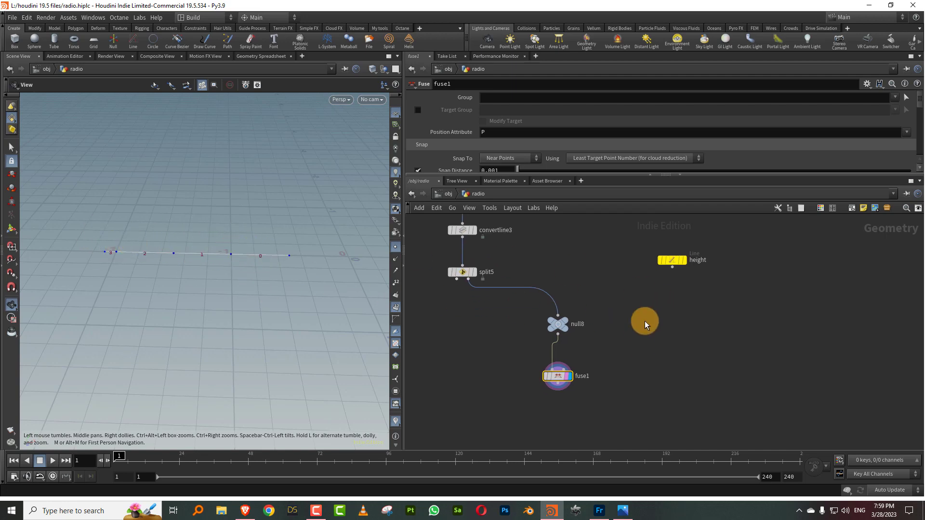
- Add a Join node, wire it to the Fuse node's output and display its result
{"action": "key", "text": "Tab"}
{"action": "mouse_move", "coordinate": [645, 320]}
{"action": "type", "text": "join"}
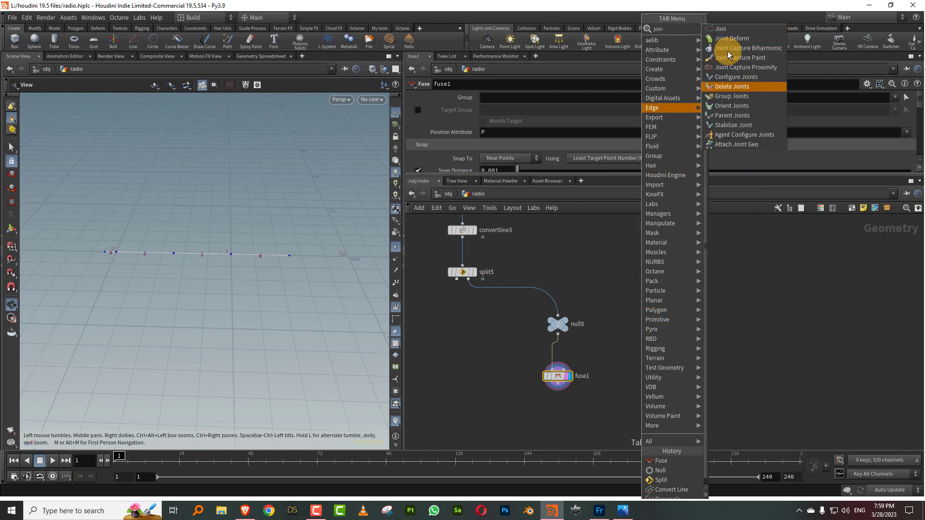
{"action": "key", "text": "Return"}
{"action": "left_click", "coordinate": [636, 365]}
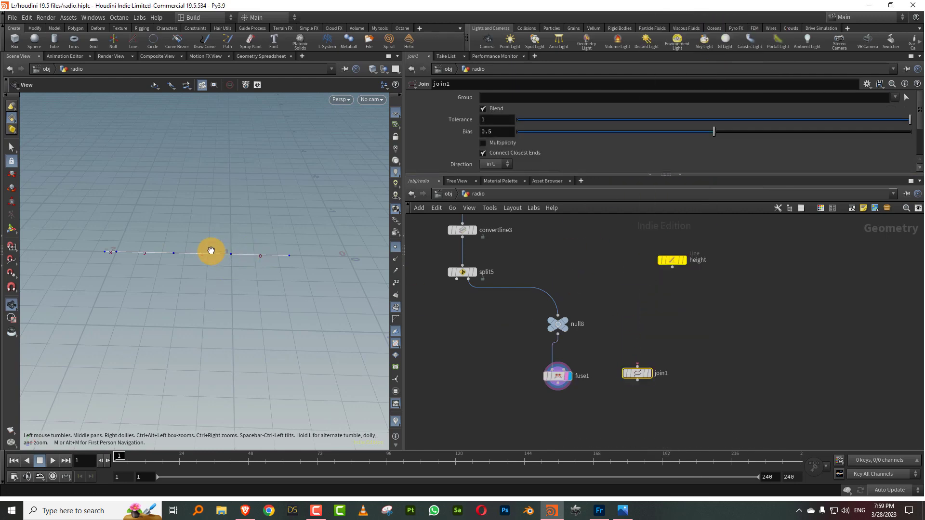
{"action": "right_click_drag", "start_coordinate": [193, 250], "coordinate": [286, 259]}
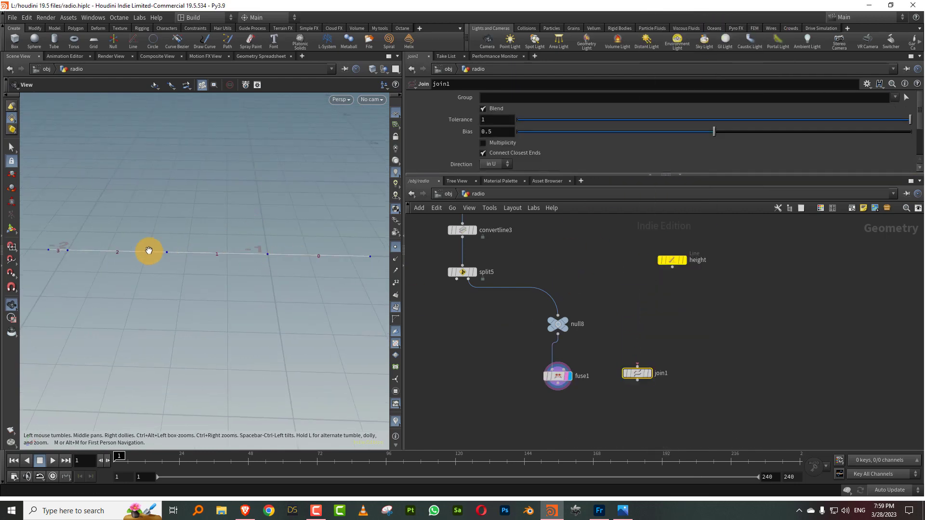
{"action": "left_click", "coordinate": [536, 375]}
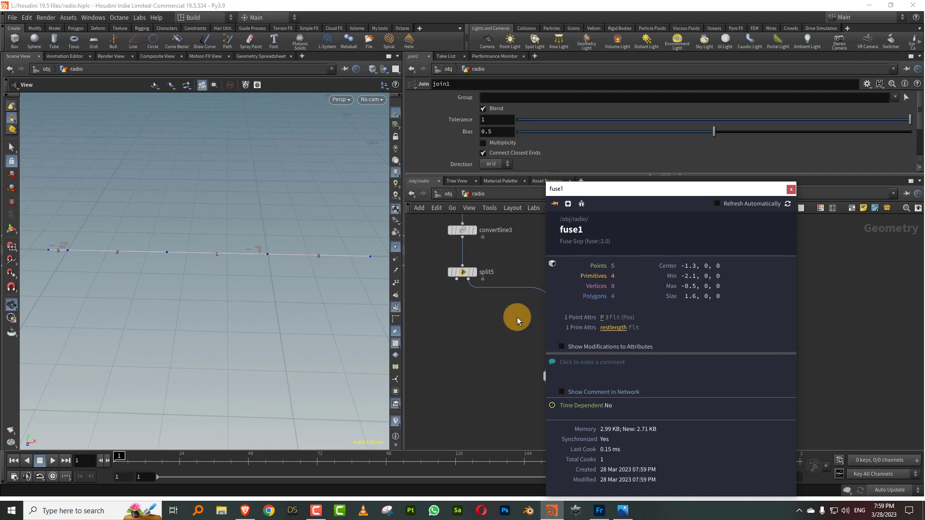
{"action": "left_click_drag", "start_coordinate": [642, 365], "coordinate": [606, 425]}
{"action": "left_click", "coordinate": [608, 430]}
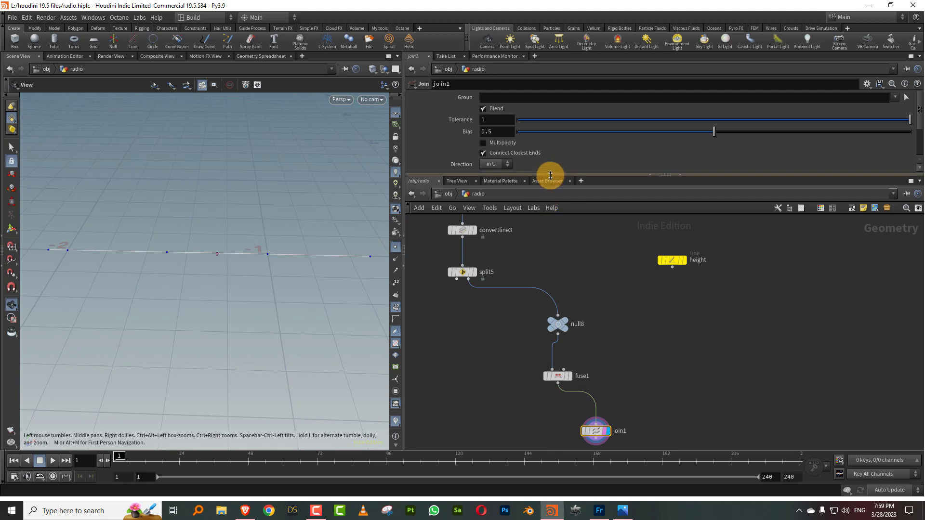
- Enable Only Connected on the Join node and align the node directly beneath the Fuse node
{"action": "left_click_drag", "start_coordinate": [552, 177], "coordinate": [548, 242]}
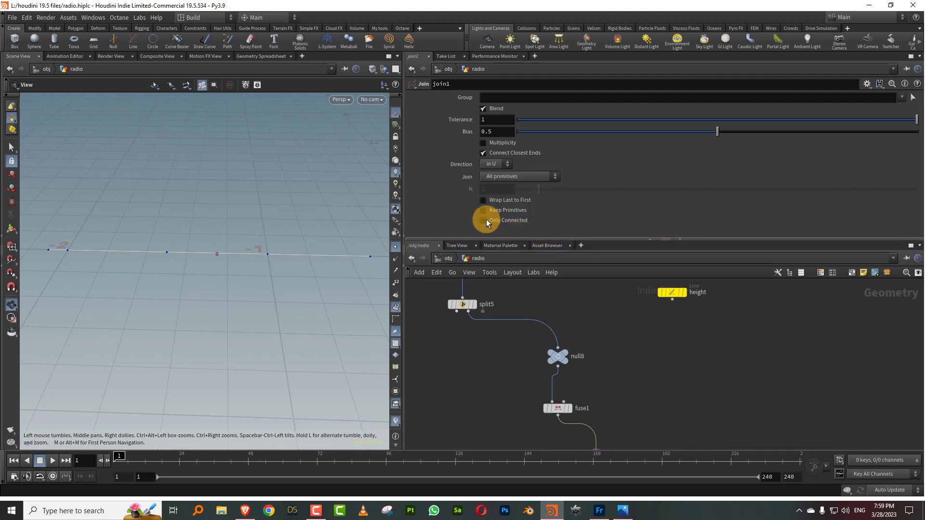
{"action": "left_click", "coordinate": [485, 219]}
{"action": "left_click_drag", "start_coordinate": [246, 249], "coordinate": [227, 269]}
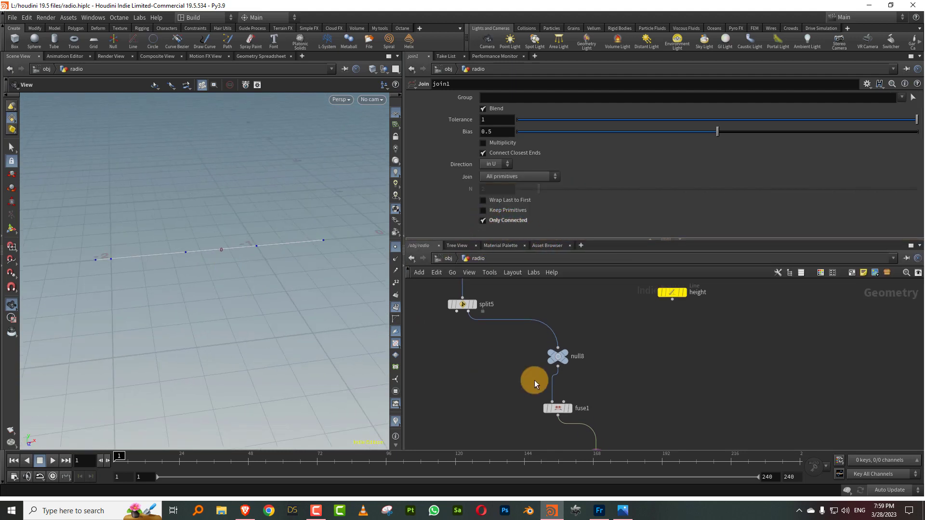
{"action": "left_click_drag", "start_coordinate": [611, 382], "coordinate": [528, 429]}
{"action": "middle_click_drag", "start_coordinate": [635, 401], "coordinate": [596, 327]}
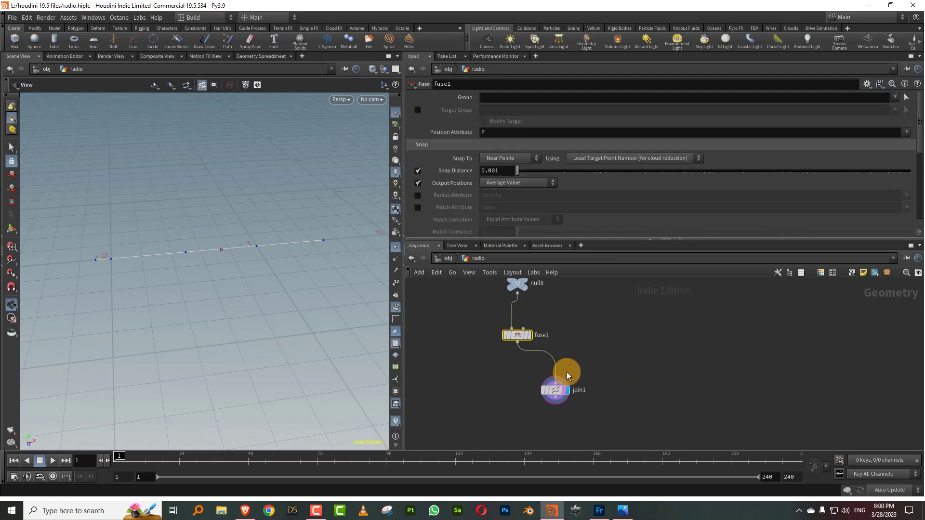
{"action": "left_click_drag", "start_coordinate": [527, 391], "coordinate": [522, 388]}
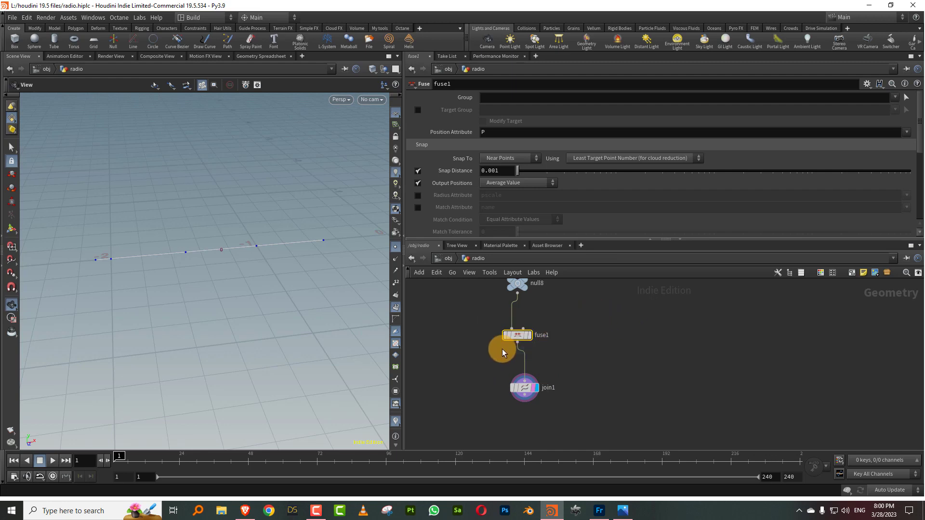
{"action": "left_click_drag", "start_coordinate": [527, 390], "coordinate": [520, 384]}
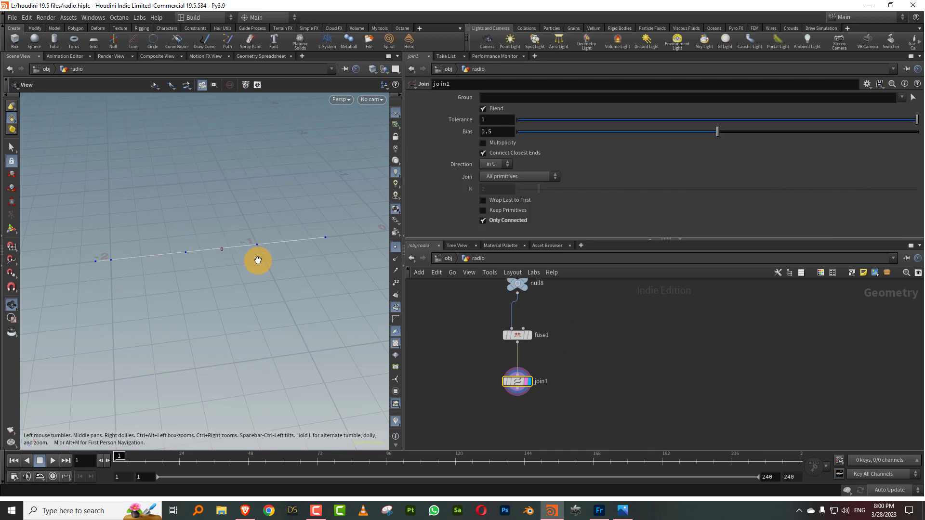
- Append a Facet node to the Join node and enable Remove Inline Points
{"action": "key", "text": "Tab"}
{"action": "type", "text": "face"}
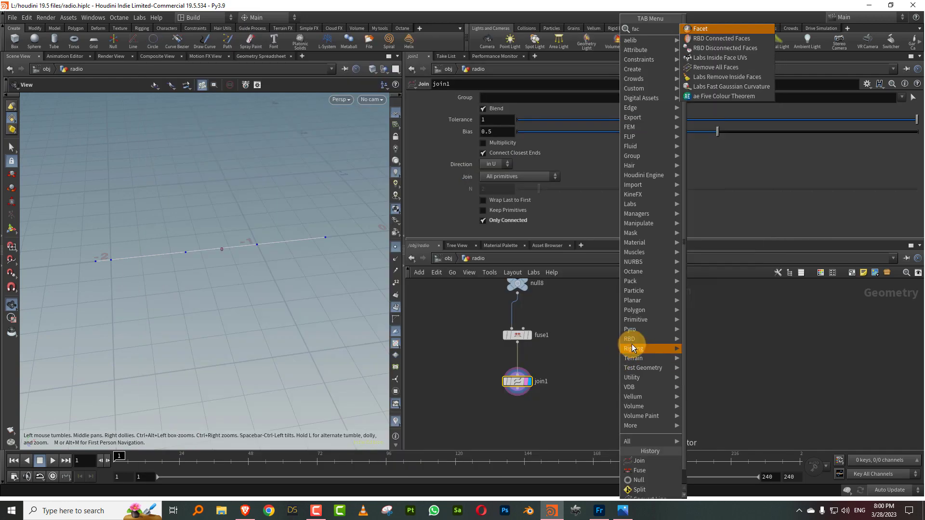
{"action": "left_click", "coordinate": [716, 29]}
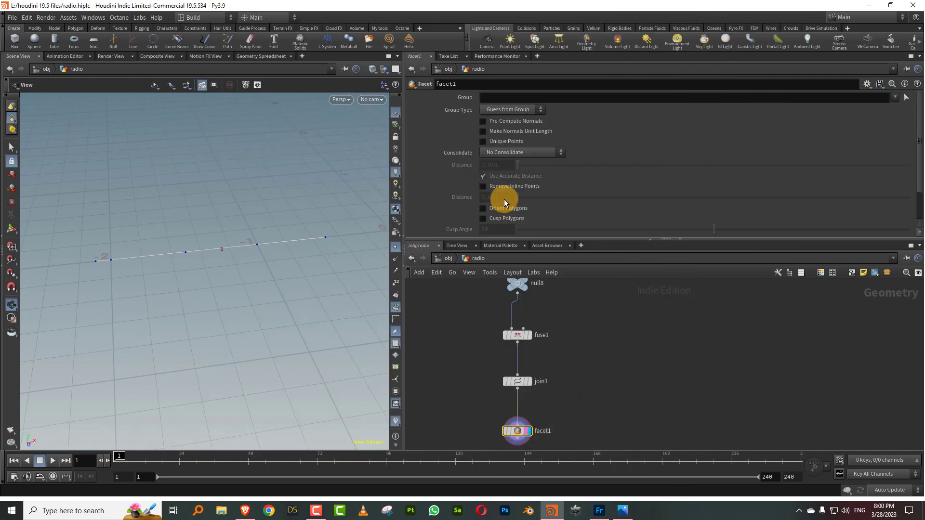
{"action": "scroll", "coordinate": [630, 363], "scroll_direction": "down", "scroll_amount": 5}
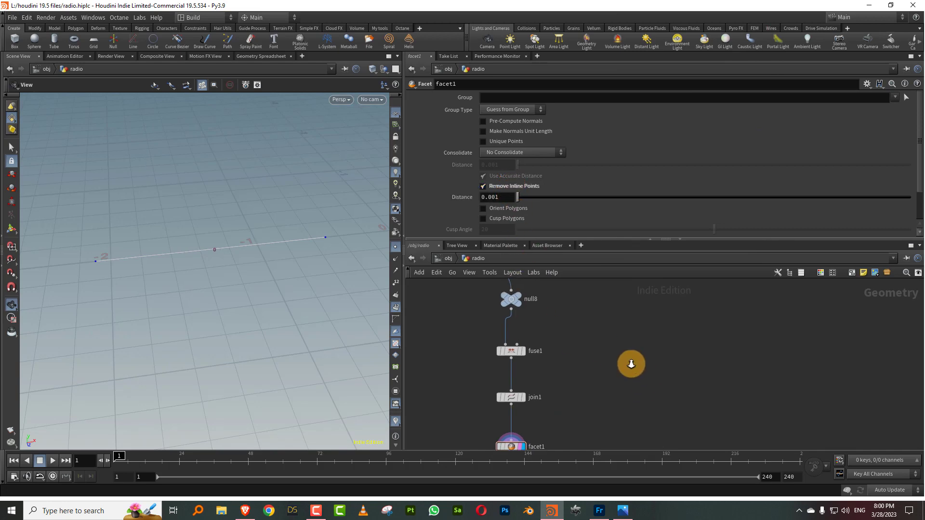
- Add a Merge node to the network below the Split and Facet nodes
{"action": "left_click_drag", "start_coordinate": [597, 237], "coordinate": [598, 217]}
{"action": "key", "text": "Tab"}
{"action": "type", "text": "mret"}
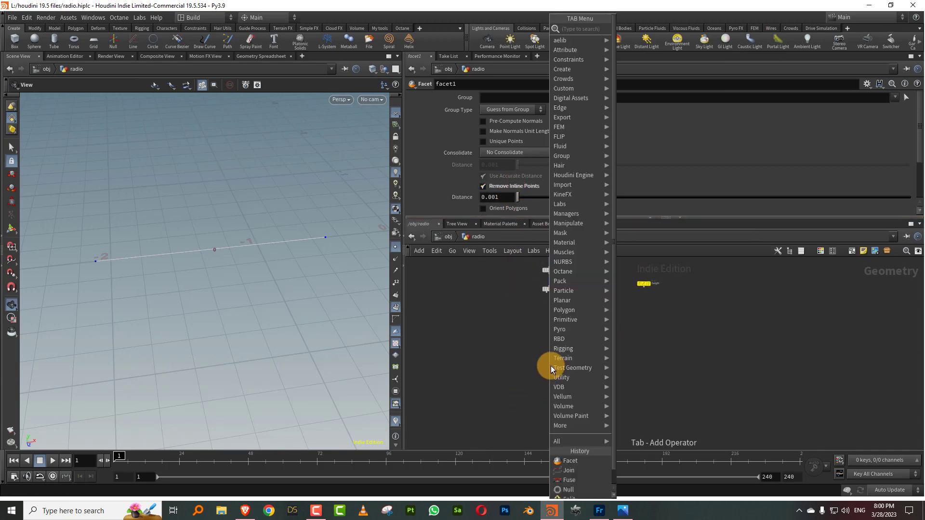
{"action": "key", "text": "BackSpace"}
{"action": "key", "text": "BackSpace"}
{"action": "key", "text": "BackSpace"}
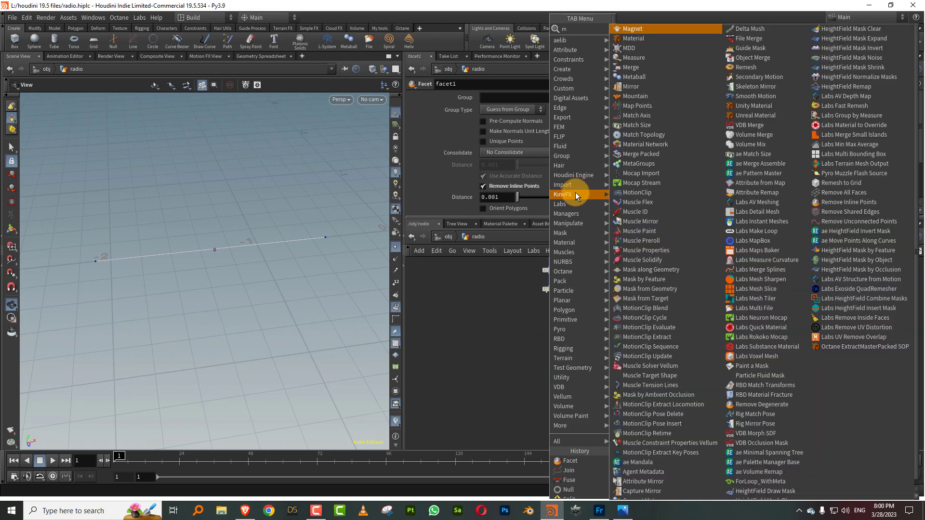
{"action": "type", "text": "e"}
{"action": "left_click", "coordinate": [631, 38]}
{"action": "left_click", "coordinate": [554, 408]}
- Wire the Split node's first output and the Facet node into the Merge node, and display the merged result
{"action": "left_click", "coordinate": [545, 296]}
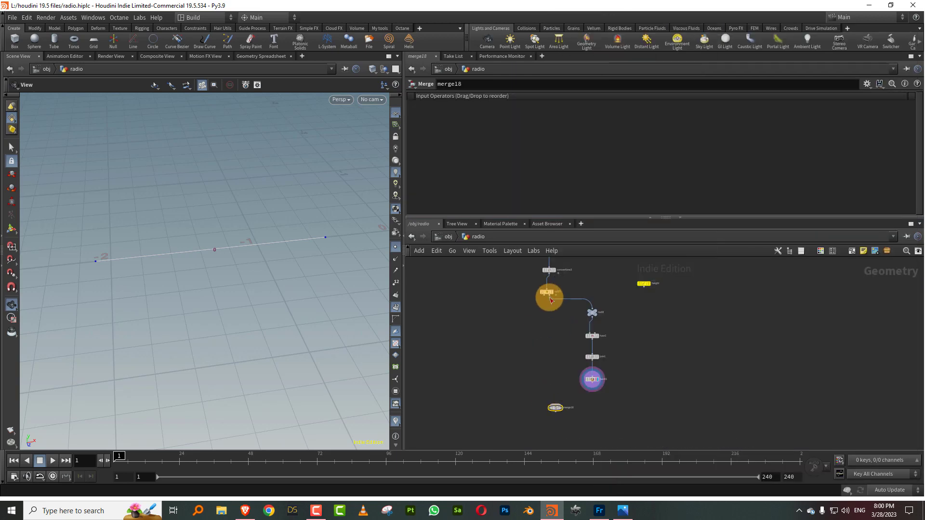
{"action": "left_click", "coordinate": [554, 404]}
{"action": "scroll", "coordinate": [590, 396], "scroll_direction": "up", "scroll_amount": 2}
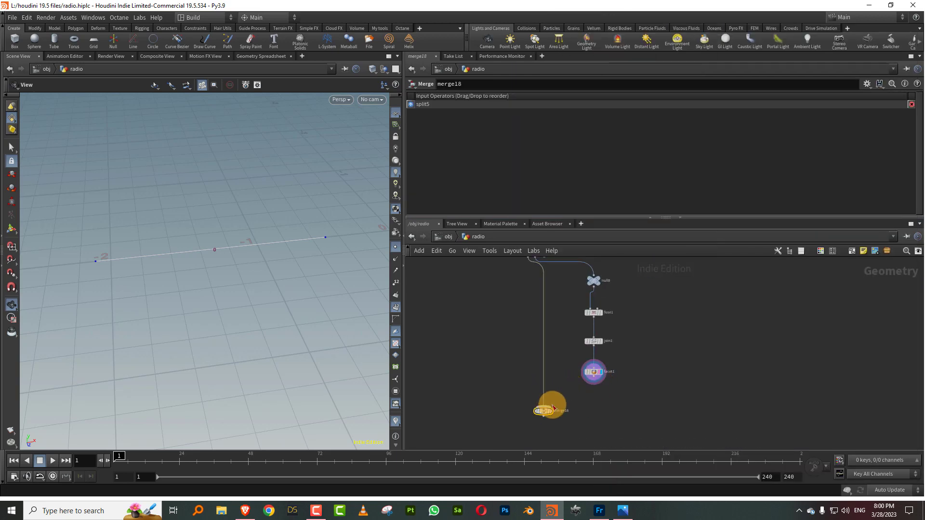
{"action": "left_click", "coordinate": [548, 412]}
{"action": "left_click", "coordinate": [372, 241]}
{"action": "left_click_drag", "start_coordinate": [593, 376], "coordinate": [577, 432]}
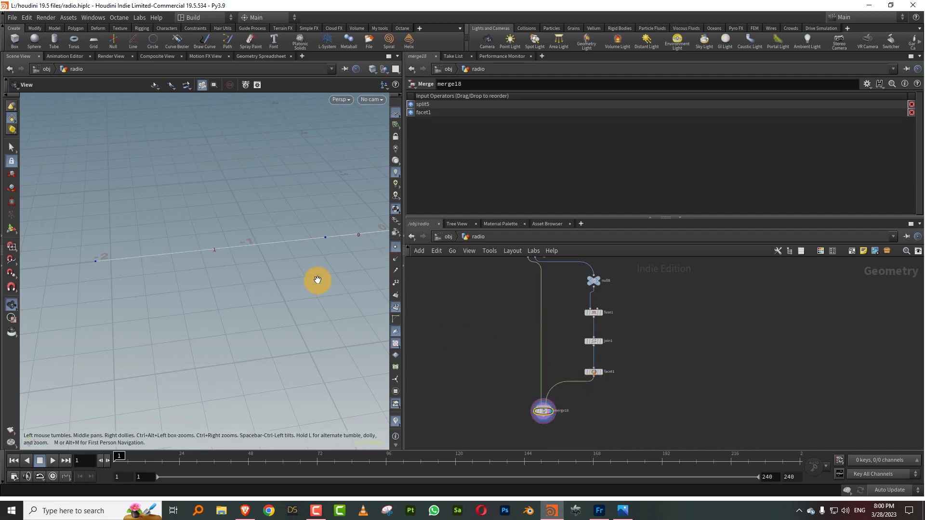
- Vary the Width line's length to test the segments, leaving it at 2.06
{"action": "middle_click_drag", "start_coordinate": [316, 279], "coordinate": [280, 289]}
{"action": "scroll", "coordinate": [464, 378], "scroll_direction": "up", "scroll_amount": 5}
{"action": "left_click_drag", "start_coordinate": [475, 361], "coordinate": [574, 323]}
{"action": "left_click_drag", "start_coordinate": [584, 135], "coordinate": [528, 144]}
{"action": "left_click_drag", "start_coordinate": [528, 140], "coordinate": [539, 141]}
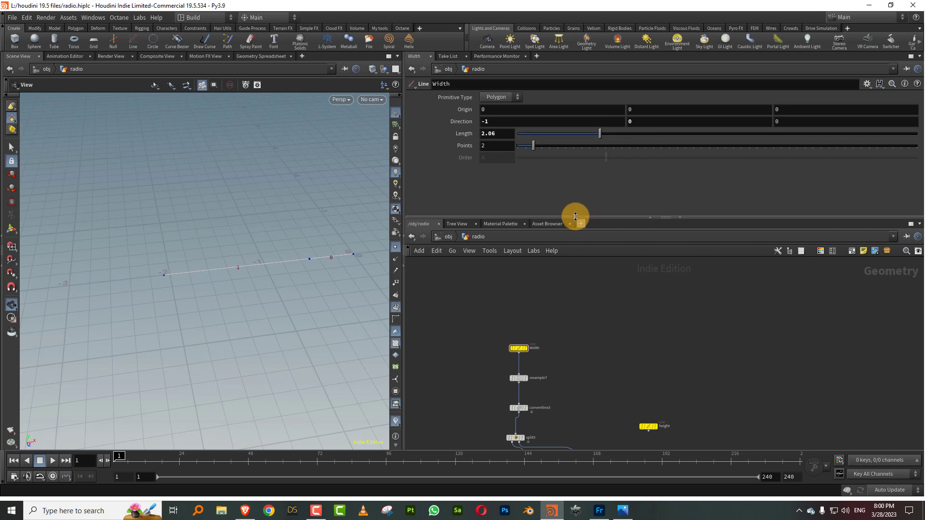
{"action": "left_click_drag", "start_coordinate": [572, 217], "coordinate": [586, 127]}
{"action": "scroll", "coordinate": [588, 241], "scroll_direction": "up", "scroll_amount": 3}
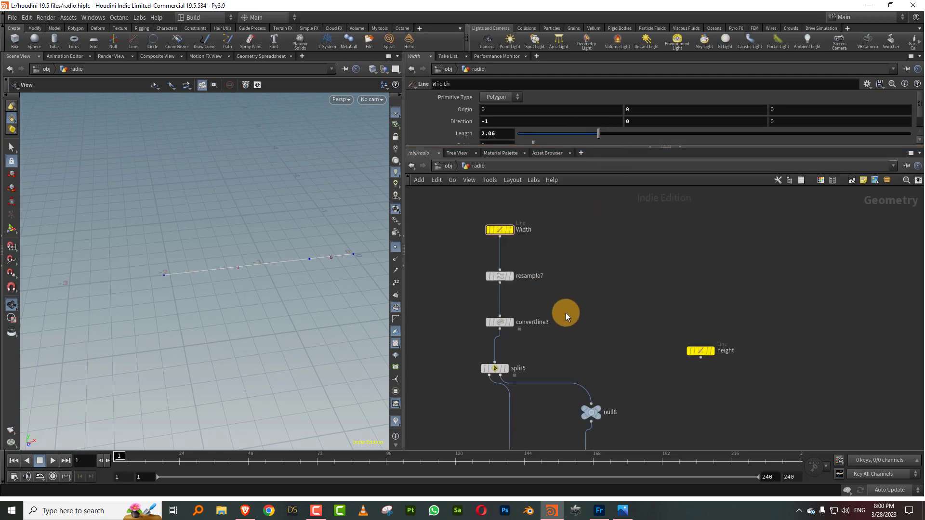
- Delete the Merge node that joins the Split and Facet branches
{"action": "middle_click_drag", "start_coordinate": [563, 313], "coordinate": [550, 226]}
{"action": "left_click_drag", "start_coordinate": [471, 339], "coordinate": [524, 380]}
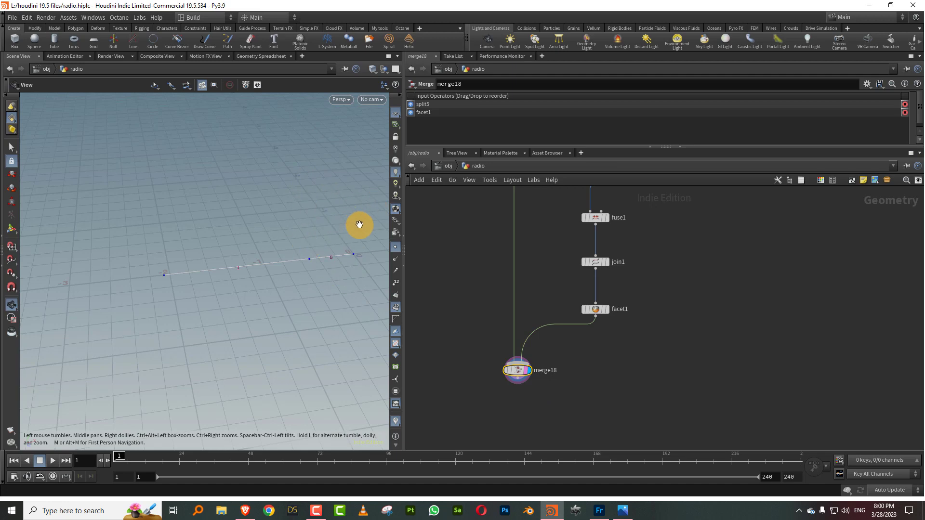
{"action": "key", "text": "Delete"}
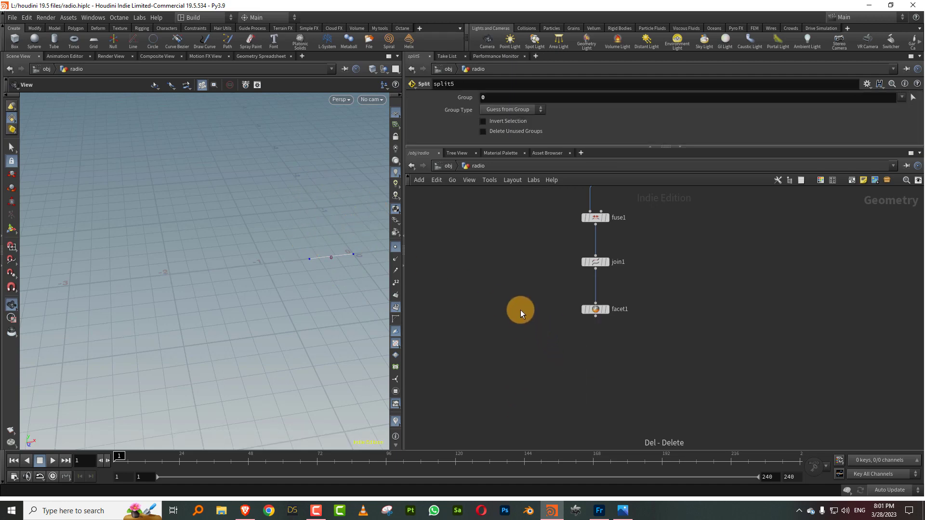
- Add a Copy to Points node to the network below the Split node
{"action": "scroll", "coordinate": [520, 310], "scroll_direction": "down", "scroll_amount": 4}
{"action": "middle_click_drag", "start_coordinate": [508, 291], "coordinate": [498, 326]}
{"action": "key", "text": "Tab"}
{"action": "type", "text": "cop"}
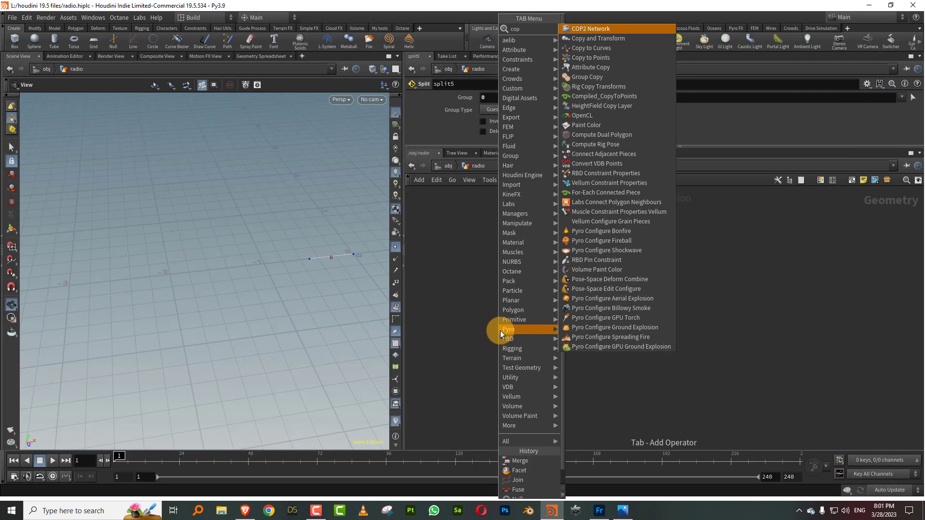
{"action": "left_click", "coordinate": [613, 40]}
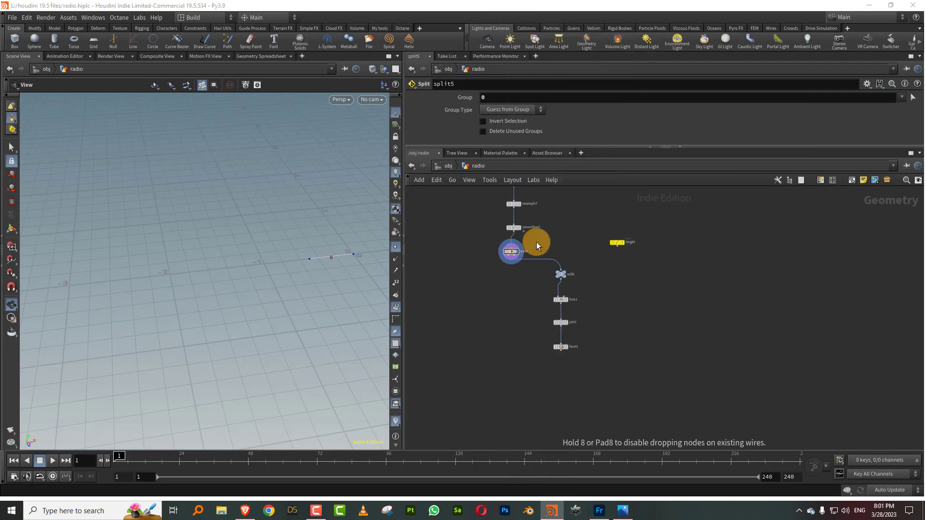
{"action": "left_click", "coordinate": [498, 320]}
- Wire the Split node's first output and the height line into the Copy to Points node, and display its result
{"action": "scroll", "coordinate": [508, 287], "scroll_direction": "up", "scroll_amount": 2}
{"action": "left_click", "coordinate": [511, 244]}
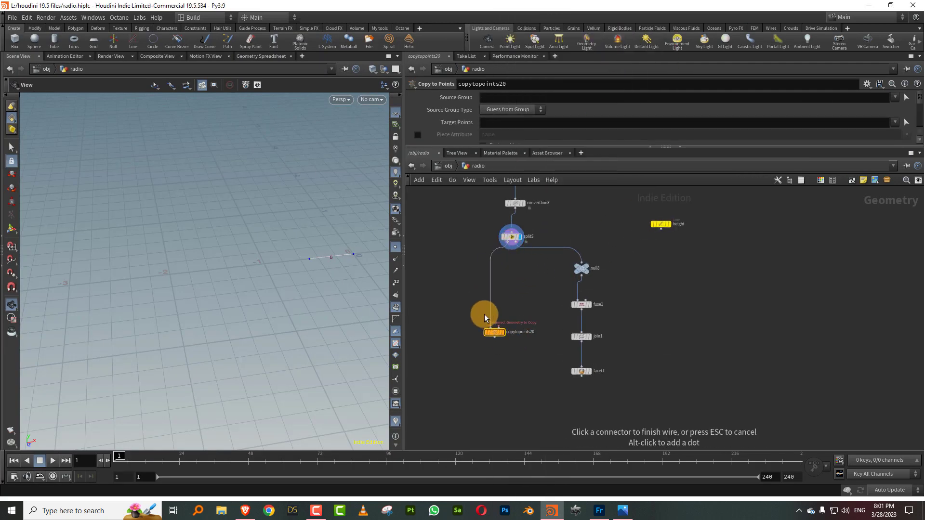
{"action": "left_click_drag", "start_coordinate": [661, 224], "coordinate": [499, 329]}
{"action": "left_click", "coordinate": [472, 289]}
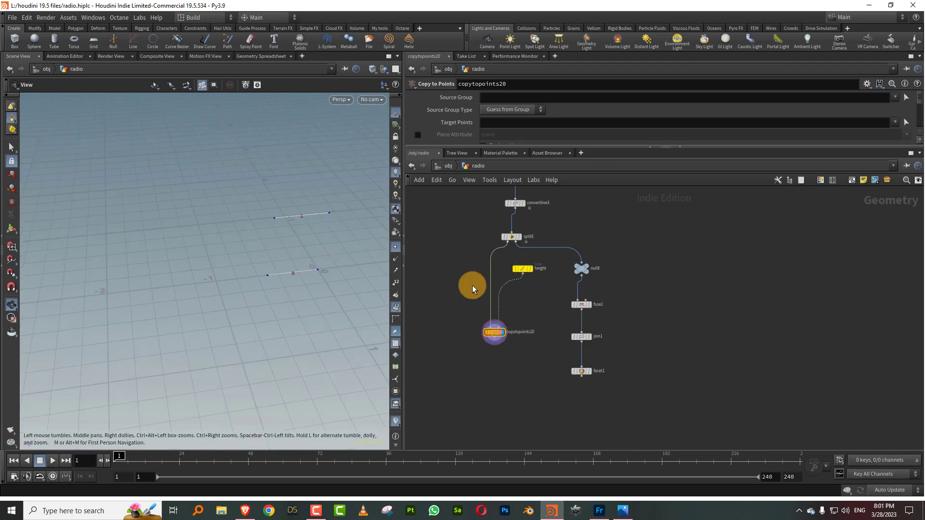
- Append a Skin node to the Copy to Points node and display the resulting surface
{"action": "key", "text": "Tab"}
{"action": "type", "text": "skin"}
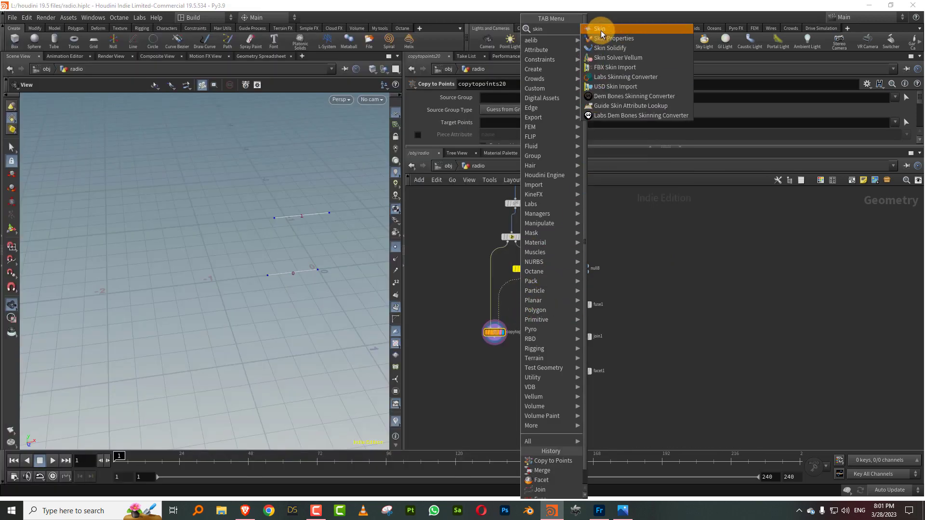
{"action": "left_click", "coordinate": [600, 30]}
{"action": "left_click", "coordinate": [502, 373]}
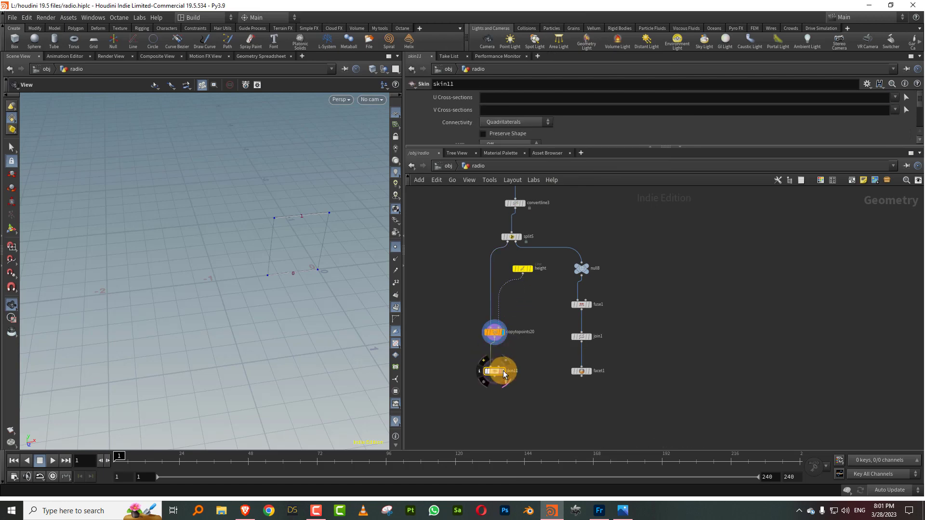
{"action": "left_click", "coordinate": [504, 372]}
{"action": "left_click_drag", "start_coordinate": [304, 254], "coordinate": [296, 229]}
- Duplicate the Copy to Points node and feed its first input from the Facet node, keeping the height line as target points
{"action": "middle_click_drag", "start_coordinate": [492, 342], "coordinate": [477, 303]}
{"action": "left_click_drag", "start_coordinate": [447, 302], "coordinate": [533, 393]}
{"action": "key", "text": "ctrl+c"}
{"action": "key", "text": "ctrl+v"}
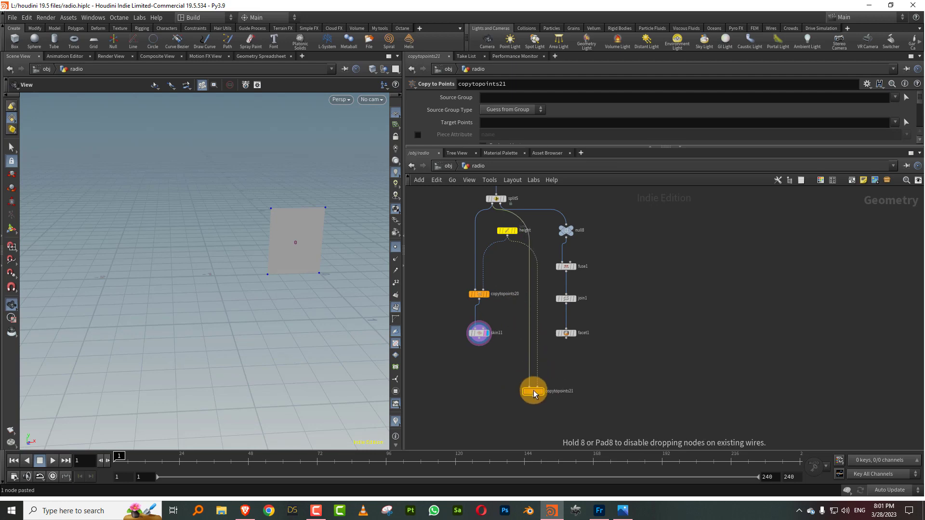
{"action": "left_click_drag", "start_coordinate": [566, 338], "coordinate": [555, 420]}
- Duplicate the Skin node, connect it to the second Copy to Points node, and display the larger panel
{"action": "left_click", "coordinate": [480, 334]}
{"action": "key", "text": "ctrl+c"}
{"action": "key", "text": "ctrl+v"}
{"action": "left_click_drag", "start_coordinate": [572, 387], "coordinate": [552, 415]}
{"action": "left_click_drag", "start_coordinate": [264, 279], "coordinate": [267, 260]}
- Add a Merge node, wire both Skin nodes into it, and display the combined panels
{"action": "key", "text": "Tab"}
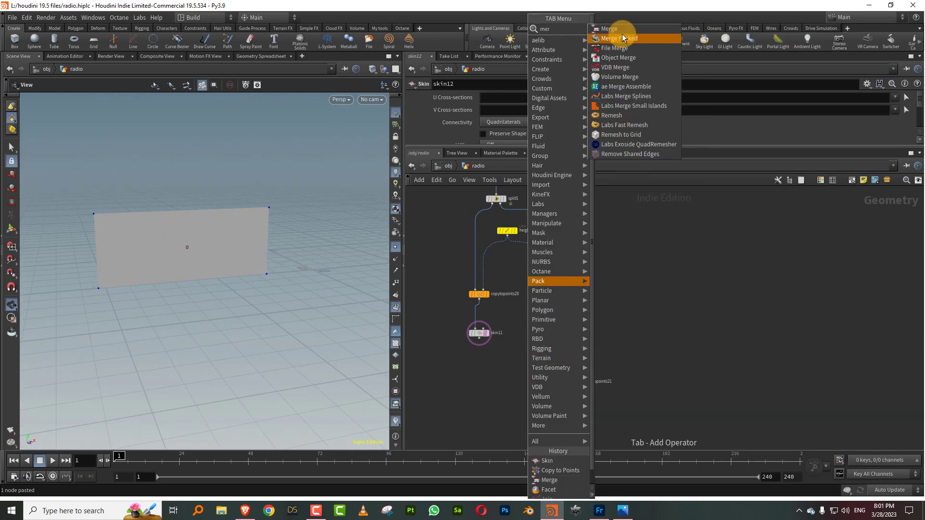
{"action": "left_click", "coordinate": [622, 32]}
{"action": "left_click", "coordinate": [515, 383]}
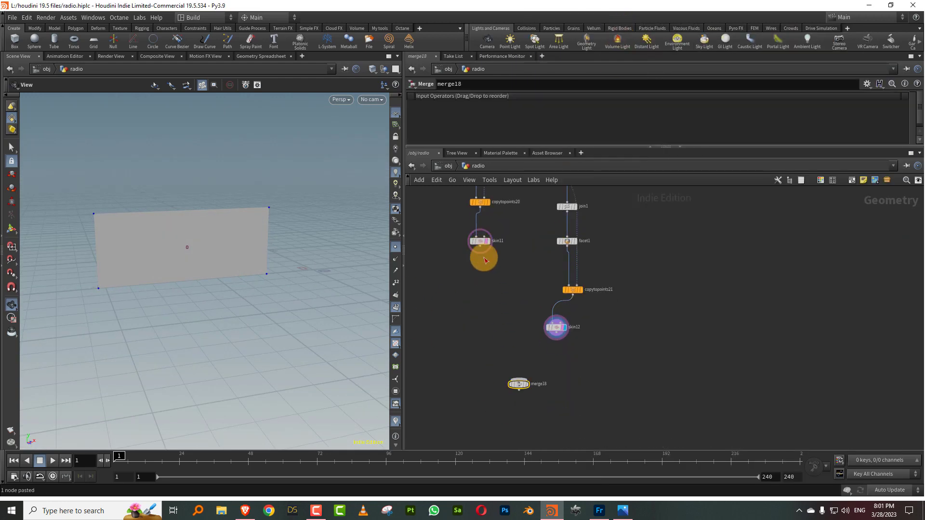
{"action": "left_click_drag", "start_coordinate": [480, 246], "coordinate": [515, 378]}
{"action": "left_click_drag", "start_coordinate": [556, 331], "coordinate": [518, 381]}
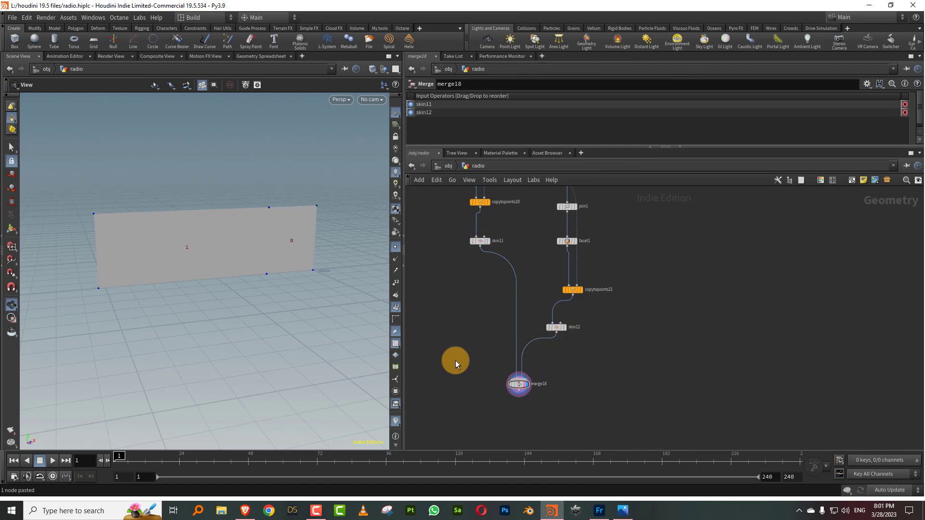
- Shorten the Width line's length to test how the two panels resize
{"action": "middle_click_drag", "start_coordinate": [512, 283], "coordinate": [490, 374]}
{"action": "left_click", "coordinate": [470, 312]}
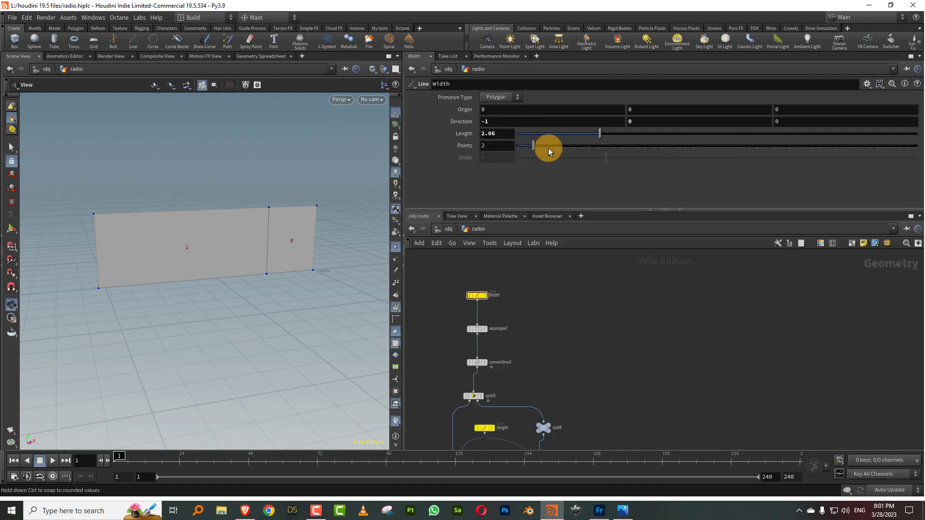
{"action": "left_click_drag", "start_coordinate": [598, 134], "coordinate": [573, 140]}
- Adjust the Resample node's maximum segment length to change the width of the smaller panel
{"action": "middle_click_drag", "start_coordinate": [535, 331], "coordinate": [543, 283]}
{"action": "left_click", "coordinate": [478, 276]}
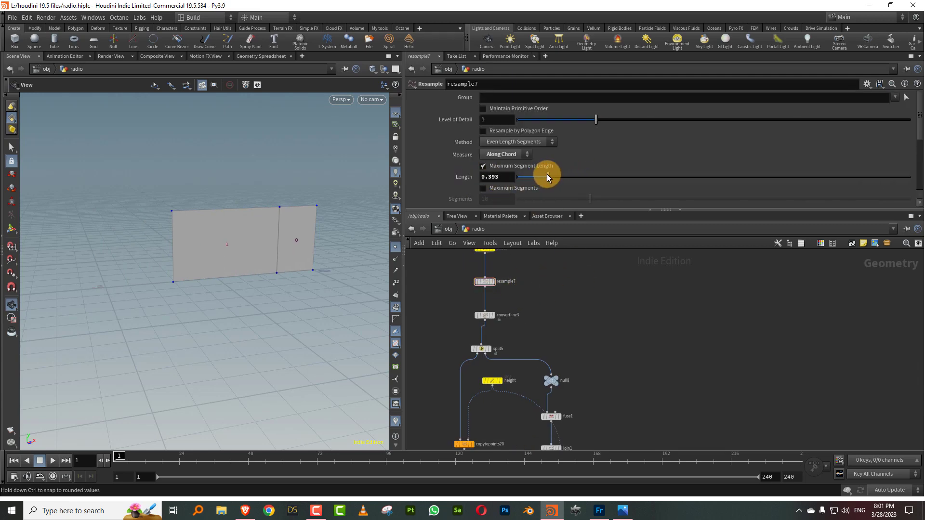
{"action": "left_click_drag", "start_coordinate": [587, 176], "coordinate": [546, 180]}
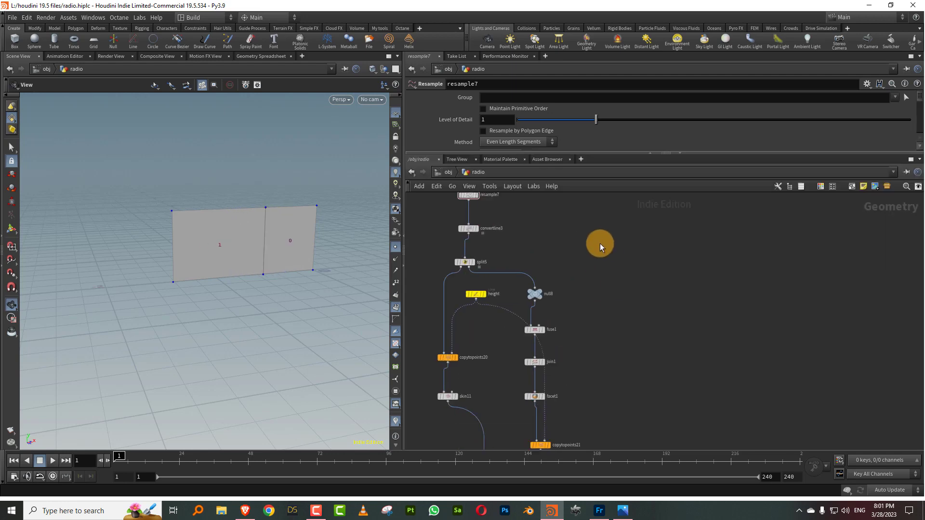
{"action": "scroll", "coordinate": [599, 244], "scroll_direction": "down", "scroll_amount": 3}
{"action": "left_click_drag", "start_coordinate": [254, 240], "coordinate": [298, 251]}
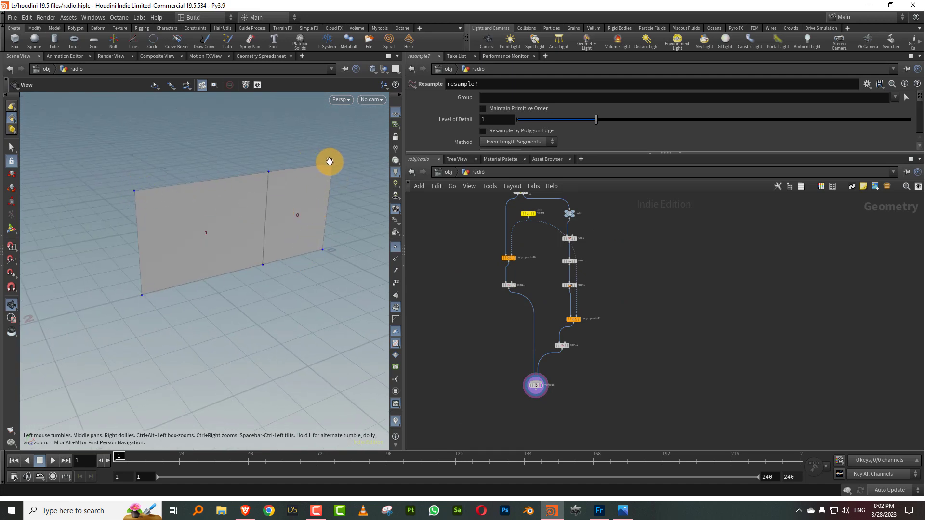
- Reposition the Merge node, append a Fuse node beneath it, and display the fused panels
{"action": "middle_click_drag", "start_coordinate": [611, 352], "coordinate": [602, 313]}
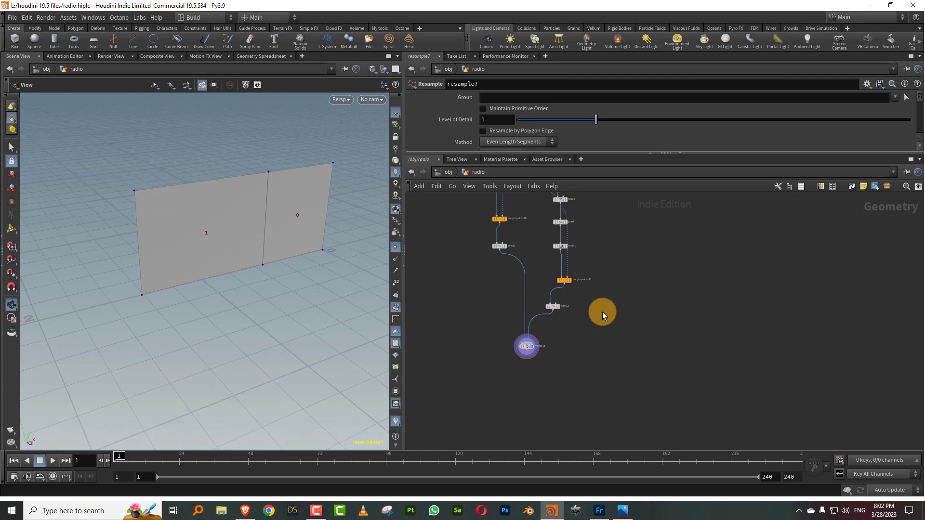
{"action": "left_click_drag", "start_coordinate": [532, 345], "coordinate": [515, 347]}
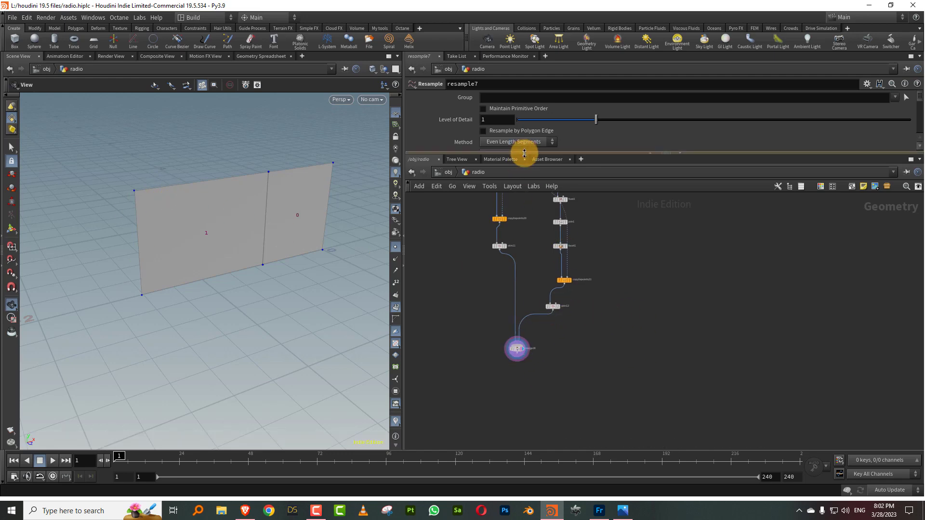
{"action": "left_click_drag", "start_coordinate": [524, 153], "coordinate": [524, 147]}
{"action": "left_click_drag", "start_coordinate": [309, 225], "coordinate": [301, 215]}
{"action": "scroll", "coordinate": [554, 320], "scroll_direction": "up", "scroll_amount": 3}
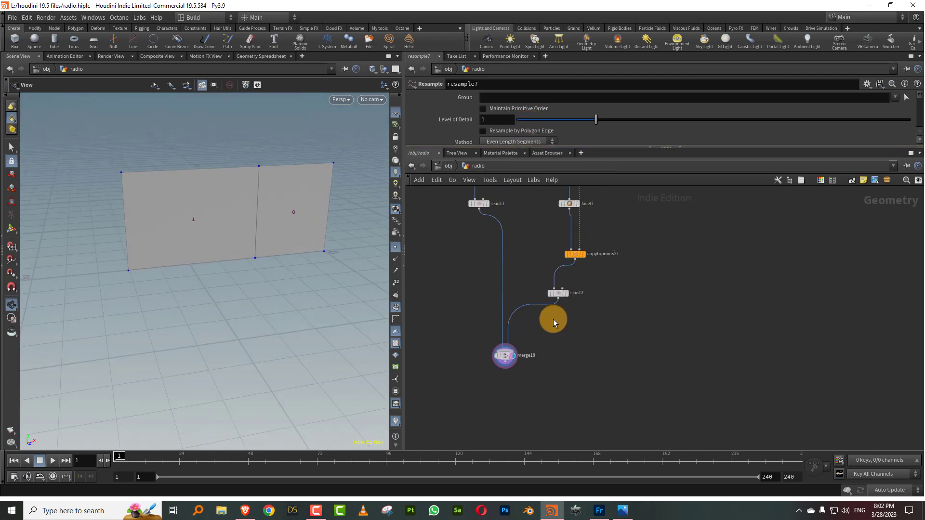
{"action": "key", "text": "Tab"}
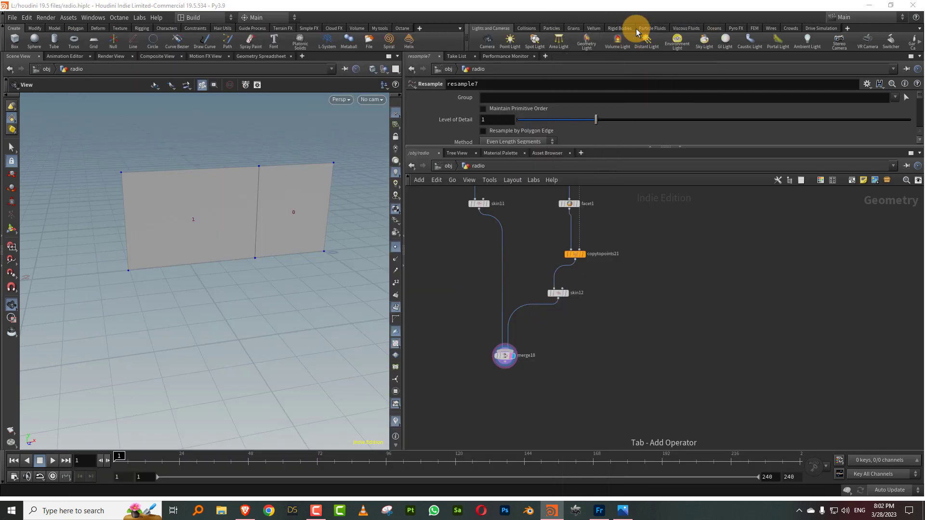
{"action": "middle_click_drag", "start_coordinate": [558, 315], "coordinate": [562, 250]}
{"action": "left_click", "coordinate": [509, 332]}
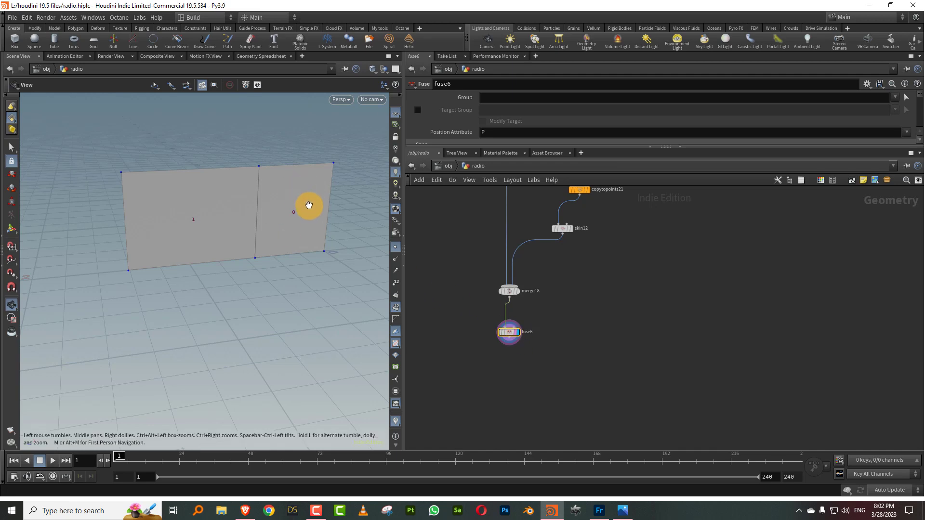
{"action": "left_click_drag", "start_coordinate": [539, 147], "coordinate": [529, 221]}
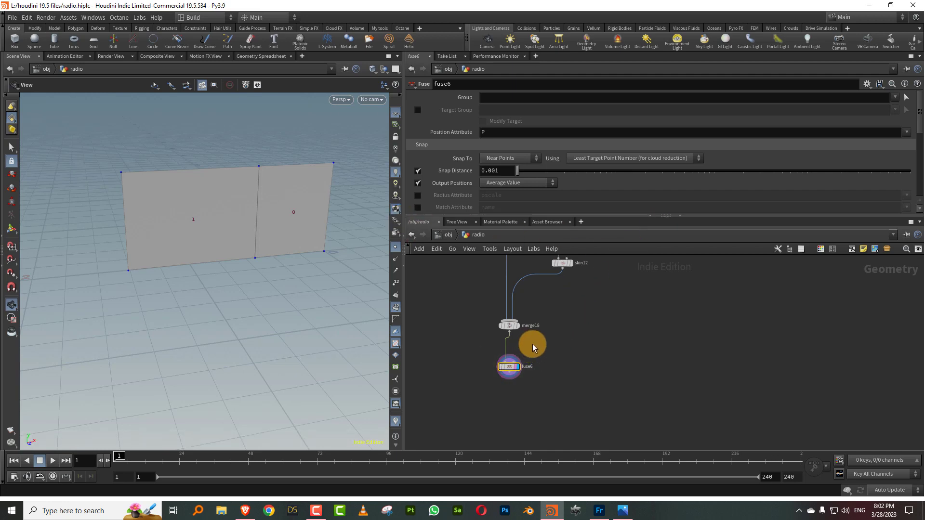
- Add a Divide node directly below the Fuse node and connect it to the Fuse output
{"action": "key", "text": "Tab"}
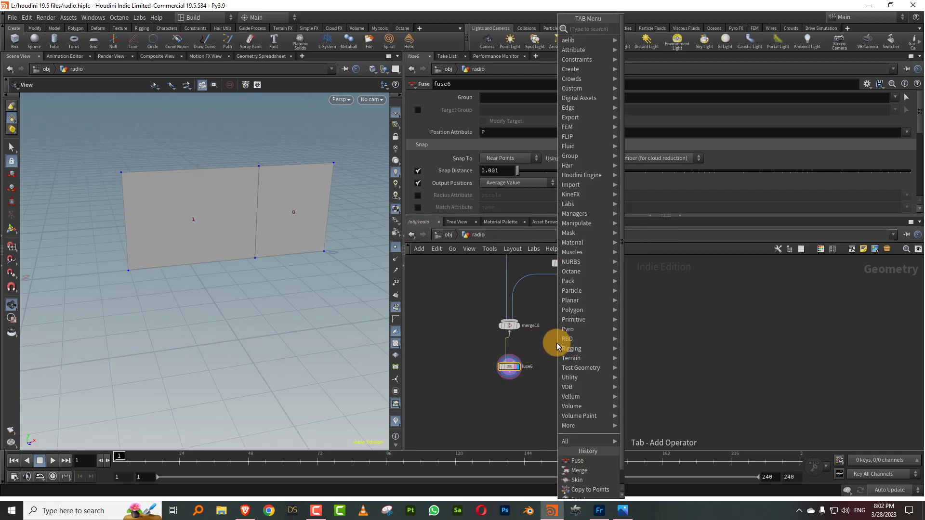
{"action": "type", "text": "di"}
{"action": "mouse_move", "coordinate": [558, 340]}
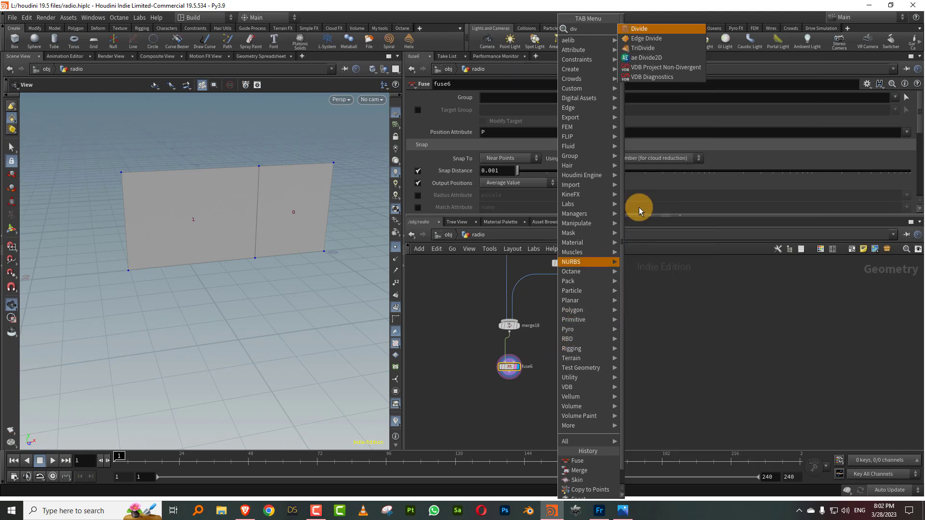
{"action": "left_click", "coordinate": [654, 29]}
{"action": "left_click", "coordinate": [512, 400]}
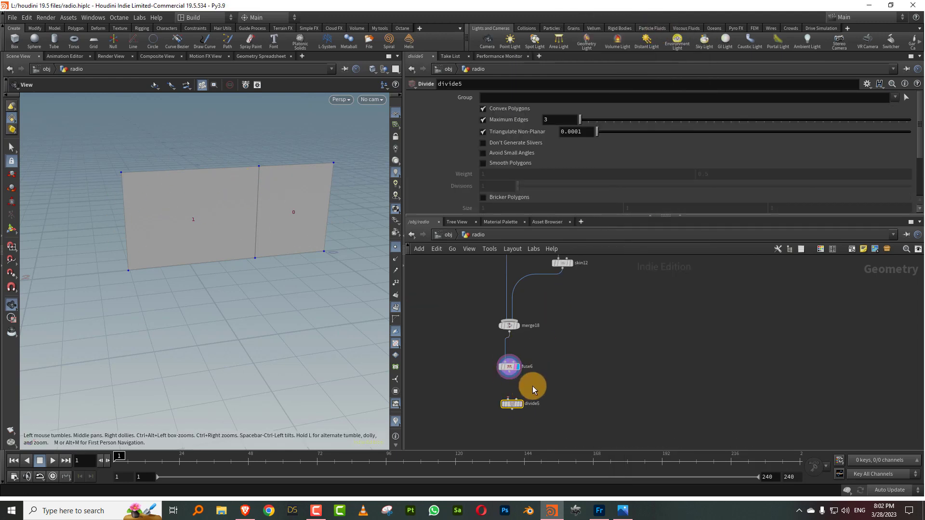
{"action": "scroll", "coordinate": [532, 386], "scroll_direction": "up", "scroll_amount": 2}
- Disable Convex Polygons and enable Remove Shared Edges on the Divide node, and display its result
{"action": "left_click", "coordinate": [501, 107]}
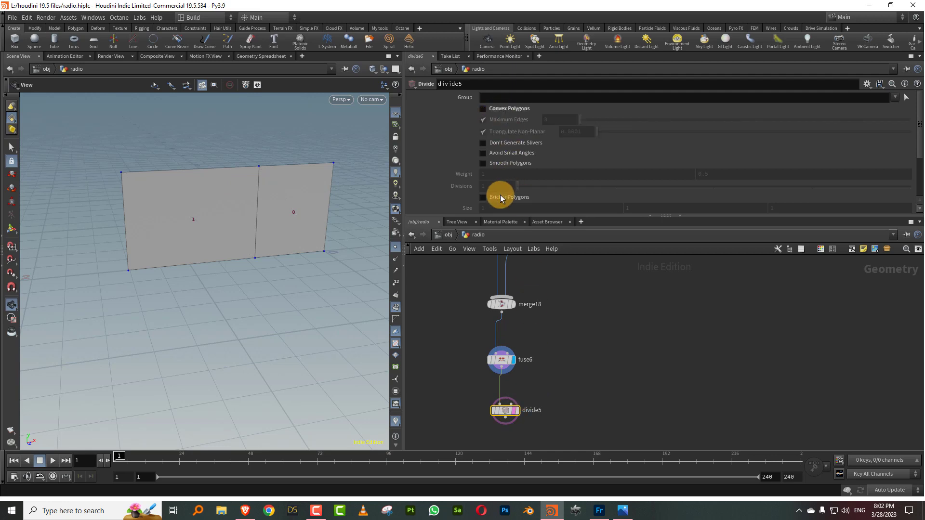
{"action": "left_click_drag", "start_coordinate": [506, 216], "coordinate": [512, 289]}
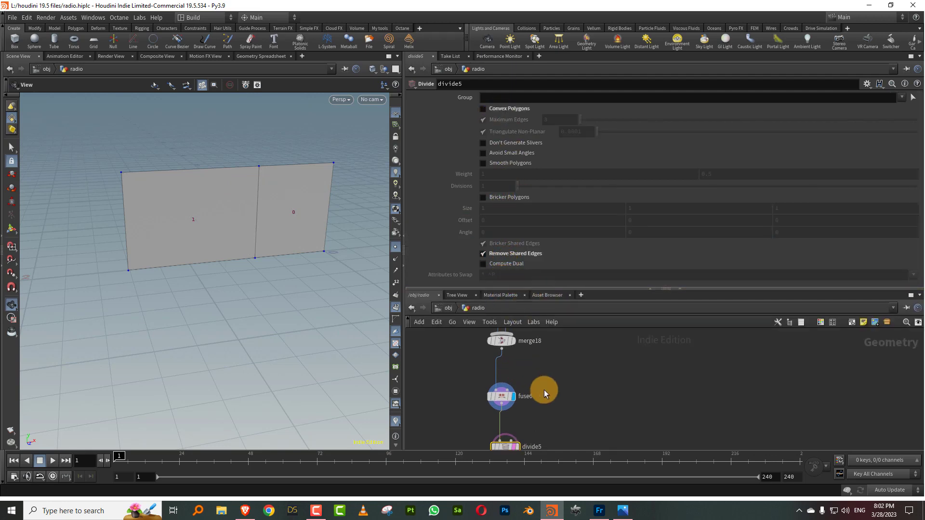
{"action": "left_click", "coordinate": [519, 400]}
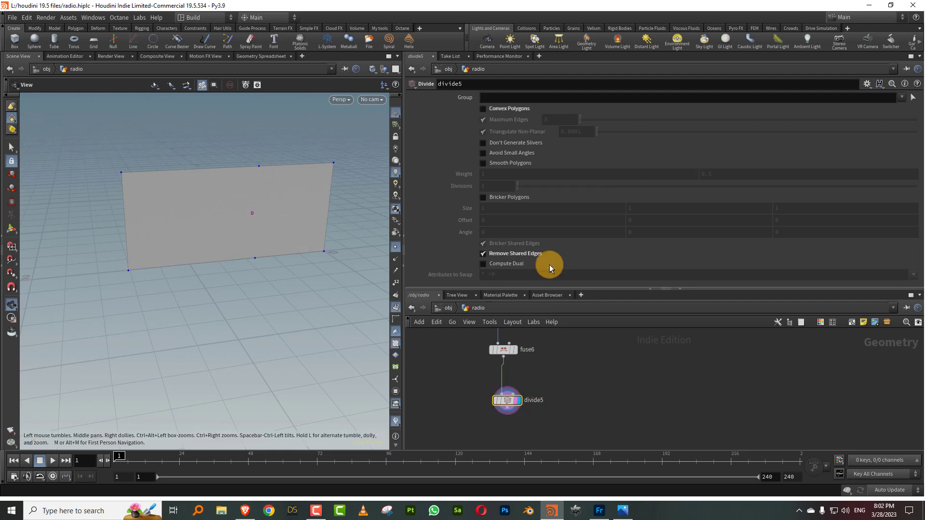
{"action": "left_click_drag", "start_coordinate": [548, 290], "coordinate": [549, 203]}
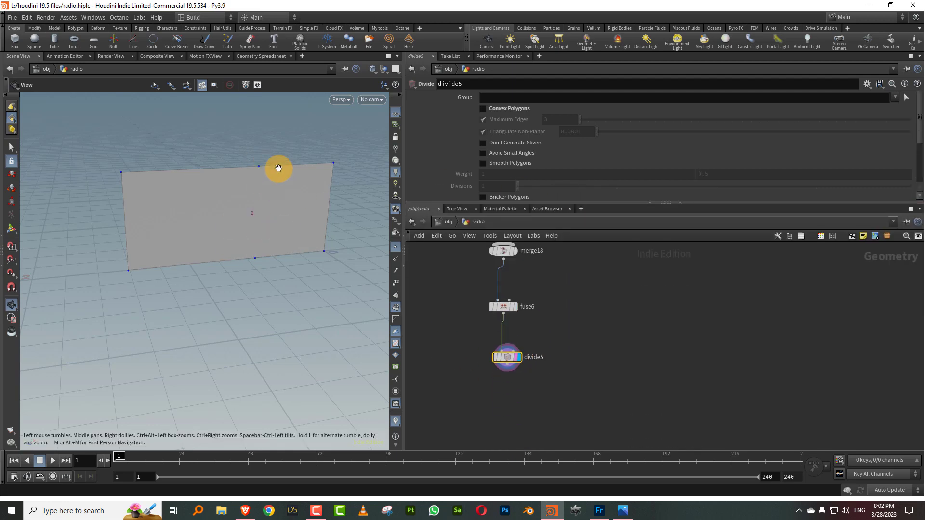
- Append a Facet node to the Divide node, display it, and enable Remove Inline Points
{"action": "key", "text": "Tab"}
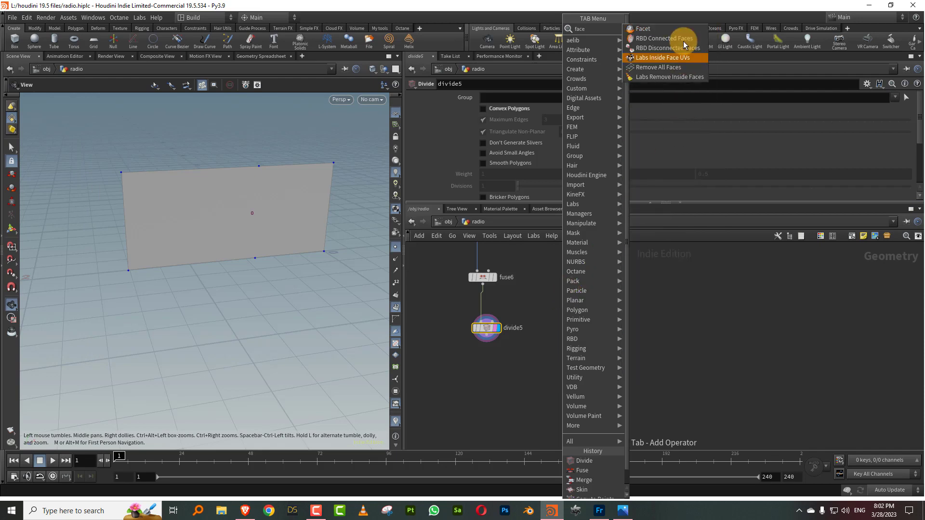
{"action": "left_click", "coordinate": [486, 384]}
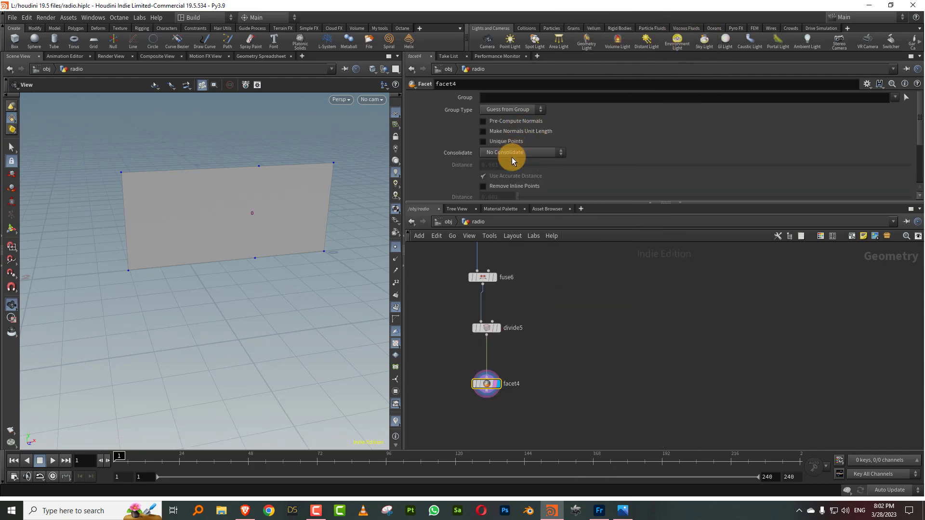
{"action": "left_click", "coordinate": [505, 187]}
{"action": "middle_click_drag", "start_coordinate": [607, 311], "coordinate": [578, 373]}
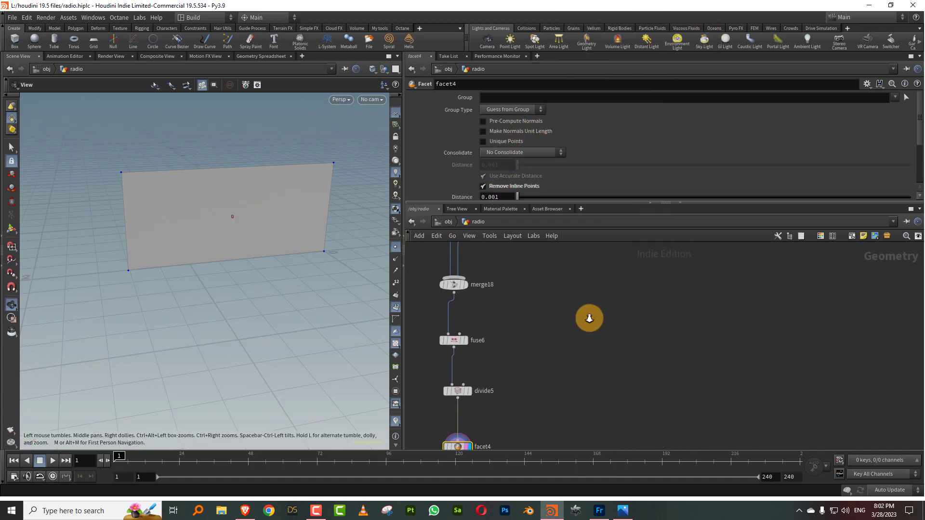
{"action": "scroll", "coordinate": [580, 318], "scroll_direction": "down", "scroll_amount": 4}
{"action": "middle_click_drag", "start_coordinate": [580, 318], "coordinate": [561, 358]}
{"action": "middle_click_drag", "start_coordinate": [619, 343], "coordinate": [588, 361]}
{"action": "scroll", "coordinate": [540, 347], "scroll_direction": "up", "scroll_amount": 3}
{"action": "middle_click_drag", "start_coordinate": [535, 350], "coordinate": [554, 278]}
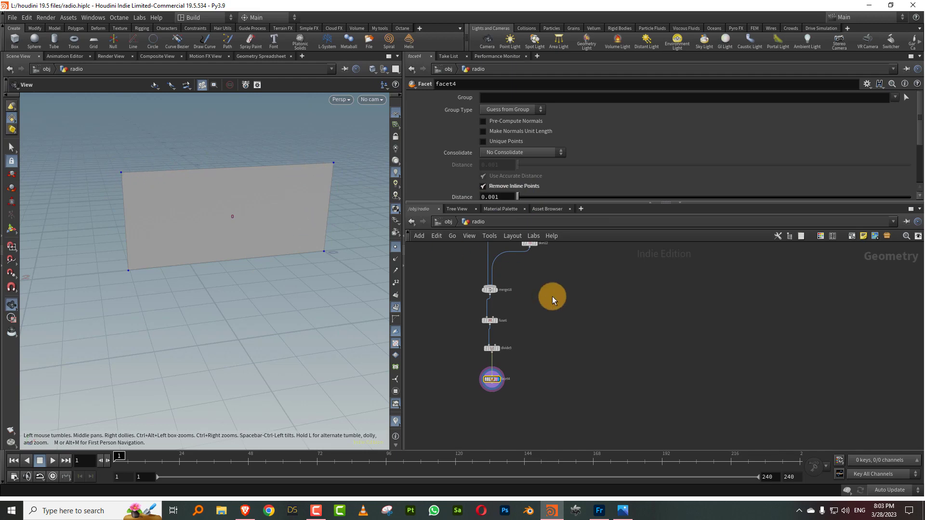
- Add a Sphere node beside the last Facet node, display it, and set its Uniform Scale to 0.04
{"action": "key", "text": "Tab"}
{"action": "type", "text": "sph"}
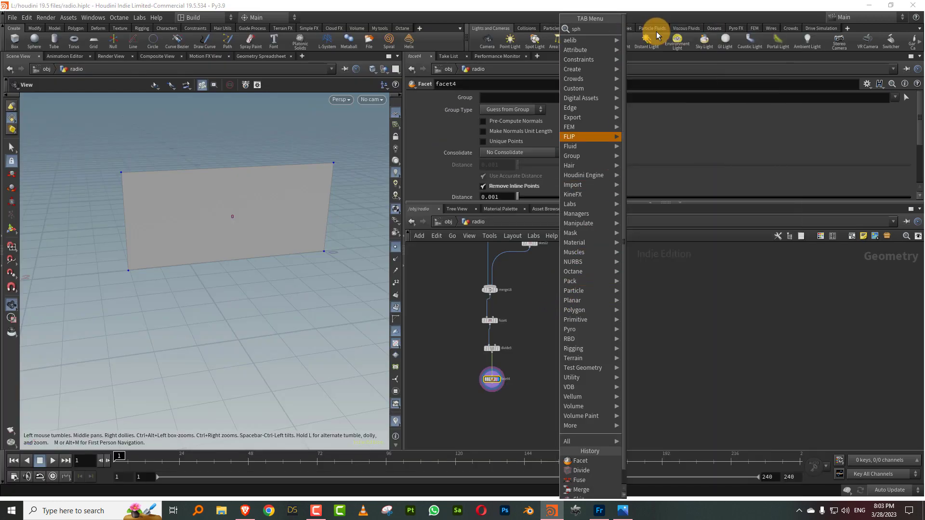
{"action": "key", "text": "Return"}
{"action": "left_click", "coordinate": [467, 398]}
{"action": "scroll", "coordinate": [467, 398], "scroll_direction": "up", "scroll_amount": 5}
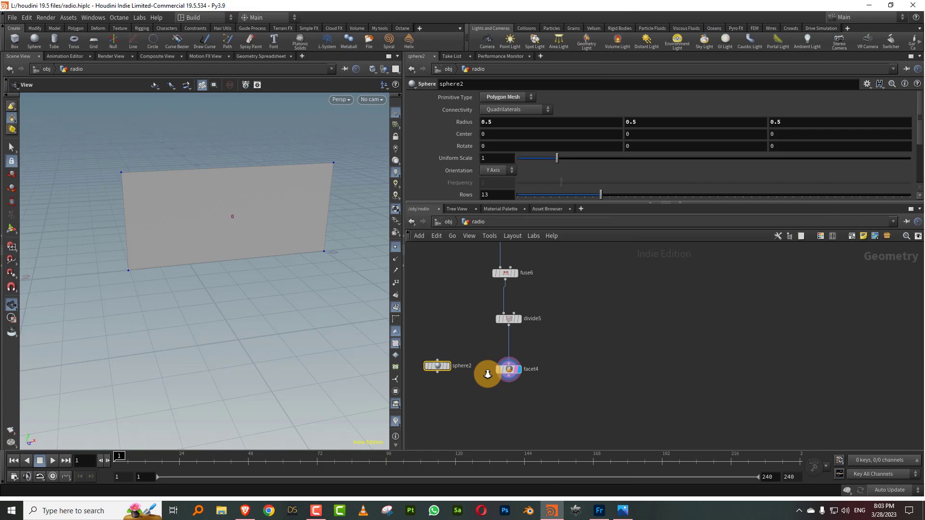
{"action": "left_click", "coordinate": [446, 361]}
{"action": "left_click_drag", "start_coordinate": [557, 159], "coordinate": [520, 158]}
{"action": "left_click_drag", "start_coordinate": [329, 224], "coordinate": [343, 228]}
- Add a Copy to Points node that copies the sphere onto the Facet output's points, and display the result
{"action": "key", "text": "Tab"}
{"action": "type", "text": "copy"}
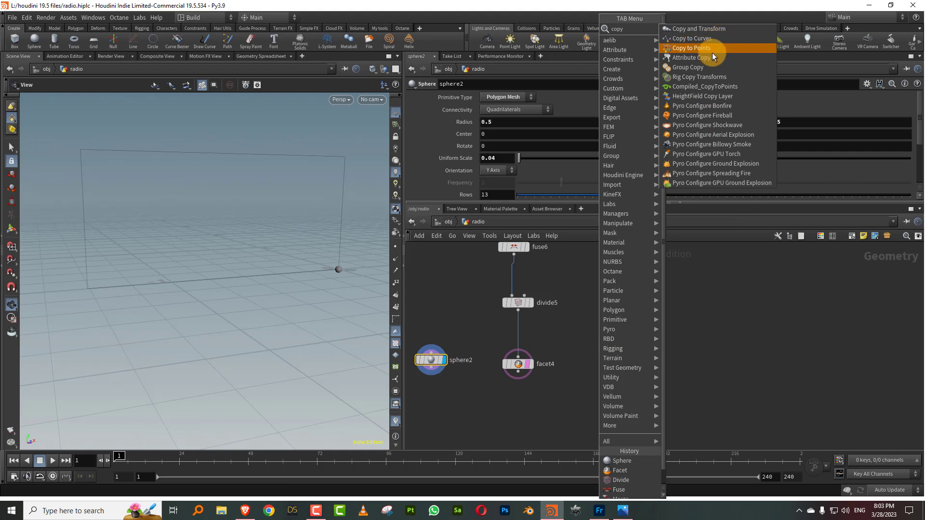
{"action": "left_click", "coordinate": [712, 48]}
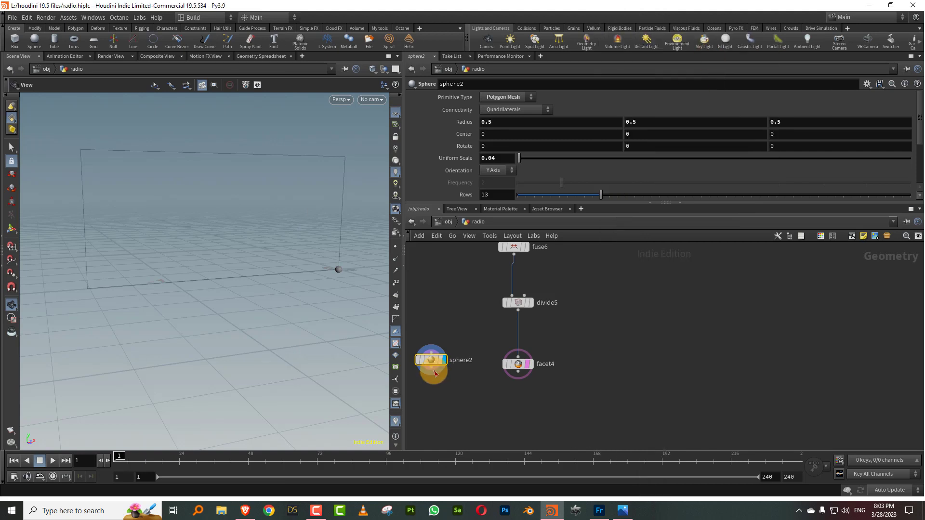
{"action": "left_click", "coordinate": [480, 421]}
{"action": "left_click", "coordinate": [516, 376]}
{"action": "left_click", "coordinate": [486, 413]}
{"action": "left_click", "coordinate": [492, 421]}
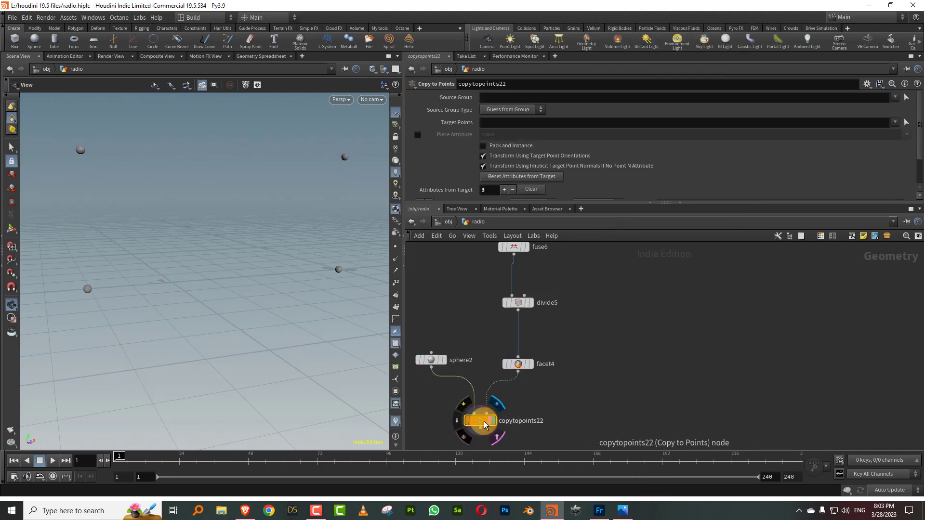
{"action": "left_click_drag", "start_coordinate": [278, 273], "coordinate": [285, 288]}
- Tidy the network by lowering the first panel's Skin node, aligning the second, and shifting the Sphere and Copy to Points nodes aside
{"action": "middle_click_drag", "start_coordinate": [584, 247], "coordinate": [531, 352]}
{"action": "scroll", "coordinate": [559, 302], "scroll_direction": "down", "scroll_amount": 3}
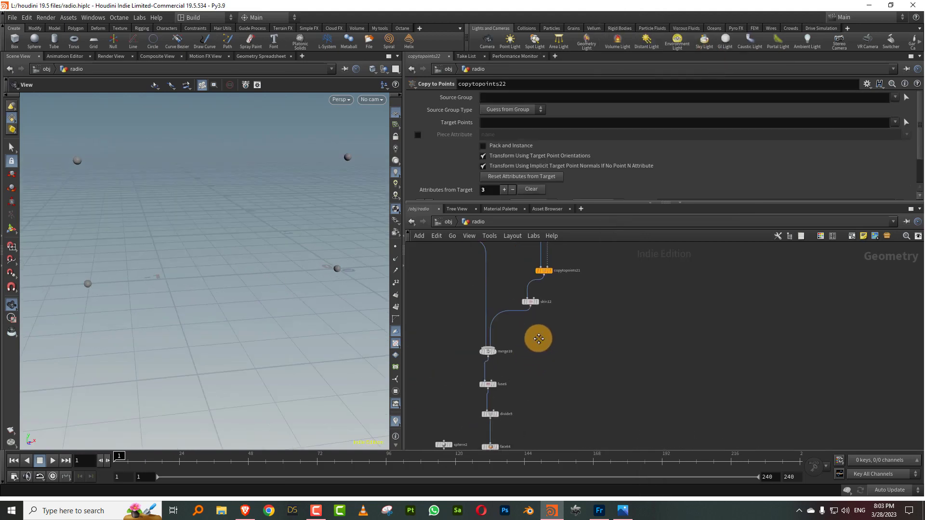
{"action": "middle_click_drag", "start_coordinate": [527, 297], "coordinate": [532, 321]}
{"action": "left_click_drag", "start_coordinate": [489, 283], "coordinate": [490, 339]}
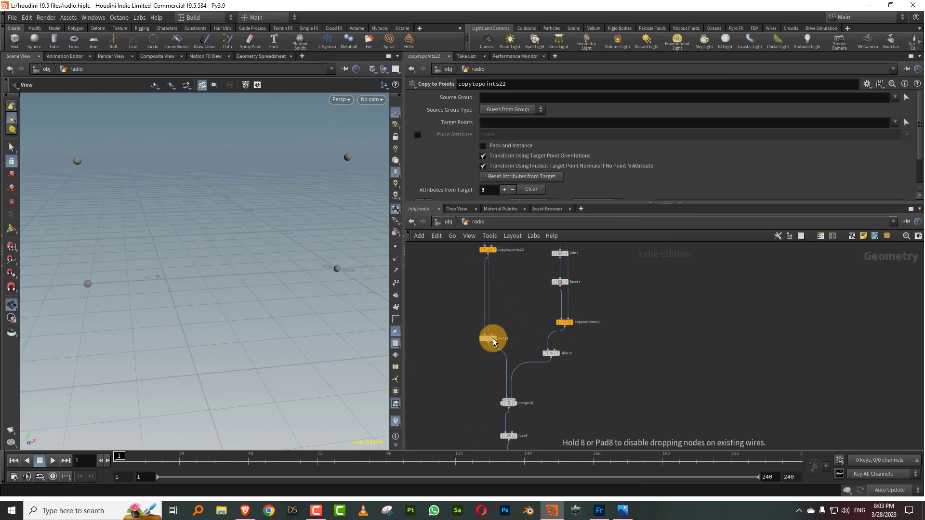
{"action": "left_click_drag", "start_coordinate": [551, 354], "coordinate": [566, 353]}
{"action": "middle_click_drag", "start_coordinate": [582, 351], "coordinate": [615, 276]}
{"action": "middle_click_drag", "start_coordinate": [548, 380], "coordinate": [578, 305]}
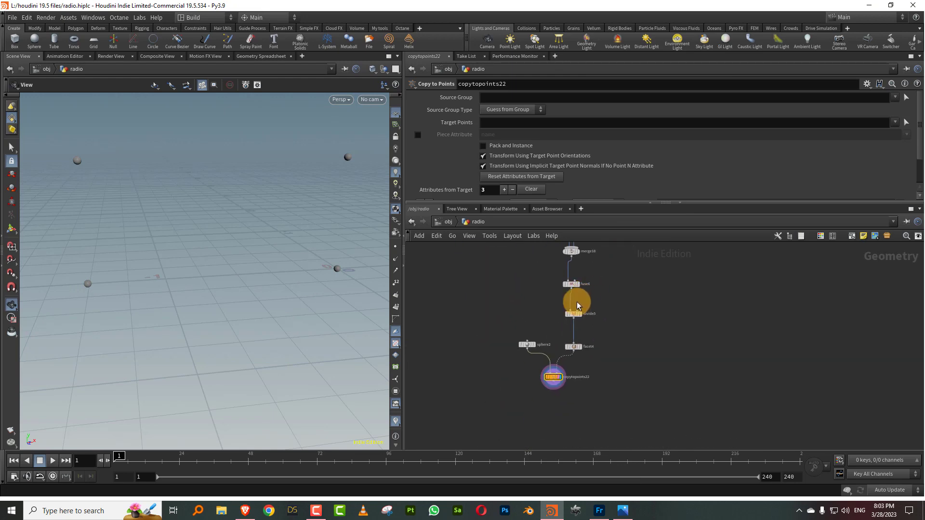
{"action": "left_click_drag", "start_coordinate": [508, 332], "coordinate": [558, 392]}
{"action": "left_click_drag", "start_coordinate": [550, 379], "coordinate": [524, 386]}
{"action": "middle_click_drag", "start_coordinate": [580, 333], "coordinate": [517, 379]}
{"action": "scroll", "coordinate": [550, 336], "scroll_direction": "down", "scroll_amount": 3}
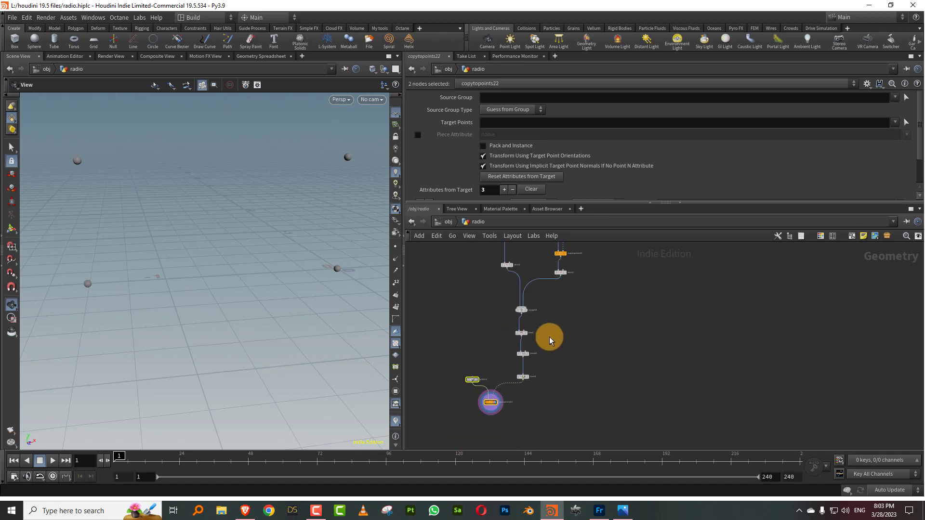
- Add a Group node fed by the skin11 output, with the copied corner spheres wired into its second input
{"action": "middle_click_drag", "start_coordinate": [549, 337], "coordinate": [544, 345]}
{"action": "scroll", "coordinate": [545, 339], "scroll_direction": "up", "scroll_amount": 1}
{"action": "key", "text": "Tab"}
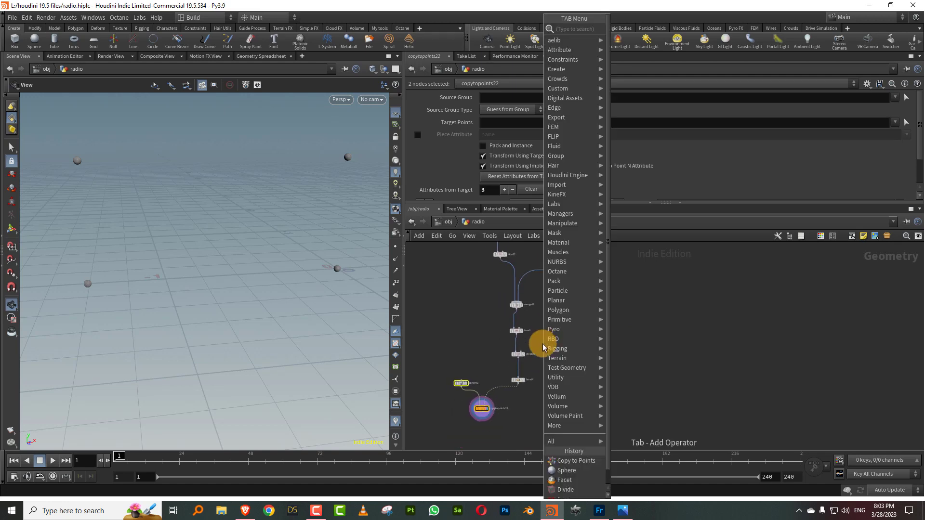
{"action": "type", "text": "group"}
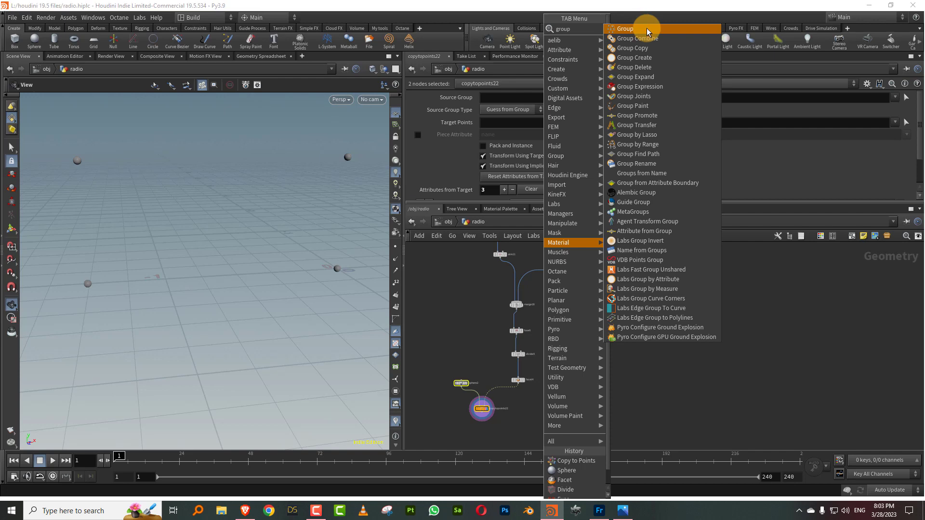
{"action": "left_click", "coordinate": [647, 32]}
{"action": "left_click", "coordinate": [443, 388]}
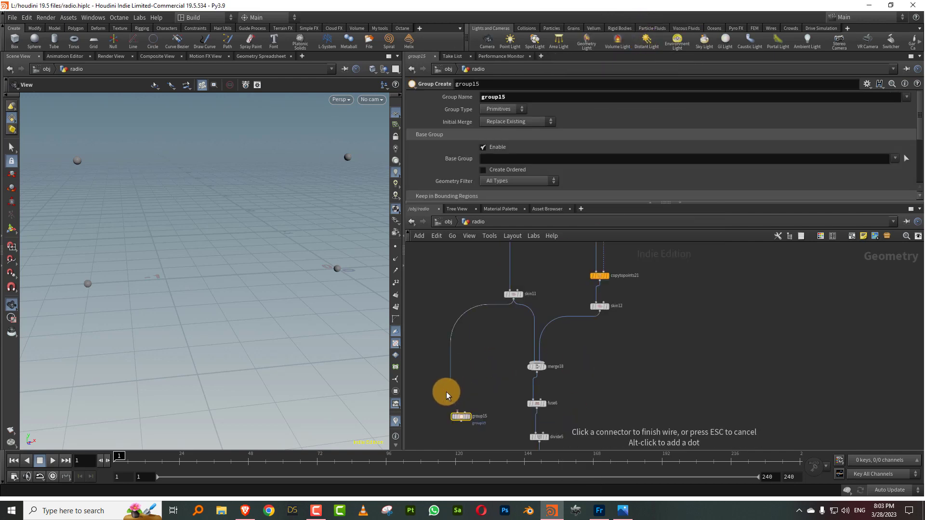
{"action": "left_click_drag", "start_coordinate": [469, 288], "coordinate": [524, 449]}
{"action": "middle_click_drag", "start_coordinate": [543, 411], "coordinate": [548, 352]}
{"action": "left_click_drag", "start_coordinate": [508, 332], "coordinate": [540, 377]}
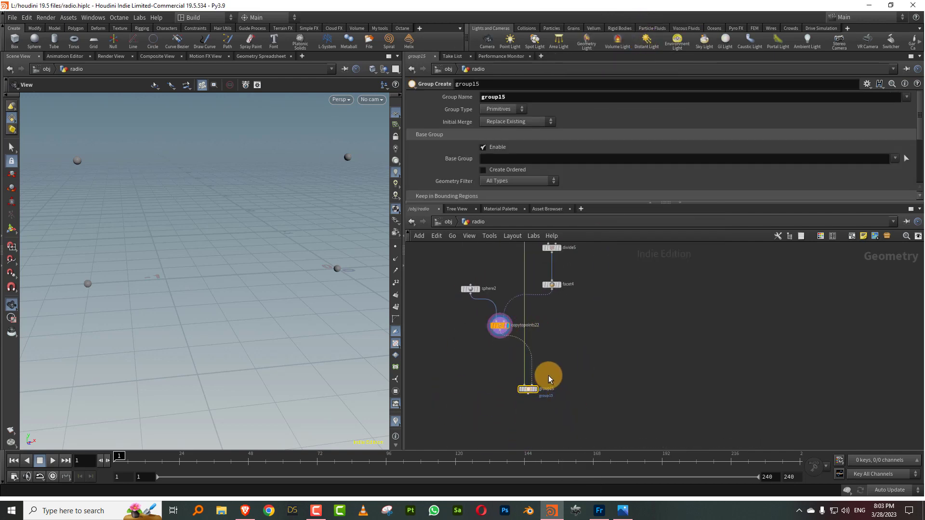
- Display the Group node, set its Group Type to Points, and name the group round
{"action": "scroll", "coordinate": [548, 375], "scroll_direction": "up", "scroll_amount": 2}
{"action": "left_click", "coordinate": [530, 392]}
{"action": "left_click", "coordinate": [501, 109]}
{"action": "left_click", "coordinate": [501, 118]}
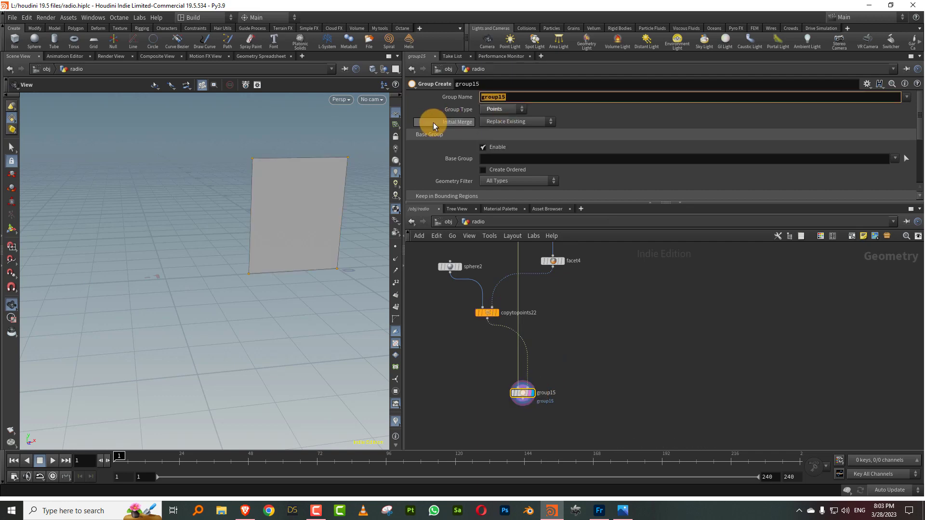
{"action": "type", "text": "round"}
{"action": "key", "text": "Return"}
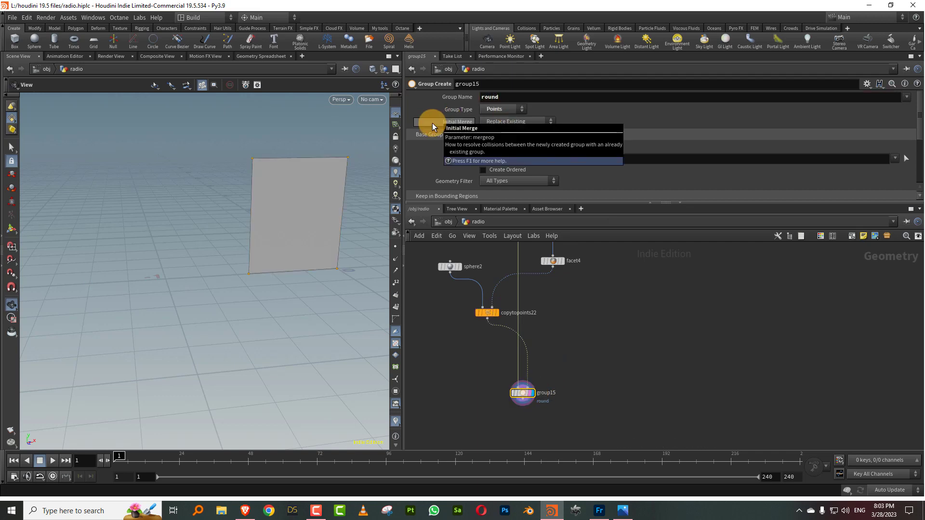
- Disable the Base Group and enable Keep in Bounding Regions with the Bounding Object (points or vertices only) type
{"action": "left_click", "coordinate": [500, 108]}
{"action": "left_click", "coordinate": [541, 133]}
{"action": "left_click", "coordinate": [493, 147]}
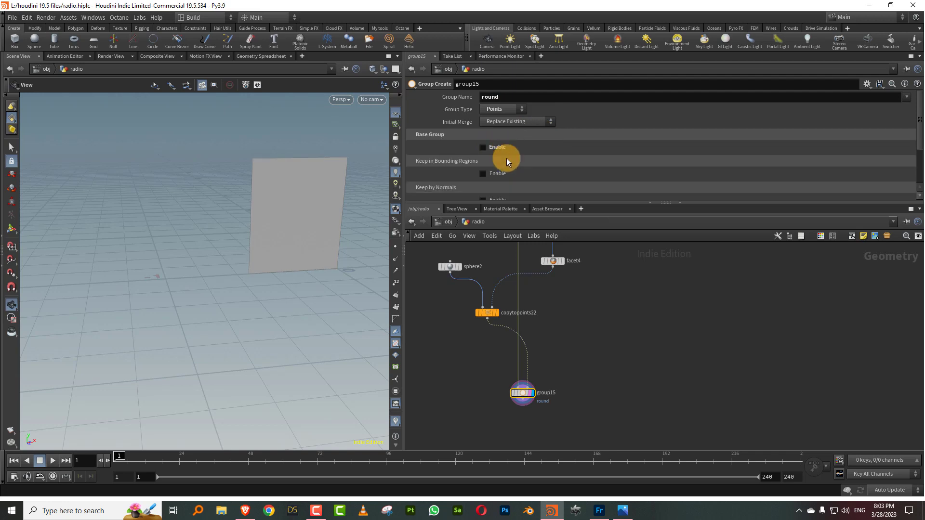
{"action": "left_click", "coordinate": [495, 175]}
{"action": "left_click", "coordinate": [511, 185]}
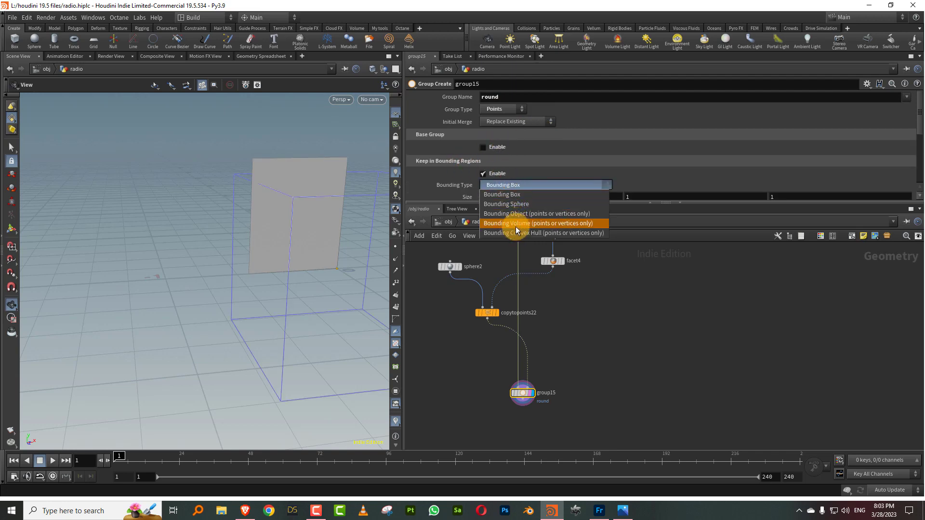
{"action": "left_click", "coordinate": [515, 214]}
{"action": "left_click_drag", "start_coordinate": [281, 236], "coordinate": [271, 163]}
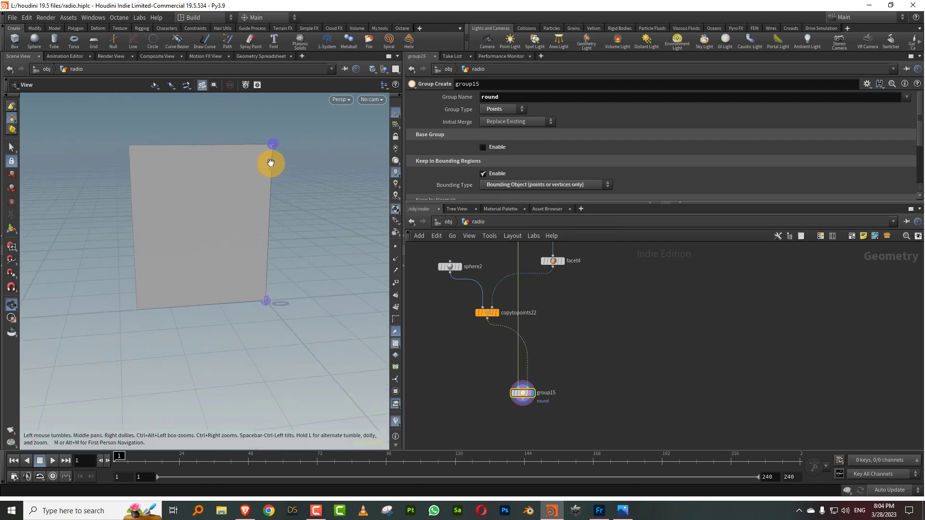
- Append a PolyBevel node to the Group node, display it, and set its group to round
{"action": "scroll", "coordinate": [634, 317], "scroll_direction": "down", "scroll_amount": 4}
{"action": "middle_click_drag", "start_coordinate": [598, 325], "coordinate": [551, 359]}
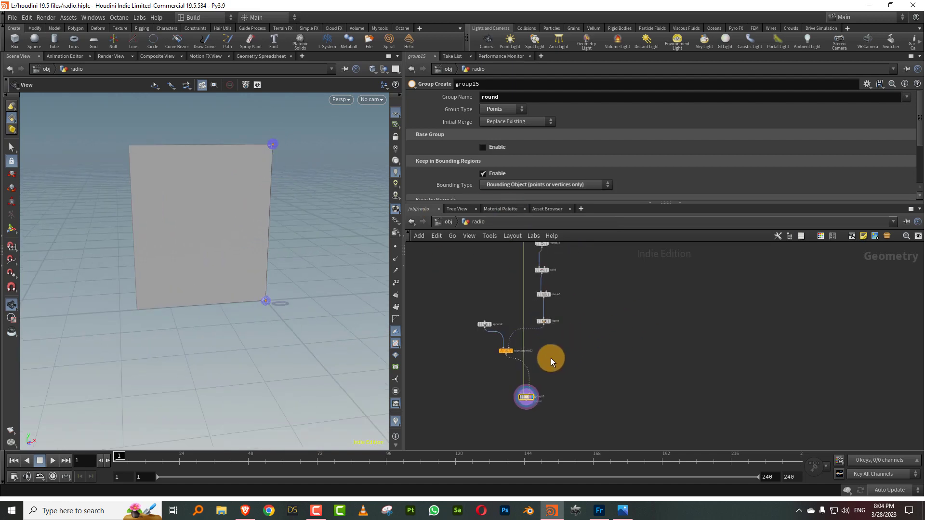
{"action": "middle_click_drag", "start_coordinate": [538, 398], "coordinate": [558, 343]}
{"action": "key", "text": "Tab"}
{"action": "type", "text": "poly"}
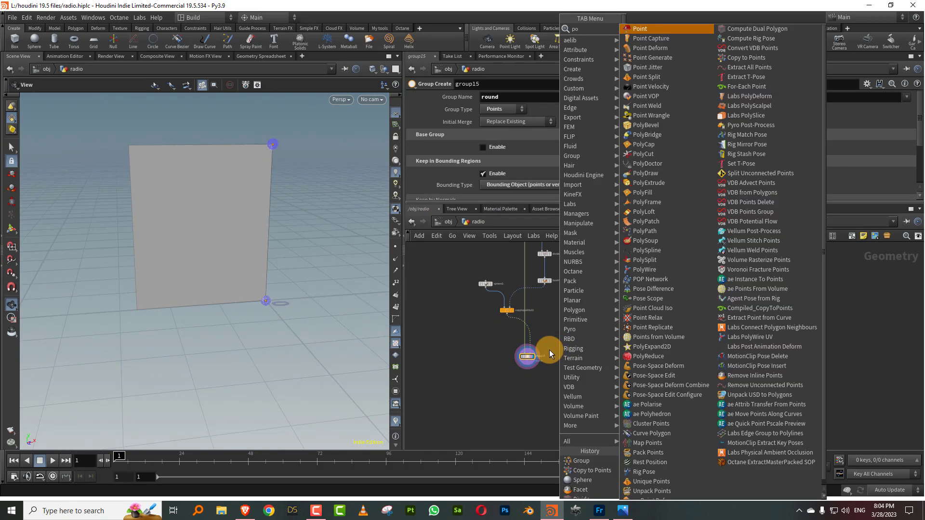
{"action": "left_click", "coordinate": [647, 30]}
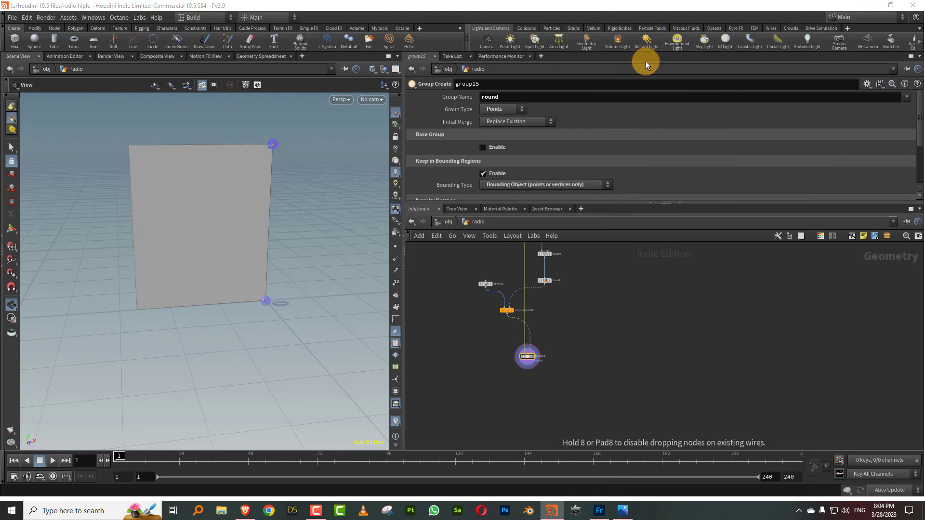
{"action": "scroll", "coordinate": [536, 375], "scroll_direction": "up", "scroll_amount": 3}
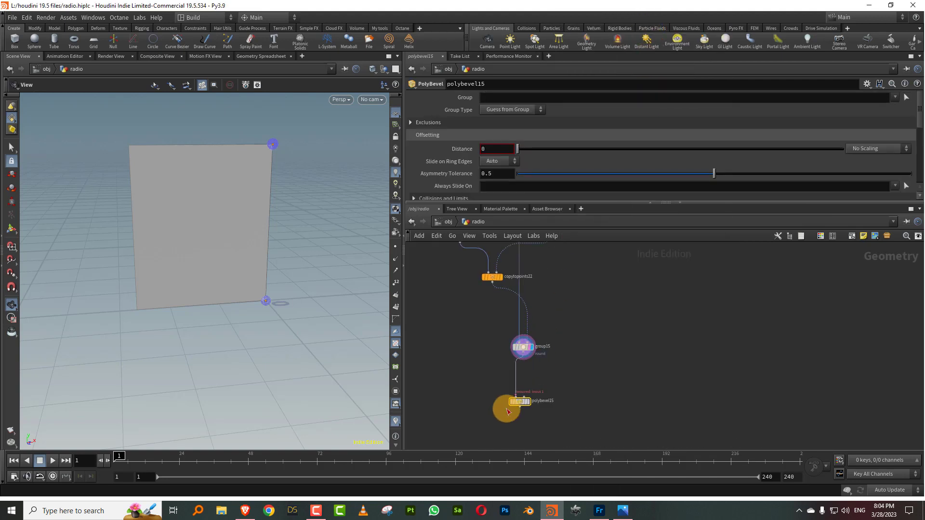
{"action": "left_click", "coordinate": [529, 400]}
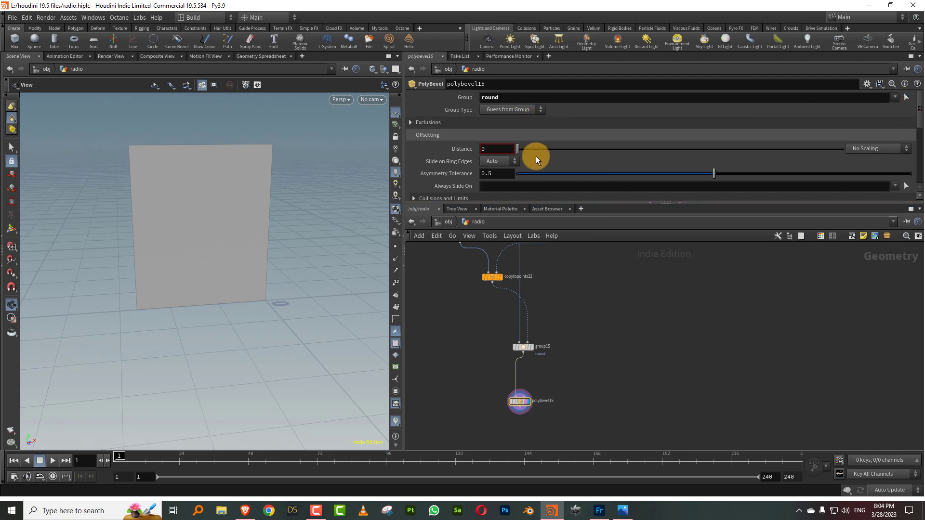
- Bevel the corners with Group Type Points, Distance 0.038, a Round fillet and 9 Divisions, and show the panel in wireframe
{"action": "left_click_drag", "start_coordinate": [539, 146], "coordinate": [536, 145]}
{"action": "left_click", "coordinate": [513, 110]}
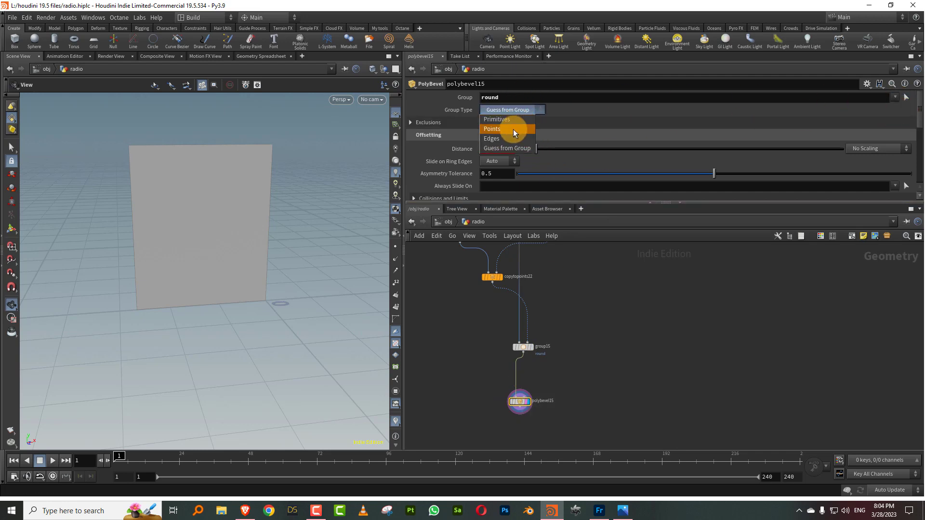
{"action": "left_click", "coordinate": [515, 139]}
{"action": "left_click_drag", "start_coordinate": [533, 145], "coordinate": [530, 148]}
{"action": "left_click_drag", "start_coordinate": [522, 203], "coordinate": [623, 275]}
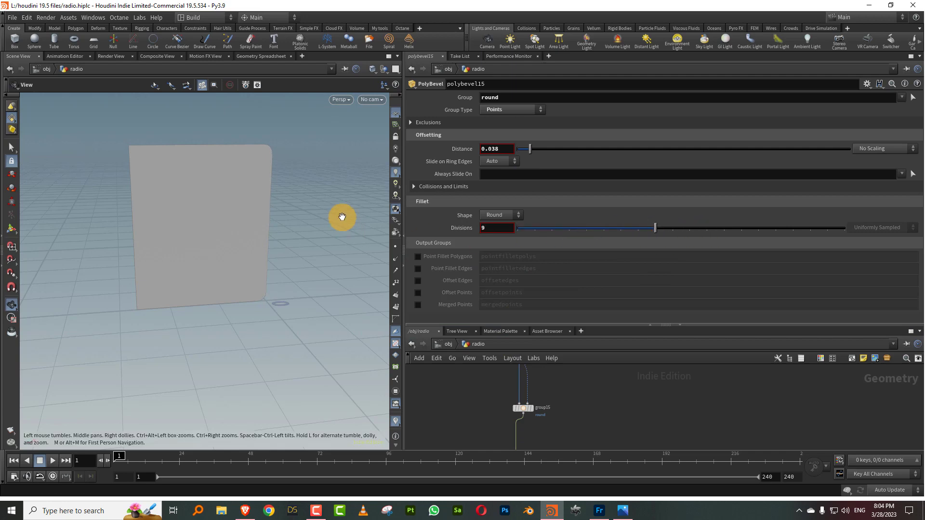
{"action": "key", "text": "w"}
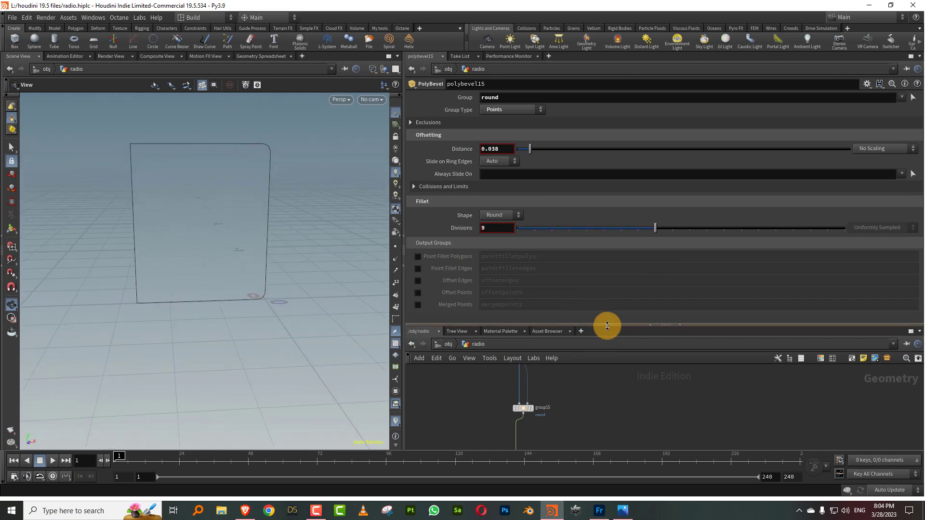
- Duplicate the Group and PolyBevel nodes, feed the copy from the skin12 output, and display the second panel's rounded corners
{"action": "left_click_drag", "start_coordinate": [605, 324], "coordinate": [611, 169]}
{"action": "left_click_drag", "start_coordinate": [554, 289], "coordinate": [482, 381]}
{"action": "key", "text": "ctrl+c"}
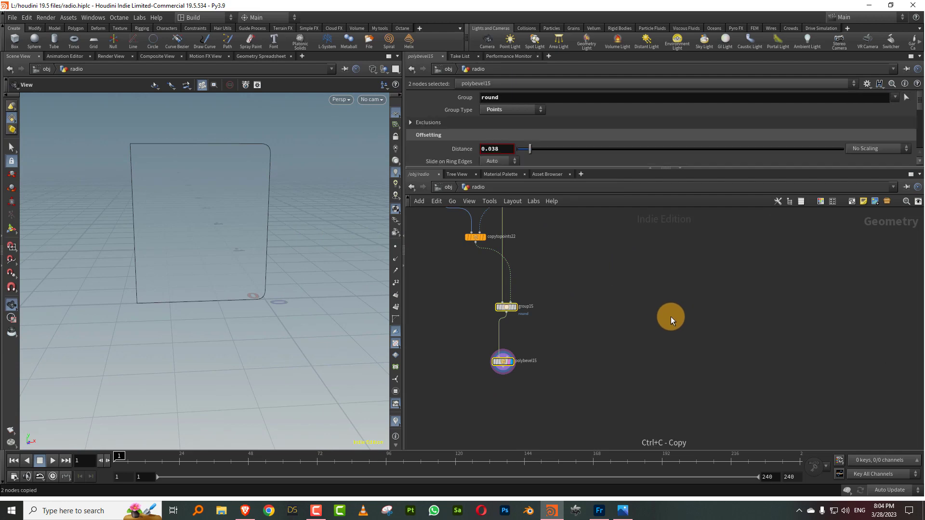
{"action": "key", "text": "ctrl+v"}
{"action": "middle_click_drag", "start_coordinate": [664, 288], "coordinate": [565, 406]}
{"action": "middle_click_drag", "start_coordinate": [570, 228], "coordinate": [559, 315]}
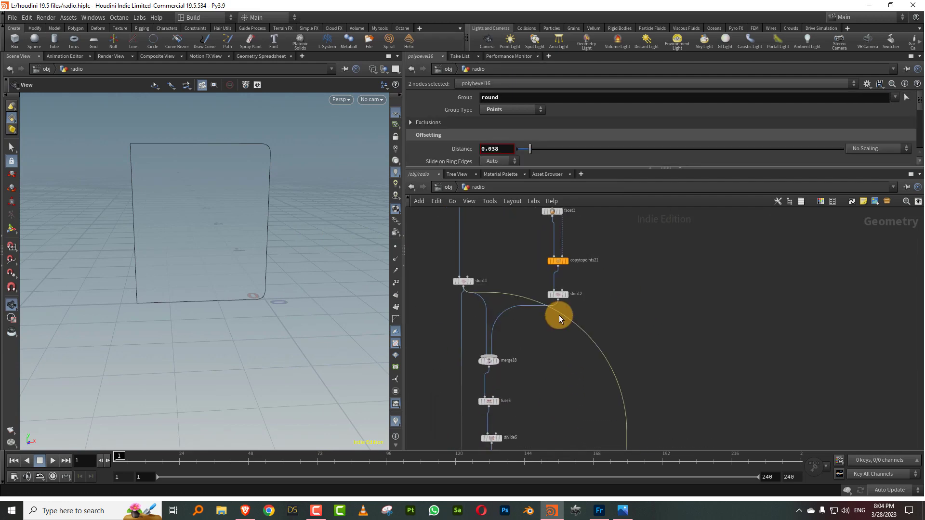
{"action": "left_click", "coordinate": [558, 301]}
{"action": "scroll", "coordinate": [652, 303], "scroll_direction": "down", "scroll_amount": 5}
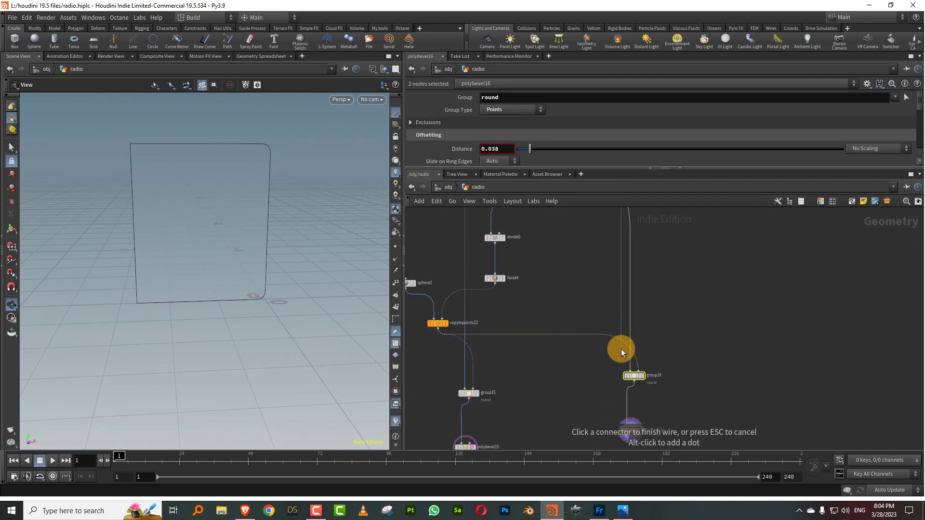
{"action": "left_click", "coordinate": [627, 363]}
{"action": "left_click_drag", "start_coordinate": [217, 268], "coordinate": [317, 237]}
{"action": "middle_click_drag", "start_coordinate": [317, 236], "coordinate": [314, 240]}
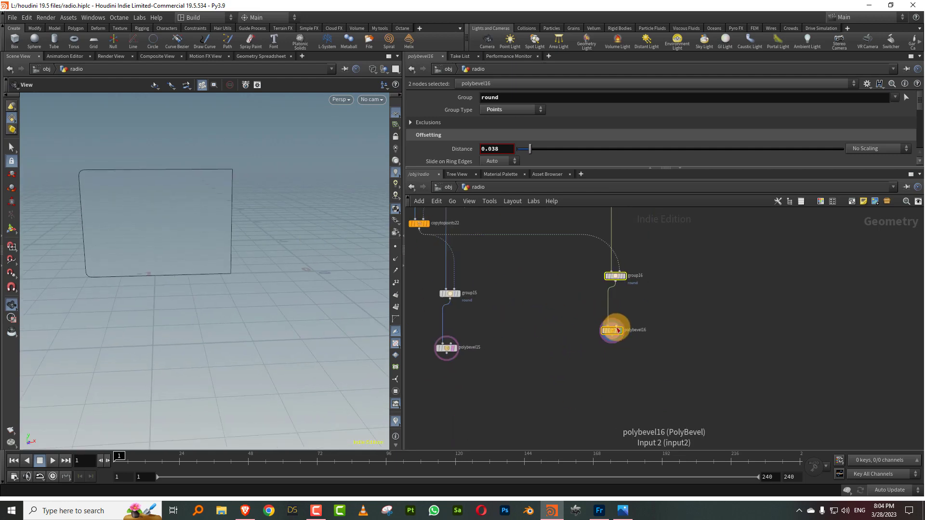
- Add a Merge node, connect both PolyBevel outputs to it, and display the combined rounded panels
{"action": "left_click_drag", "start_coordinate": [616, 327], "coordinate": [609, 352]}
{"action": "key", "text": "Tab"}
{"action": "type", "text": "mer"}
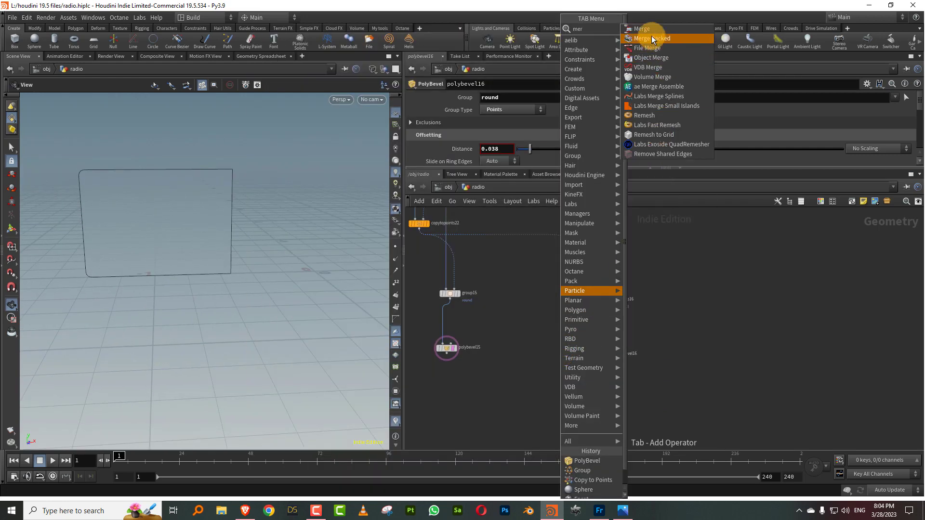
{"action": "left_click", "coordinate": [649, 30]}
{"action": "left_click", "coordinate": [512, 417]}
{"action": "mouse_move", "coordinate": [455, 359]}
{"action": "left_mouse_down"}
{"action": "mouse_move", "coordinate": [530, 405]}
{"action": "mouse_move", "coordinate": [511, 413]}
{"action": "left_mouse_up"}
{"action": "mouse_move", "coordinate": [602, 364]}
{"action": "left_mouse_down"}
{"action": "mouse_move", "coordinate": [507, 411]}
{"action": "mouse_move", "coordinate": [519, 418]}
{"action": "left_mouse_up"}
{"action": "left_click", "coordinate": [519, 418]}
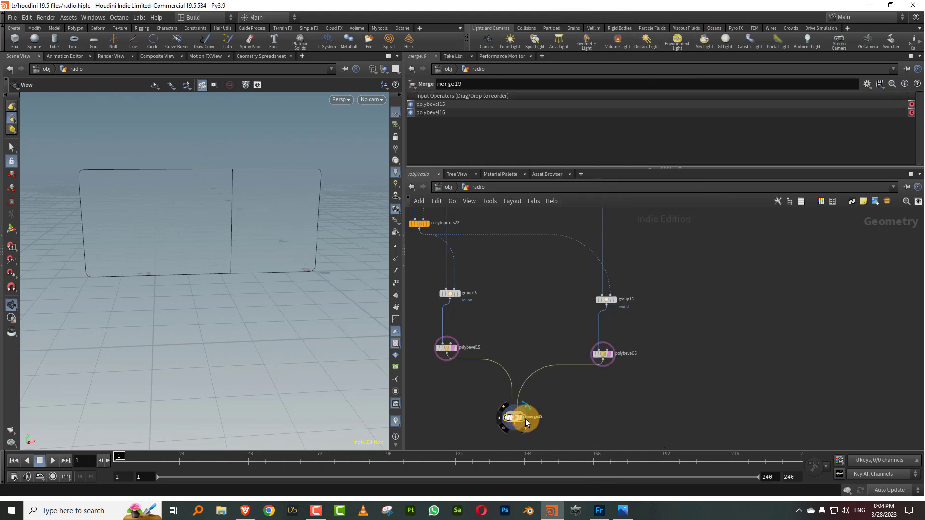
{"action": "mouse_move", "coordinate": [362, 352]}
{"action": "left_mouse_down"}
{"action": "mouse_move", "coordinate": [284, 272]}
{"action": "mouse_move", "coordinate": [279, 285]}
{"action": "left_mouse_up"}
{"action": "key", "text": "w"}
{"action": "key", "text": "w"}
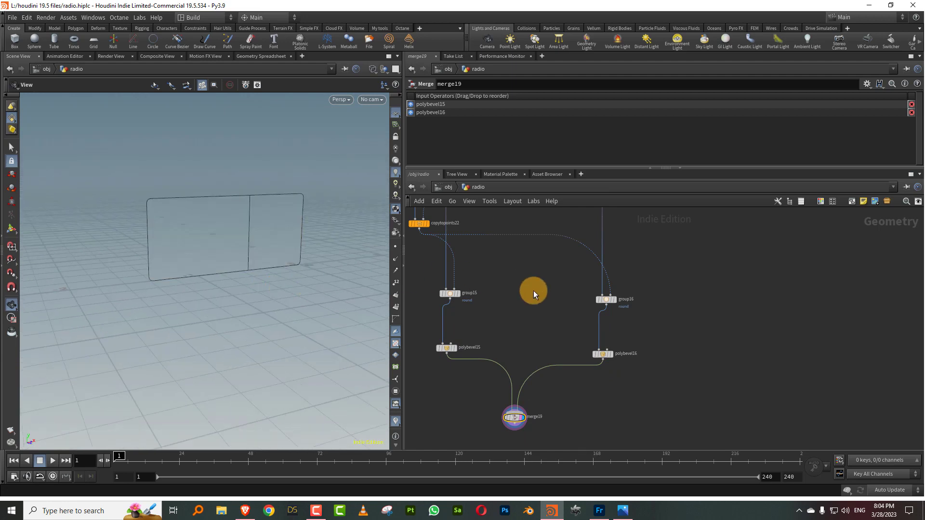
- Reduce the Width line's Length to 0.55 to test how the rounded panels adapt
{"action": "middle_click_drag", "start_coordinate": [537, 265], "coordinate": [540, 393]}
{"action": "scroll", "coordinate": [542, 409], "scroll_direction": "down", "scroll_amount": 4}
{"action": "middle_click_drag", "start_coordinate": [575, 221], "coordinate": [554, 421]}
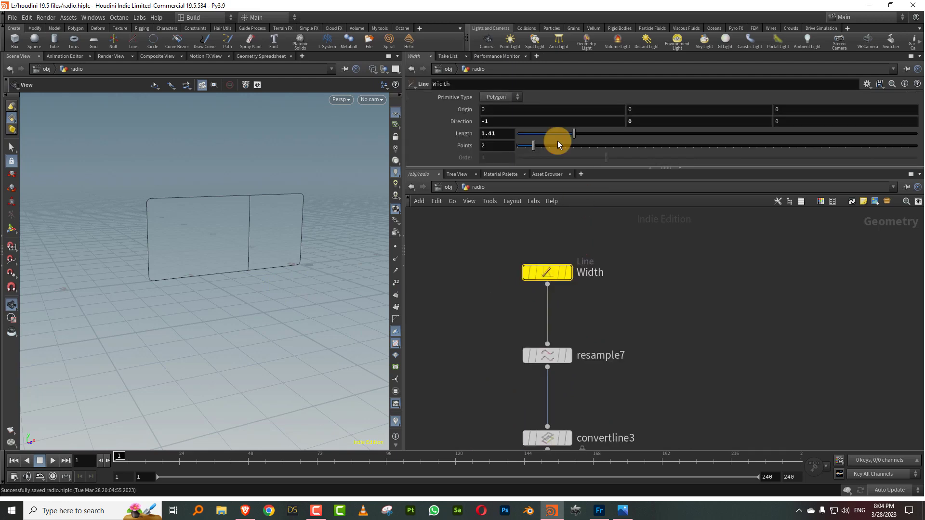
{"action": "left_click_drag", "start_coordinate": [572, 133], "coordinate": [540, 134]}
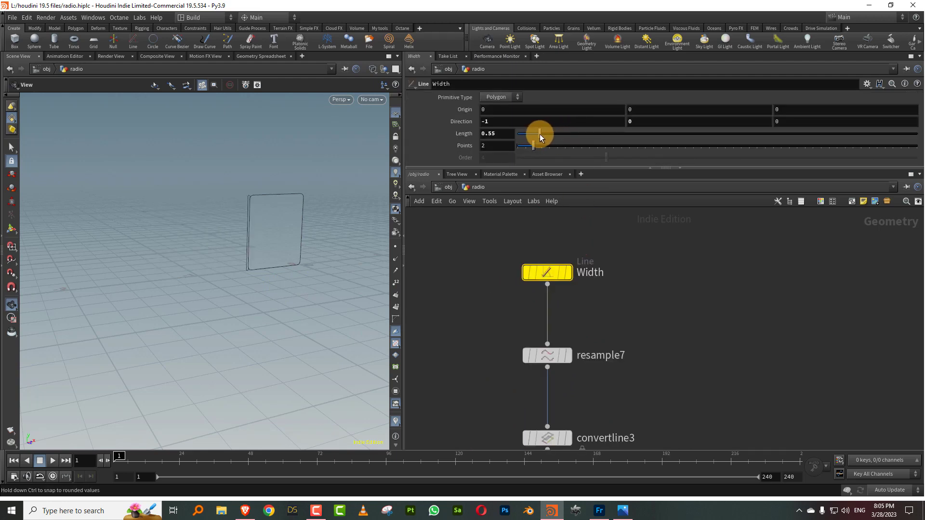
- Add a Measure node below the Merge node of the rounded panels and display its Area measurement for primitives
{"action": "scroll", "coordinate": [248, 232], "scroll_direction": "up", "scroll_amount": 5}
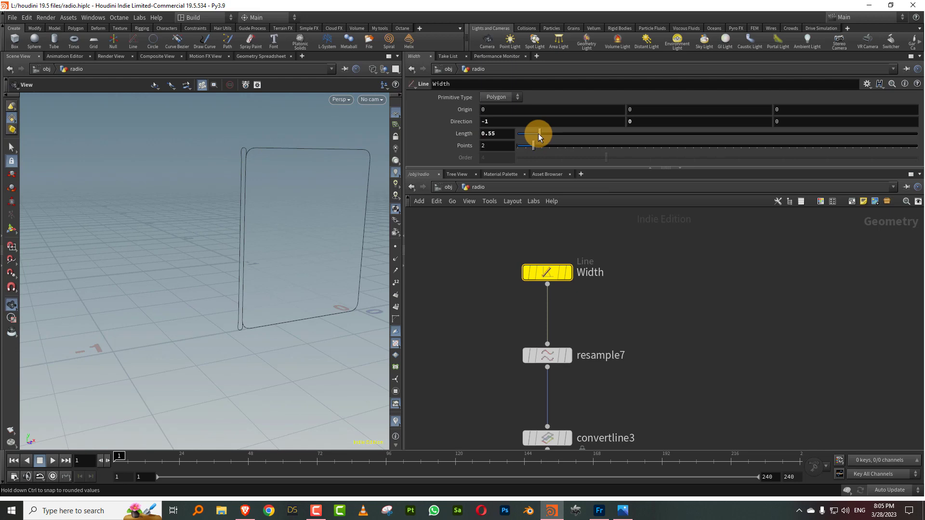
{"action": "left_click_drag", "start_coordinate": [538, 133], "coordinate": [539, 134]}
{"action": "left_click_drag", "start_coordinate": [556, 169], "coordinate": [554, 147]}
{"action": "right_click_drag", "start_coordinate": [657, 274], "coordinate": [616, 328]}
{"action": "middle_click_drag", "start_coordinate": [644, 239], "coordinate": [612, 154]}
{"action": "middle_click_drag", "start_coordinate": [691, 429], "coordinate": [650, 197]}
{"action": "middle_click_drag", "start_coordinate": [686, 332], "coordinate": [675, 238]}
{"action": "middle_click_drag", "start_coordinate": [684, 444], "coordinate": [663, 283]}
{"action": "scroll", "coordinate": [604, 273], "scroll_direction": "up", "scroll_amount": 3}
{"action": "key", "text": "Tab"}
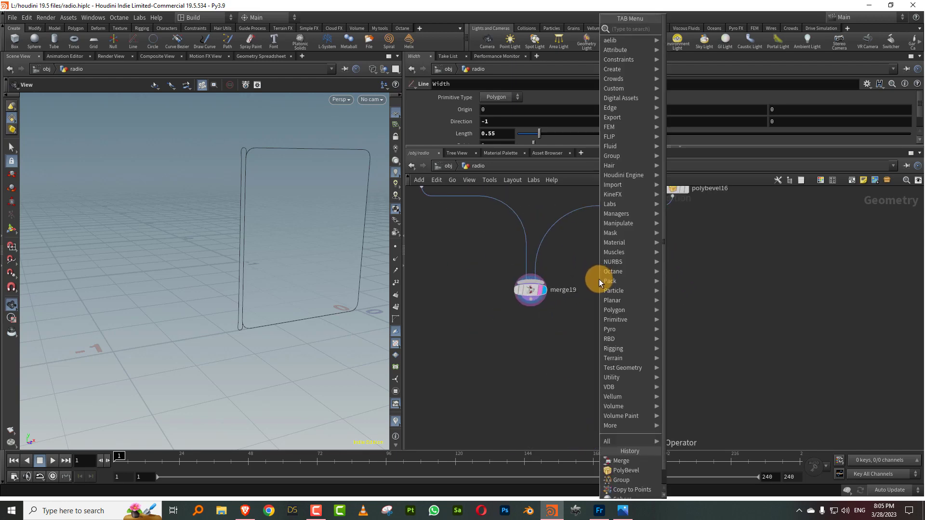
{"action": "type", "text": "measure"}
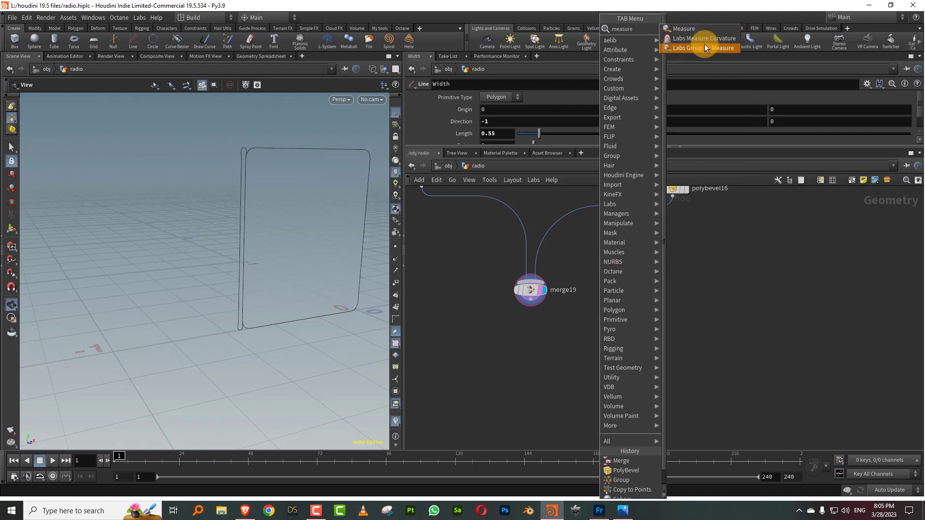
{"action": "left_click", "coordinate": [689, 29]}
{"action": "left_click", "coordinate": [534, 358]}
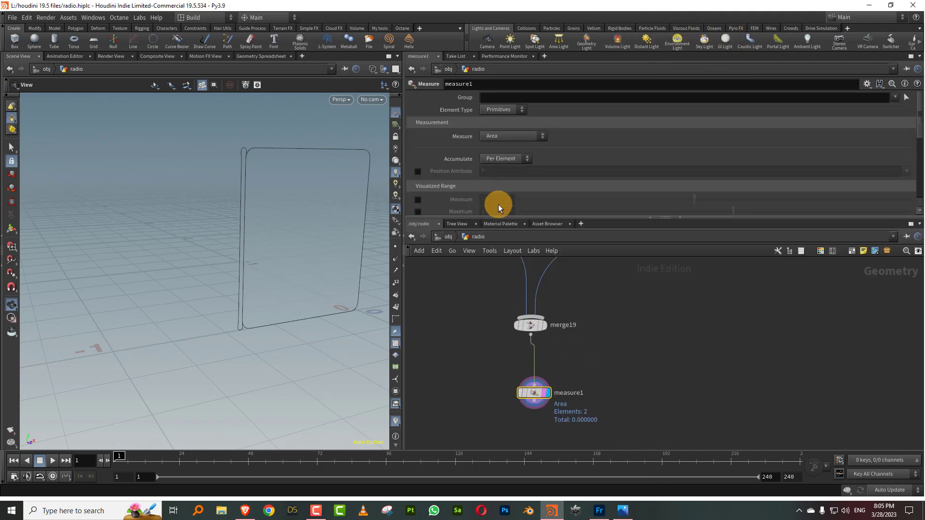
- Split the viewport pane left/right and show a Geometry Spreadsheet with the primitive attributes in the new half
{"action": "left_click", "coordinate": [397, 56]}
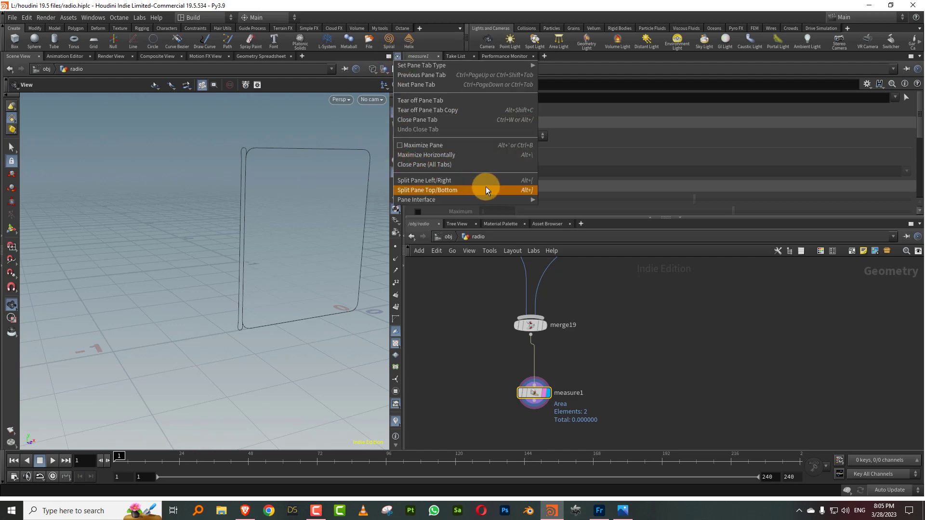
{"action": "left_click", "coordinate": [443, 183]}
{"action": "left_click", "coordinate": [217, 56]}
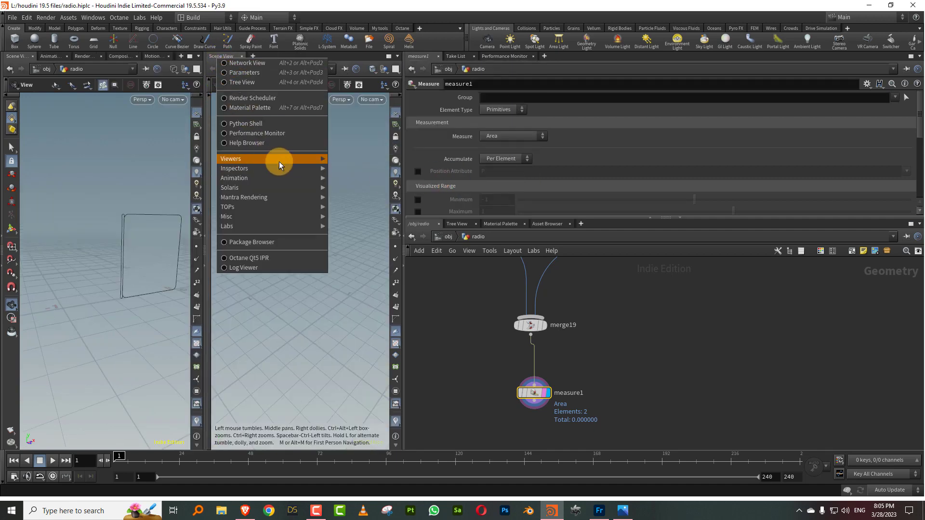
{"action": "mouse_move", "coordinate": [278, 168]}
{"action": "left_click", "coordinate": [352, 169]}
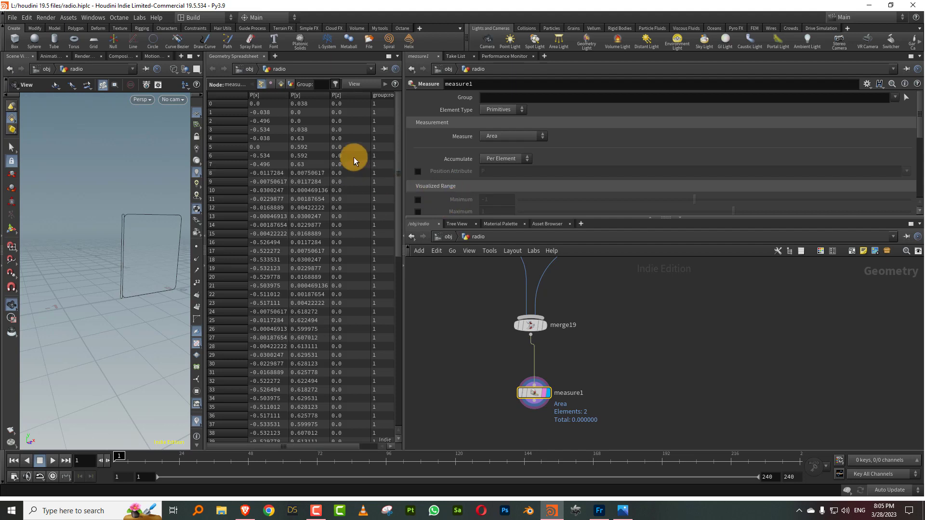
{"action": "left_click", "coordinate": [282, 84]}
{"action": "left_click", "coordinate": [264, 113]}
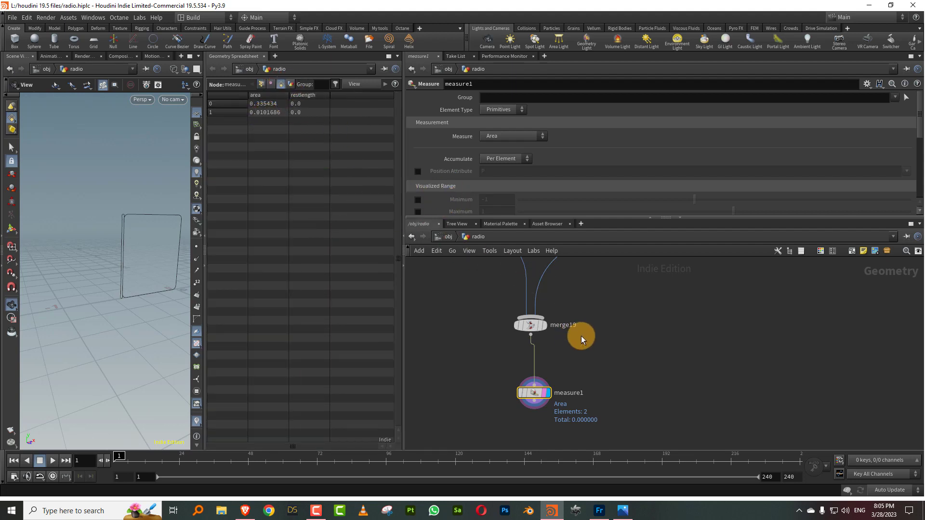
- Reduce the Width line's Length to 0.53 and check the Measure node's area values in the spreadsheet
{"action": "middle_click_drag", "start_coordinate": [664, 264], "coordinate": [576, 466]}
{"action": "scroll", "coordinate": [626, 336], "scroll_direction": "down", "scroll_amount": 5}
{"action": "middle_click_drag", "start_coordinate": [571, 296], "coordinate": [567, 465]}
{"action": "scroll", "coordinate": [592, 318], "scroll_direction": "up", "scroll_amount": 5}
{"action": "left_click", "coordinate": [522, 355]}
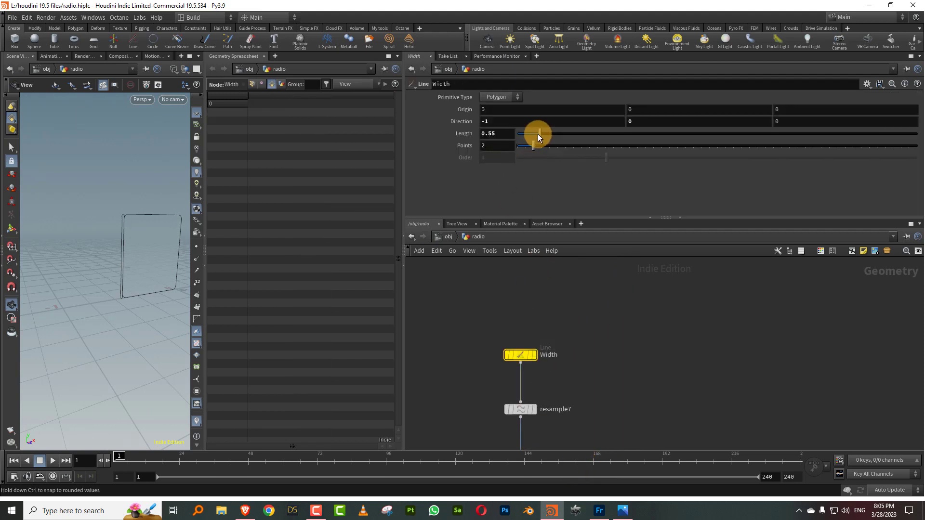
{"action": "left_click_drag", "start_coordinate": [538, 135], "coordinate": [532, 231]}
{"action": "middle_click_drag", "start_coordinate": [655, 423], "coordinate": [641, 290]}
{"action": "scroll", "coordinate": [640, 291], "scroll_direction": "down", "scroll_amount": 5}
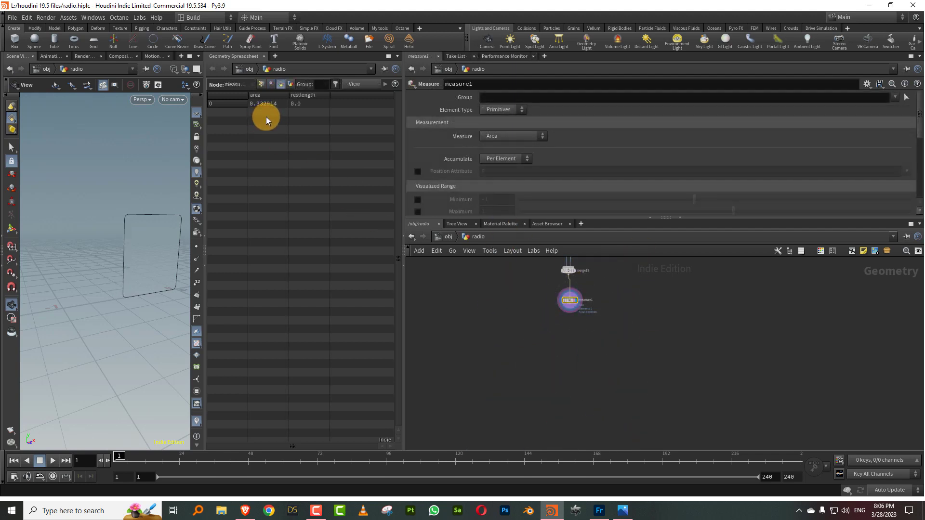
- Set the Width line's Length back to 0.55 and compare the areas of the two panels in the spreadsheet
{"action": "middle_click_drag", "start_coordinate": [662, 330], "coordinate": [625, 440]}
{"action": "scroll", "coordinate": [676, 331], "scroll_direction": "down", "scroll_amount": 6}
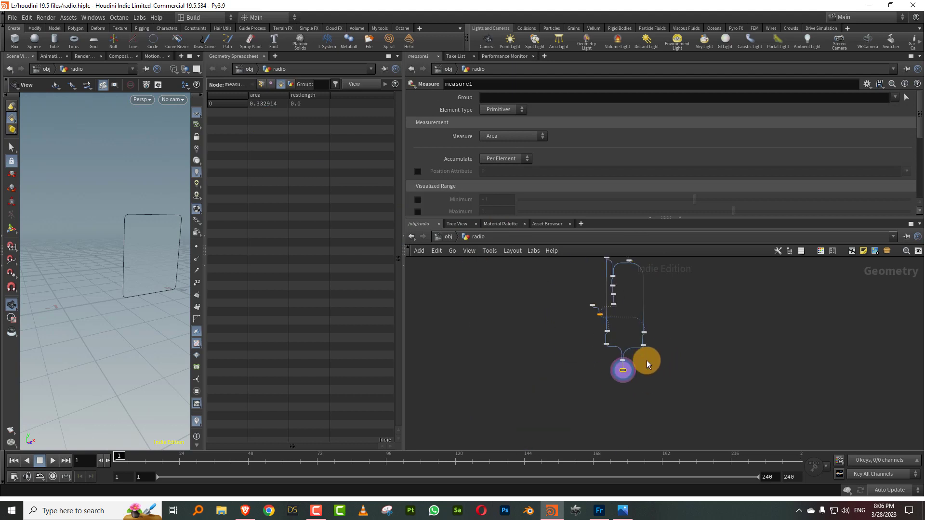
{"action": "middle_click_drag", "start_coordinate": [650, 275], "coordinate": [618, 385]}
{"action": "scroll", "coordinate": [609, 318], "scroll_direction": "up", "scroll_amount": 1}
{"action": "scroll", "coordinate": [608, 318], "scroll_direction": "up", "scroll_amount": 2}
{"action": "left_click", "coordinate": [549, 327]}
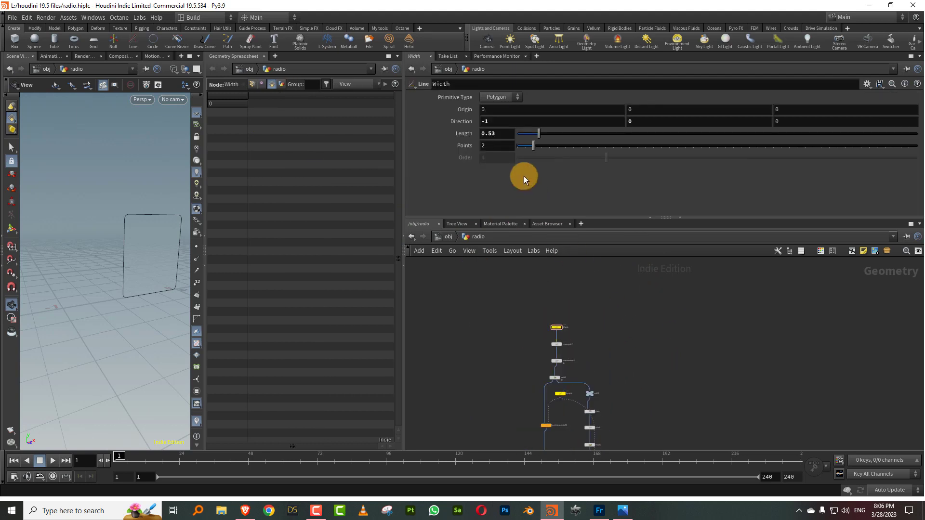
{"action": "left_click_drag", "start_coordinate": [539, 137], "coordinate": [539, 137]}
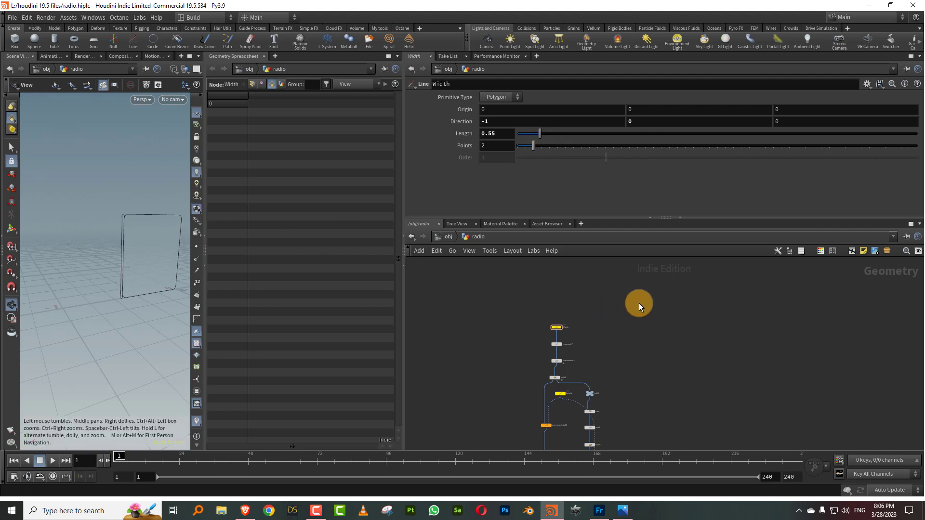
{"action": "scroll", "coordinate": [640, 303], "scroll_direction": "down", "scroll_amount": 6}
{"action": "middle_click_drag", "start_coordinate": [618, 394], "coordinate": [604, 321]}
{"action": "scroll", "coordinate": [604, 321], "scroll_direction": "up", "scroll_amount": 6}
{"action": "left_click_drag", "start_coordinate": [649, 346], "coordinate": [597, 370]}
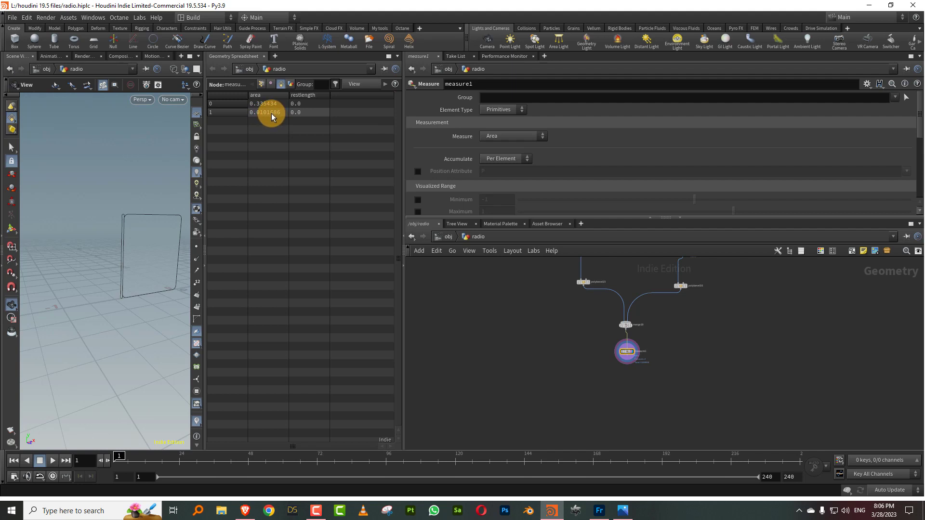
{"action": "scroll", "coordinate": [646, 332], "scroll_direction": "up", "scroll_amount": 5}
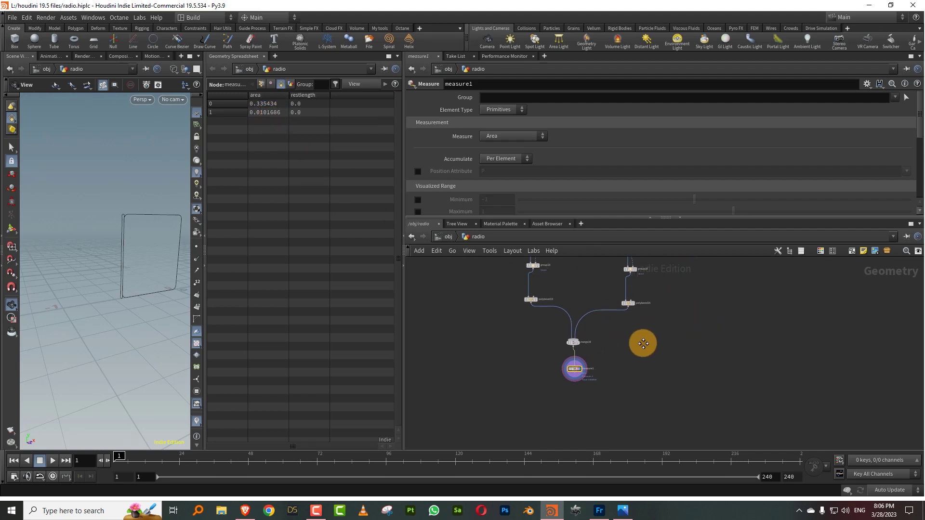
{"action": "key", "text": "Tab"}
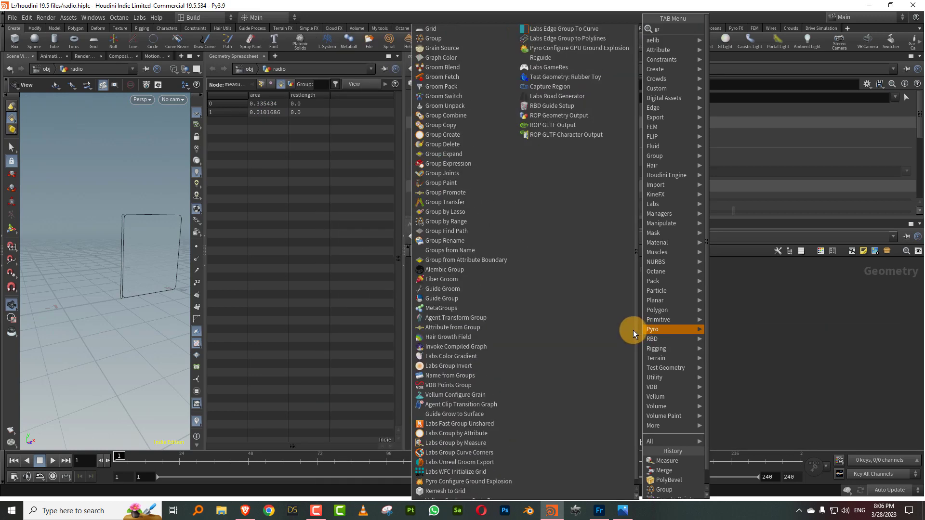
{"action": "type", "text": "group"}
{"action": "left_click", "coordinate": [746, 79]}
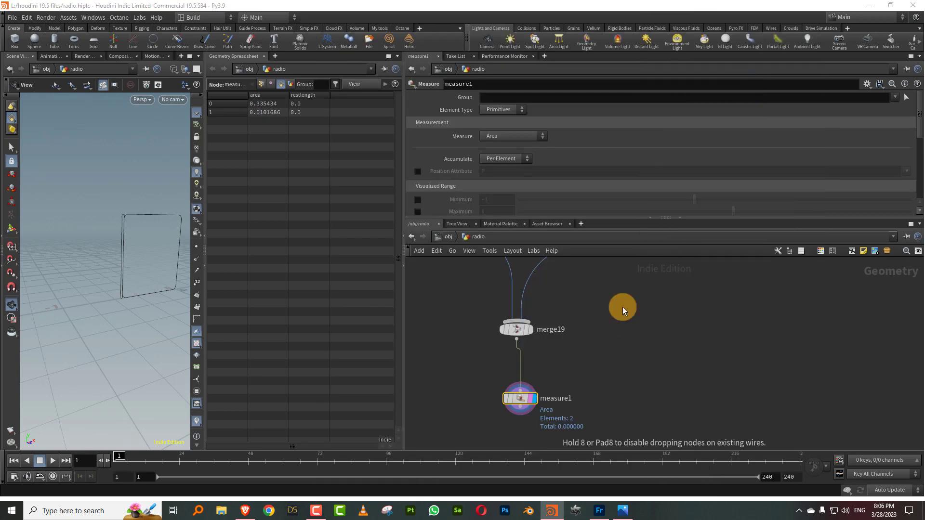
{"action": "left_click", "coordinate": [532, 372]}
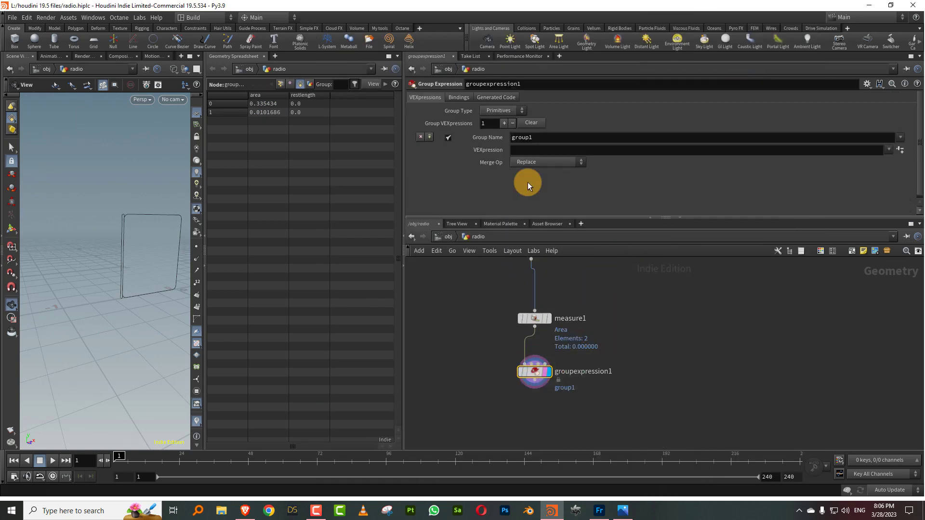
{"action": "left_click", "coordinate": [532, 151]}
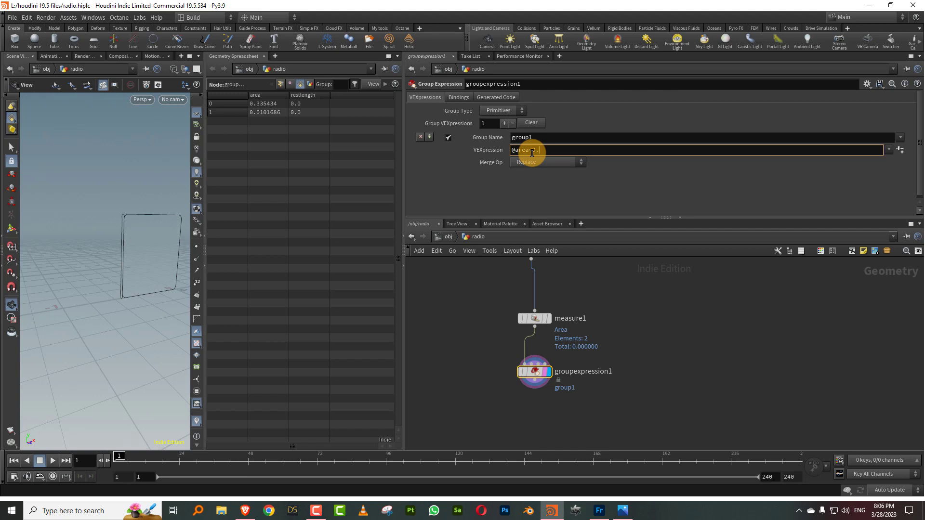
{"action": "key", "text": "Return"}
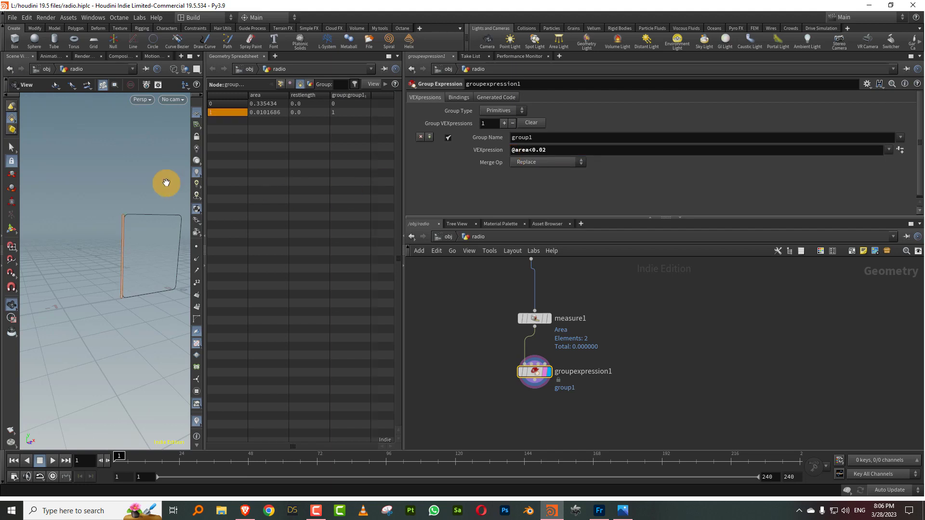
- Place a Blast node below the Group Expression node
{"action": "middle_click_drag", "start_coordinate": [639, 272], "coordinate": [610, 370]}
{"action": "scroll", "coordinate": [609, 359], "scroll_direction": "down", "scroll_amount": 4}
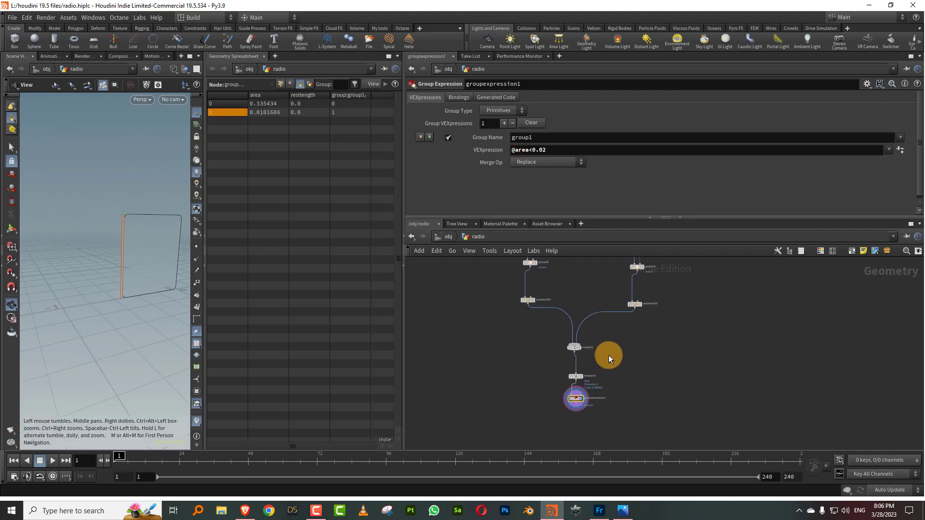
{"action": "middle_click_drag", "start_coordinate": [622, 332], "coordinate": [577, 339]}
{"action": "scroll", "coordinate": [594, 318], "scroll_direction": "up", "scroll_amount": 3}
{"action": "key", "text": "Tab"}
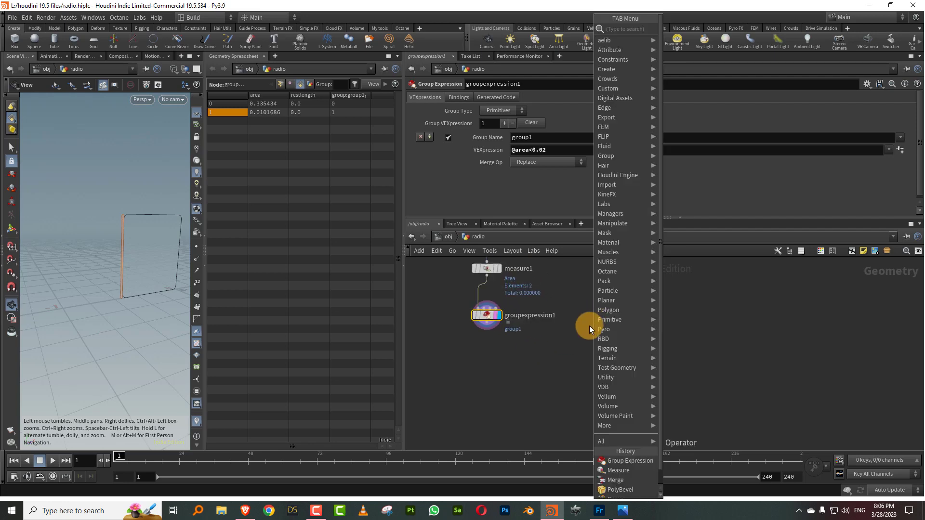
{"action": "type", "text": "blast"}
{"action": "left_click", "coordinate": [675, 29]}
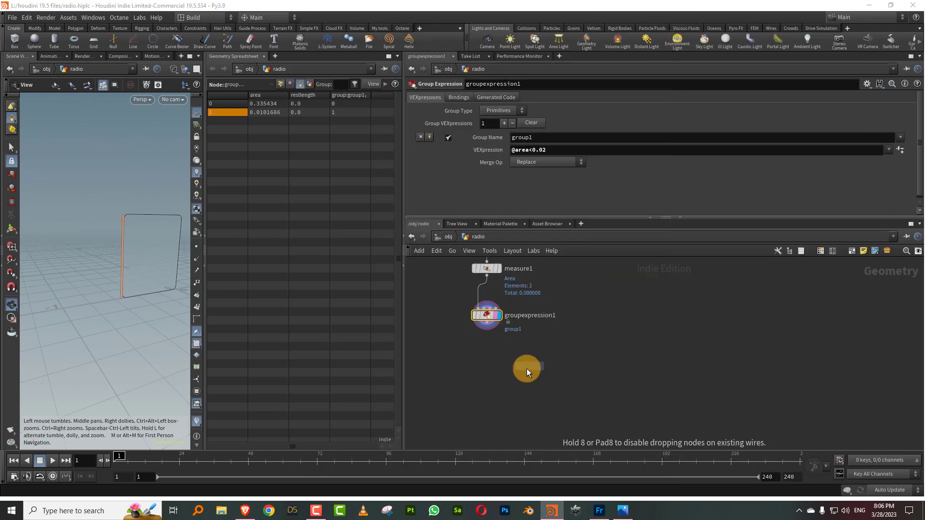
{"action": "left_click", "coordinate": [496, 368]}
- Rename the Group Expression node's primitive group to small
{"action": "left_click", "coordinate": [487, 315]}
{"action": "double_click", "coordinate": [537, 137]}
{"action": "type", "text": "s"}
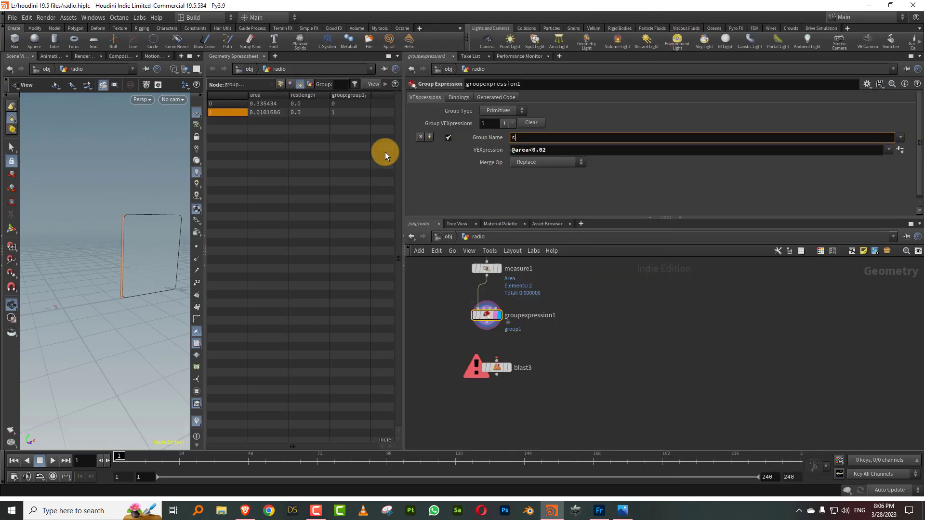
{"action": "type", "text": "mall"}
{"action": "key", "text": "Return"}
- Feed the Group Expression output into the Blast node, display it, and set its Group to small
{"action": "scroll", "coordinate": [481, 328], "scroll_direction": "up", "scroll_amount": 2}
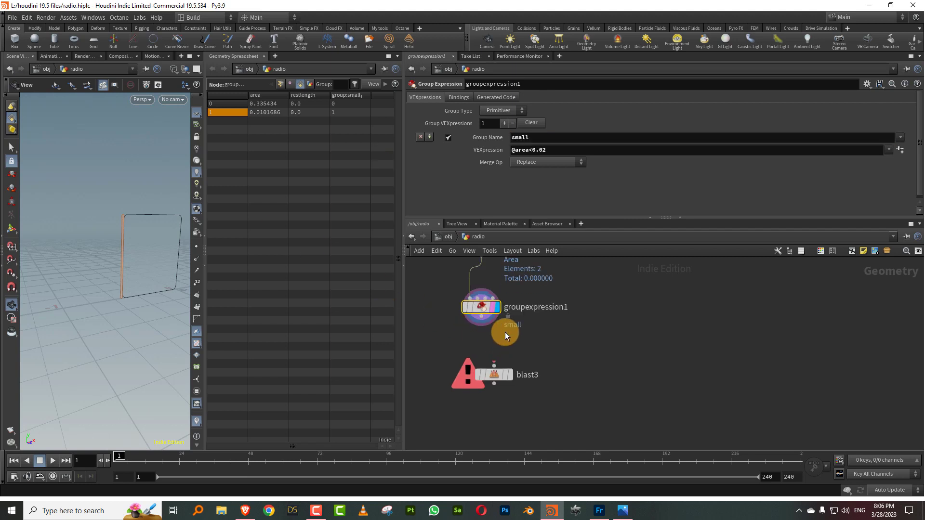
{"action": "left_click_drag", "start_coordinate": [482, 332], "coordinate": [494, 372]}
{"action": "left_click", "coordinate": [495, 377]}
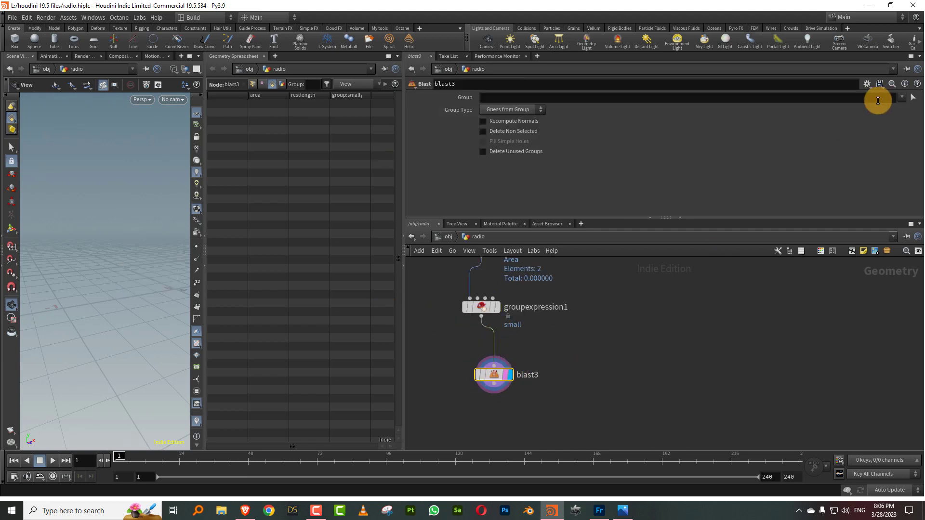
{"action": "left_click", "coordinate": [898, 97]}
{"action": "left_click", "coordinate": [889, 119]}
- Raise the Width line's Length to 0.95 to test when the removed narrow panel reappears
{"action": "scroll", "coordinate": [602, 351], "scroll_direction": "down", "scroll_amount": 3}
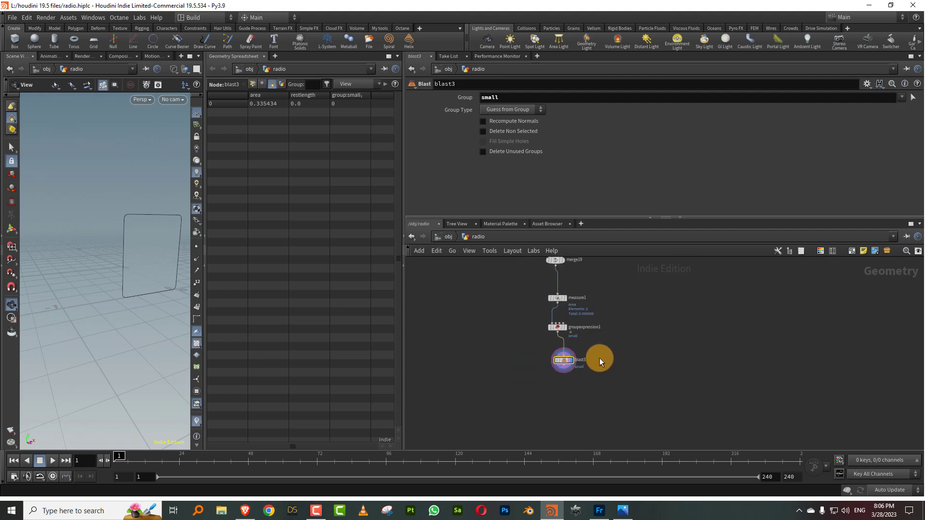
{"action": "scroll", "coordinate": [597, 356], "scroll_direction": "up", "scroll_amount": 2}
{"action": "middle_click_drag", "start_coordinate": [595, 357], "coordinate": [569, 462]}
{"action": "middle_click_drag", "start_coordinate": [525, 318], "coordinate": [561, 445]}
{"action": "middle_click_drag", "start_coordinate": [521, 283], "coordinate": [525, 454]}
{"action": "middle_click_drag", "start_coordinate": [537, 276], "coordinate": [537, 359]}
{"action": "scroll", "coordinate": [530, 319], "scroll_direction": "up", "scroll_amount": 2}
{"action": "left_click", "coordinate": [489, 337]}
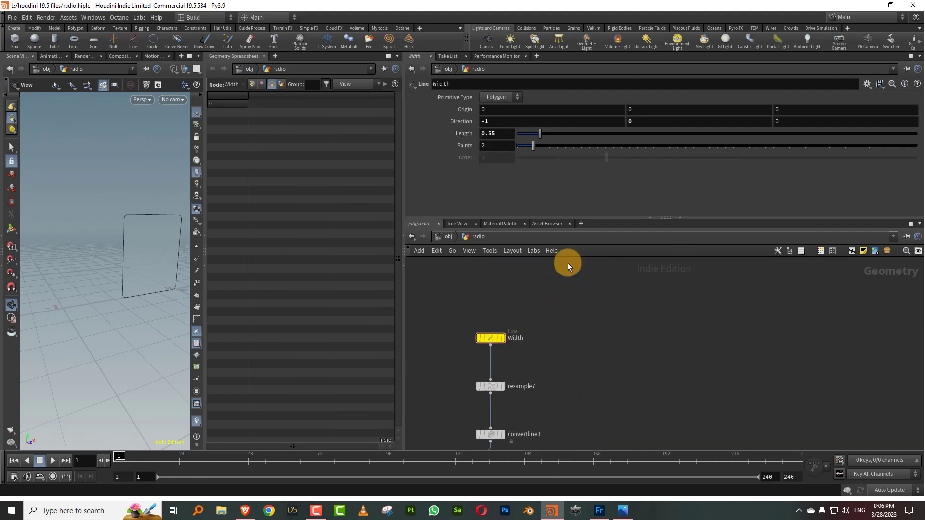
{"action": "left_click_drag", "start_coordinate": [545, 138], "coordinate": [583, 142]}
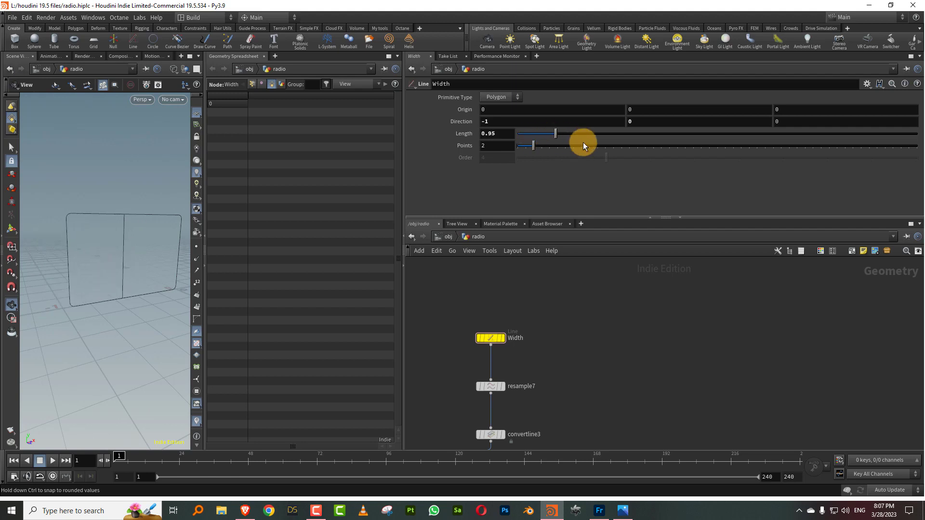
- Enlarge the network pane and set the Width line's Length to 1.21
{"action": "left_click_drag", "start_coordinate": [623, 219], "coordinate": [627, 175]}
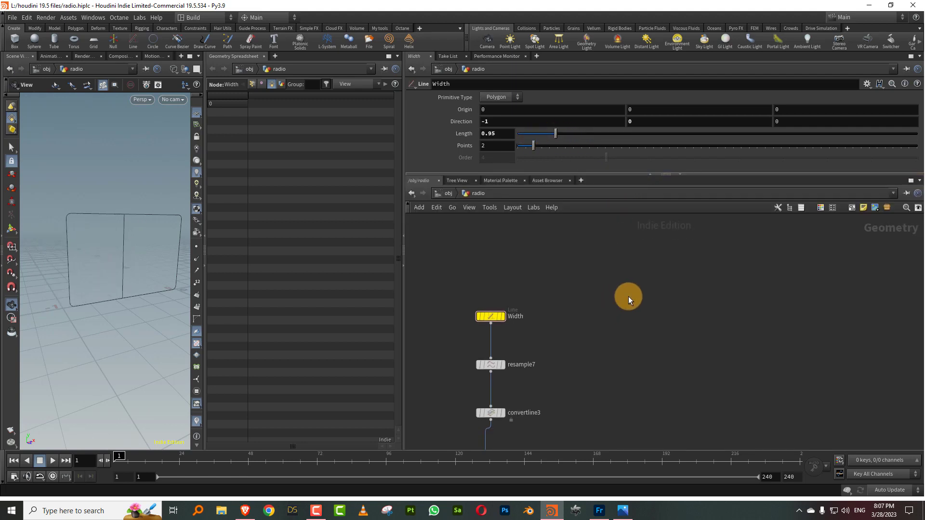
{"action": "scroll", "coordinate": [629, 298], "scroll_direction": "down", "scroll_amount": 4}
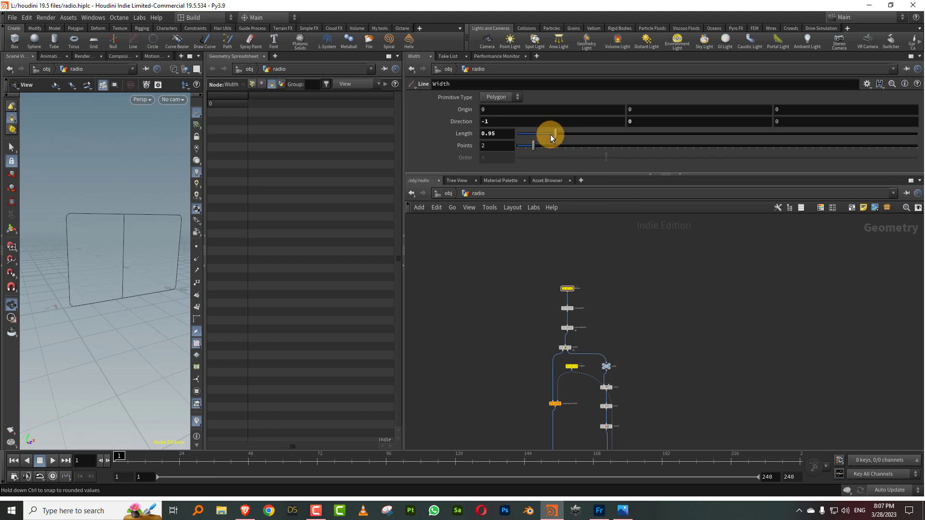
{"action": "mouse_move", "coordinate": [551, 137]}
{"action": "left_mouse_down"}
{"action": "mouse_move", "coordinate": [539, 137]}
{"action": "mouse_move", "coordinate": [568, 135]}
{"action": "left_mouse_up"}
- Align the Blast node beneath the Group Expression node and widen the viewport and spreadsheet panes to inspect the panels
{"action": "scroll", "coordinate": [609, 241], "scroll_direction": "down", "scroll_amount": 5}
{"action": "middle_click_drag", "start_coordinate": [641, 424], "coordinate": [624, 320]}
{"action": "scroll", "coordinate": [622, 326], "scroll_direction": "up", "scroll_amount": 4}
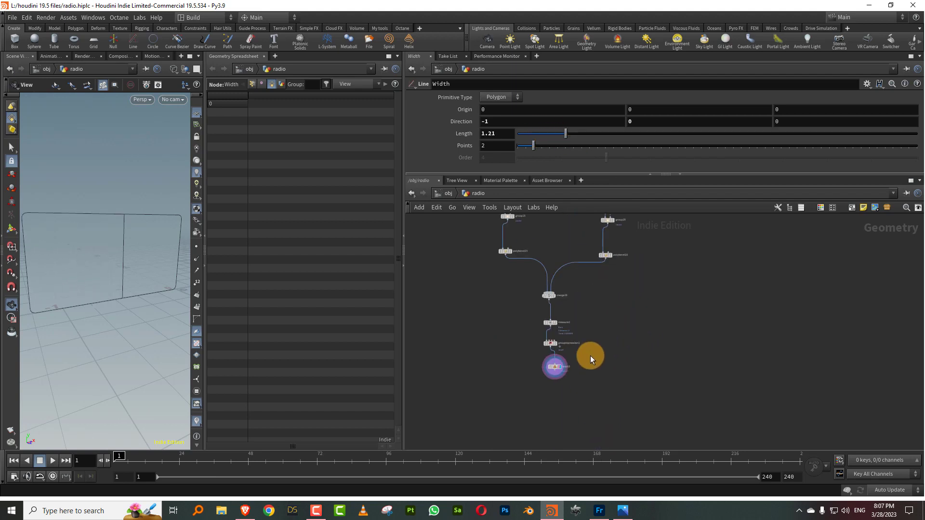
{"action": "left_click", "coordinate": [554, 367]}
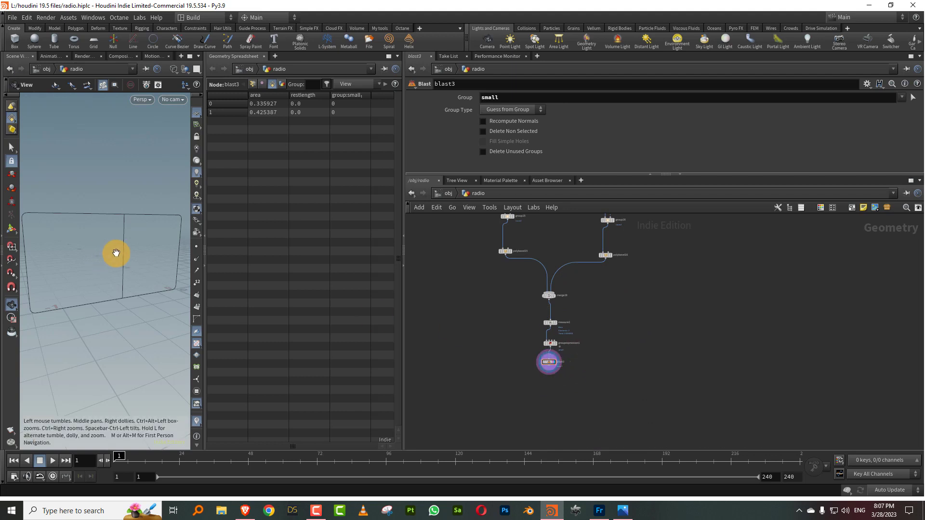
{"action": "scroll", "coordinate": [118, 252], "scroll_direction": "down", "scroll_amount": 3}
{"action": "left_click_drag", "start_coordinate": [205, 284], "coordinate": [291, 279]}
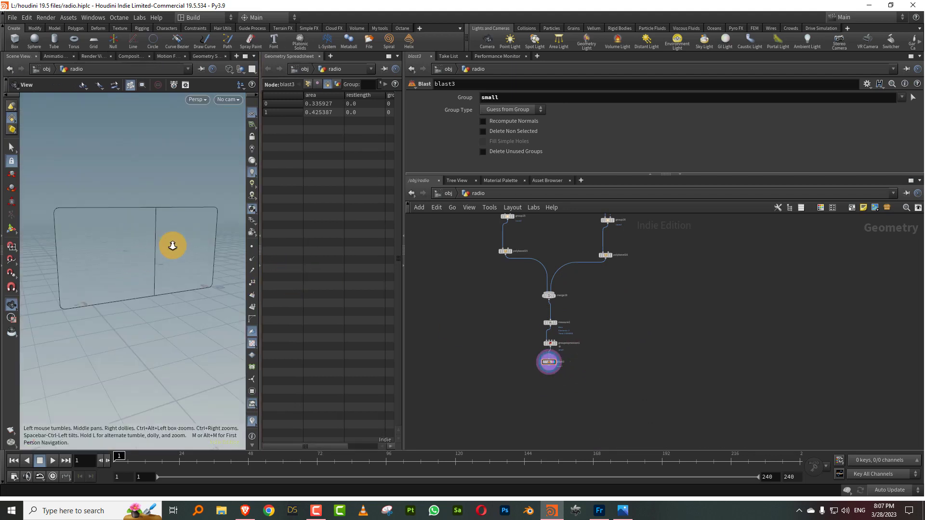
{"action": "left_click_drag", "start_coordinate": [403, 260], "coordinate": [478, 270]}
{"action": "scroll", "coordinate": [508, 311], "scroll_direction": "down", "scroll_amount": 3}
{"action": "left_click_drag", "start_coordinate": [187, 285], "coordinate": [231, 258]}
{"action": "middle_click_drag", "start_coordinate": [593, 323], "coordinate": [615, 319]}
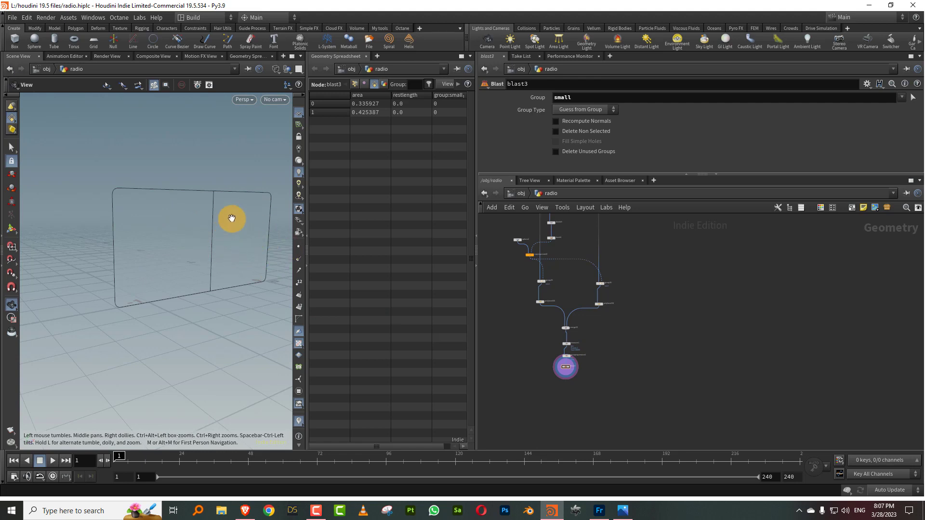
- Display the polybevel16 panel in the viewport and widen the parameter and network panes
{"action": "scroll", "coordinate": [619, 318], "scroll_direction": "up", "scroll_amount": 5}
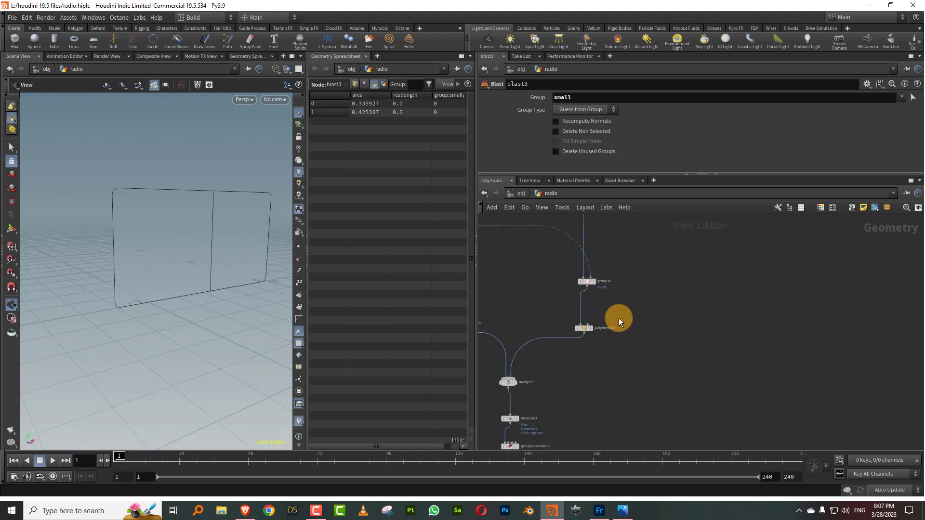
{"action": "left_click", "coordinate": [582, 332]}
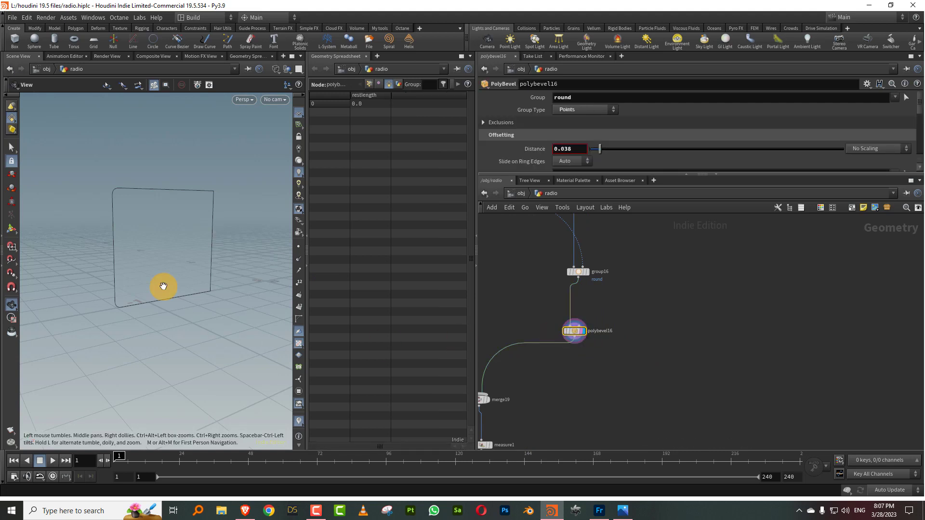
{"action": "scroll", "coordinate": [686, 318], "scroll_direction": "down", "scroll_amount": 3}
{"action": "left_click_drag", "start_coordinate": [475, 310], "coordinate": [451, 313]}
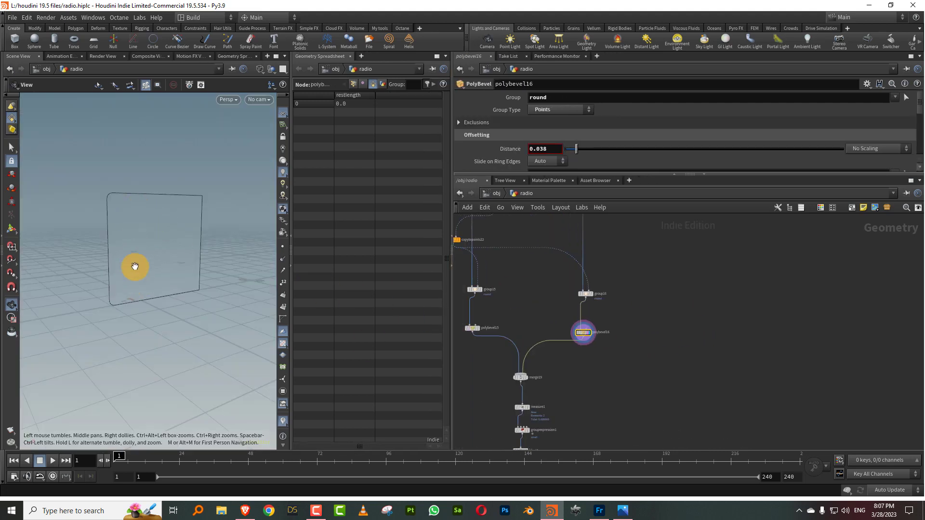
- Reposition the height node and add a dot on its wire to the copytopoints21 node
{"action": "middle_click_drag", "start_coordinate": [658, 253], "coordinate": [620, 331]}
{"action": "scroll", "coordinate": [621, 300], "scroll_direction": "down", "scroll_amount": 3}
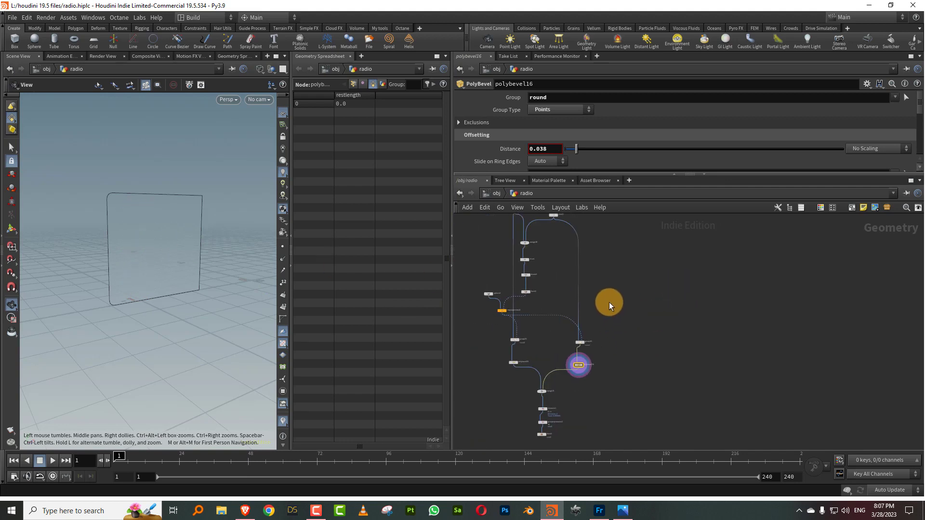
{"action": "mouse_move", "coordinate": [608, 284]}
{"action": "middle_mouse_down"}
{"action": "mouse_move", "coordinate": [594, 348]}
{"action": "mouse_move", "coordinate": [600, 294]}
{"action": "middle_mouse_up"}
{"action": "scroll", "coordinate": [597, 337], "scroll_direction": "up", "scroll_amount": 2}
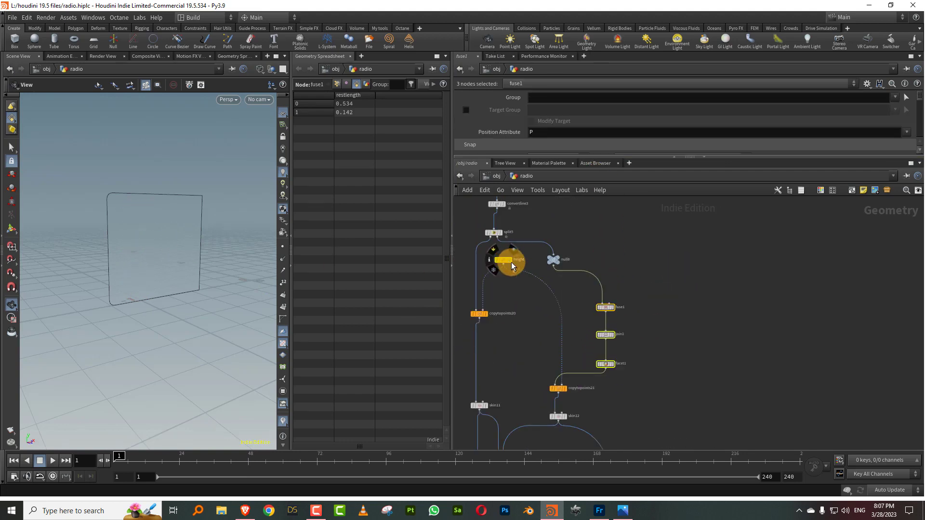
{"action": "left_click_drag", "start_coordinate": [510, 262], "coordinate": [533, 273]}
{"action": "middle_click_drag", "start_coordinate": [588, 332], "coordinate": [560, 260]}
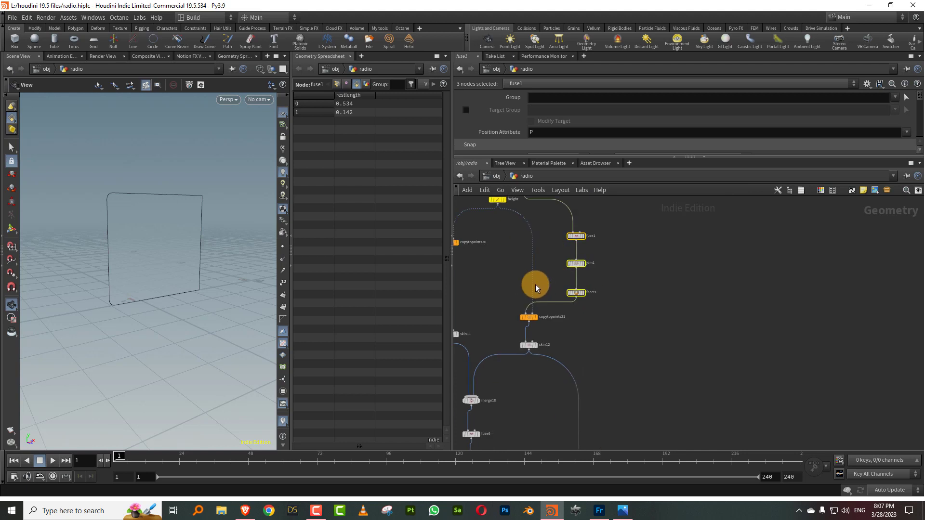
{"action": "left_click", "coordinate": [534, 284], "text": "alt"}
{"action": "left_click", "coordinate": [531, 286]}
- Add a Null node fed by the height line in the empty area beside the group16 branch
{"action": "middle_click_drag", "start_coordinate": [691, 423], "coordinate": [665, 260]}
{"action": "middle_click_drag", "start_coordinate": [655, 410], "coordinate": [658, 298]}
{"action": "key", "text": "Tab"}
{"action": "type", "text": "null"}
{"action": "key", "text": "Return"}
{"action": "left_click", "coordinate": [658, 306]}
- Append a Carve node to the new Null's output and display it
{"action": "scroll", "coordinate": [670, 305], "scroll_direction": "up", "scroll_amount": 3}
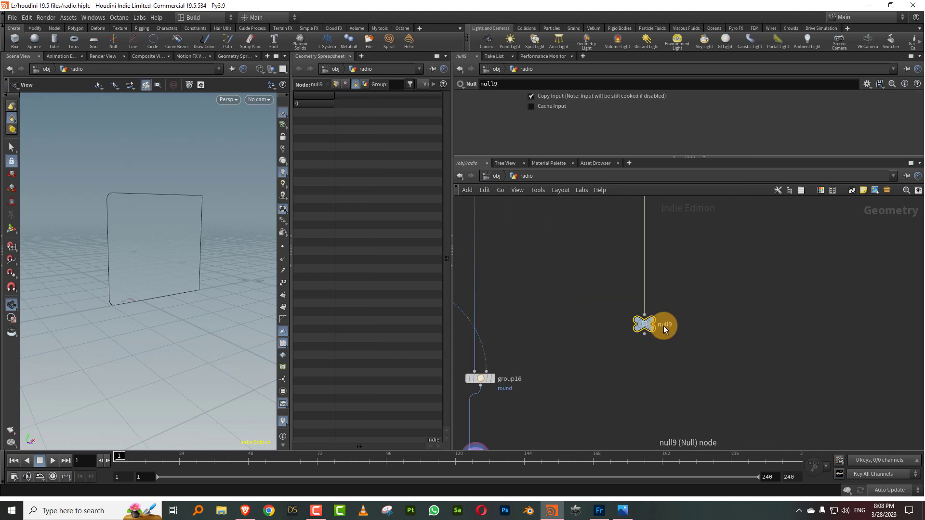
{"action": "right_click", "coordinate": [642, 355]}
{"action": "mouse_move", "coordinate": [642, 348]}
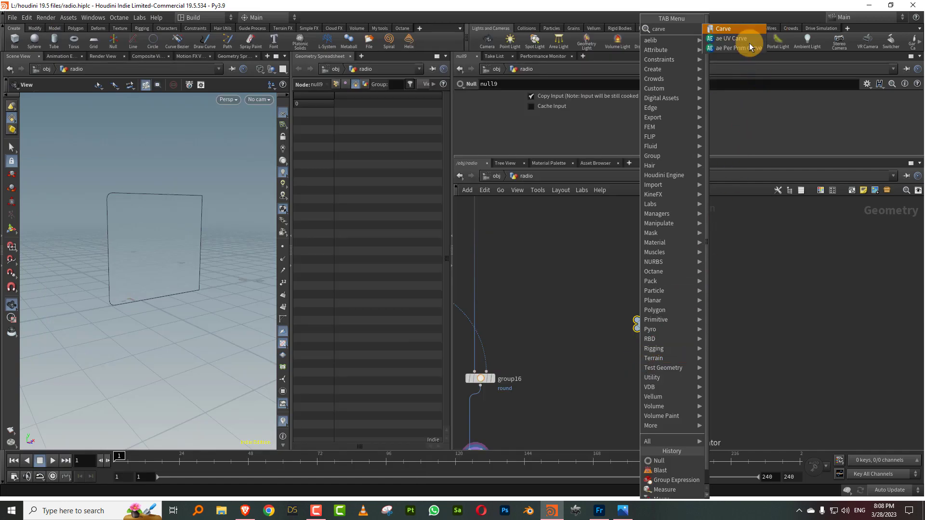
{"action": "left_click", "coordinate": [734, 70]}
{"action": "left_click", "coordinate": [645, 379]}
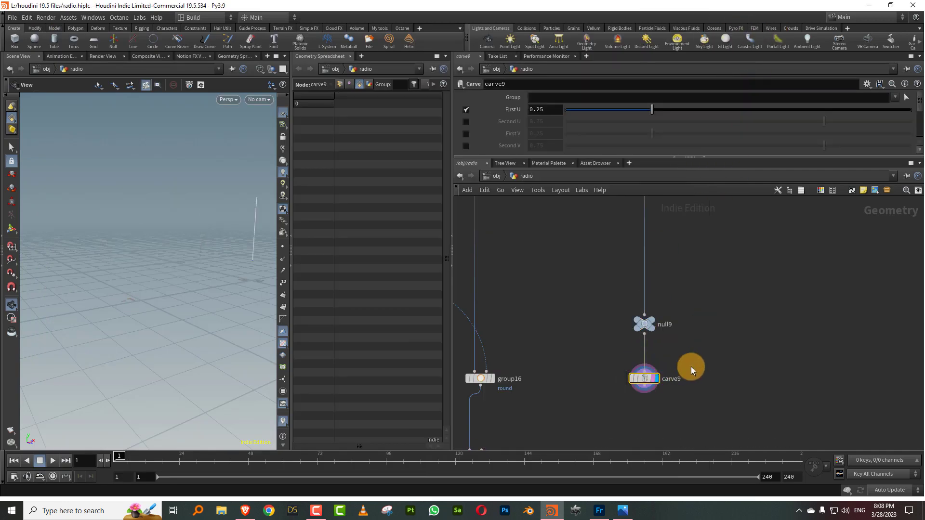
- Enable the Carve's Second U and set First U to 0.204 and Second U to 0.845
{"action": "left_click", "coordinate": [466, 121]}
{"action": "mouse_move", "coordinate": [621, 108]}
{"action": "left_mouse_down"}
{"action": "mouse_move", "coordinate": [590, 110]}
{"action": "mouse_move", "coordinate": [610, 110]}
{"action": "left_mouse_up"}
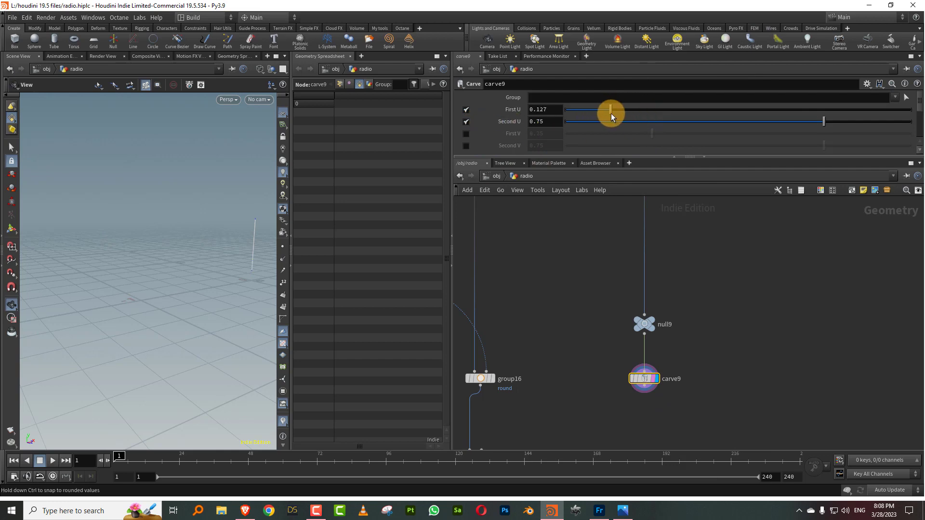
{"action": "left_click_drag", "start_coordinate": [816, 133], "coordinate": [857, 121]}
{"action": "left_click_drag", "start_coordinate": [638, 112], "coordinate": [636, 112]}
- Enlarge the network pane and shift skin12 and copytopoints21 downward to make room below the facet1 node
{"action": "scroll", "coordinate": [579, 275], "scroll_direction": "down", "scroll_amount": 3}
{"action": "scroll", "coordinate": [539, 246], "scroll_direction": "up", "scroll_amount": 2}
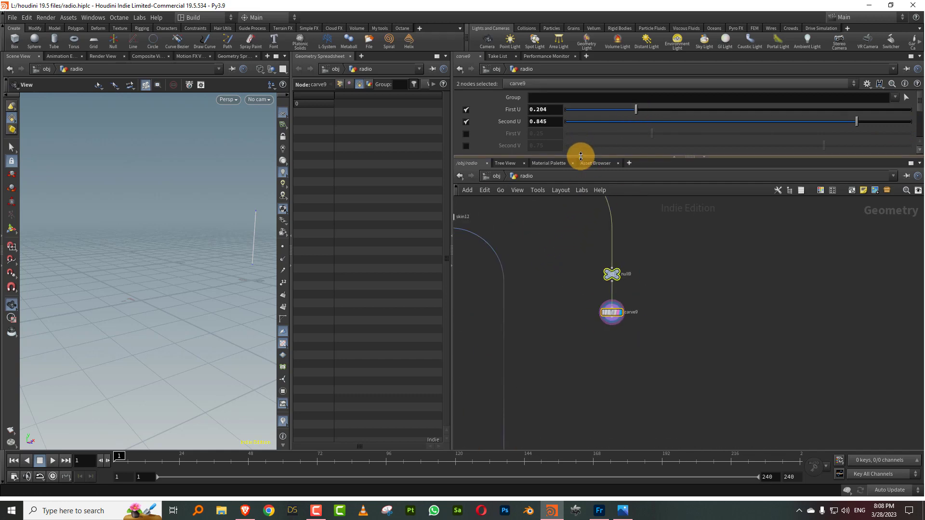
{"action": "left_click_drag", "start_coordinate": [580, 155], "coordinate": [579, 145]}
{"action": "middle_click_drag", "start_coordinate": [545, 206], "coordinate": [623, 265]}
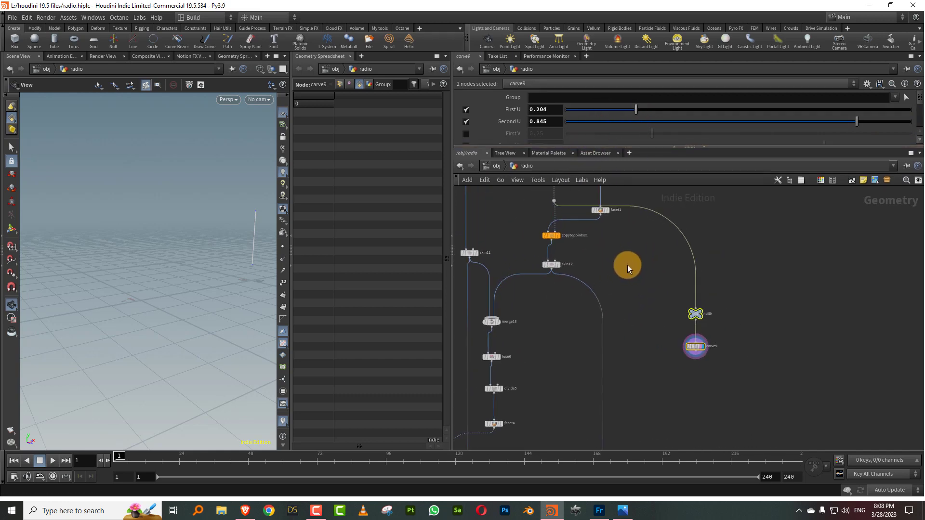
{"action": "scroll", "coordinate": [621, 273], "scroll_direction": "up", "scroll_amount": 1}
{"action": "left_click_drag", "start_coordinate": [557, 269], "coordinate": [558, 323]}
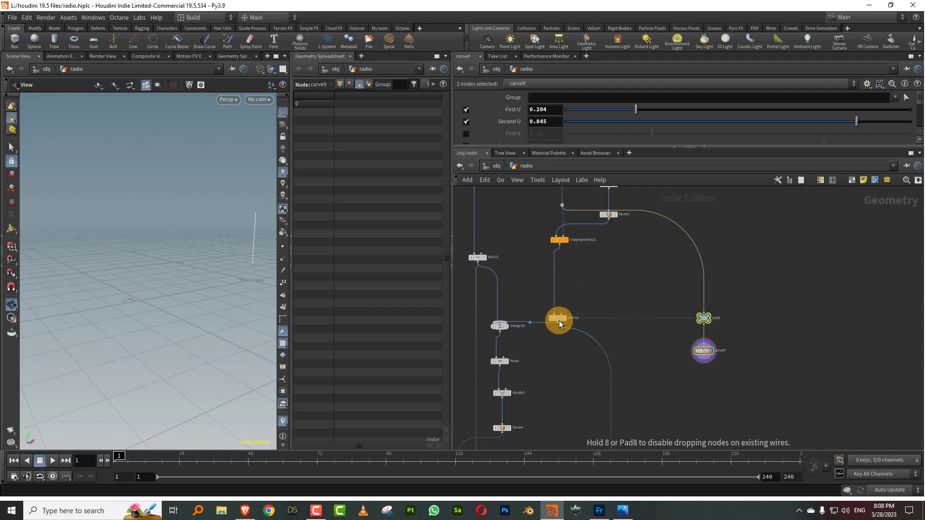
{"action": "left_click_drag", "start_coordinate": [560, 241], "coordinate": [568, 265]}
{"action": "middle_click_drag", "start_coordinate": [589, 285], "coordinate": [512, 268]}
- Duplicate the copytopoints21 node and place the copy below and beside the Carve node
{"action": "left_click_drag", "start_coordinate": [562, 264], "coordinate": [513, 244]}
{"action": "key", "text": "ctrl+c"}
{"action": "key", "text": "ctrl+v"}
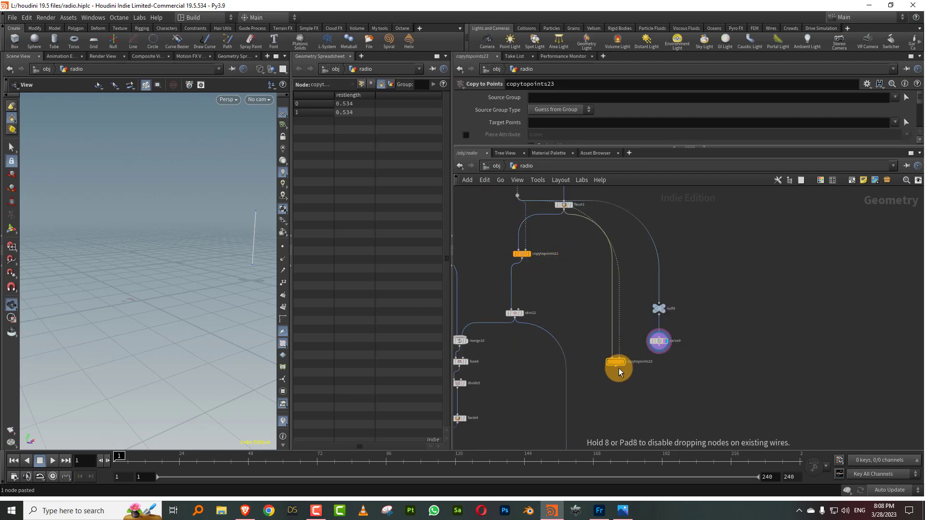
{"action": "left_click", "coordinate": [618, 378]}
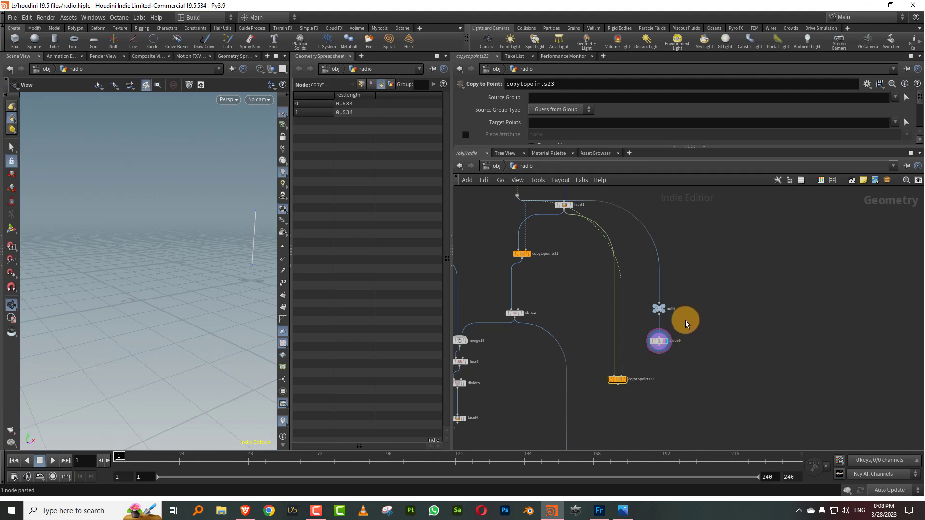
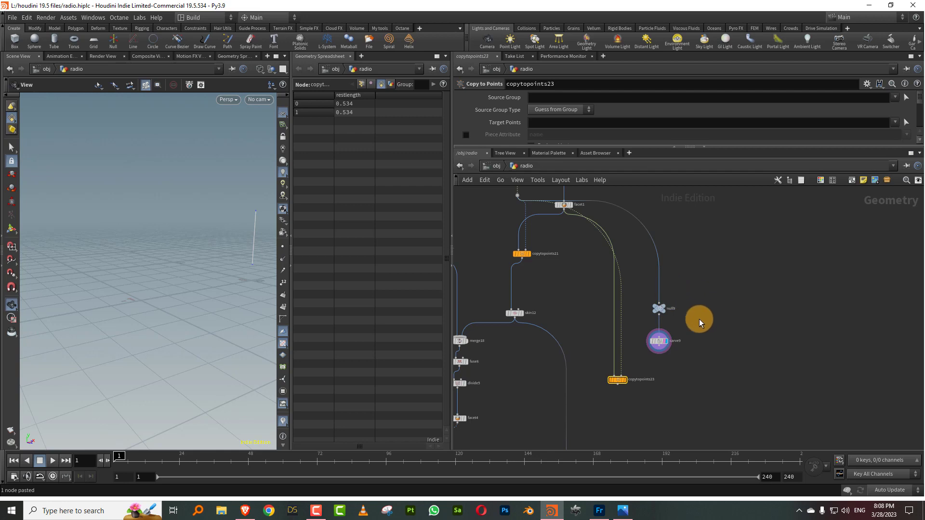
- Wire the Carve output into the copied Copy to Points node's target points input and display that node
{"action": "scroll", "coordinate": [699, 319], "scroll_direction": "up", "scroll_amount": 2}
{"action": "middle_click_drag", "start_coordinate": [696, 319], "coordinate": [730, 283]}
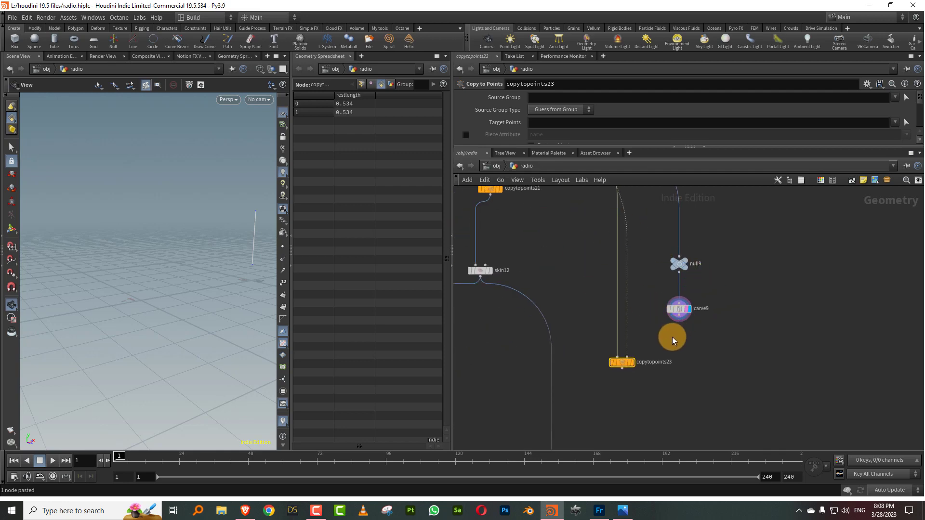
{"action": "left_click_drag", "start_coordinate": [622, 362], "coordinate": [644, 379]}
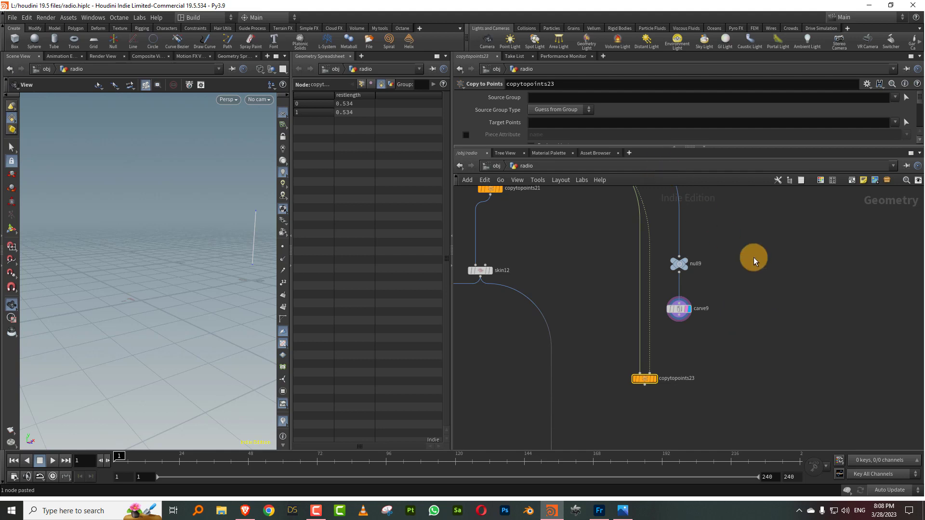
{"action": "scroll", "coordinate": [721, 328], "scroll_direction": "up", "scroll_amount": 2}
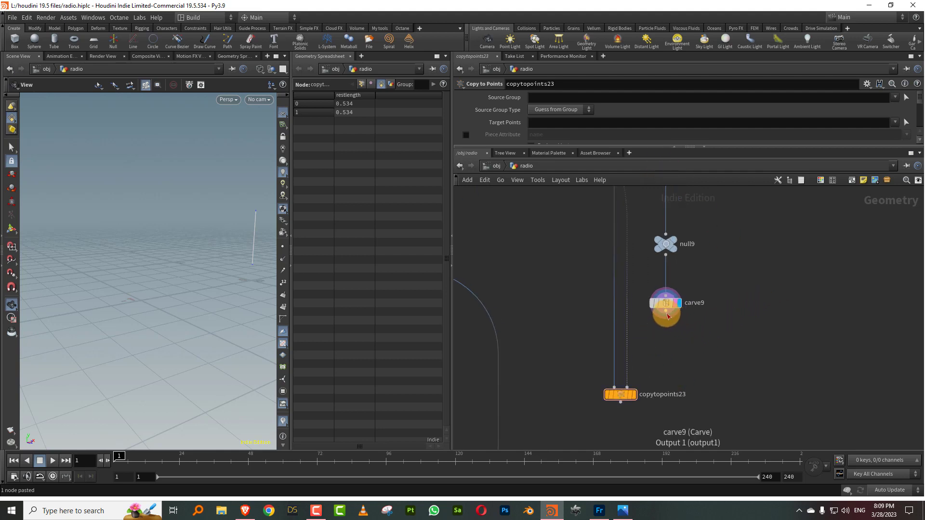
{"action": "left_click_drag", "start_coordinate": [668, 315], "coordinate": [636, 398]}
{"action": "left_click", "coordinate": [634, 395]}
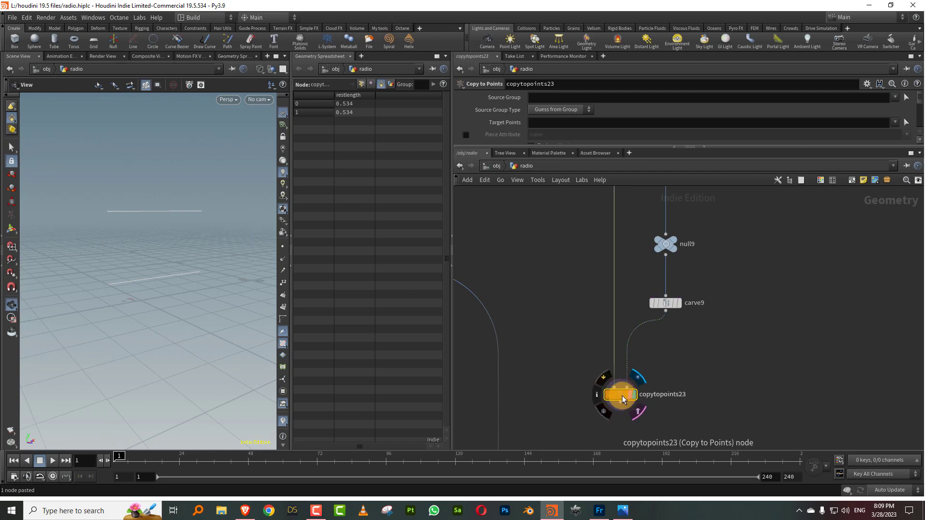
- Template the polybevel16 panel so its outline shows behind the copied lines
{"action": "scroll", "coordinate": [726, 371], "scroll_direction": "down", "scroll_amount": 3}
{"action": "middle_click_drag", "start_coordinate": [726, 371], "coordinate": [666, 340]}
{"action": "scroll", "coordinate": [642, 310], "scroll_direction": "up", "scroll_amount": 3}
{"action": "left_click", "coordinate": [603, 338]}
- Insert a Transform node on the wire between facet1 and the copied Copy to Points node
{"action": "scroll", "coordinate": [692, 313], "scroll_direction": "down", "scroll_amount": 3}
{"action": "scroll", "coordinate": [666, 340], "scroll_direction": "down", "scroll_amount": 1}
{"action": "mouse_move", "coordinate": [691, 287]}
{"action": "middle_mouse_down"}
{"action": "mouse_move", "coordinate": [648, 389]}
{"action": "mouse_move", "coordinate": [663, 427]}
{"action": "middle_mouse_up"}
{"action": "scroll", "coordinate": [585, 348], "scroll_direction": "up", "scroll_amount": 3}
{"action": "key", "text": "Tab"}
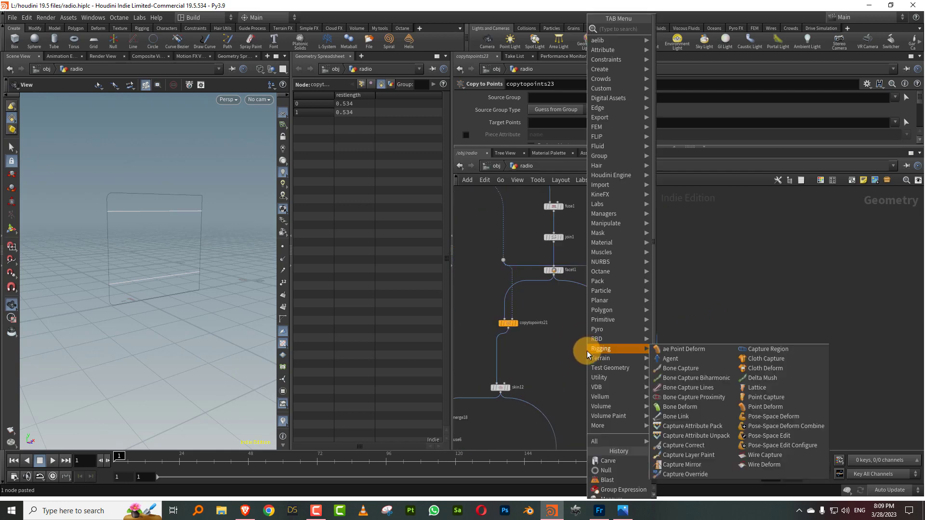
{"action": "type", "text": "tr"}
{"action": "left_click", "coordinate": [689, 46]}
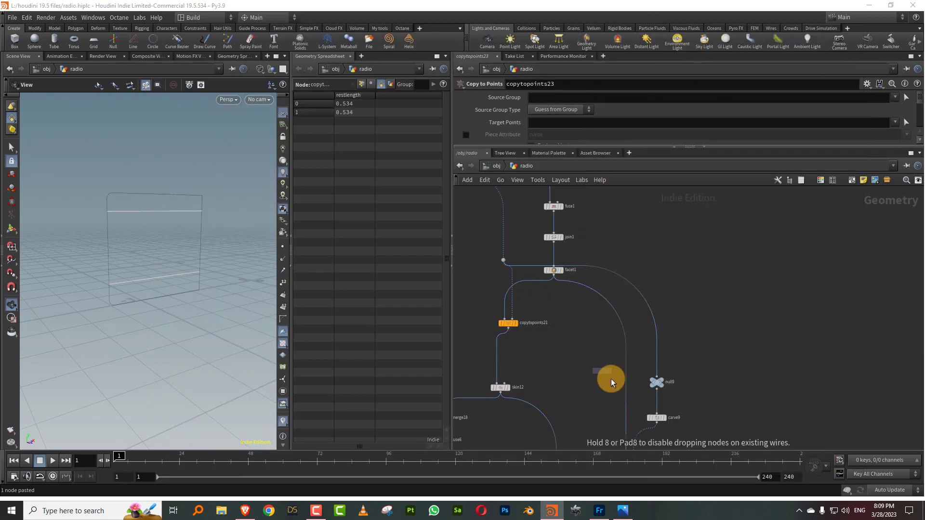
{"action": "left_click", "coordinate": [628, 378]}
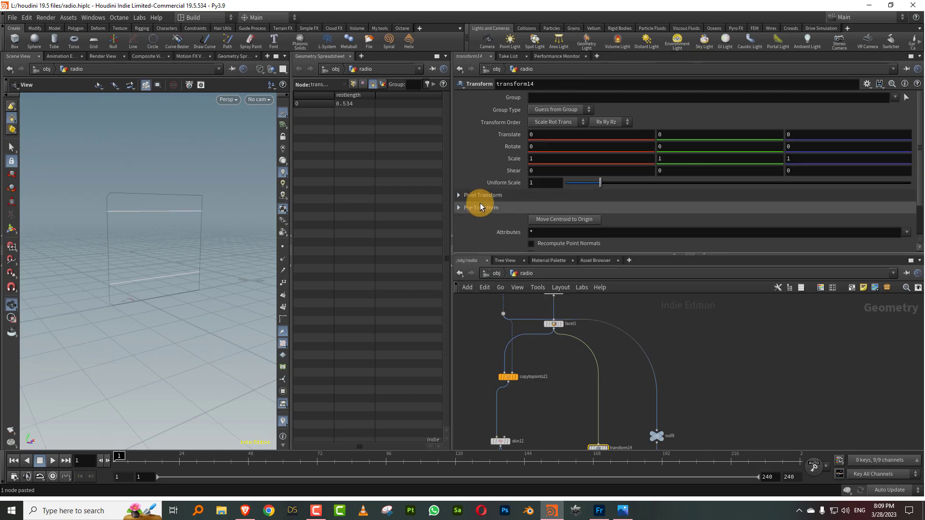
- Set the Transform's Pivot Translate to $CEX, $CEY and $CEZ
{"action": "middle_click_drag", "start_coordinate": [616, 365], "coordinate": [620, 350]}
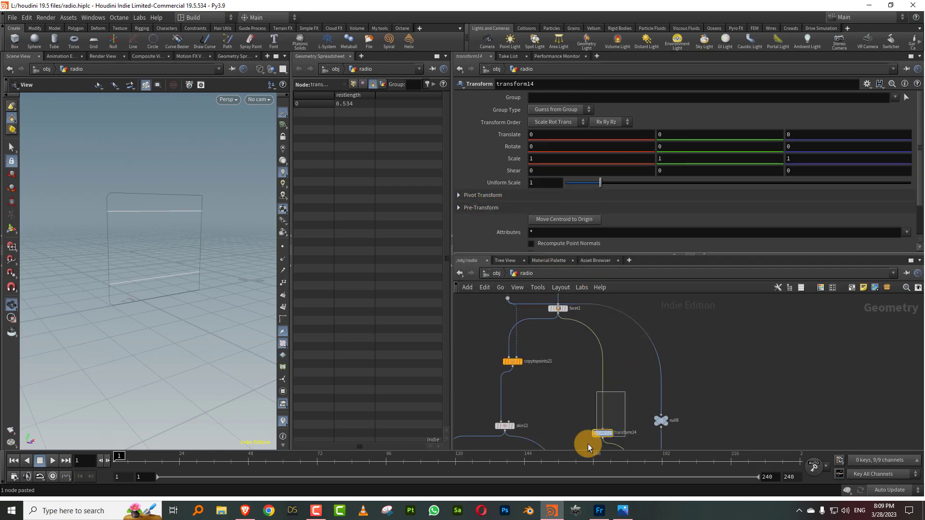
{"action": "left_click", "coordinate": [459, 194]}
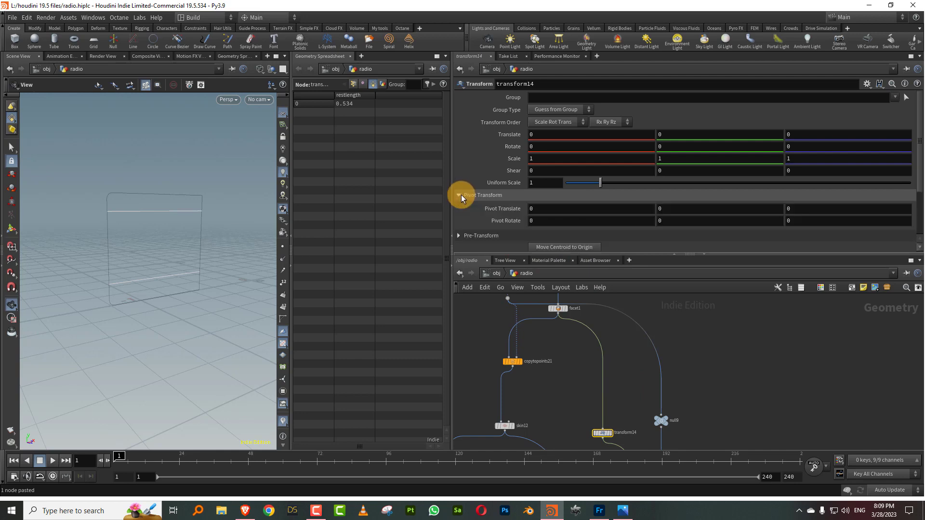
{"action": "left_click", "coordinate": [552, 208]}
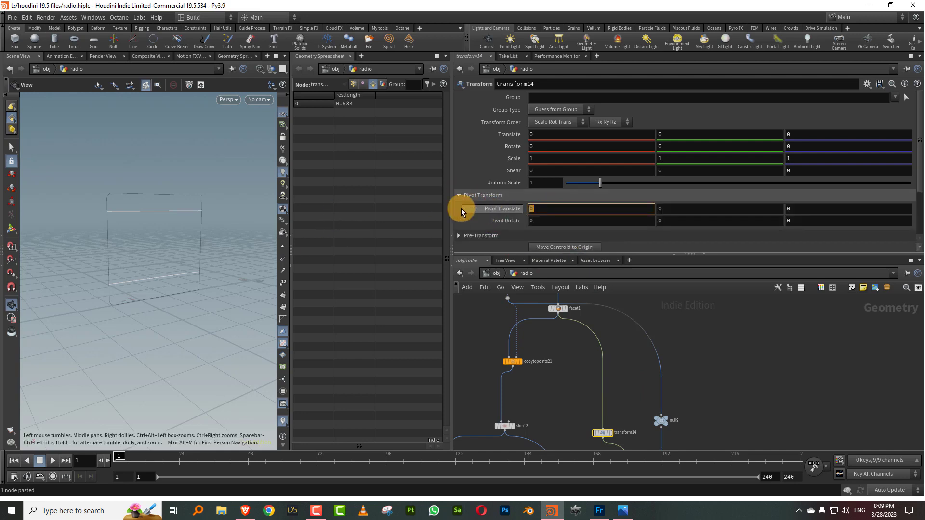
{"action": "type", "text": "$CEX"}
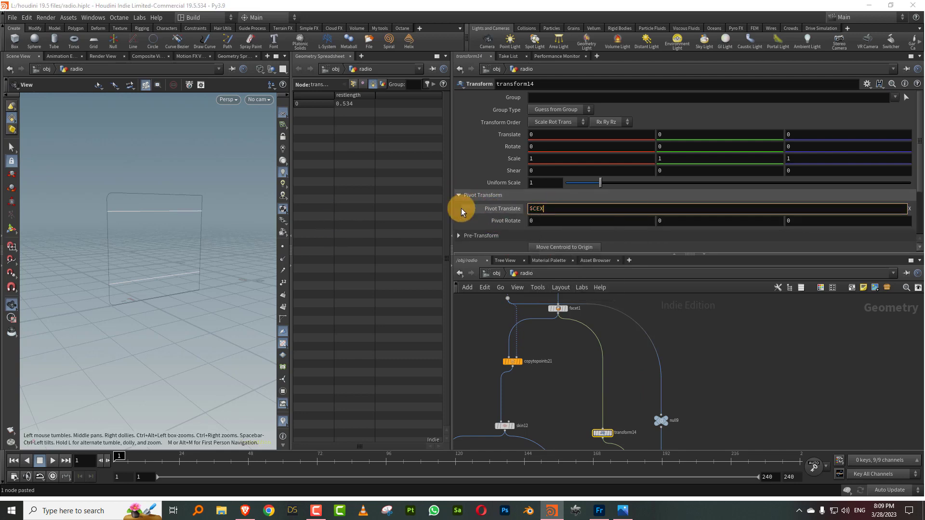
{"action": "key", "text": "Tab"}
{"action": "type", "text": "$CE"}
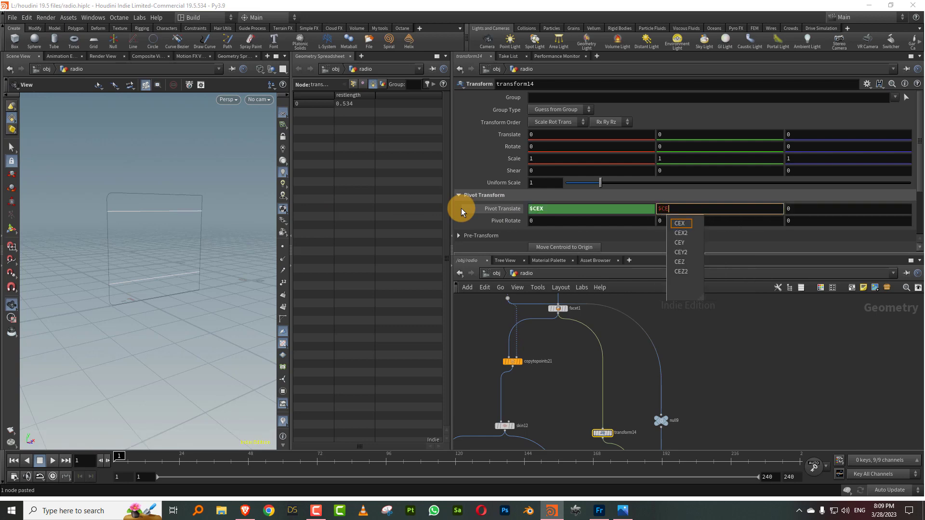
{"action": "type", "text": "Y"}
{"action": "key", "text": "Return"}
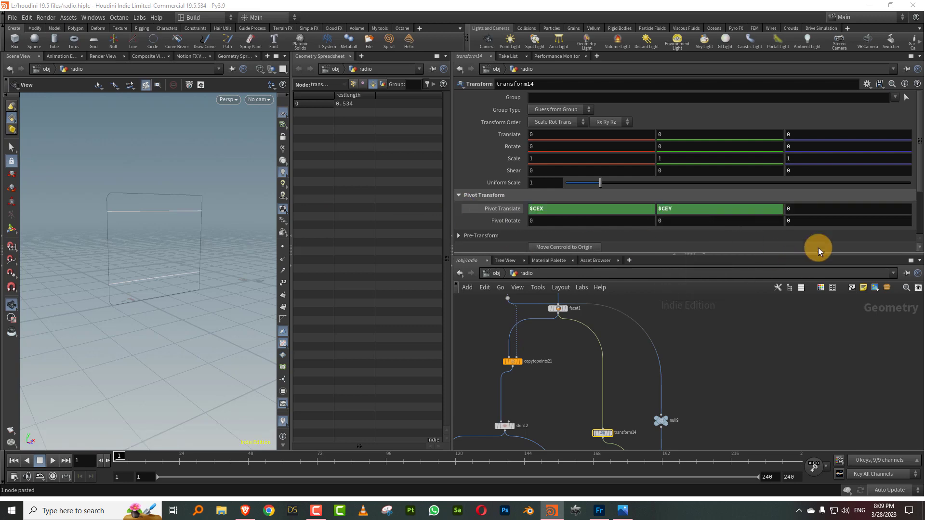
{"action": "key", "text": "Tab"}
{"action": "type", "text": "$CEZ"}
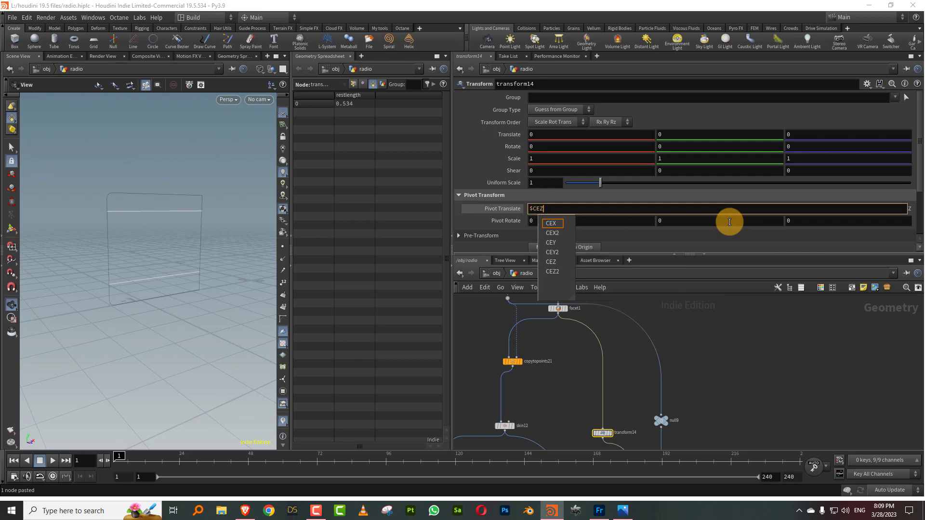
- Set the transform's pivot translate to $CEX, $CEY, $CEZ and its uniform scale to 0.67
{"action": "key", "text": "Return"}
{"action": "scroll", "coordinate": [669, 298], "scroll_direction": "down", "scroll_amount": 3}
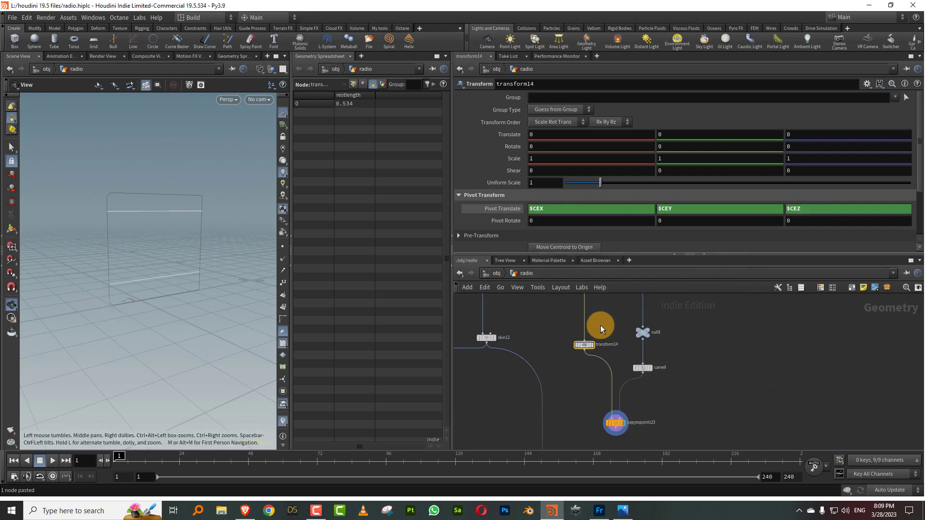
{"action": "left_click_drag", "start_coordinate": [600, 183], "coordinate": [588, 183]}
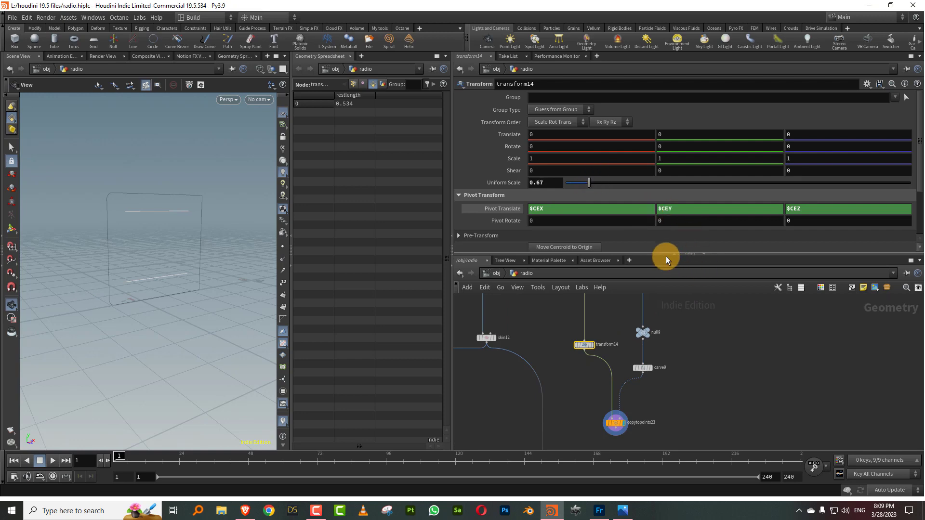
- Insert a Carve node between transform14 and copytopoints23, and bypass transform14
{"action": "left_click_drag", "start_coordinate": [665, 258], "coordinate": [665, 211]}
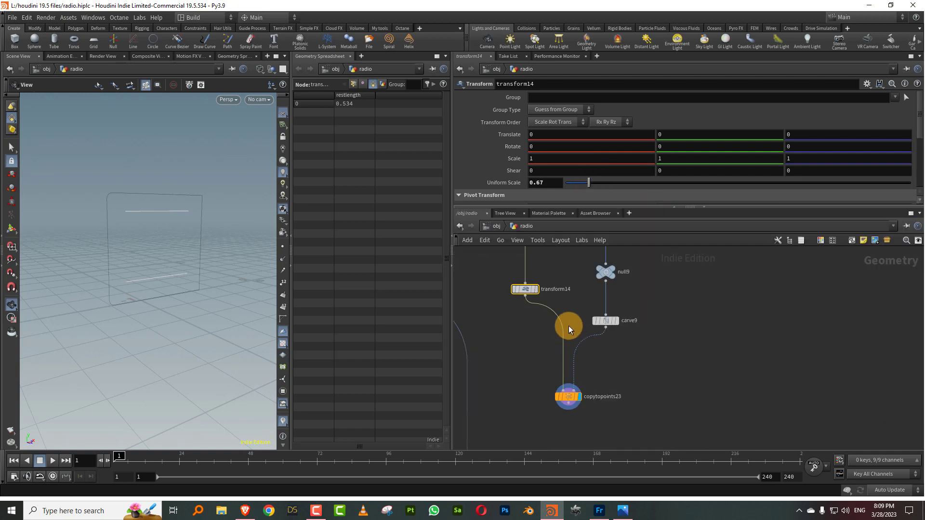
{"action": "key", "text": "Tab"}
{"action": "type", "text": "car"}
{"action": "left_click", "coordinate": [673, 30]}
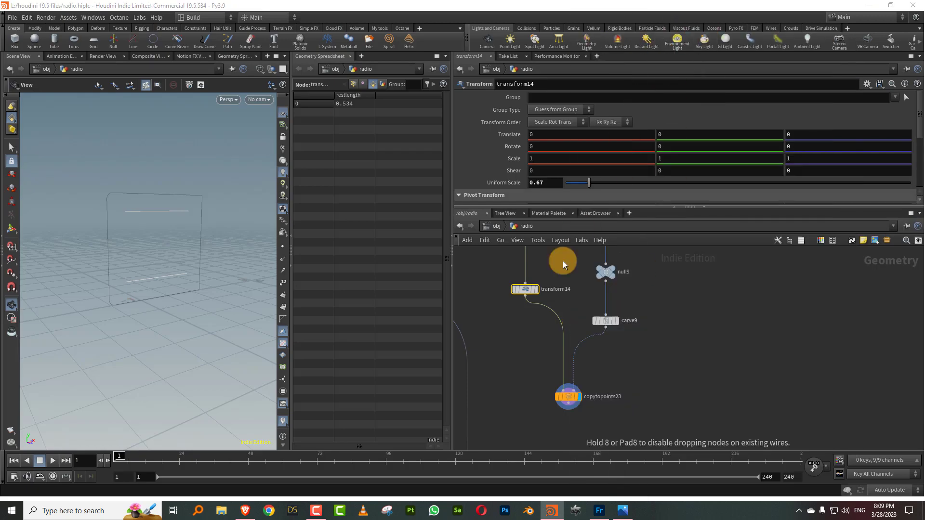
{"action": "left_click", "coordinate": [559, 324]}
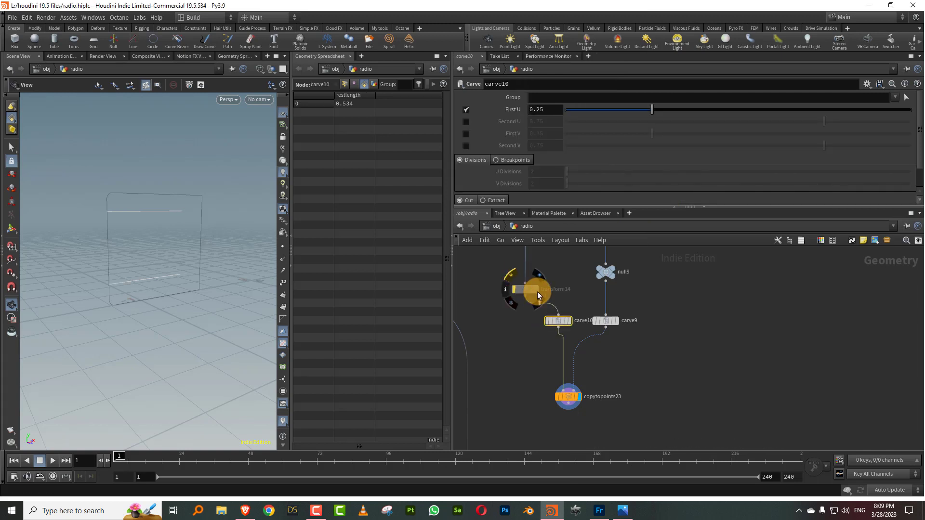
{"action": "left_click", "coordinate": [571, 312]}
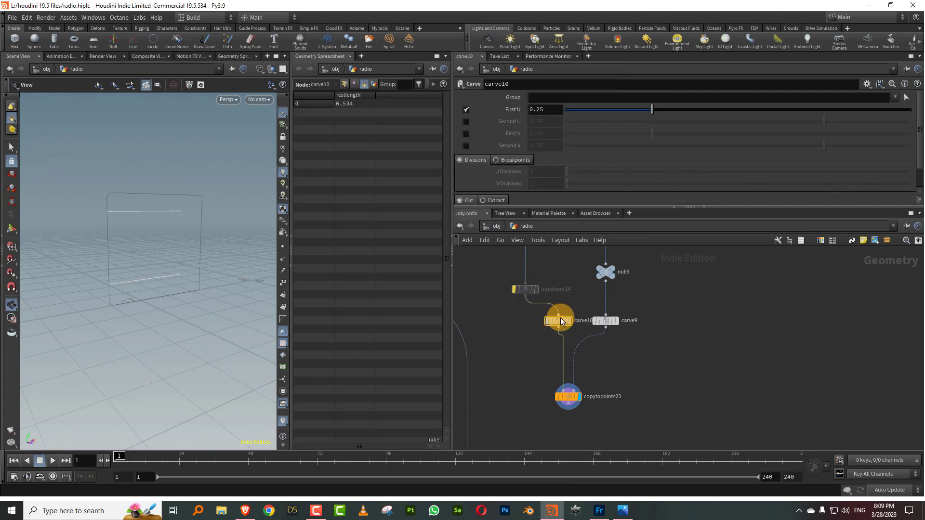
- Enable Second U on carve10, trim the line to First U 0.19 and Second U 0.917, and reposition the node
{"action": "left_click", "coordinate": [466, 122]}
{"action": "left_click_drag", "start_coordinate": [596, 111], "coordinate": [606, 112]}
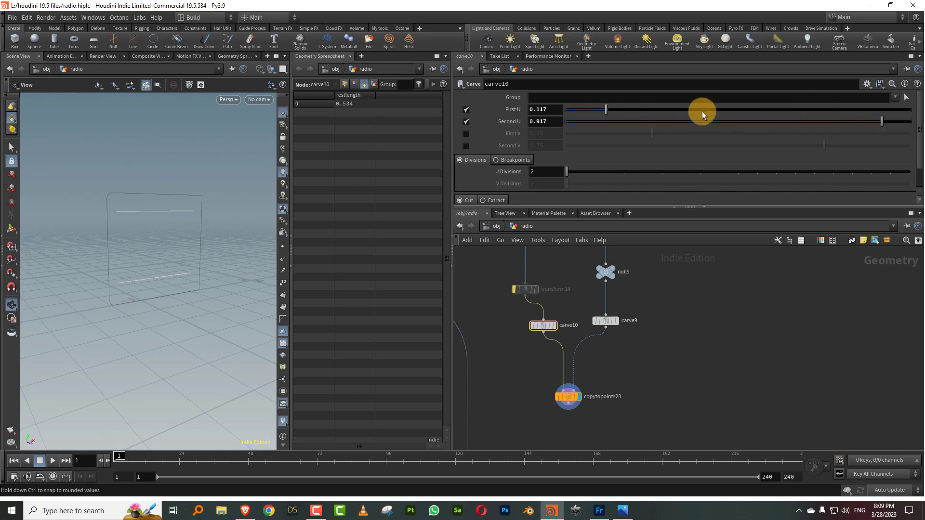
{"action": "left_click_drag", "start_coordinate": [721, 109], "coordinate": [637, 112]}
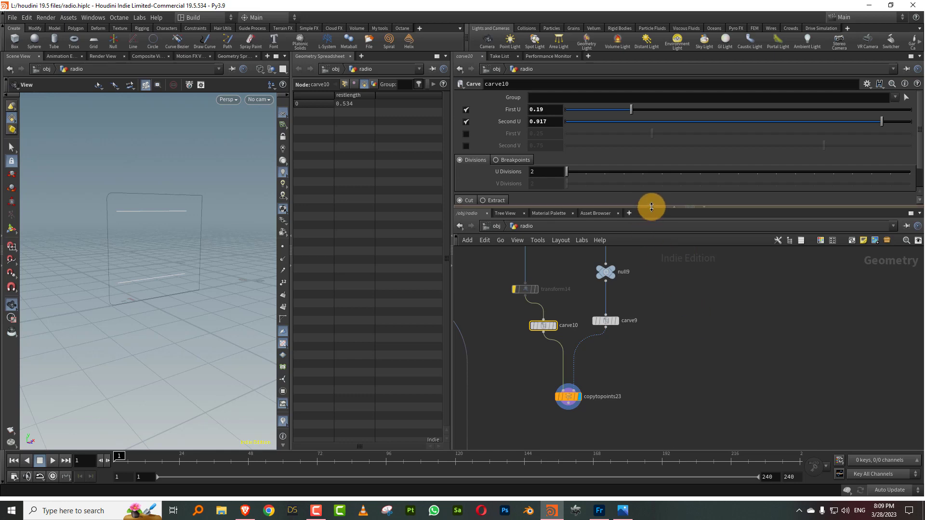
{"action": "left_click_drag", "start_coordinate": [650, 208], "coordinate": [649, 205]}
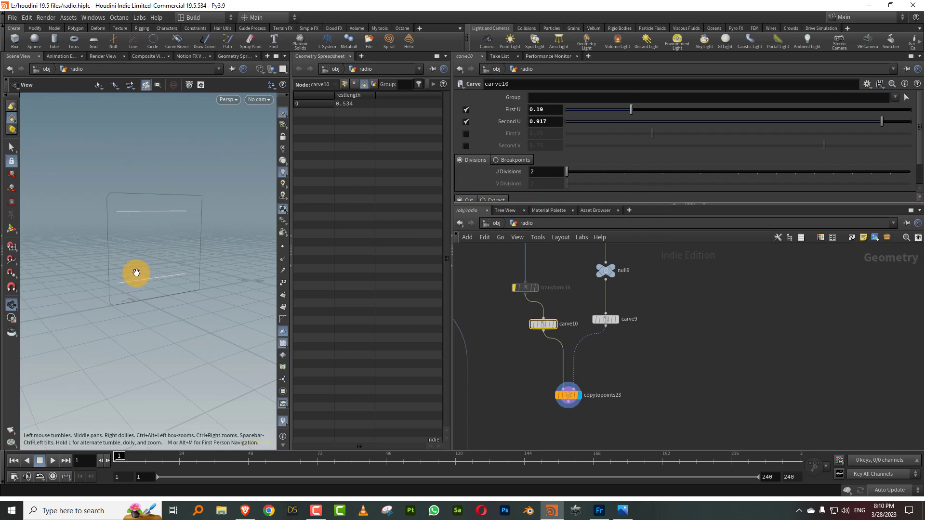
{"action": "middle_click_drag", "start_coordinate": [684, 289], "coordinate": [673, 322]}
{"action": "left_click_drag", "start_coordinate": [535, 354], "coordinate": [521, 356]}
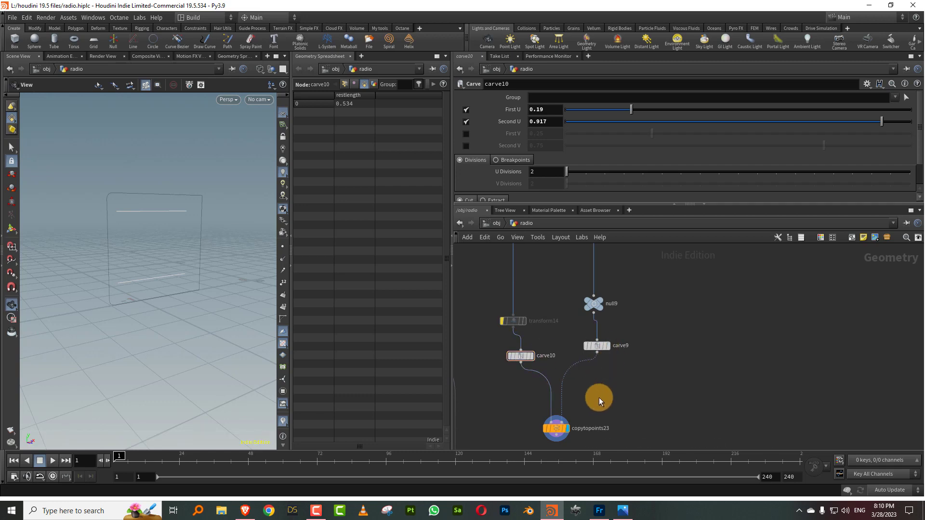
- Insert a Resample node between carve9 and copytopoints23 and align it below carve9
{"action": "left_click_drag", "start_coordinate": [592, 204], "coordinate": [593, 187]}
{"action": "middle_click_drag", "start_coordinate": [556, 314], "coordinate": [560, 295]}
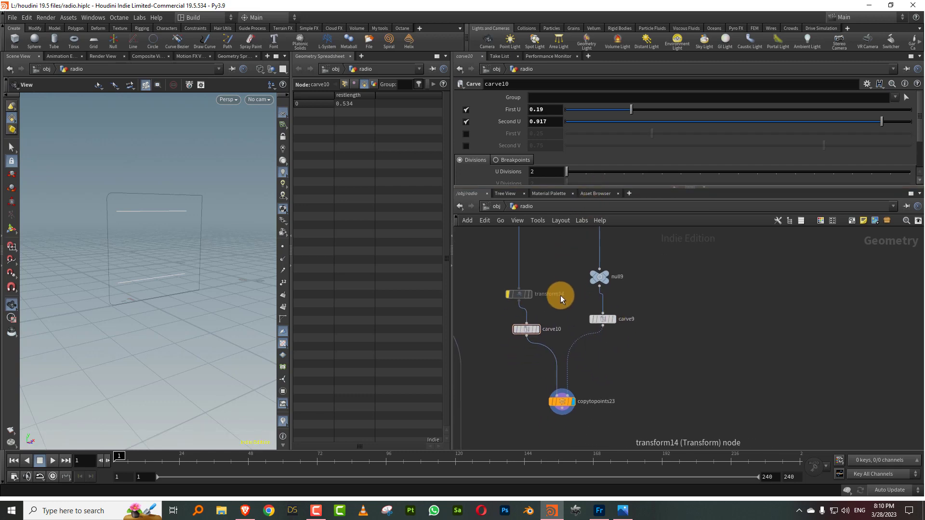
{"action": "key", "text": "Tab"}
{"action": "type", "text": "res"}
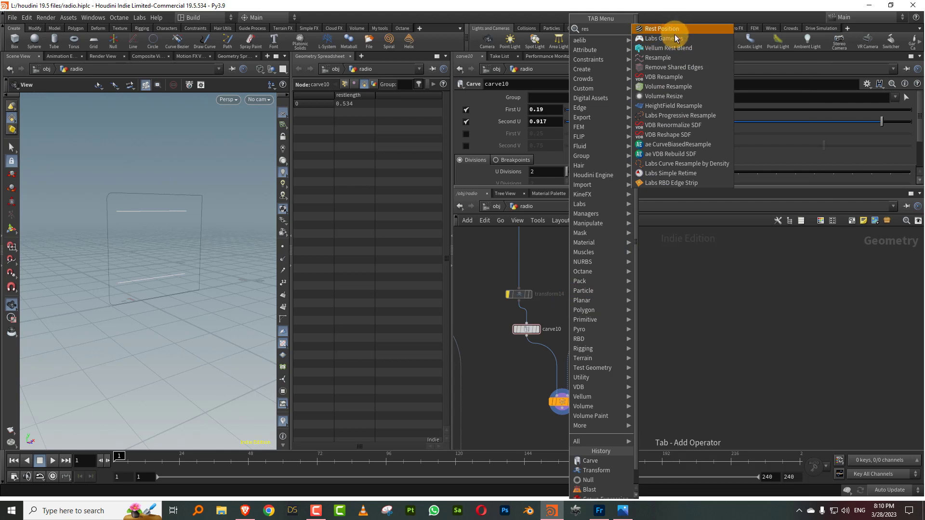
{"action": "left_click", "coordinate": [667, 67]}
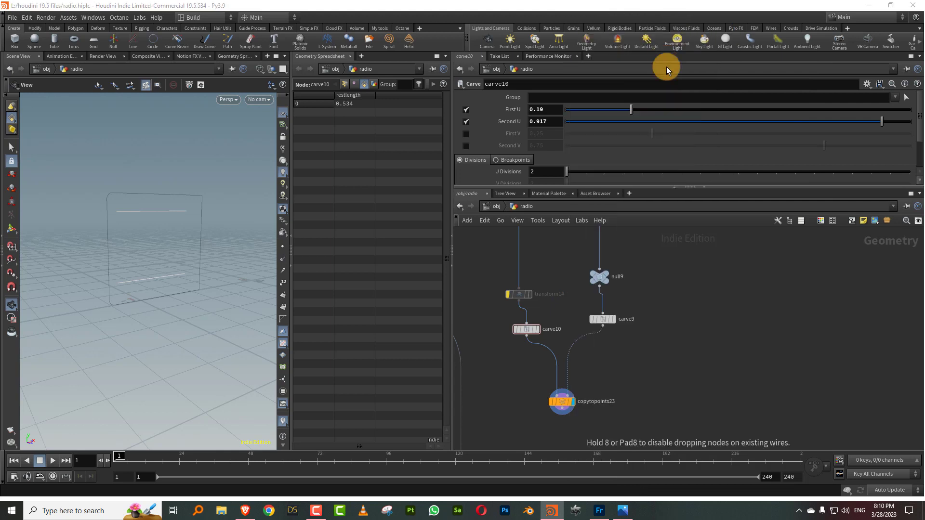
{"action": "left_click", "coordinate": [584, 344]}
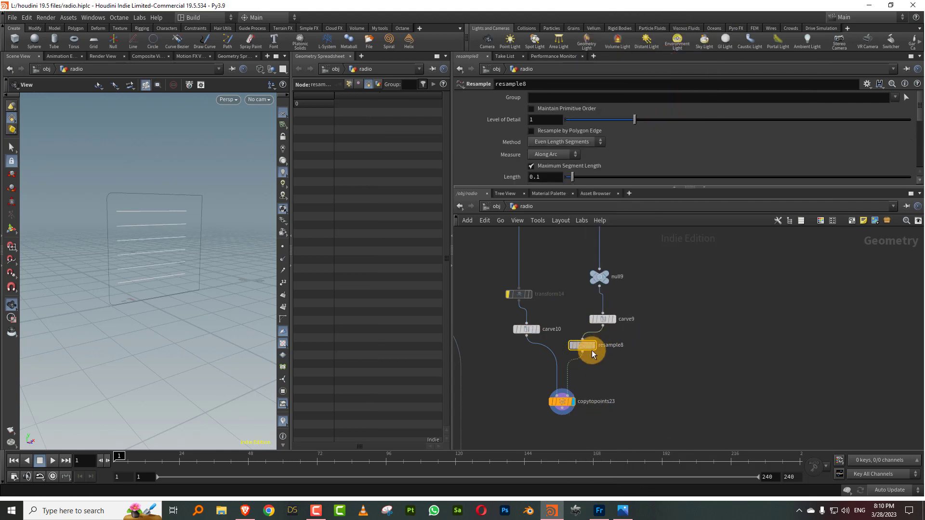
{"action": "left_click_drag", "start_coordinate": [590, 348], "coordinate": [601, 354]}
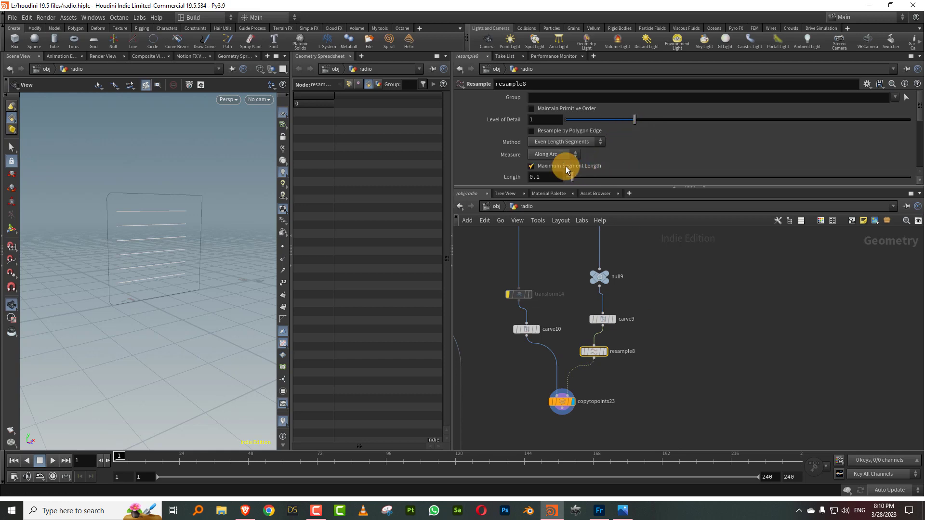
- Resample by segment count instead of length: disable Maximum Segment Length, enable Maximum Segments and set it to 8
{"action": "left_click_drag", "start_coordinate": [572, 190], "coordinate": [562, 262]}
{"action": "left_click", "coordinate": [549, 165]}
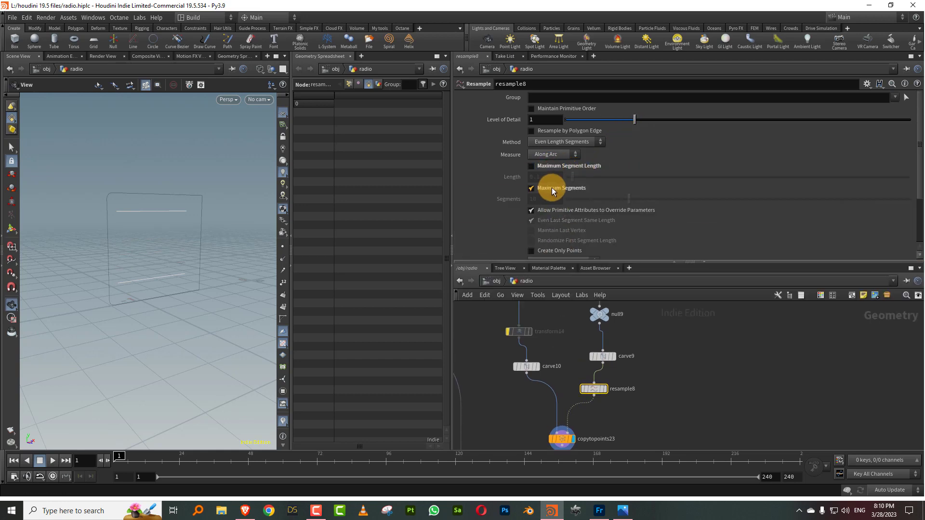
{"action": "left_click", "coordinate": [551, 188]}
{"action": "left_click_drag", "start_coordinate": [652, 196], "coordinate": [626, 208]}
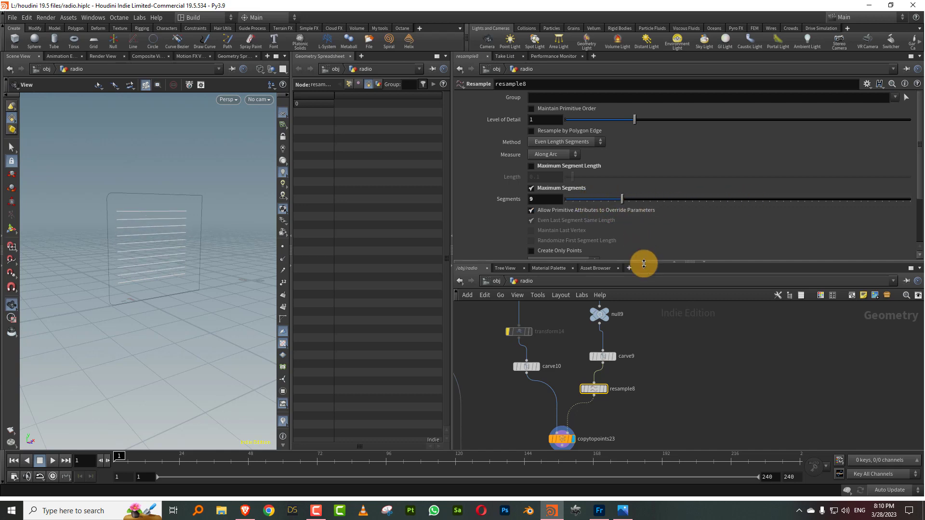
{"action": "left_click_drag", "start_coordinate": [648, 262], "coordinate": [648, 248]}
{"action": "mouse_move", "coordinate": [630, 202]}
{"action": "left_mouse_down"}
{"action": "mouse_move", "coordinate": [666, 203]}
{"action": "mouse_move", "coordinate": [622, 204]}
{"action": "left_mouse_up"}
- Add a Sweep node below copytopoints23, wire the copied lines into it and display its output
{"action": "left_click_drag", "start_coordinate": [650, 248], "coordinate": [657, 173]}
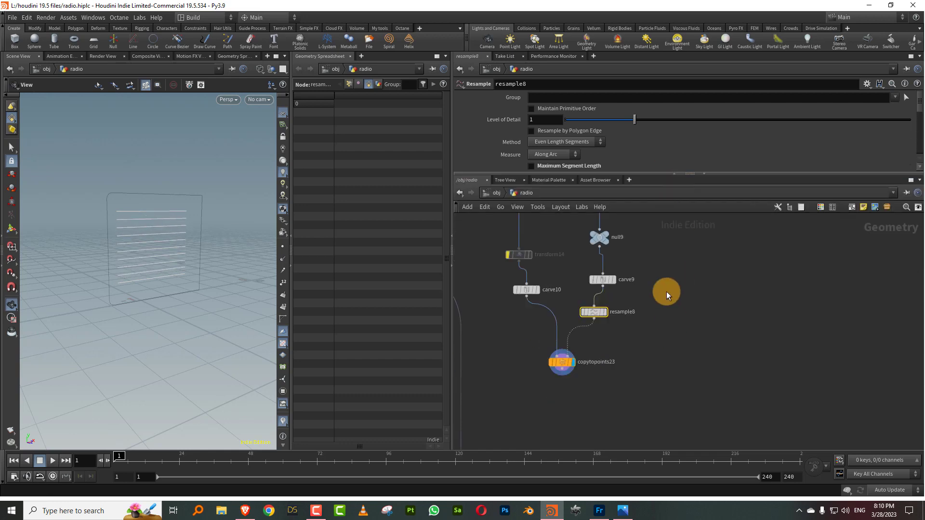
{"action": "key", "text": "Tab"}
{"action": "type", "text": "sw"}
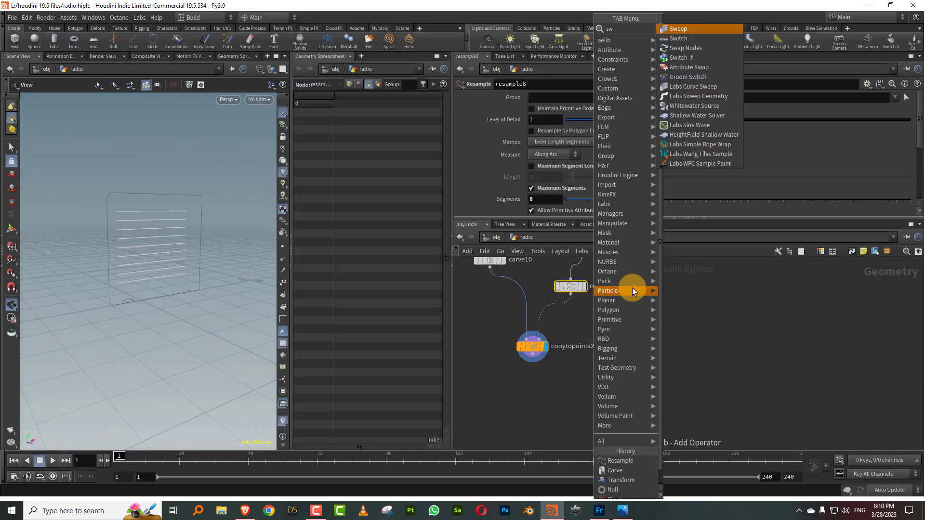
{"action": "left_click", "coordinate": [680, 30]}
{"action": "left_click", "coordinate": [539, 408]}
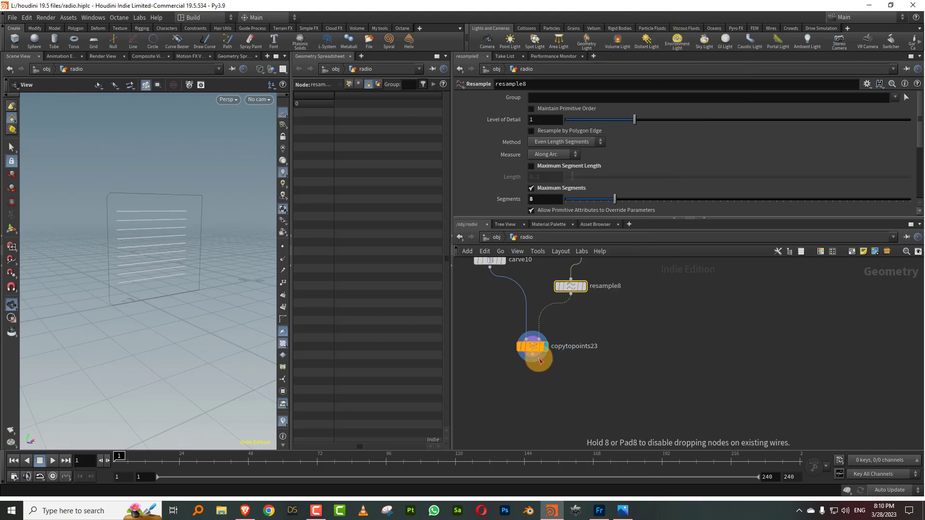
{"action": "left_click", "coordinate": [552, 405]}
- Set the sweep's surface shape to Ribbon and reduce its columns to the minimum
{"action": "left_click", "coordinate": [559, 144]}
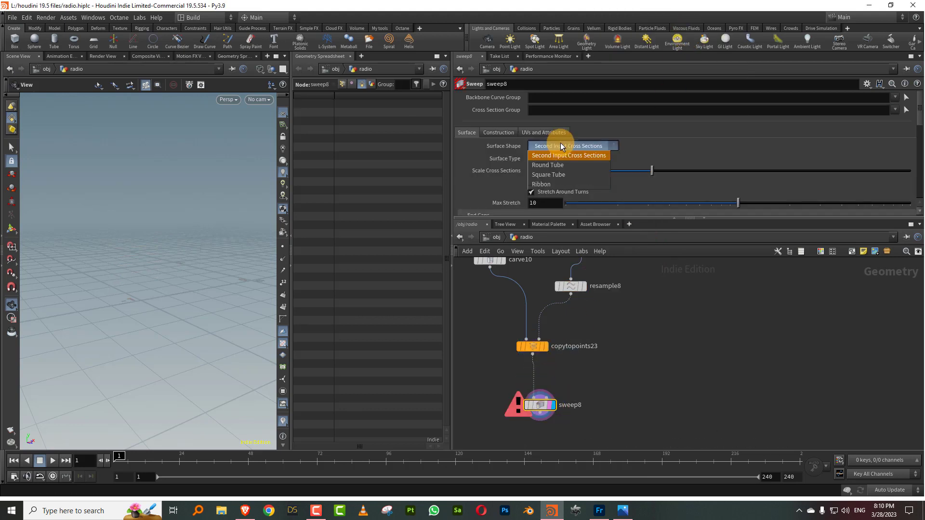
{"action": "left_click", "coordinate": [550, 184]}
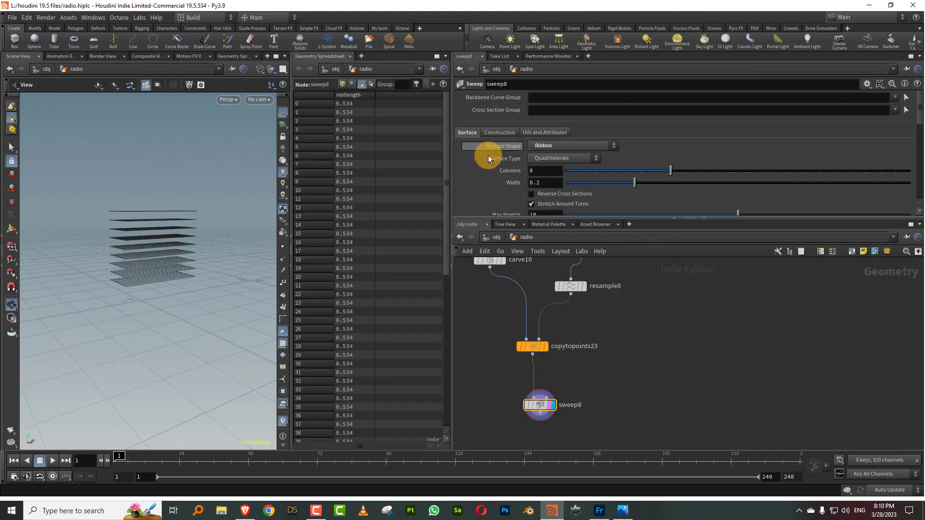
{"action": "left_click_drag", "start_coordinate": [670, 171], "coordinate": [535, 173]}
- Apply a roll of -90 to the swept ribbons and switch the viewport to shaded display
{"action": "scroll", "coordinate": [911, 144], "scroll_direction": "down", "scroll_amount": 10}
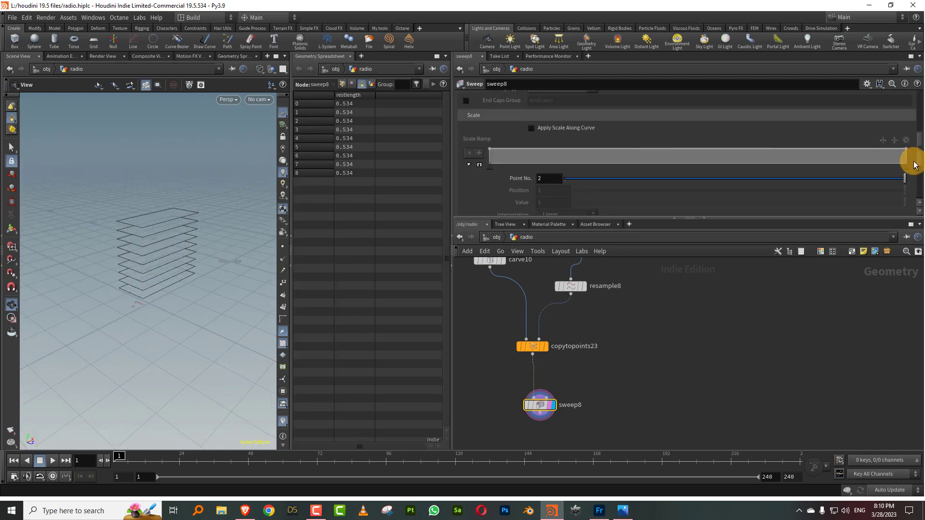
{"action": "scroll", "coordinate": [909, 185], "scroll_direction": "down", "scroll_amount": 3}
{"action": "left_click_drag", "start_coordinate": [754, 163], "coordinate": [698, 164]}
{"action": "key", "text": "w"}
{"action": "left_click_drag", "start_coordinate": [547, 163], "coordinate": [487, 177]}
{"action": "type", "text": "-"}
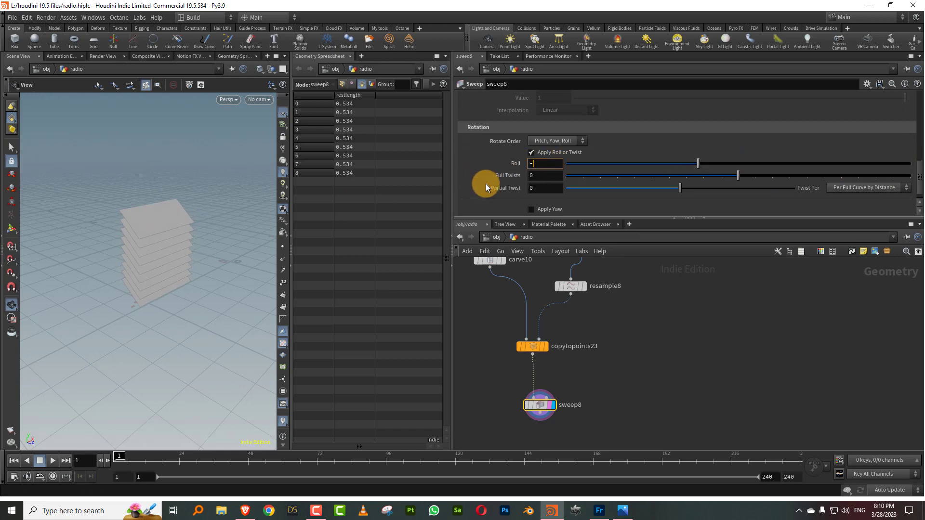
{"action": "type", "text": "90"}
{"action": "key", "text": "Return"}
- Narrow the ribbons to a width of 0.021 and inspect the strips up close
{"action": "scroll", "coordinate": [912, 127], "scroll_direction": "up", "scroll_amount": 5}
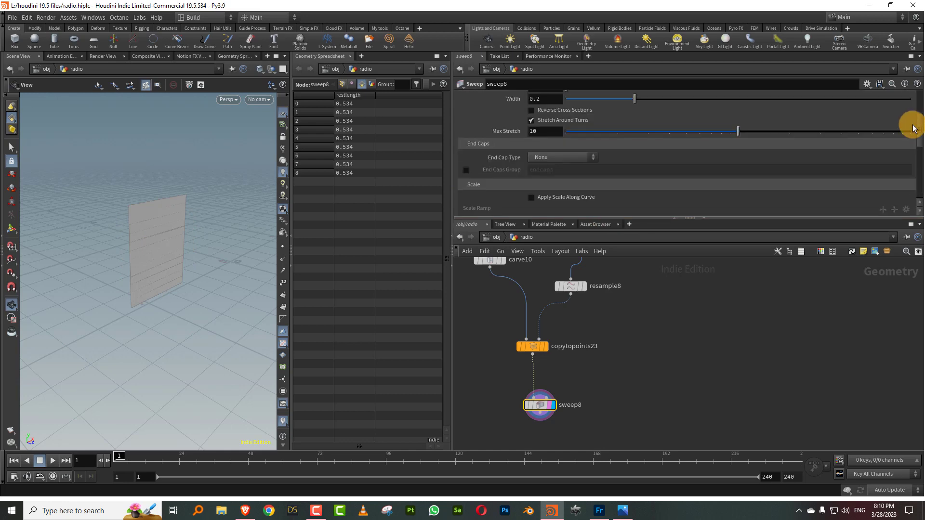
{"action": "left_click_drag", "start_coordinate": [632, 99], "coordinate": [599, 99]}
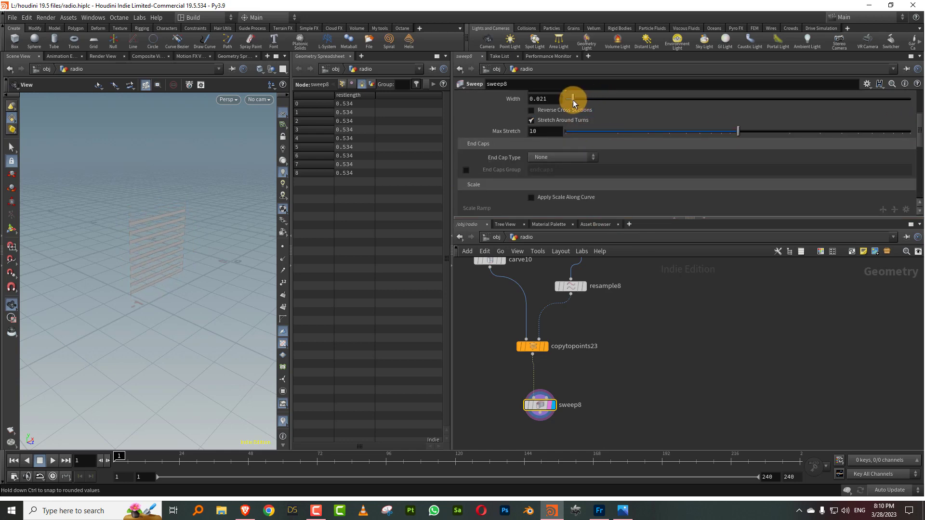
{"action": "right_click_drag", "start_coordinate": [130, 233], "coordinate": [239, 177]}
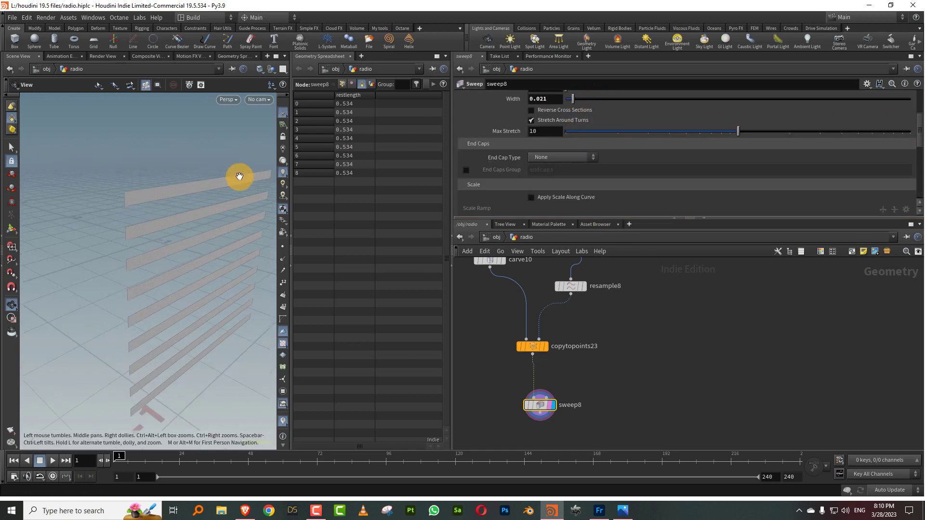
{"action": "left_click_drag", "start_coordinate": [213, 211], "coordinate": [172, 202]}
{"action": "left_click_drag", "start_coordinate": [291, 218], "coordinate": [392, 227]}
{"action": "left_click_drag", "start_coordinate": [282, 234], "coordinate": [187, 241]}
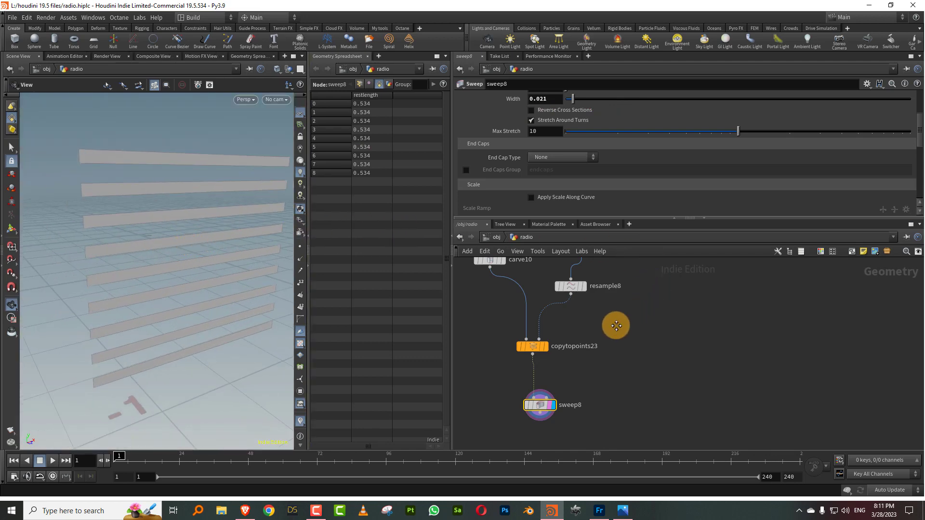
- Add a PolyBevel node after sweep8 and display its output
{"action": "key", "text": "Tab"}
{"action": "type", "text": "polybe"}
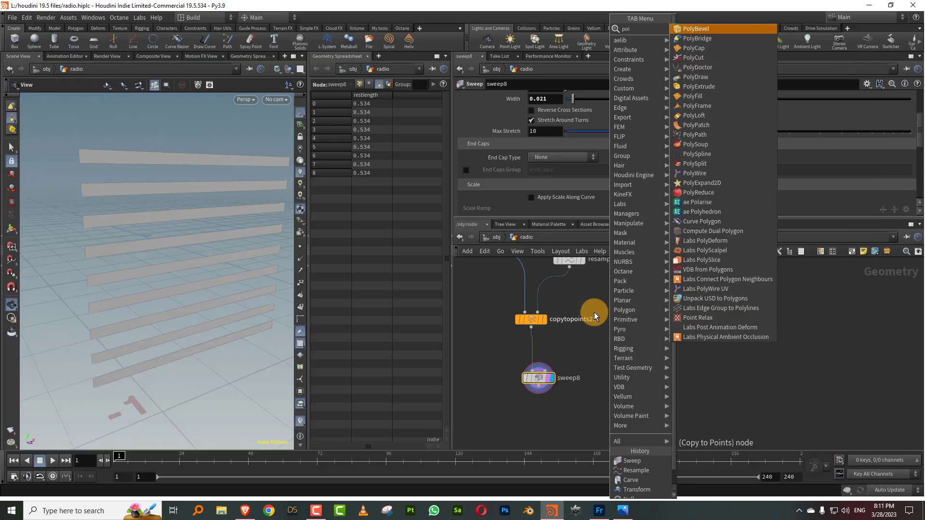
{"action": "left_click", "coordinate": [697, 28]}
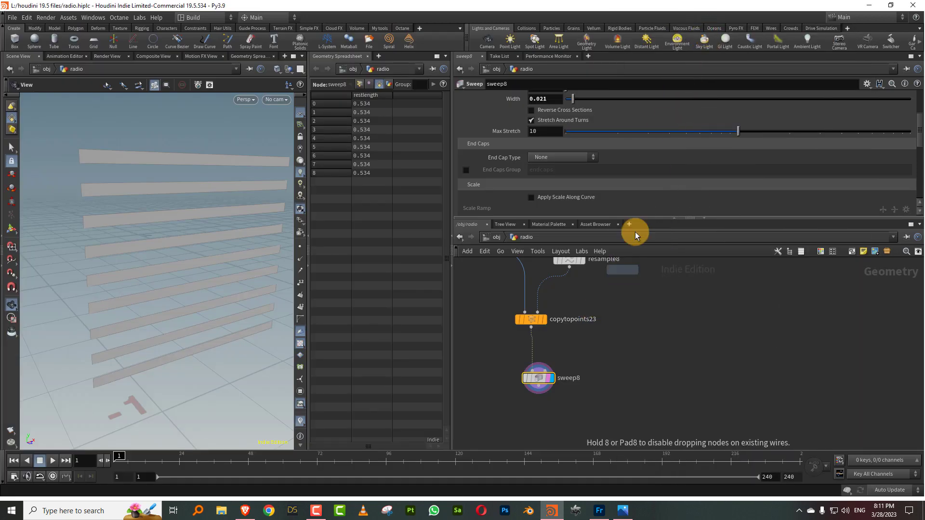
{"action": "left_click", "coordinate": [548, 375]}
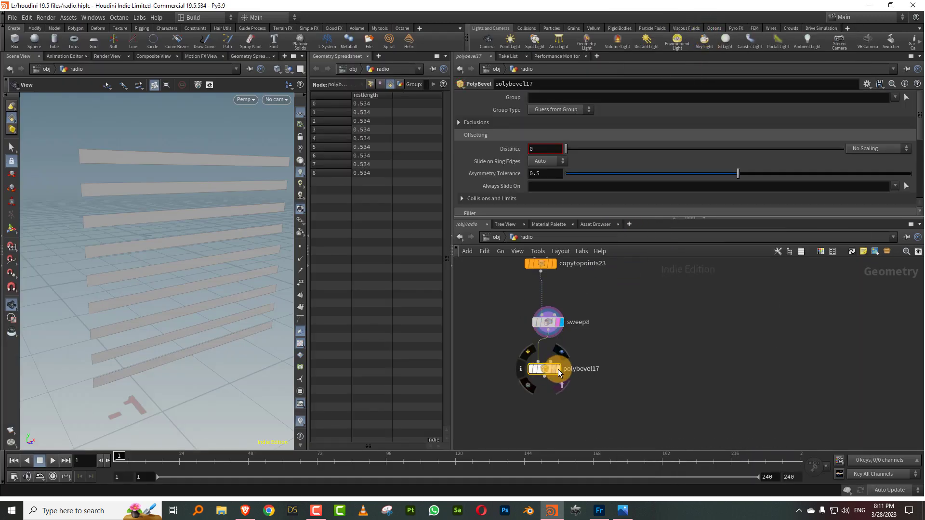
{"action": "left_click", "coordinate": [557, 369]}
- Bevel the strips by Points with a distance of 0.003 and view the corners in wireframe
{"action": "left_click", "coordinate": [552, 111]}
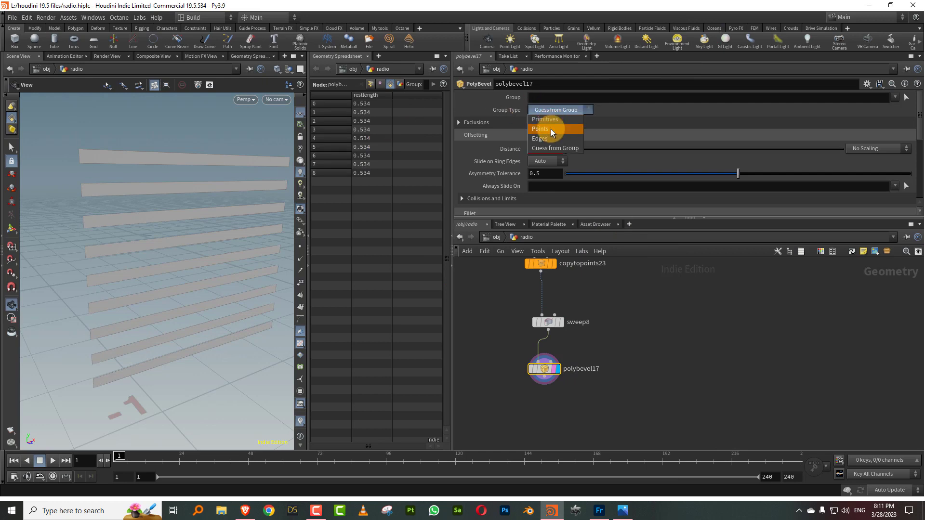
{"action": "left_click", "coordinate": [550, 129]}
{"action": "left_click", "coordinate": [306, 264]}
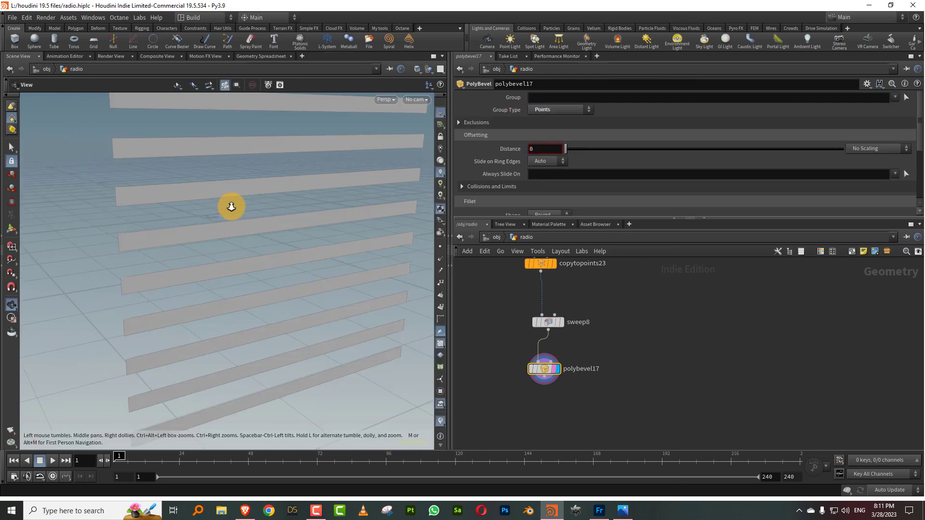
{"action": "mouse_move", "coordinate": [541, 149]}
{"action": "middle_mouse_down"}
{"action": "mouse_move", "coordinate": [538, 184]}
{"action": "mouse_move", "coordinate": [578, 185]}
{"action": "mouse_move", "coordinate": [562, 184]}
{"action": "middle_mouse_up"}
{"action": "key", "text": "w"}
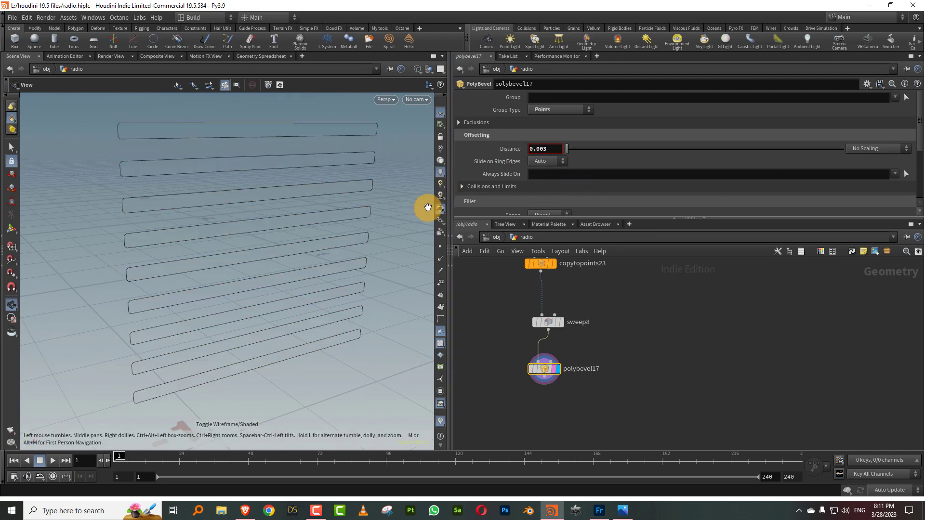
{"action": "left_click_drag", "start_coordinate": [380, 218], "coordinate": [385, 214]}
- Display the rounded panel from polybevel16 and move the polybevel17 node down beside it in the network
{"action": "scroll", "coordinate": [896, 144], "scroll_direction": "down", "scroll_amount": 5}
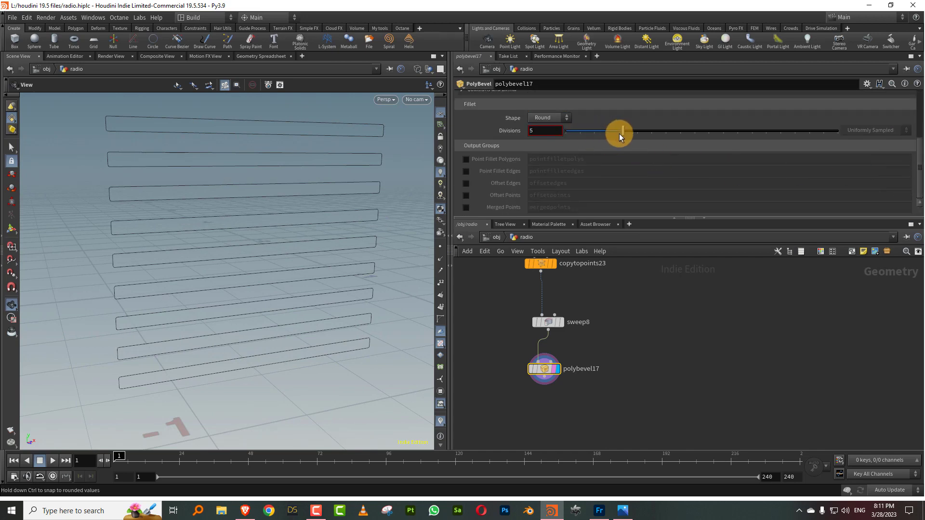
{"action": "left_click_drag", "start_coordinate": [690, 218], "coordinate": [689, 147]}
{"action": "scroll", "coordinate": [634, 272], "scroll_direction": "down", "scroll_amount": 4}
{"action": "middle_click_drag", "start_coordinate": [620, 286], "coordinate": [599, 279]}
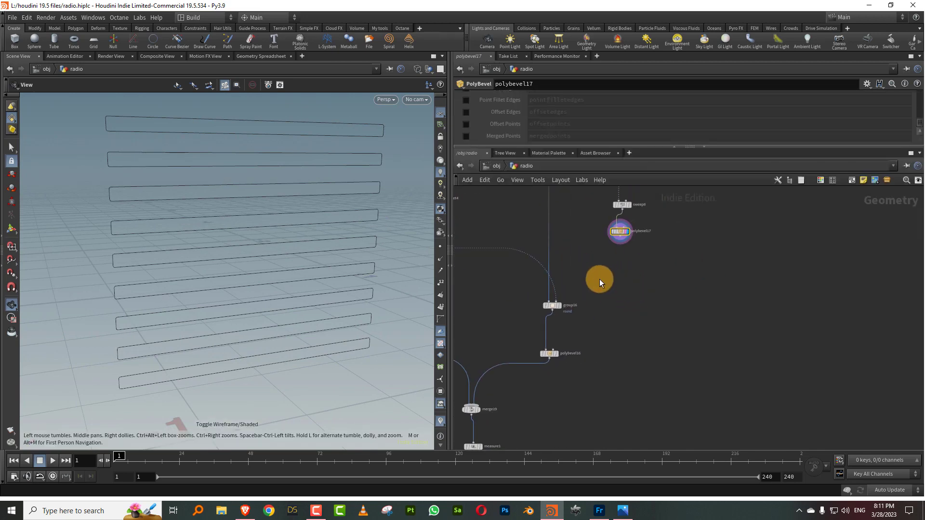
{"action": "scroll", "coordinate": [553, 347], "scroll_direction": "up", "scroll_amount": 2}
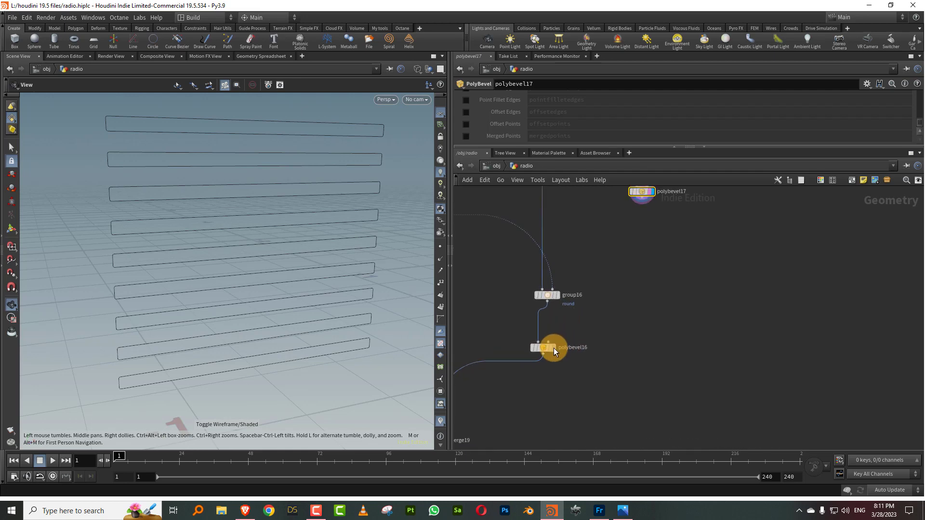
{"action": "left_click", "coordinate": [556, 348]}
{"action": "key", "text": "h"}
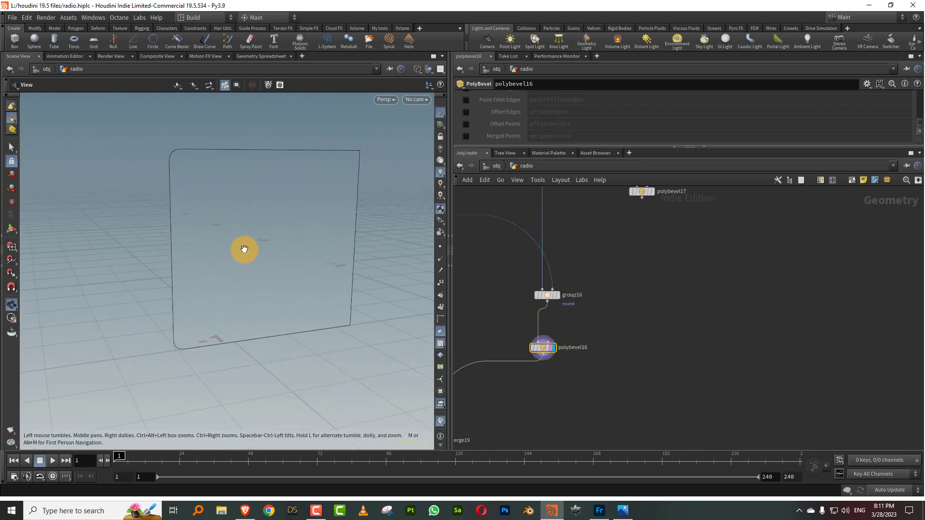
{"action": "middle_click_drag", "start_coordinate": [595, 247], "coordinate": [527, 336]}
{"action": "left_click_drag", "start_coordinate": [580, 284], "coordinate": [565, 431]}
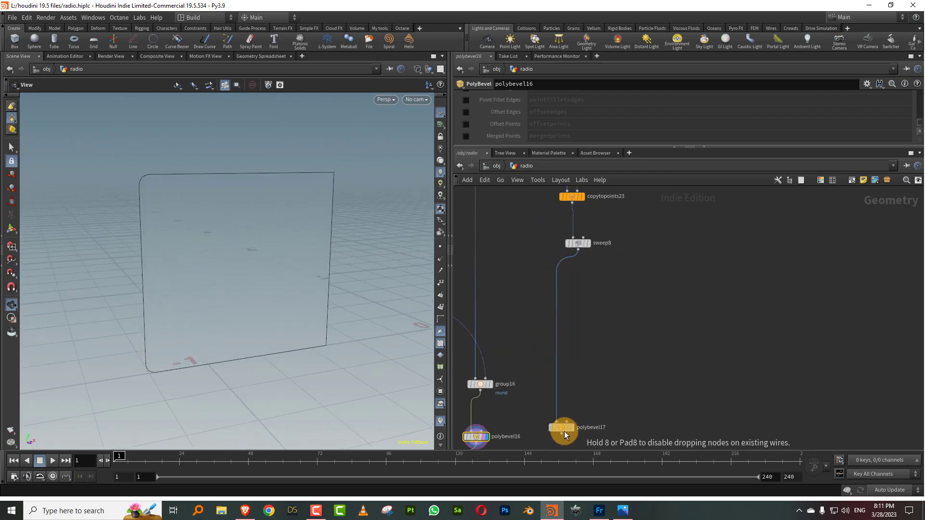
- Combine polybevel16 and polybevel17 in a new Merge node, display its output and switch the viewport to shaded
{"action": "middle_click_drag", "start_coordinate": [609, 326], "coordinate": [560, 343]}
{"action": "key", "text": "Tab"}
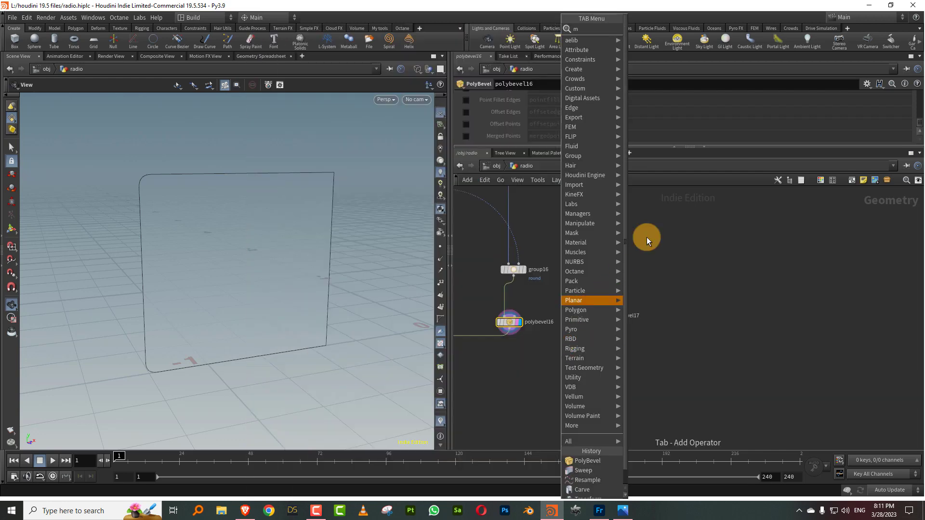
{"action": "type", "text": "mer"}
{"action": "left_click", "coordinate": [660, 27]}
{"action": "left_click", "coordinate": [539, 375]}
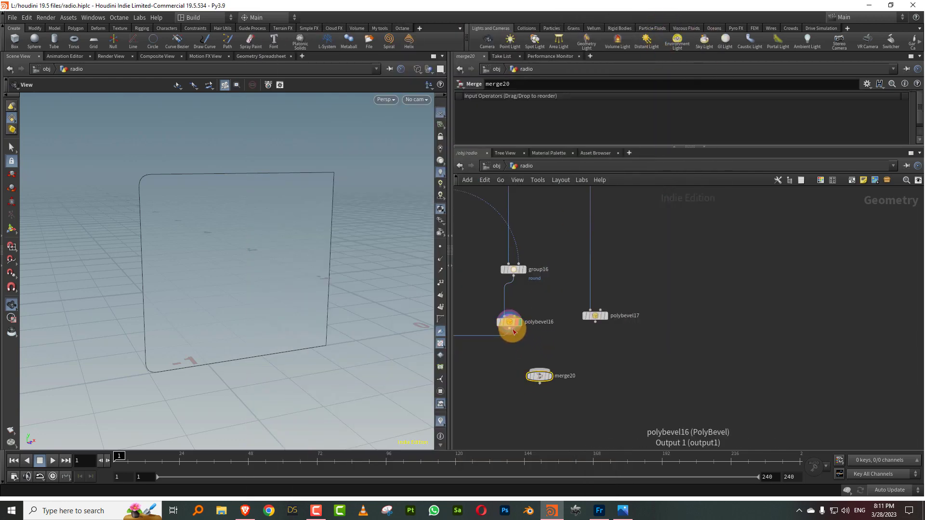
{"action": "left_click_drag", "start_coordinate": [596, 329], "coordinate": [540, 370]}
{"action": "left_click", "coordinate": [549, 377]}
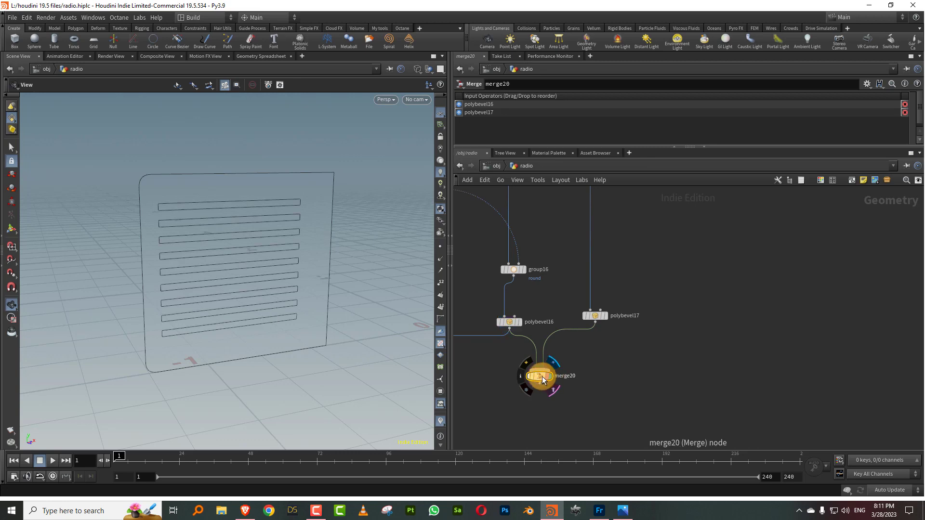
{"action": "key", "text": "w"}
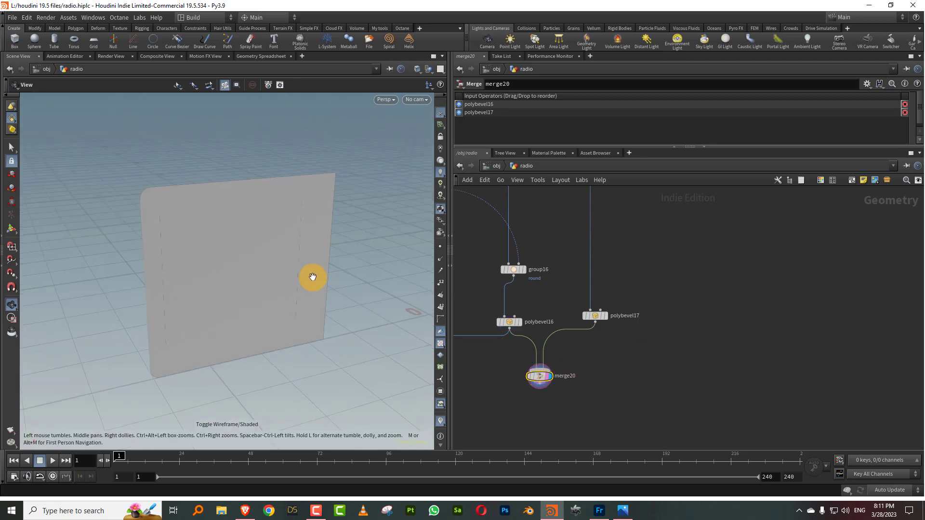
- Add a Hole node after merge20, display it and inspect the slots cut into the panel
{"action": "key", "text": "Tab"}
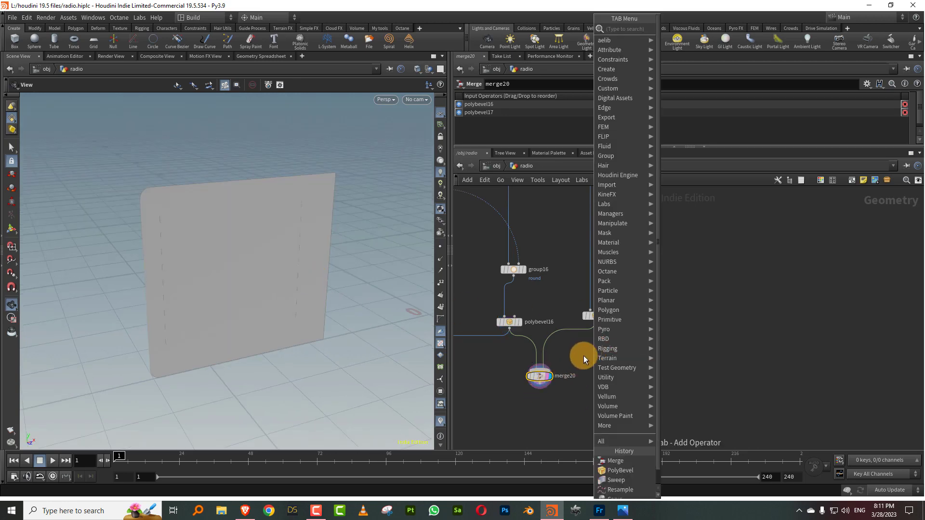
{"action": "type", "text": "hole"}
{"action": "left_click", "coordinate": [674, 30]}
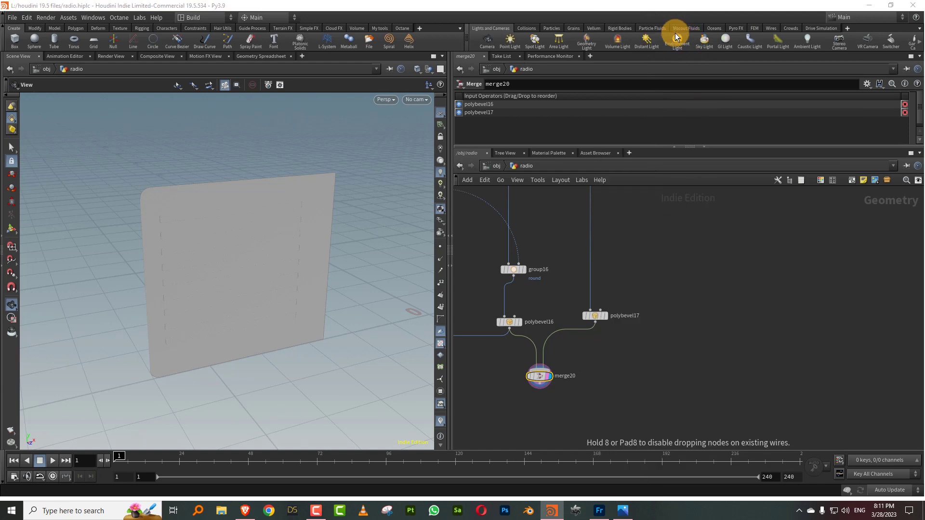
{"action": "left_click", "coordinate": [541, 421]}
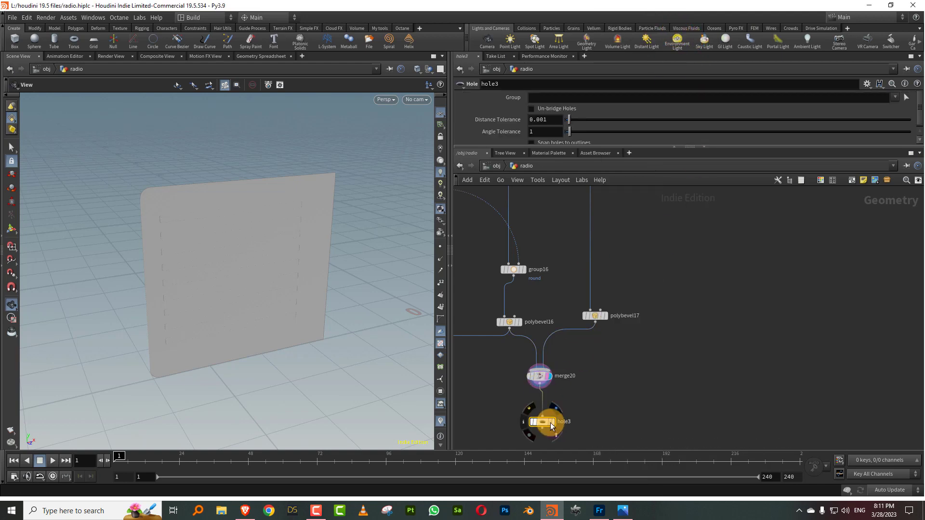
{"action": "left_click", "coordinate": [552, 424]}
{"action": "left_click_drag", "start_coordinate": [270, 277], "coordinate": [260, 255]}
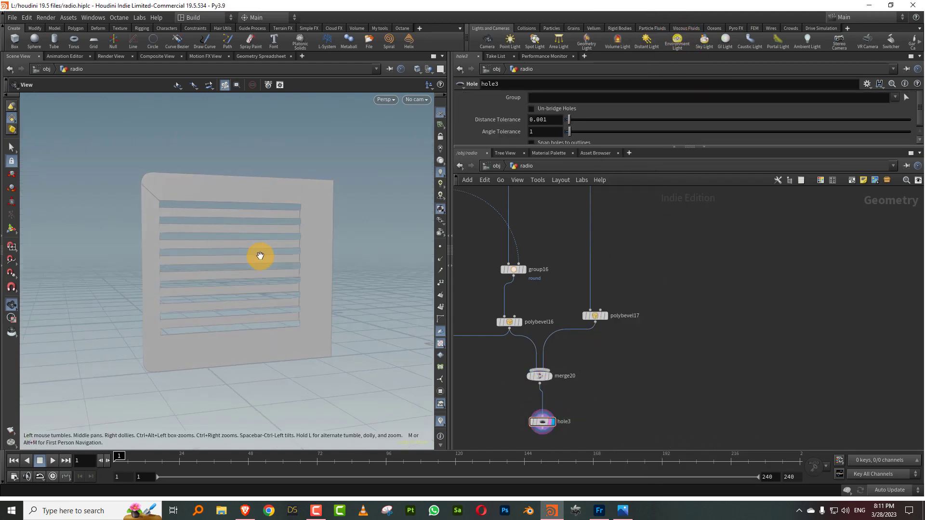
{"action": "key", "text": "w"}
{"action": "key", "text": "w"}
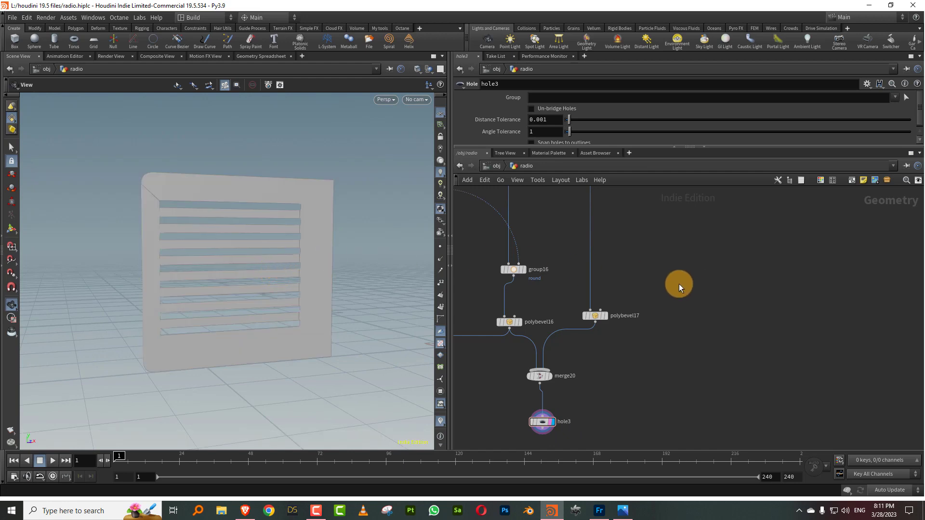
- Display the copied lines of copytopoints23 and turn on point display in the viewport
{"action": "scroll", "coordinate": [664, 259], "scroll_direction": "down", "scroll_amount": 4}
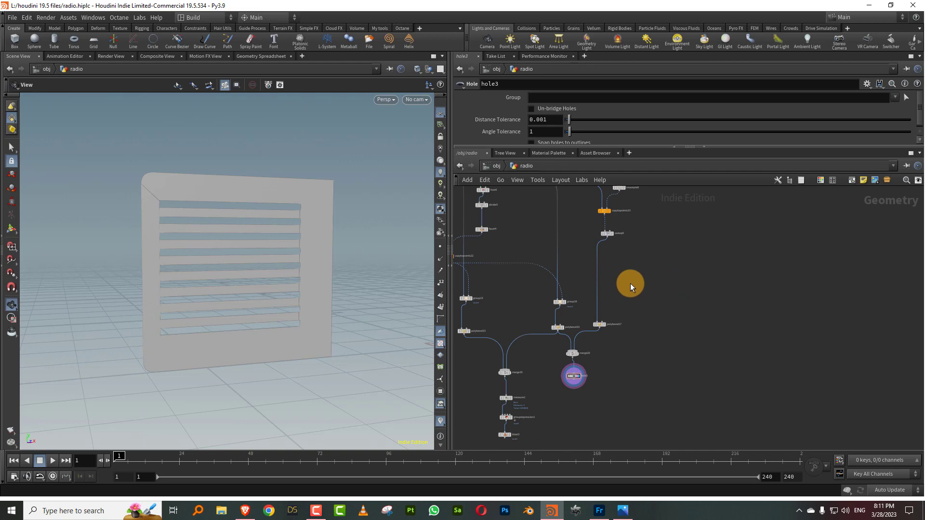
{"action": "scroll", "coordinate": [590, 273], "scroll_direction": "up", "scroll_amount": 6}
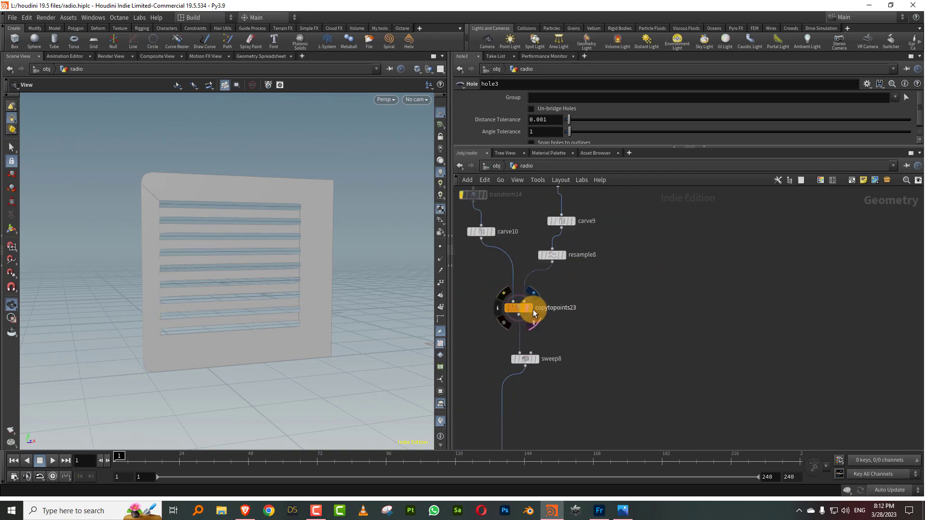
{"action": "left_click", "coordinate": [531, 309]}
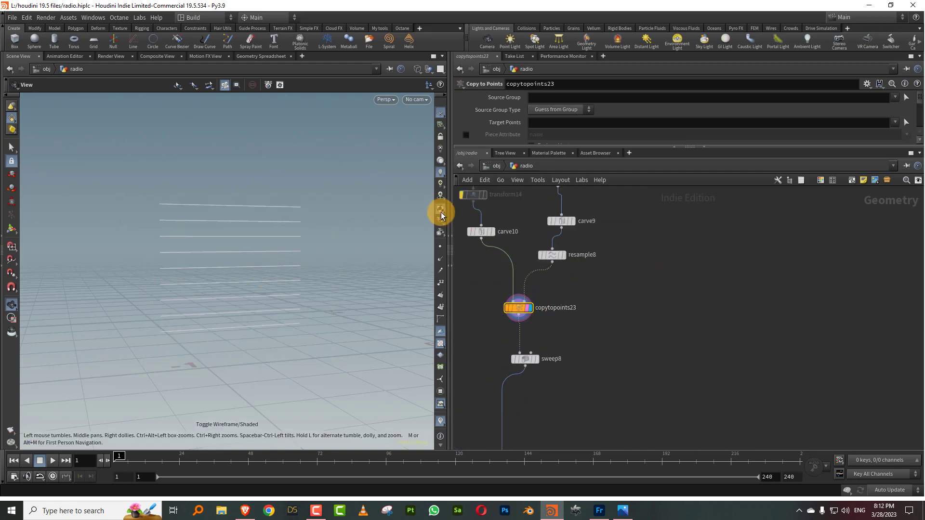
{"action": "left_click", "coordinate": [440, 246]}
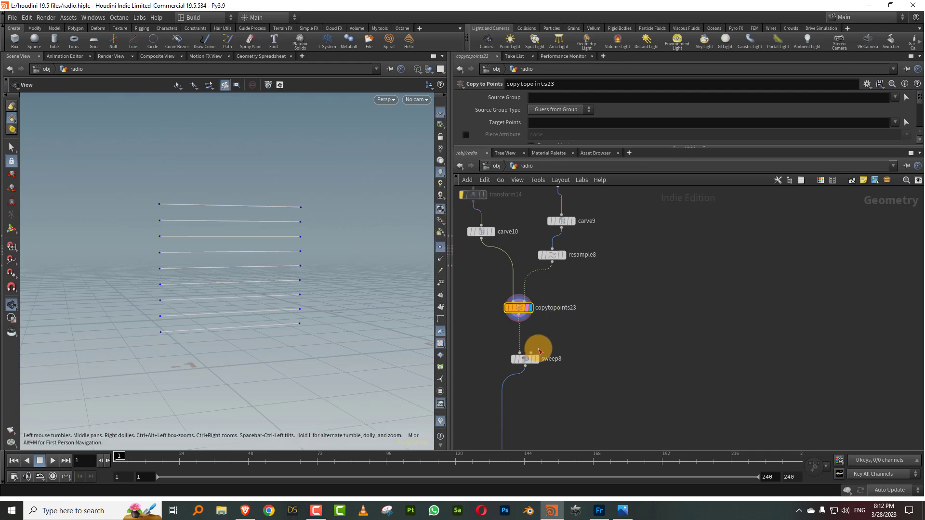
- Branch a Resample node off copytopoints23, display it and set its maximum segment length to 0.056
{"action": "left_click", "coordinate": [538, 351]}
{"action": "key", "text": "Tab"}
{"action": "type", "text": "resa"}
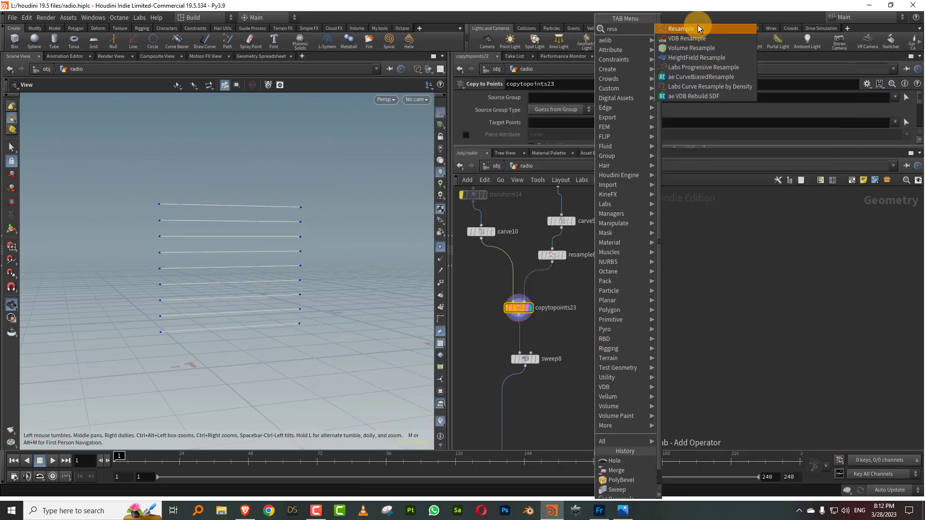
{"action": "left_click", "coordinate": [697, 29]}
{"action": "left_click", "coordinate": [606, 371]}
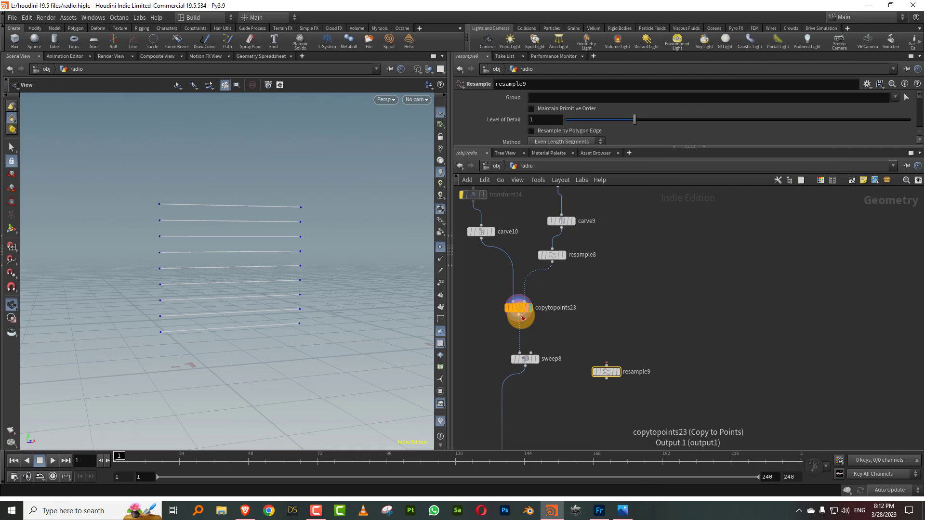
{"action": "left_click", "coordinate": [625, 371]}
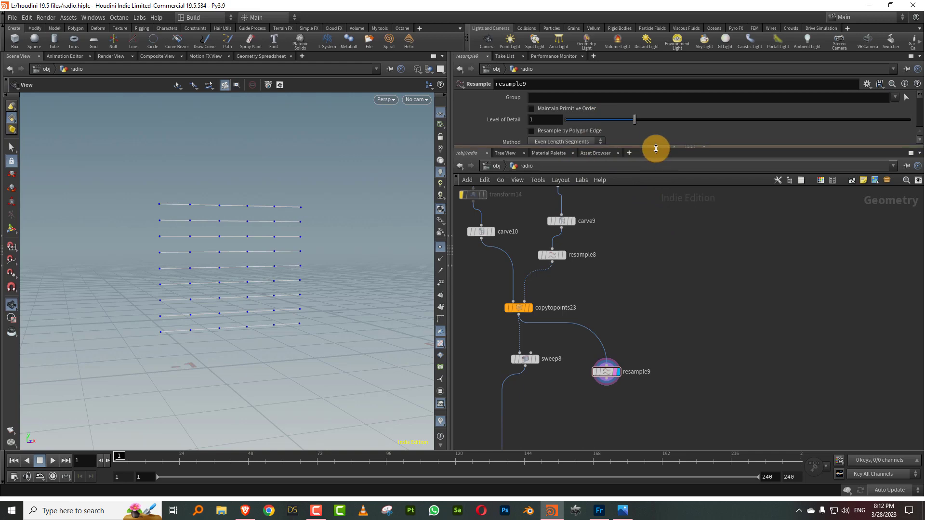
{"action": "left_click_drag", "start_coordinate": [656, 148], "coordinate": [648, 244]}
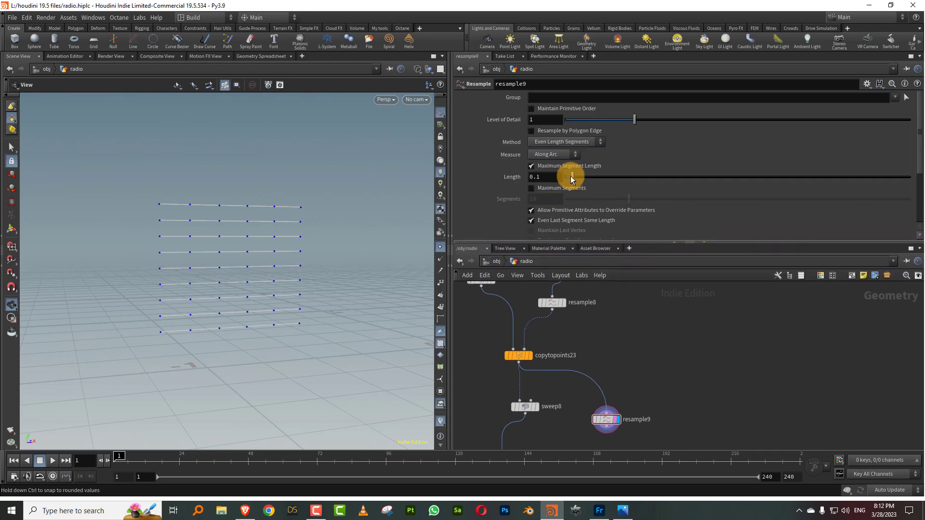
{"action": "left_click_drag", "start_coordinate": [571, 176], "coordinate": [568, 176]}
- Add a Circle node beside resample9 in the network
{"action": "middle_click_drag", "start_coordinate": [698, 380], "coordinate": [667, 340]}
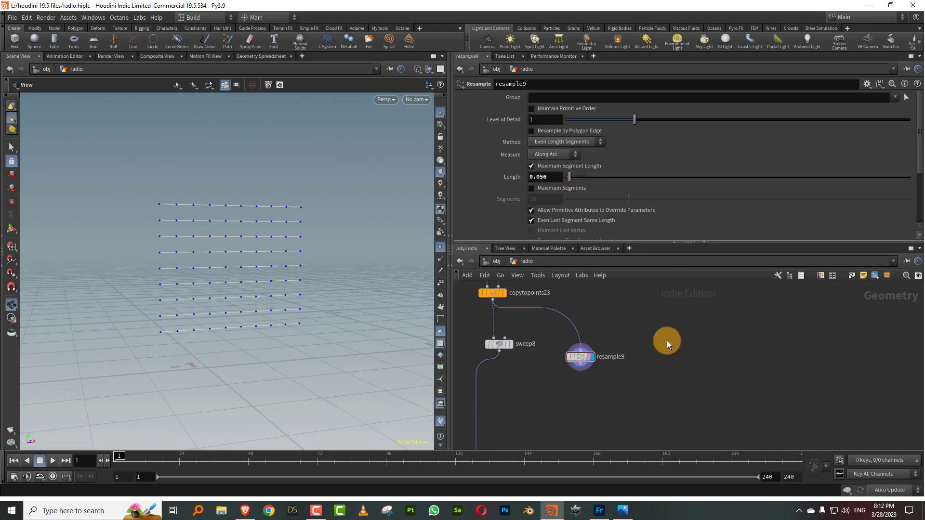
{"action": "key", "text": "Tab"}
{"action": "type", "text": "c"}
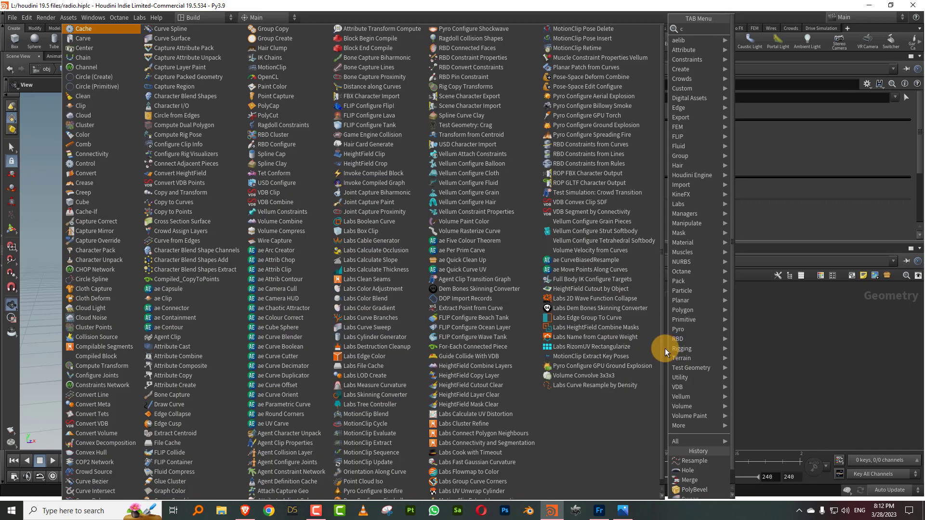
{"action": "type", "text": "irc"}
{"action": "left_click", "coordinate": [783, 31]}
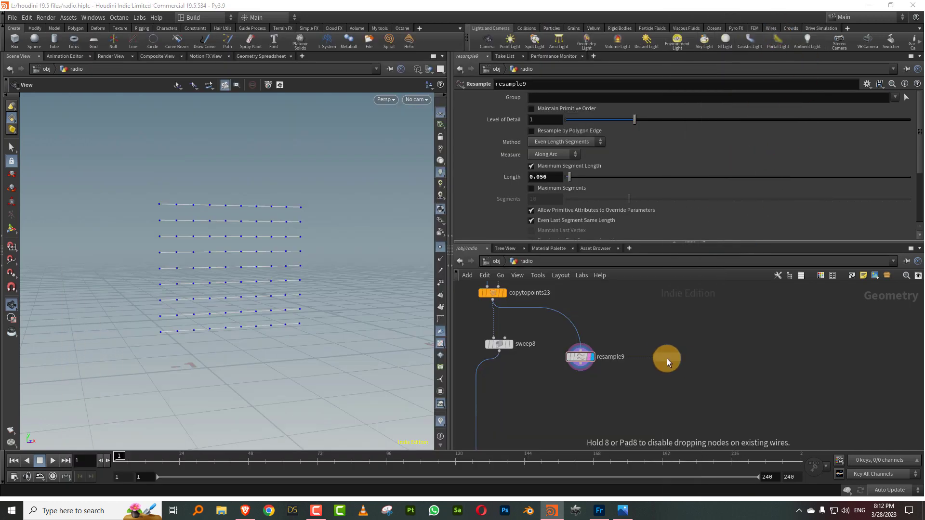
{"action": "left_click", "coordinate": [666, 358]}
- Add a Copy to Points node that places circle5 on the points of resample9, and display it
{"action": "key", "text": "Tab"}
{"action": "type", "text": "copy"}
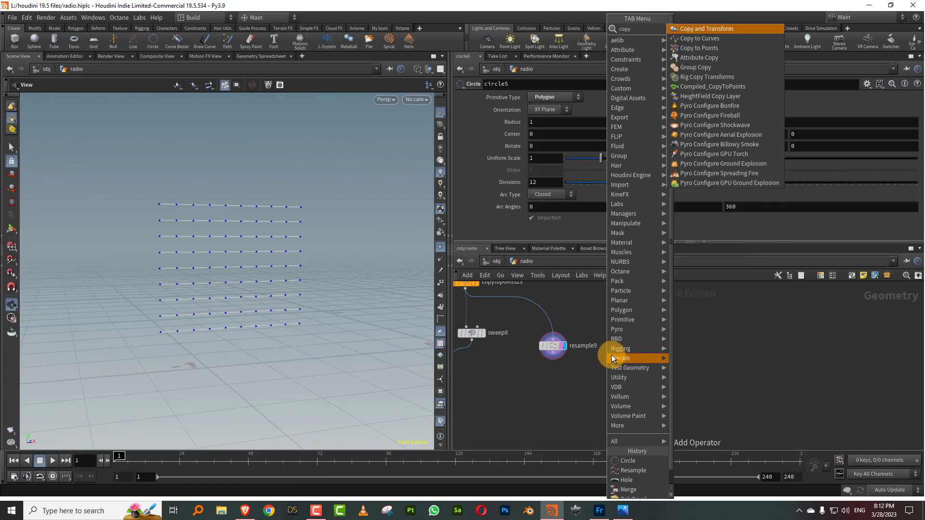
{"action": "left_click", "coordinate": [714, 46]}
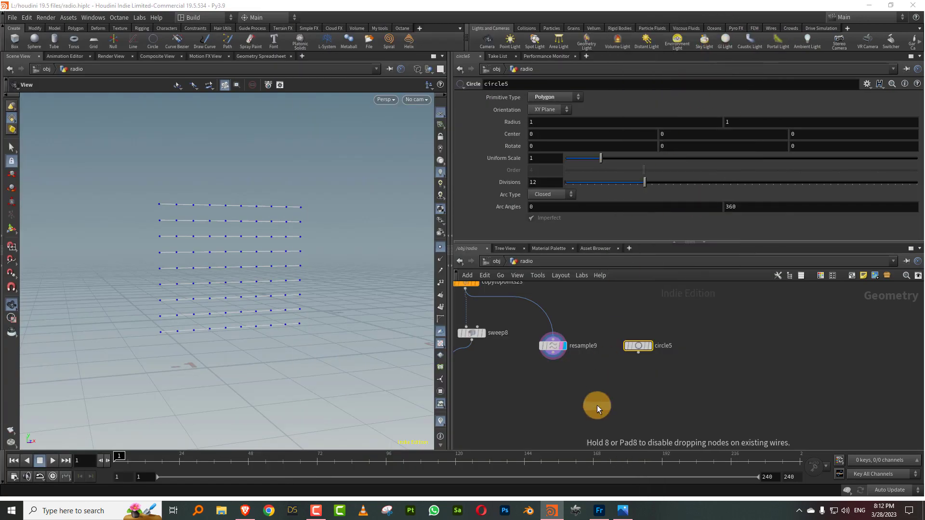
{"action": "left_click", "coordinate": [598, 406]}
{"action": "left_click", "coordinate": [611, 405]}
- Shrink the copied circle to a radius of 0.1 and a uniform scale of 0.12, with 20 divisions
{"action": "left_click", "coordinate": [637, 346]}
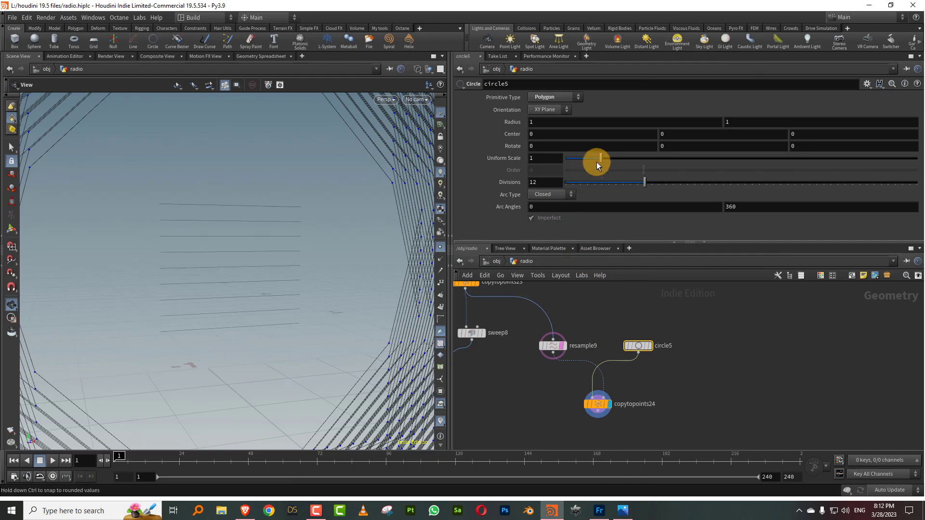
{"action": "left_click_drag", "start_coordinate": [660, 186], "coordinate": [919, 185]}
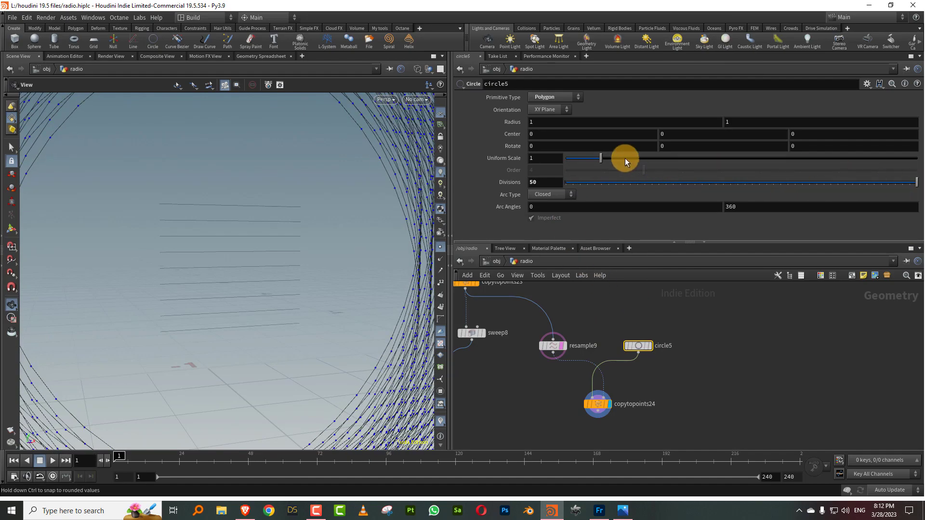
{"action": "left_click_drag", "start_coordinate": [625, 158], "coordinate": [571, 158]}
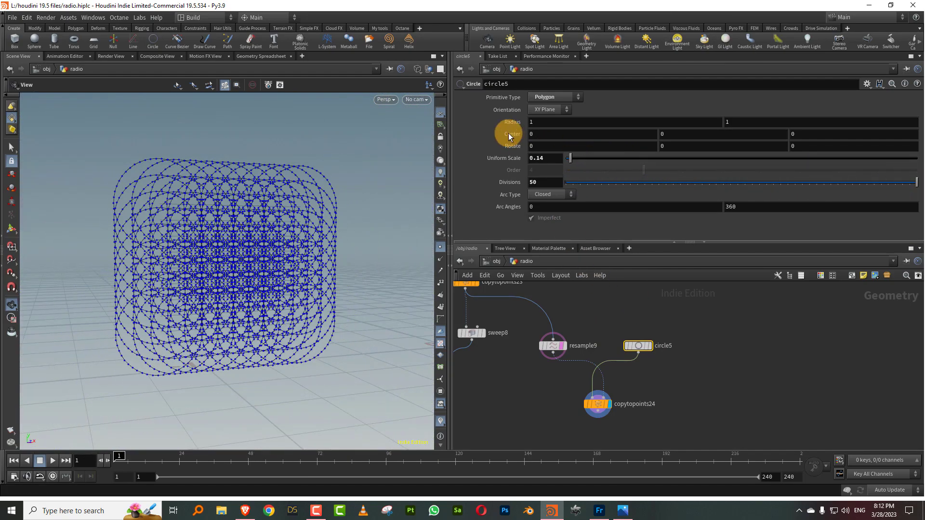
{"action": "middle_click_drag", "start_coordinate": [509, 123], "coordinate": [465, 125]}
{"action": "left_click_drag", "start_coordinate": [545, 180], "coordinate": [482, 178]}
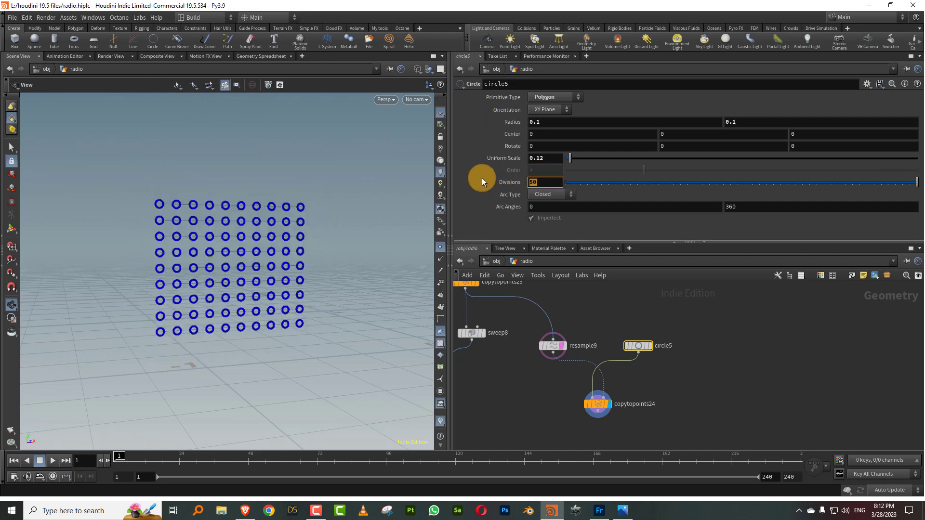
{"action": "type", "text": "20"}
{"action": "key", "text": "Return"}
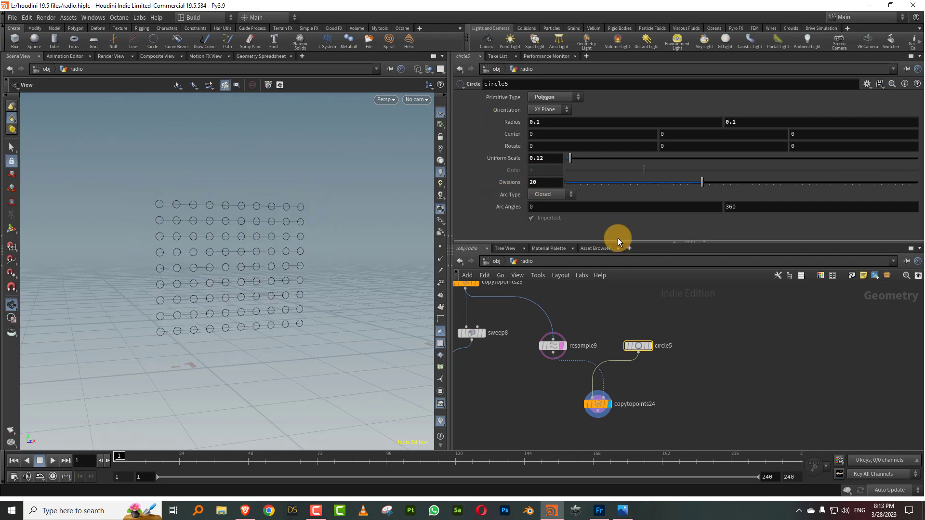
- Insert a Switch node on the wire between polybevel17 and merge20 and move it clear of the other nodes
{"action": "left_click_drag", "start_coordinate": [617, 240], "coordinate": [619, 135]}
{"action": "scroll", "coordinate": [727, 206], "scroll_direction": "down", "scroll_amount": 3}
{"action": "scroll", "coordinate": [671, 284], "scroll_direction": "down", "scroll_amount": 2}
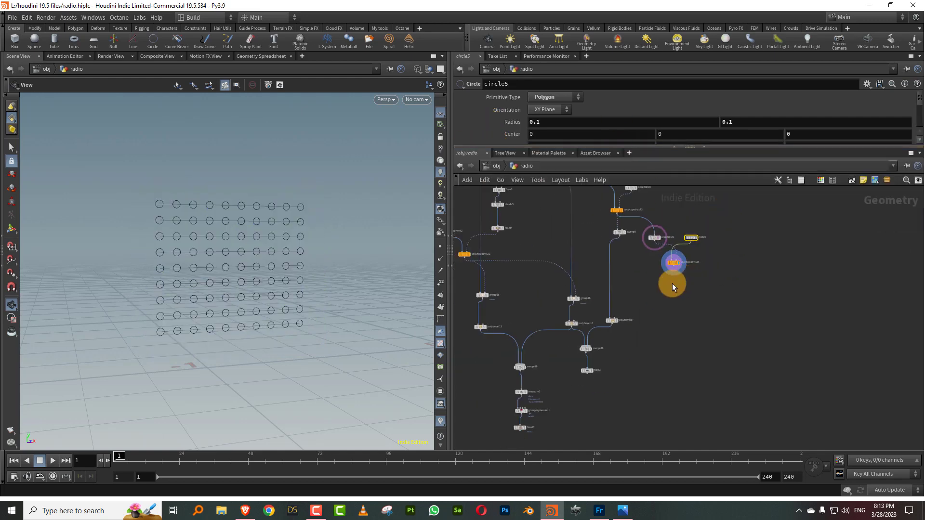
{"action": "scroll", "coordinate": [622, 330], "scroll_direction": "up", "scroll_amount": 4}
{"action": "key", "text": "Tab"}
{"action": "type", "text": "swi"}
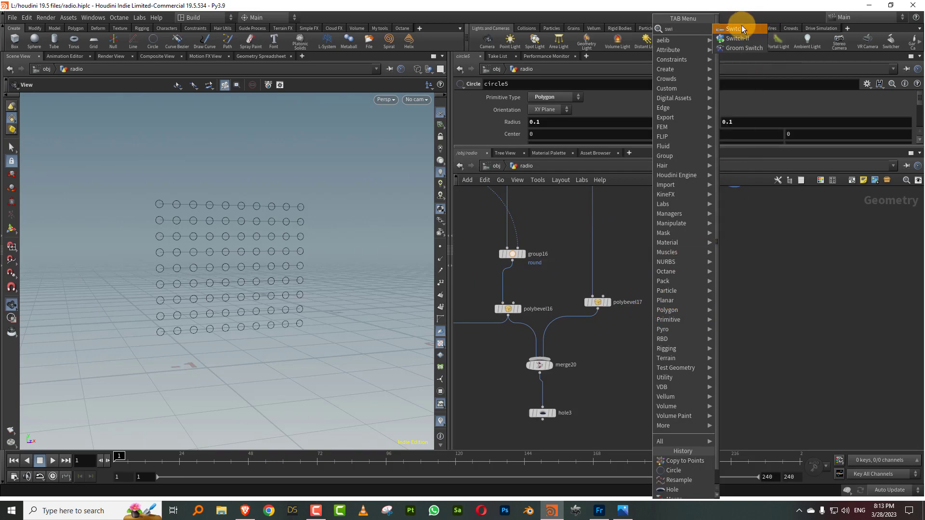
{"action": "left_click", "coordinate": [742, 29]}
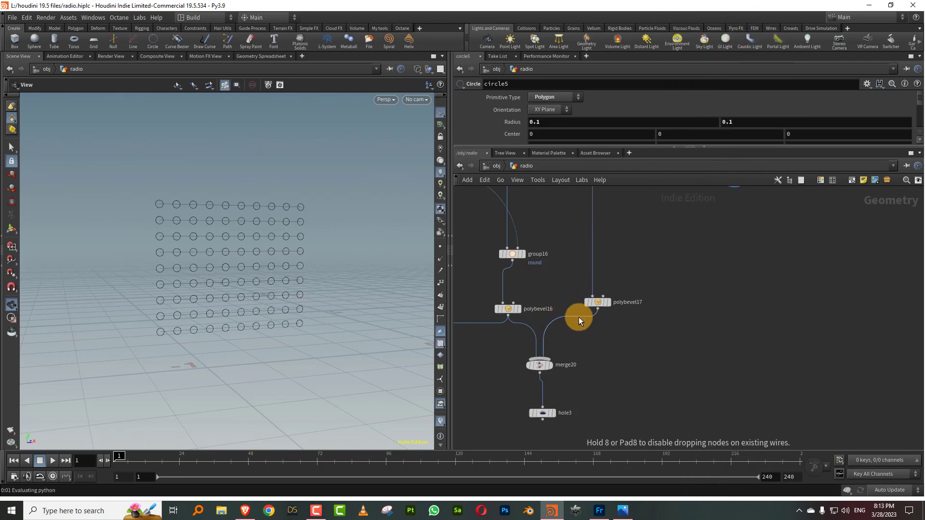
{"action": "left_click", "coordinate": [558, 329]}
{"action": "left_click_drag", "start_coordinate": [562, 327], "coordinate": [711, 337]}
- Connect copytopoints24 as the second input of switch1
{"action": "middle_click_drag", "start_coordinate": [758, 222], "coordinate": [743, 187]}
{"action": "left_click", "coordinate": [622, 275]}
{"action": "left_click", "coordinate": [598, 422]}
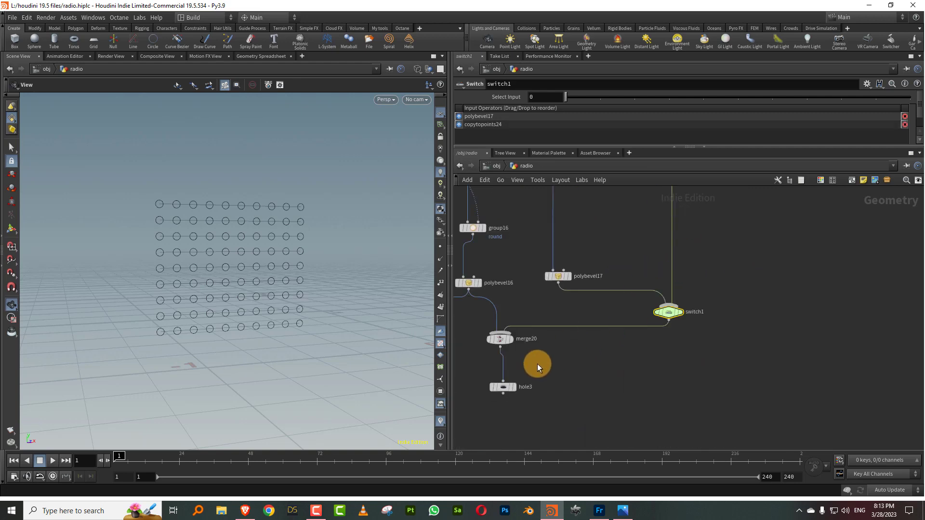
- Display hole3 and toggle switch1's Select Input between 0 and 1 to compare strips and circles, leaving it at 1
{"action": "left_click", "coordinate": [513, 385]}
{"action": "left_click", "coordinate": [503, 387]}
{"action": "middle_click_drag", "start_coordinate": [489, 346], "coordinate": [617, 308]}
{"action": "left_click", "coordinate": [688, 279]}
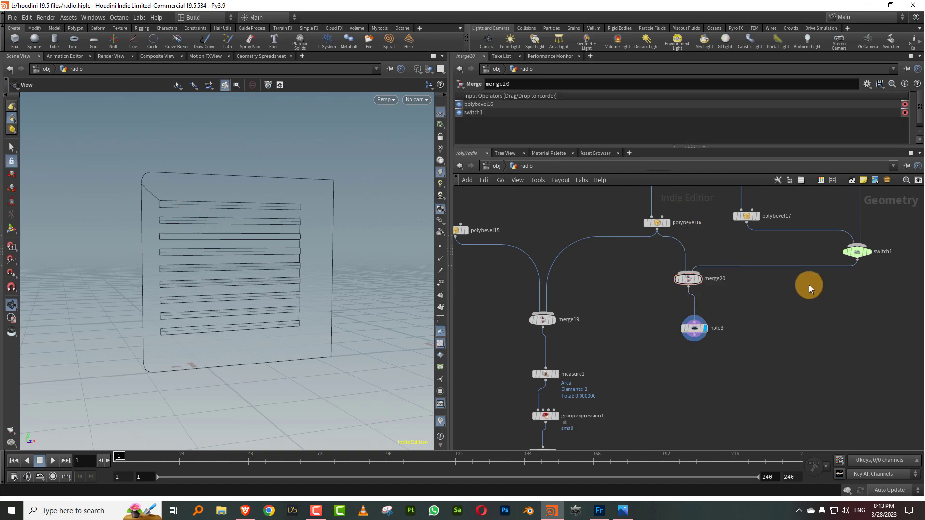
{"action": "left_click", "coordinate": [856, 252]}
{"action": "left_click", "coordinate": [597, 99]}
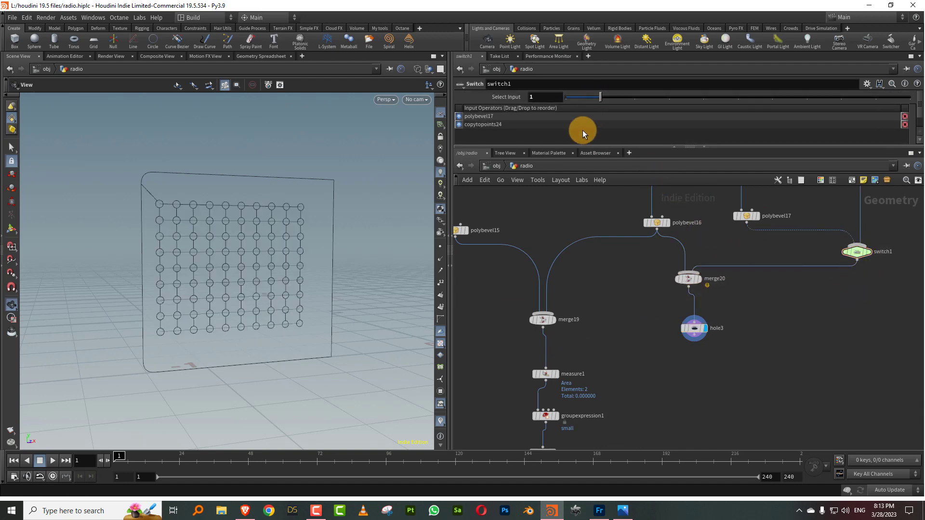
{"action": "left_click", "coordinate": [396, 213]}
{"action": "left_click", "coordinate": [565, 96]}
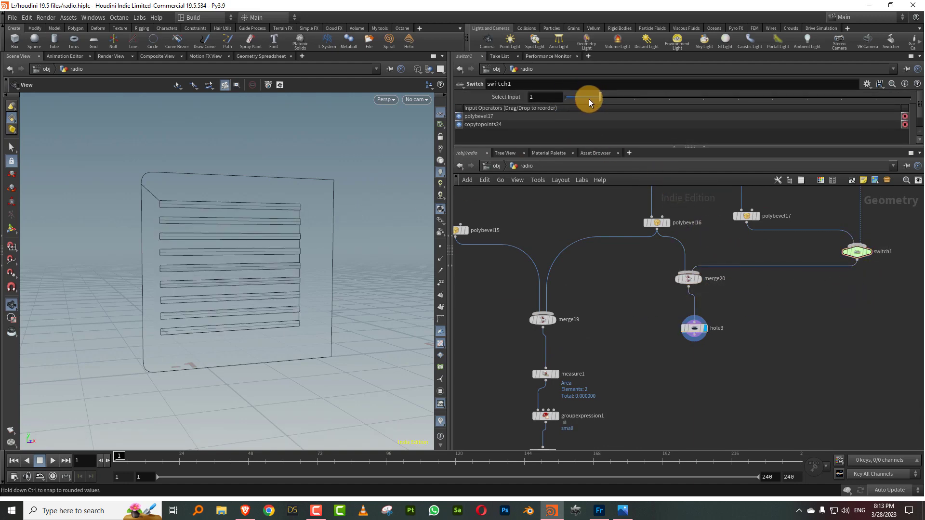
{"action": "left_click_drag", "start_coordinate": [588, 99], "coordinate": [594, 100]}
- Move the chain from merge19 through blast3 lower in the network
{"action": "middle_click_drag", "start_coordinate": [586, 342], "coordinate": [585, 295]}
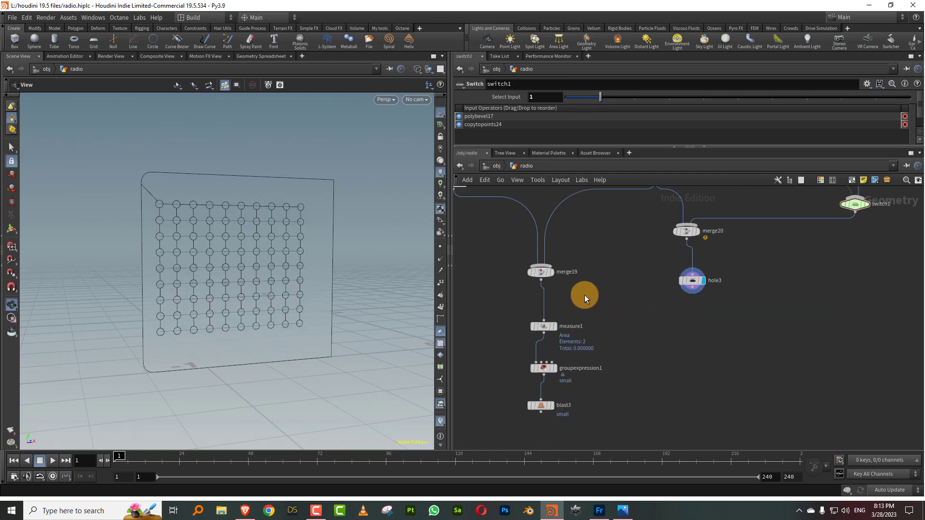
{"action": "left_click_drag", "start_coordinate": [497, 266], "coordinate": [567, 422]}
{"action": "left_click_drag", "start_coordinate": [545, 275], "coordinate": [540, 378]}
{"action": "left_click", "coordinate": [581, 334]}
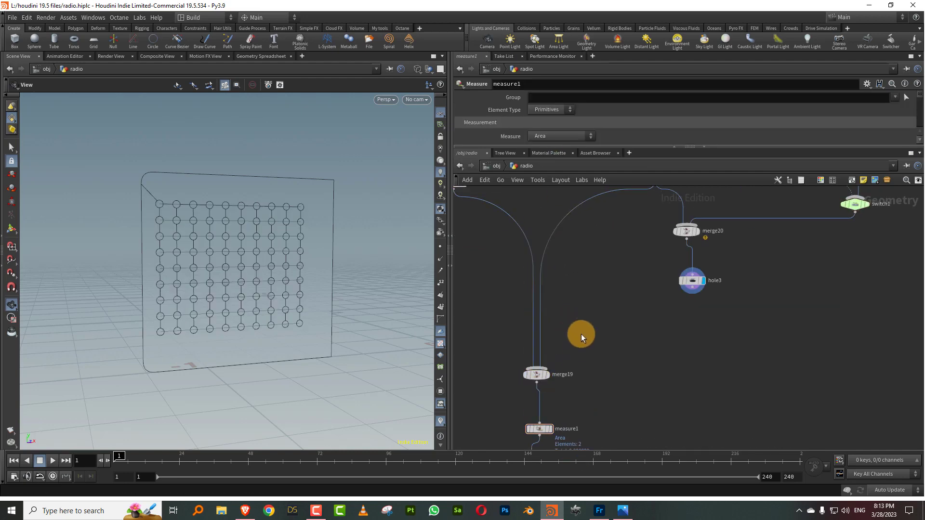
- Add a dot on merge19's second input wire and feed it from hole3 instead of polybevel16
{"action": "left_click", "coordinate": [541, 343], "text": "alt"}
{"action": "left_click", "coordinate": [694, 291]}
{"action": "left_click", "coordinate": [541, 342]}
{"action": "middle_click_drag", "start_coordinate": [551, 348], "coordinate": [547, 308]}
{"action": "middle_click_drag", "start_coordinate": [595, 377], "coordinate": [600, 263]}
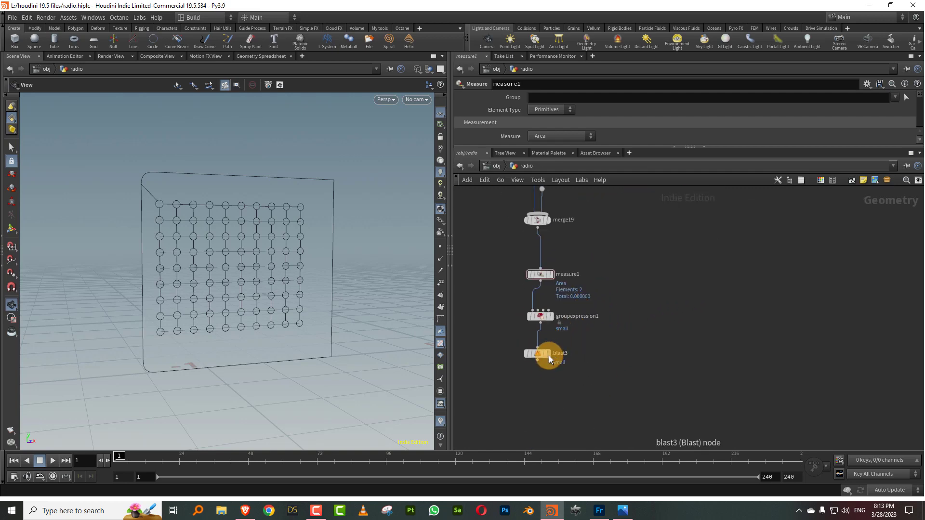
- Display blast3 to show the complete radio front, and save the scene
{"action": "left_click", "coordinate": [549, 355]}
{"action": "left_click", "coordinate": [539, 356]}
{"action": "scroll", "coordinate": [309, 278], "scroll_direction": "down", "scroll_amount": 6}
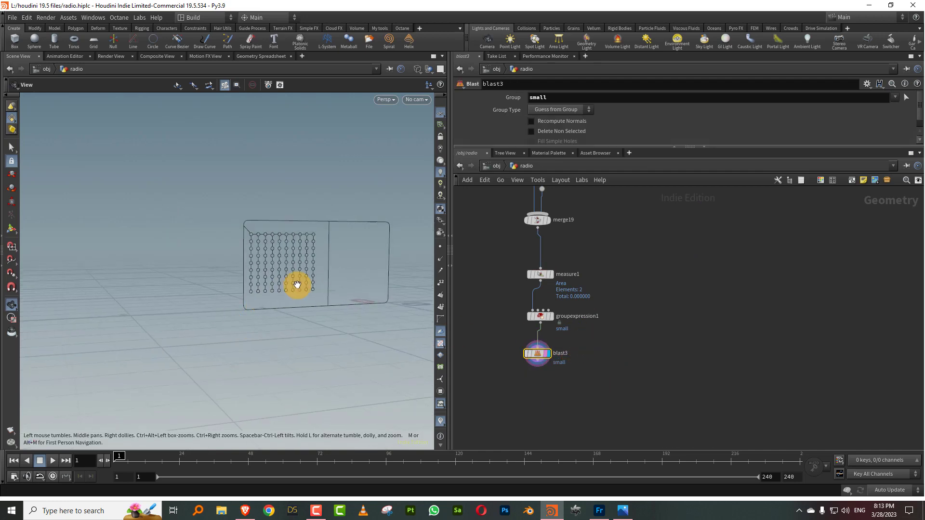
{"action": "middle_click_drag", "start_coordinate": [297, 285], "coordinate": [221, 315]}
{"action": "key", "text": "ctrl+s"}
- Set the length of the Width line at the head of the network to 3.2
{"action": "middle_click_drag", "start_coordinate": [631, 346], "coordinate": [607, 382]}
{"action": "scroll", "coordinate": [602, 289], "scroll_direction": "down", "scroll_amount": 5}
{"action": "middle_click_drag", "start_coordinate": [598, 231], "coordinate": [641, 378]}
{"action": "scroll", "coordinate": [568, 291], "scroll_direction": "up", "scroll_amount": 3}
{"action": "left_click_drag", "start_coordinate": [595, 307], "coordinate": [503, 351]}
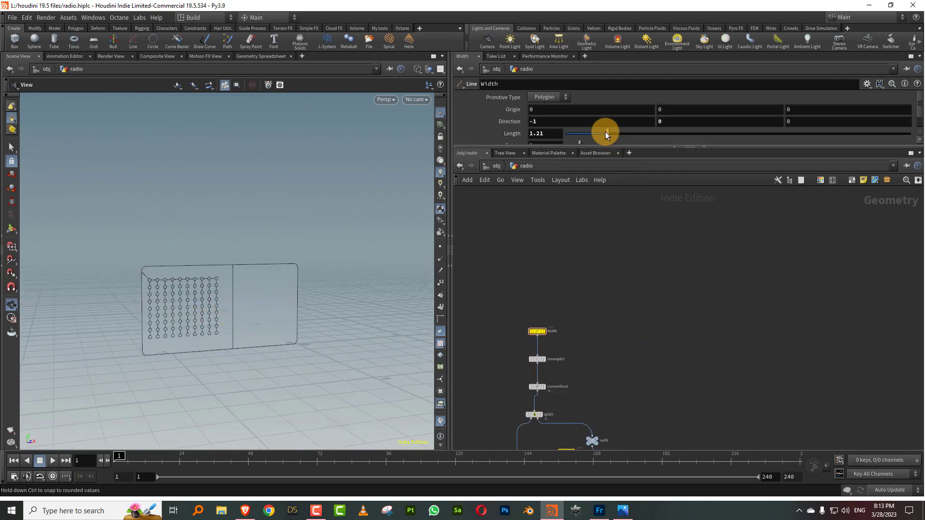
{"action": "left_click_drag", "start_coordinate": [605, 131], "coordinate": [676, 135]}
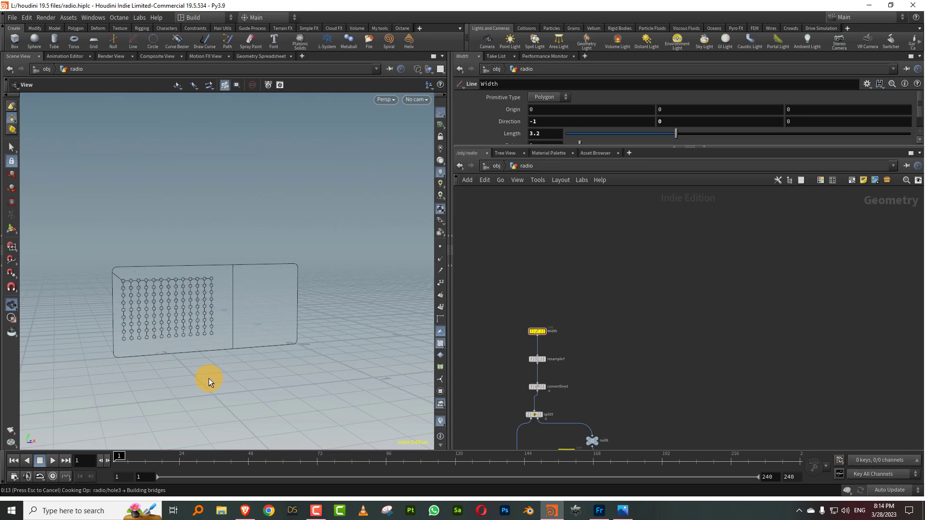
- Inspect the stretched circle grille in wireframe and shaded display, and set the Width line's length to 2
{"action": "mouse_move", "coordinate": [220, 303]}
{"action": "left_mouse_down"}
{"action": "mouse_move", "coordinate": [132, 324]}
{"action": "mouse_move", "coordinate": [178, 293]}
{"action": "mouse_move", "coordinate": [334, 262]}
{"action": "left_mouse_up"}
{"action": "key", "text": "w"}
{"action": "mouse_move", "coordinate": [262, 275]}
{"action": "left_mouse_down"}
{"action": "mouse_move", "coordinate": [212, 302]}
{"action": "mouse_move", "coordinate": [246, 271]}
{"action": "mouse_move", "coordinate": [253, 287]}
{"action": "left_mouse_up"}
{"action": "key", "text": "w"}
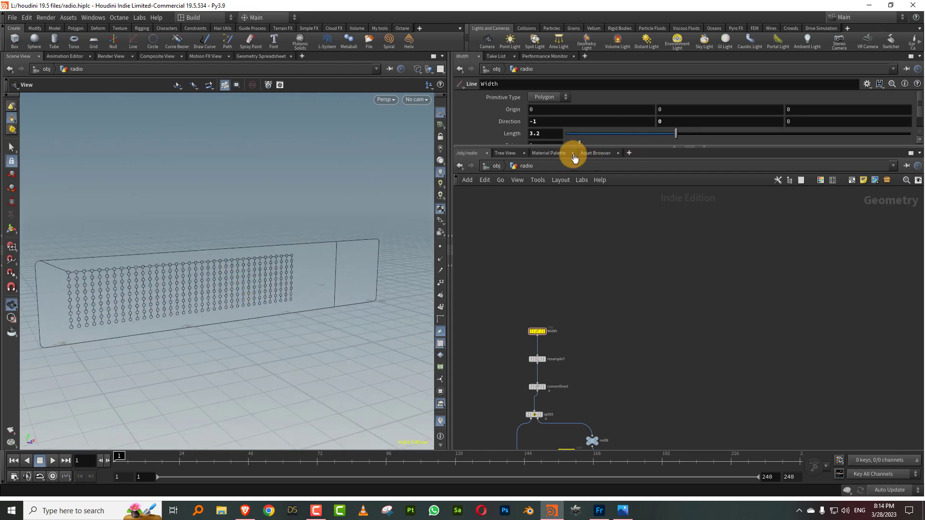
{"action": "type", "text": "2"}
{"action": "key", "text": "Return"}
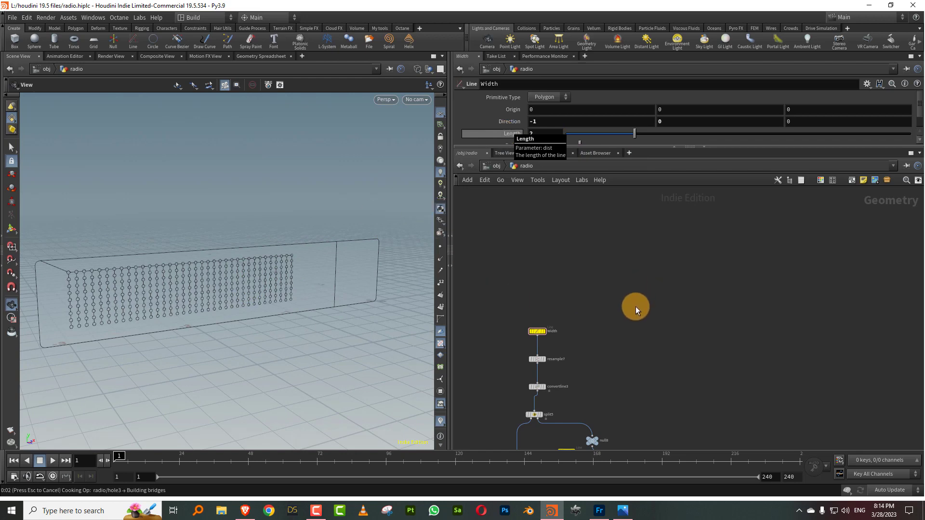
- Set switch1's Select Input to 0 so the grille uses the strips from polybevel17
{"action": "scroll", "coordinate": [677, 314], "scroll_direction": "down", "scroll_amount": 3}
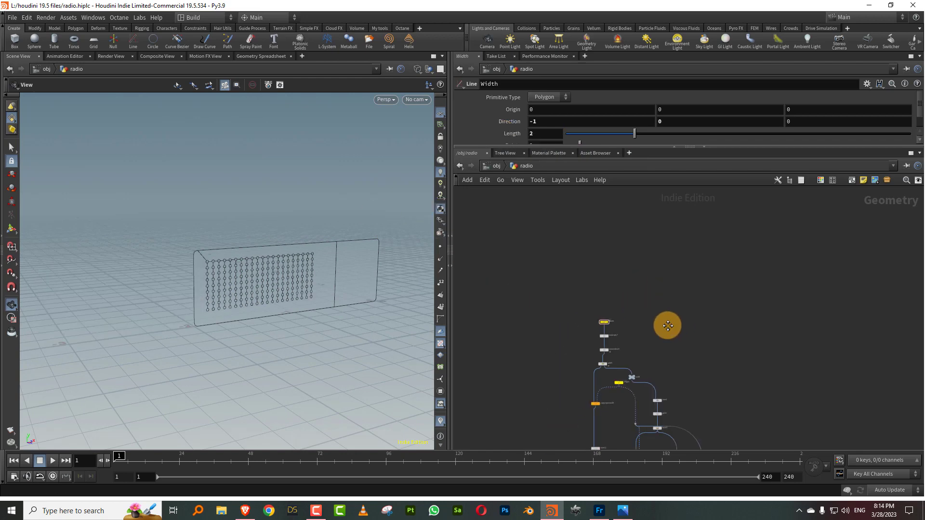
{"action": "middle_click_drag", "start_coordinate": [710, 391], "coordinate": [635, 284]}
{"action": "scroll", "coordinate": [649, 291], "scroll_direction": "up", "scroll_amount": 5}
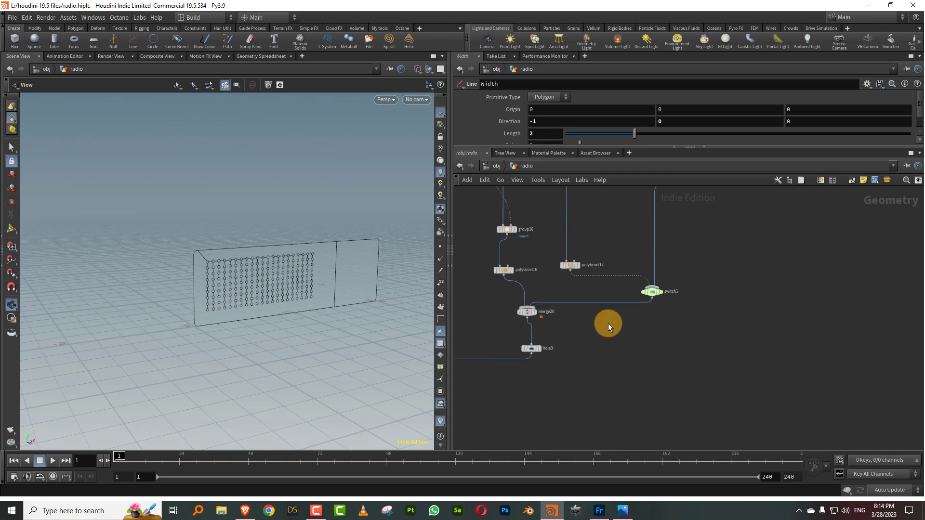
{"action": "left_click", "coordinate": [652, 290]}
{"action": "left_click", "coordinate": [564, 100]}
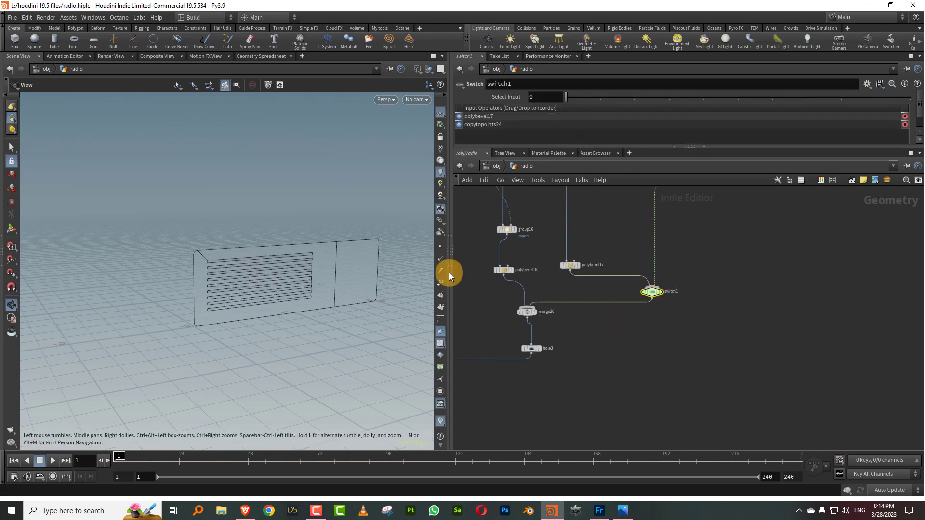
- Shorten the Width line to narrow the panel with the strips
{"action": "scroll", "coordinate": [729, 328], "scroll_direction": "down", "scroll_amount": 4}
{"action": "middle_click_drag", "start_coordinate": [736, 296], "coordinate": [678, 424]}
{"action": "middle_click_drag", "start_coordinate": [663, 291], "coordinate": [669, 435]}
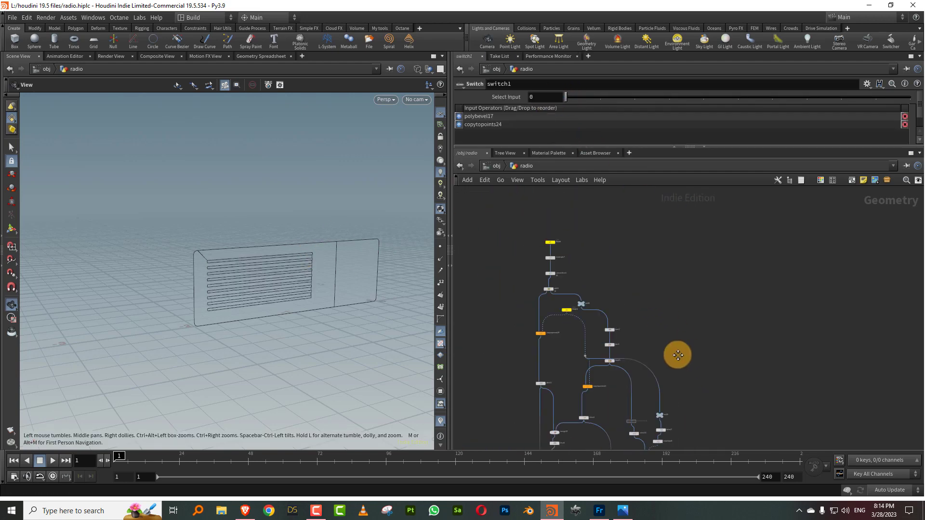
{"action": "scroll", "coordinate": [655, 278], "scroll_direction": "up", "scroll_amount": 4}
{"action": "middle_click_drag", "start_coordinate": [507, 219], "coordinate": [584, 268]}
{"action": "left_click", "coordinate": [552, 252]}
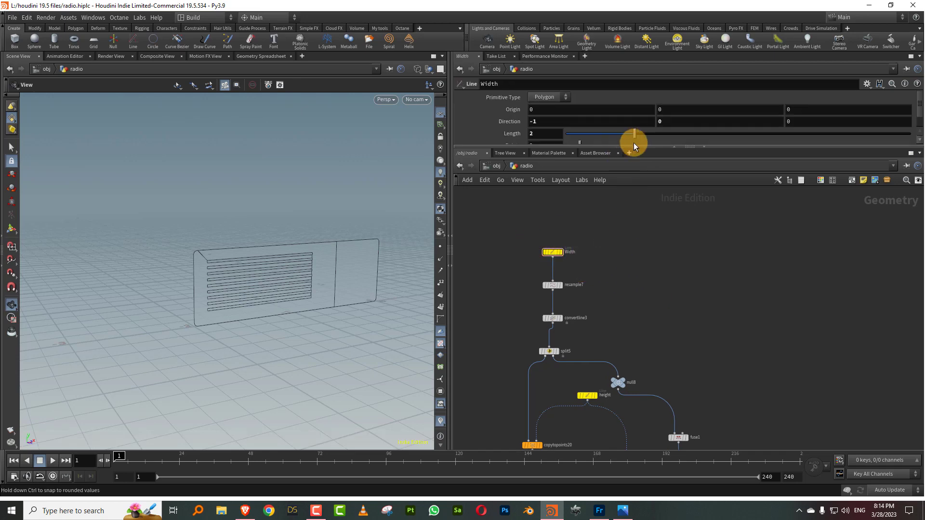
{"action": "left_click_drag", "start_coordinate": [634, 142], "coordinate": [585, 132]}
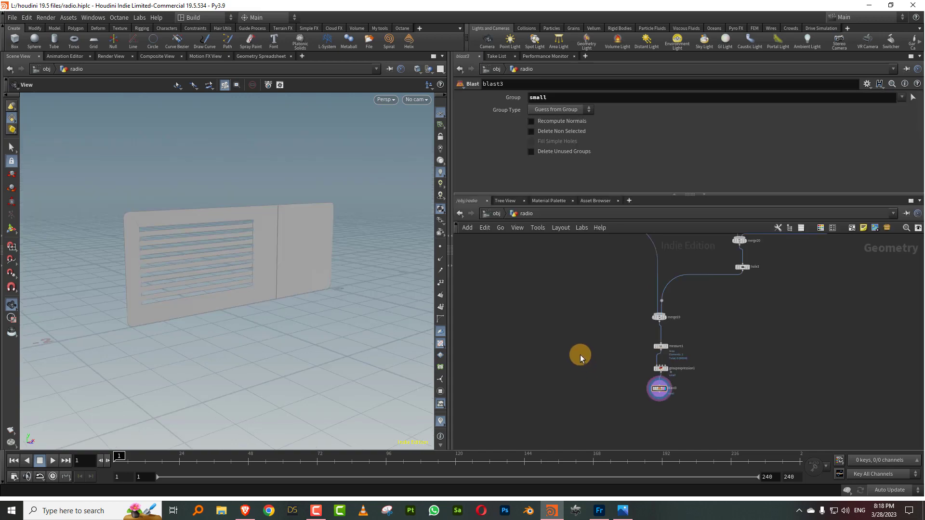
- Add a Line node in the empty area beside the measure1 chain
{"action": "key", "text": "Tab"}
{"action": "type", "text": "line"}
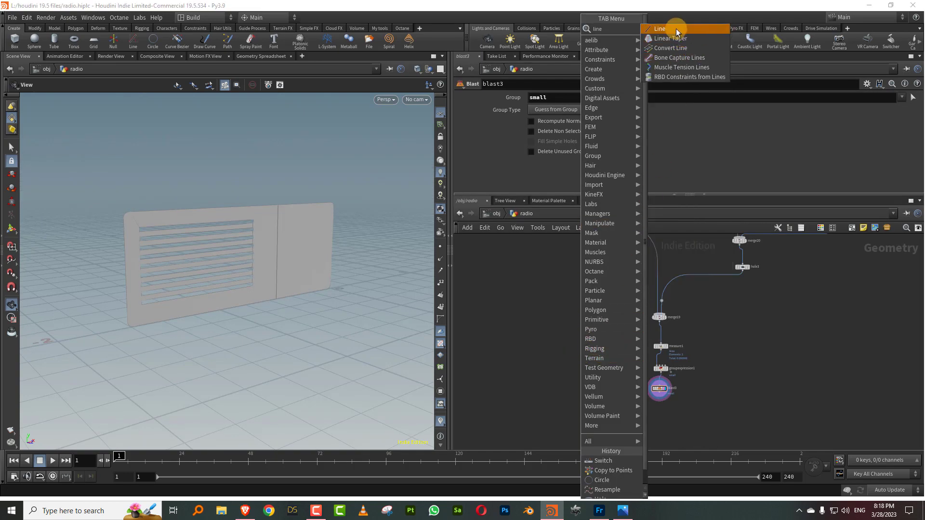
{"action": "left_click", "coordinate": [676, 27]}
{"action": "left_click", "coordinate": [602, 367]}
{"action": "scroll", "coordinate": [602, 366], "scroll_direction": "up", "scroll_amount": 5}
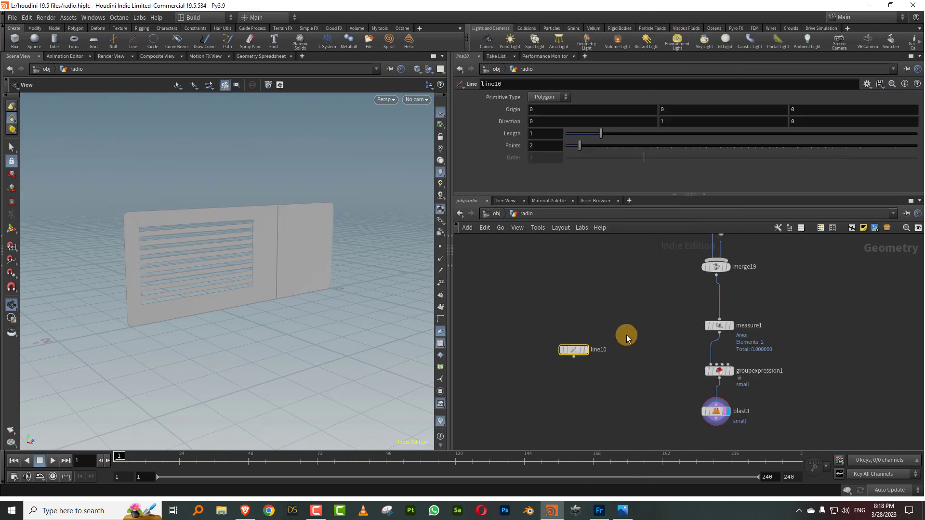
- Rename the new line node as Depth and colour it yellow
{"action": "double_click", "coordinate": [598, 349]}
{"action": "type", "text": "Depth"}
{"action": "key", "text": "Return"}
{"action": "left_click", "coordinate": [585, 350]}
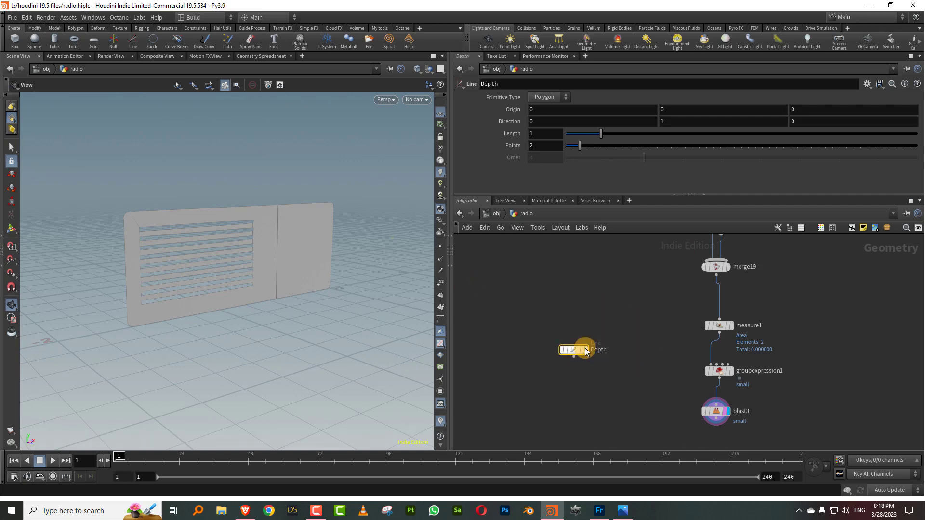
{"action": "key", "text": "c"}
{"action": "left_click", "coordinate": [898, 400]}
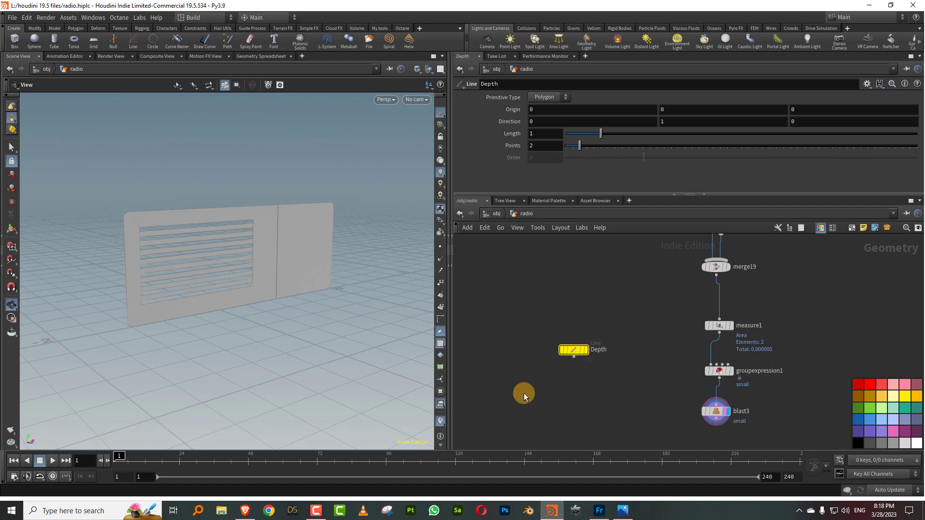
- Display the Depth line and set its direction to 0, 0, -1
{"action": "left_click", "coordinate": [581, 353]}
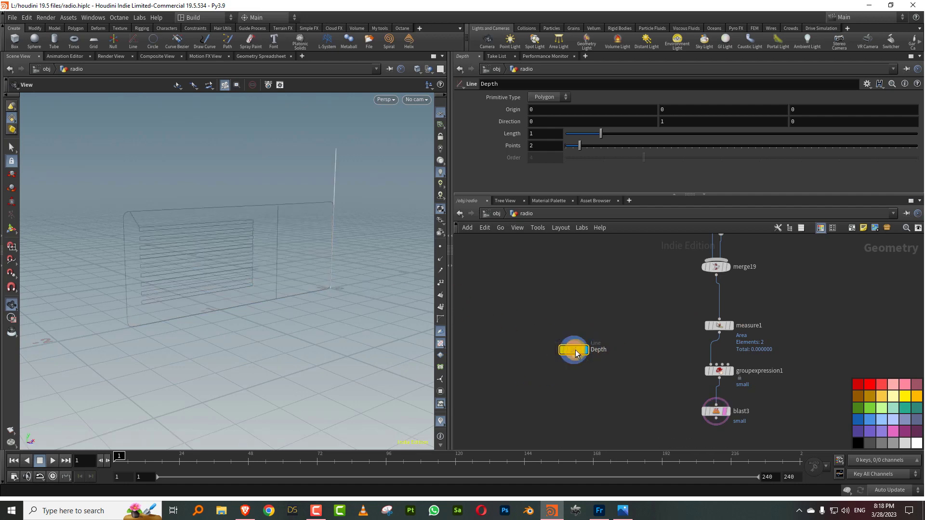
{"action": "left_click_drag", "start_coordinate": [326, 262], "coordinate": [325, 294]}
{"action": "left_click", "coordinate": [602, 386]}
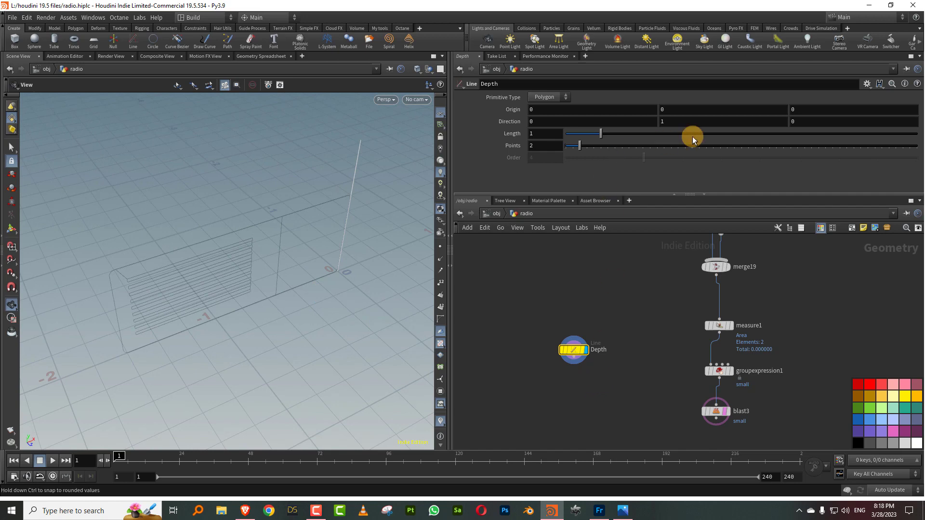
{"action": "left_click", "coordinate": [794, 122]}
{"action": "type", "text": "-1"}
{"action": "key", "text": "Return"}
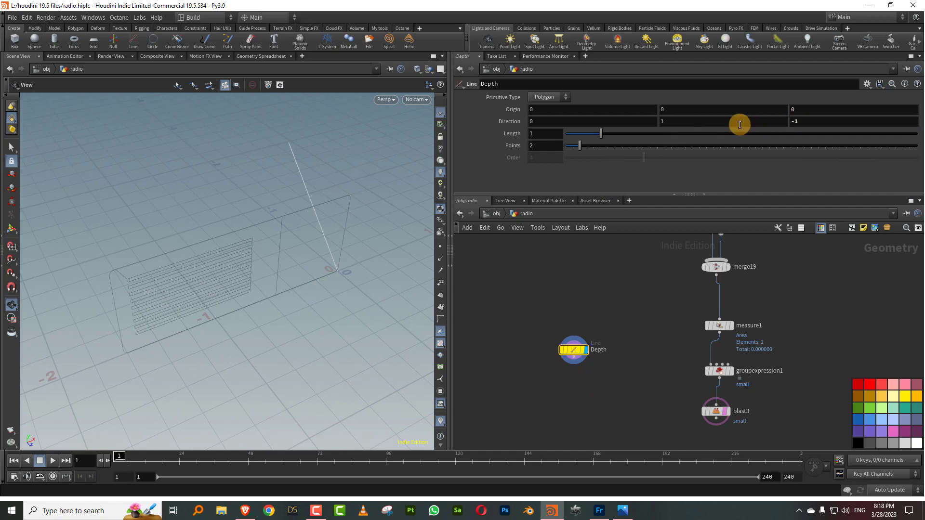
{"action": "left_click", "coordinate": [662, 121]}
{"action": "type", "text": "0"}
{"action": "key", "text": "Return"}
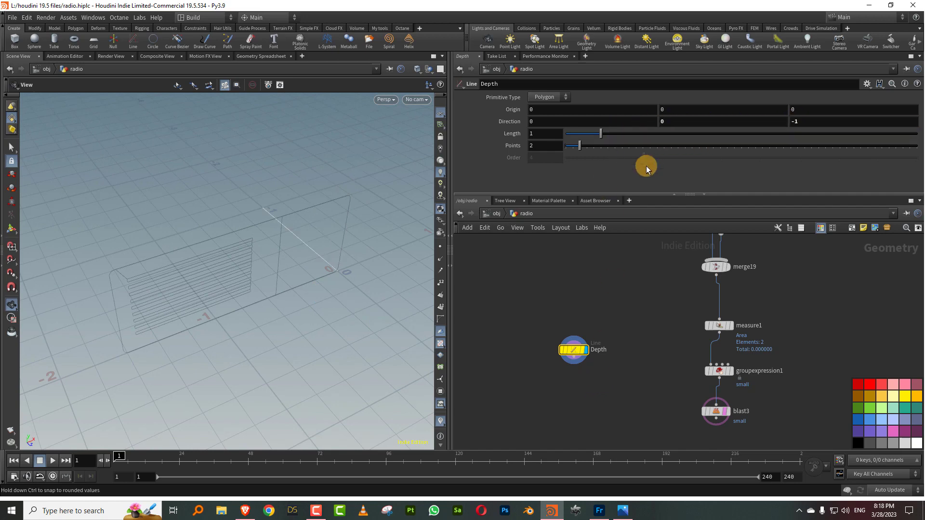
- Set the Depth line's length to 0.4 and enlarge the network area
{"action": "left_click_drag", "start_coordinate": [594, 135], "coordinate": [587, 133]}
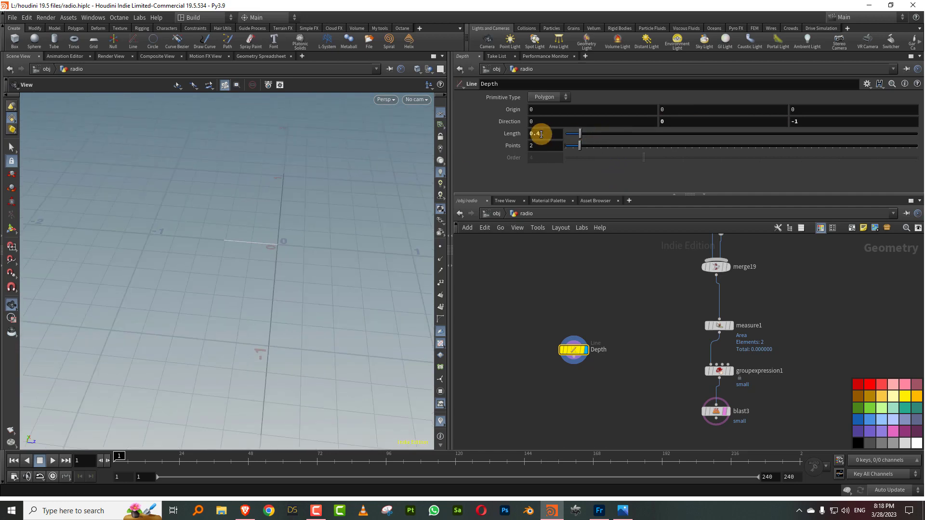
{"action": "left_click_drag", "start_coordinate": [540, 135], "coordinate": [559, 145]}
{"action": "middle_click_drag", "start_coordinate": [602, 251], "coordinate": [573, 252]}
{"action": "left_click_drag", "start_coordinate": [600, 195], "coordinate": [603, 156]}
{"action": "middle_click_drag", "start_coordinate": [617, 237], "coordinate": [619, 212]}
{"action": "left_click_drag", "start_coordinate": [546, 309], "coordinate": [535, 284]}
{"action": "left_click_drag", "start_coordinate": [318, 270], "coordinate": [265, 265]}
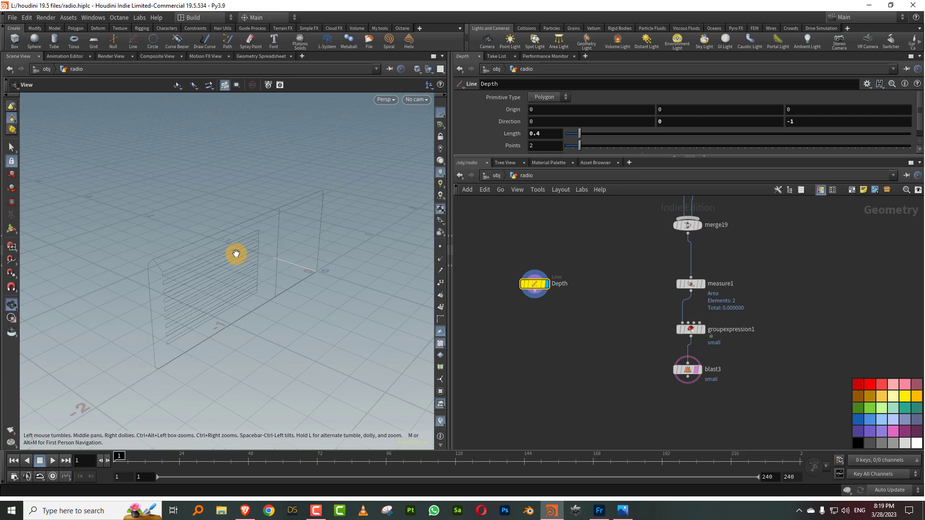
- Move the Depth node higher in the network, beside merge19
{"action": "middle_click_drag", "start_coordinate": [655, 316], "coordinate": [656, 361]}
{"action": "right_click_drag", "start_coordinate": [657, 362], "coordinate": [637, 300]}
{"action": "scroll", "coordinate": [637, 300], "scroll_direction": "down", "scroll_amount": 1}
{"action": "scroll", "coordinate": [712, 303], "scroll_direction": "up", "scroll_amount": 2}
{"action": "middle_click_drag", "start_coordinate": [619, 303], "coordinate": [616, 391]}
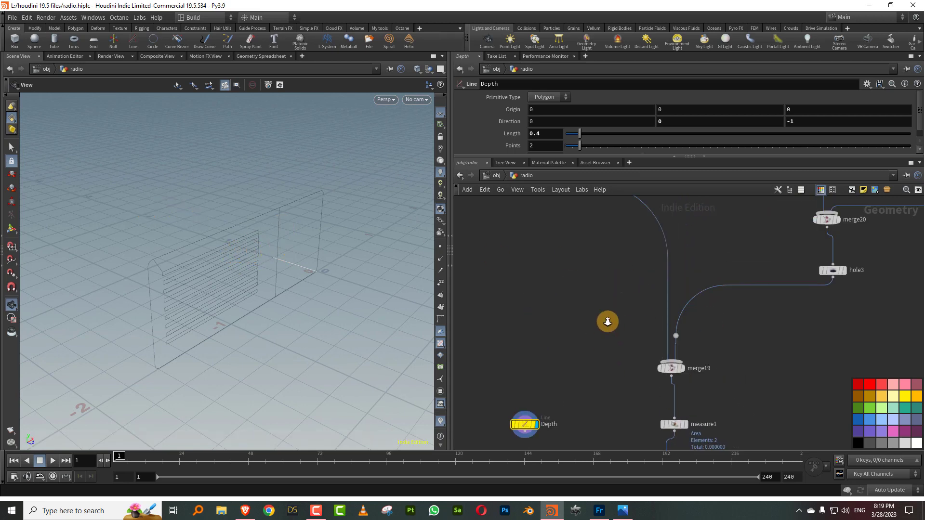
{"action": "scroll", "coordinate": [607, 322], "scroll_direction": "down", "scroll_amount": 5}
{"action": "middle_click_drag", "start_coordinate": [595, 336], "coordinate": [580, 366]}
{"action": "left_click_drag", "start_coordinate": [553, 409], "coordinate": [559, 367]}
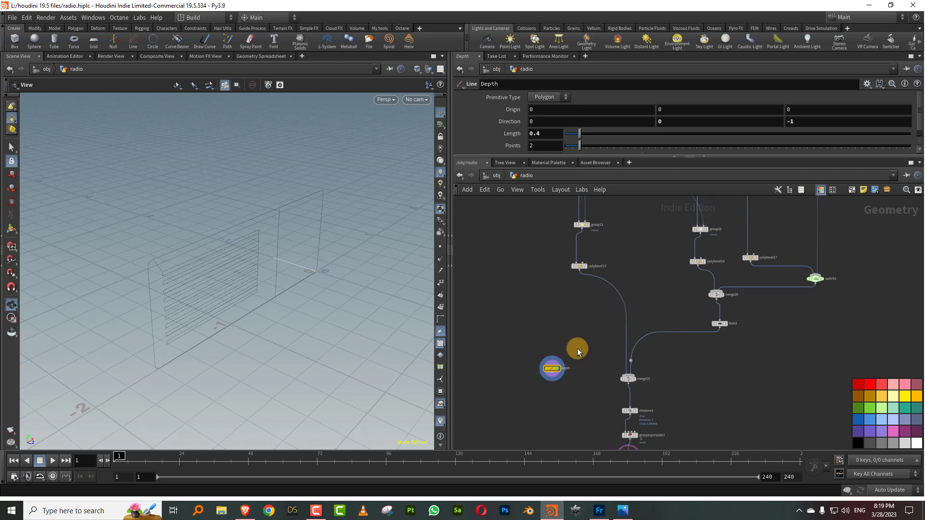
- Display polybevel16 to examine the plain rounded panel
{"action": "scroll", "coordinate": [598, 315], "scroll_direction": "up", "scroll_amount": 2}
{"action": "middle_click_drag", "start_coordinate": [598, 316], "coordinate": [585, 331]}
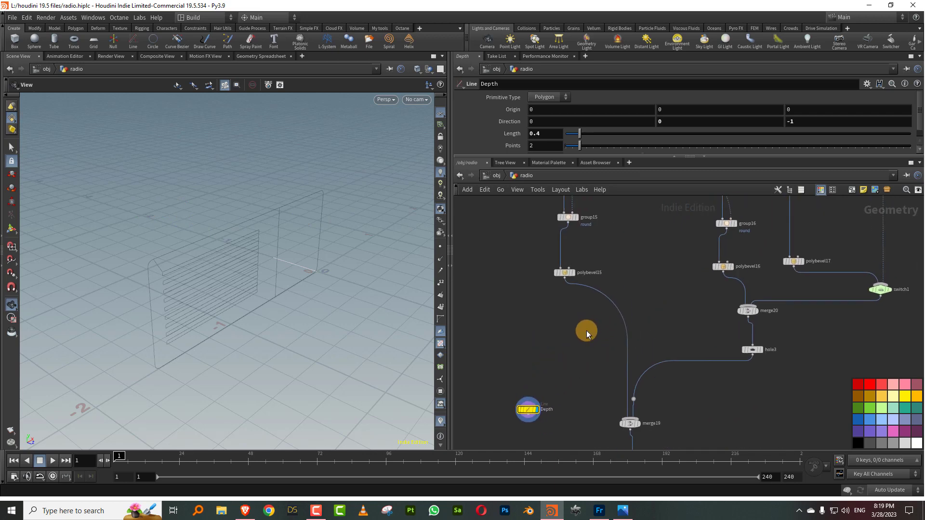
{"action": "left_click", "coordinate": [728, 272]}
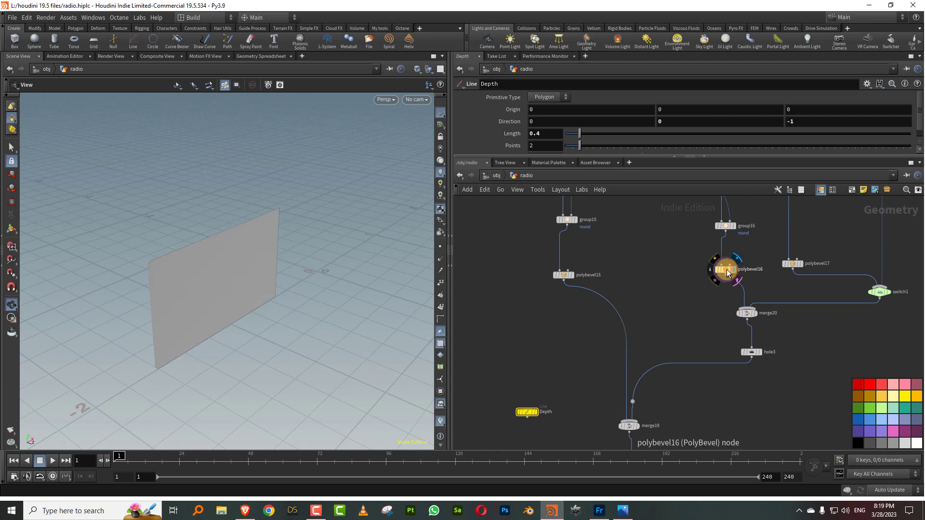
- Display polybevel15 and move the Depth node farther away from the merge19 connections
{"action": "left_click", "coordinate": [569, 275]}
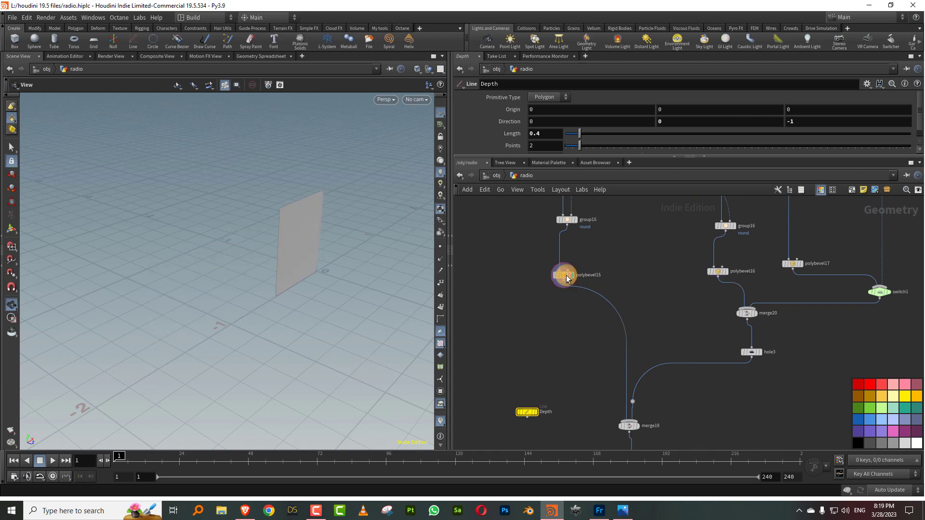
{"action": "middle_click_drag", "start_coordinate": [568, 370], "coordinate": [599, 329]}
{"action": "left_click_drag", "start_coordinate": [558, 374], "coordinate": [516, 347]}
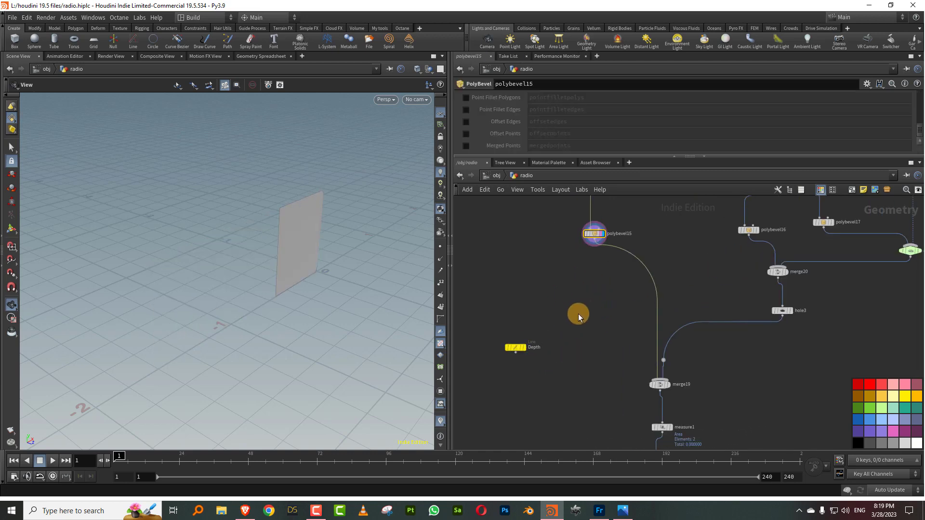
- Add a Merge node below polybevel15, feed it polybevel15 and polybevel16, and display the combined panels
{"action": "key", "text": "Tab"}
{"action": "left_click", "coordinate": [679, 31]}
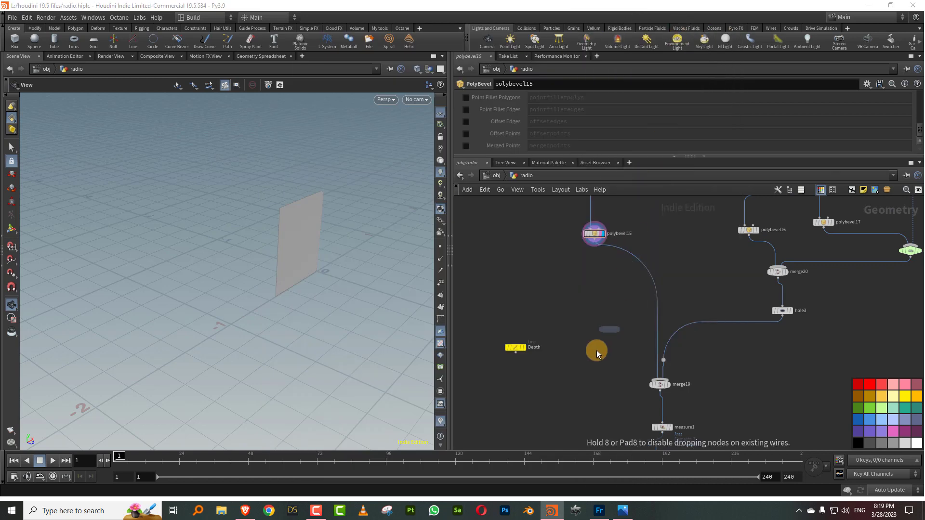
{"action": "left_click", "coordinate": [596, 351]}
{"action": "left_click", "coordinate": [596, 249]}
{"action": "left_click", "coordinate": [598, 247]}
{"action": "left_click", "coordinate": [589, 361]}
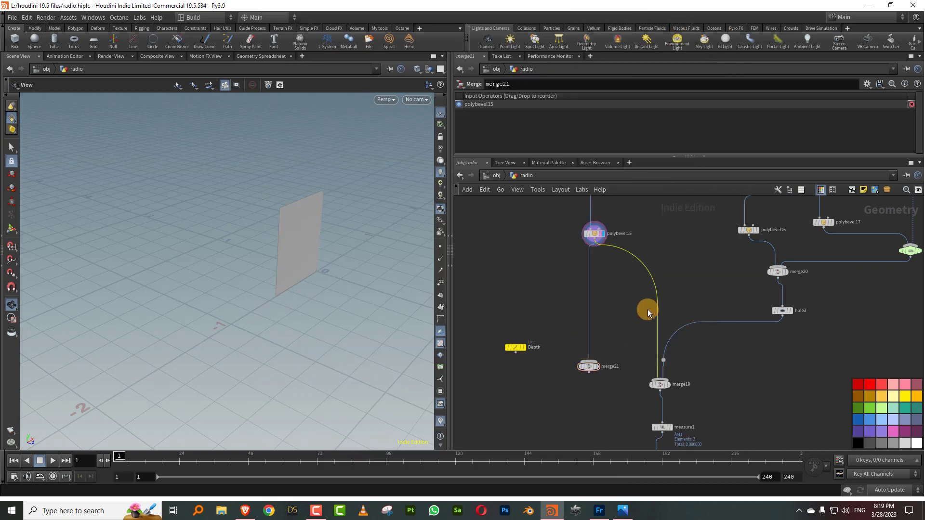
{"action": "left_click", "coordinate": [748, 240]}
{"action": "left_click", "coordinate": [594, 364]}
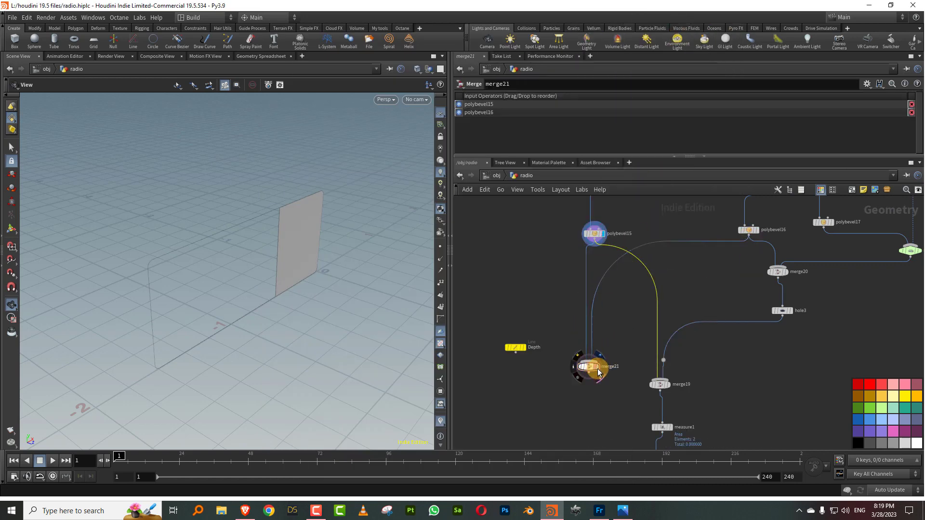
{"action": "left_click_drag", "start_coordinate": [347, 296], "coordinate": [429, 279]}
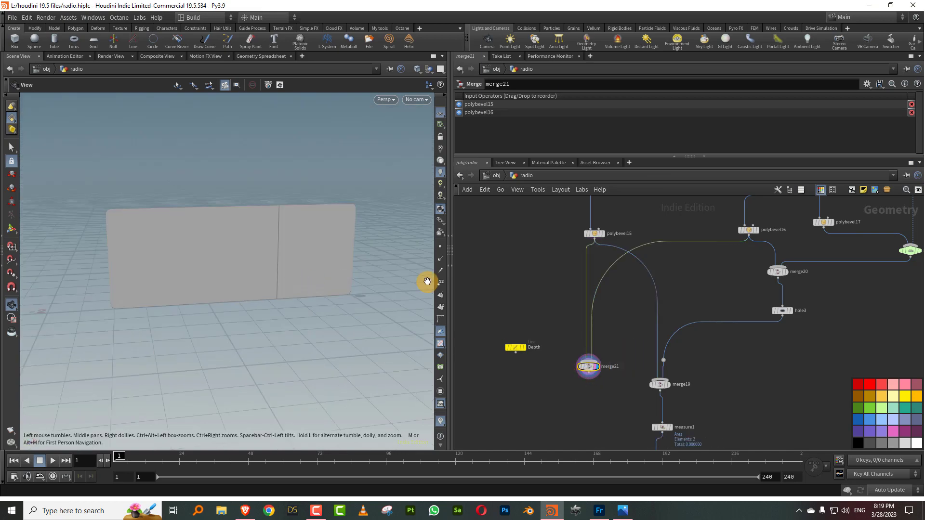
- Add a Fuse node below merge21, connected to its output, and display it
{"action": "middle_click_drag", "start_coordinate": [548, 383], "coordinate": [545, 339]}
{"action": "key", "text": "Tab"}
{"action": "type", "text": "fuse"}
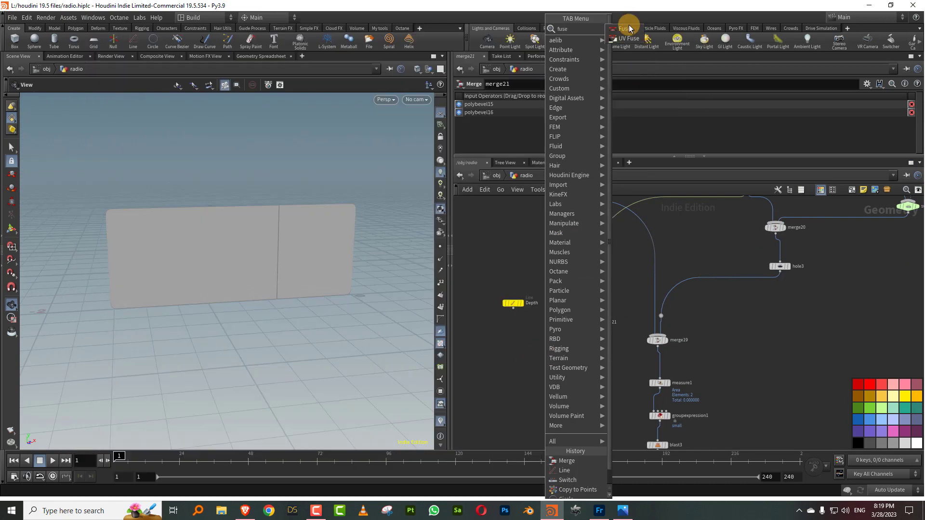
{"action": "left_click", "coordinate": [628, 28]}
{"action": "left_click", "coordinate": [573, 375]}
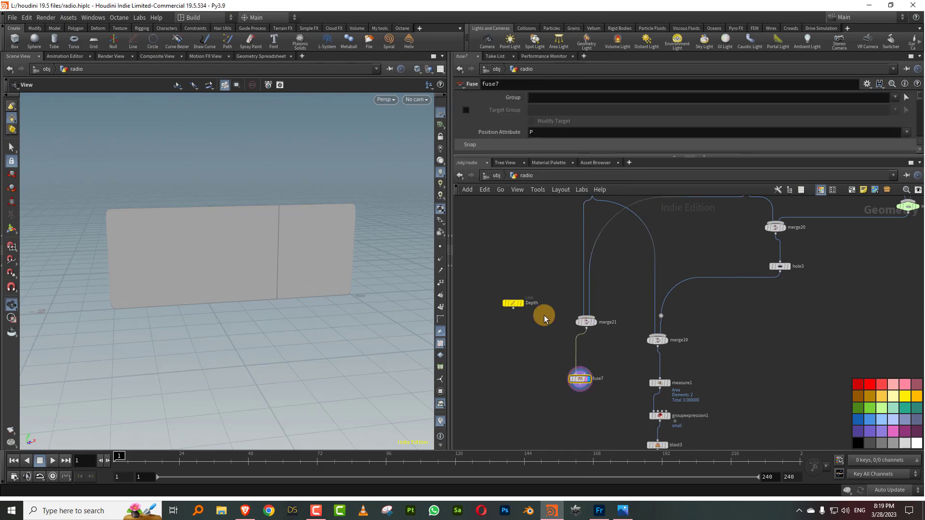
- Add a Divide node below fuse7, connect it to the fused panels, and display it
{"action": "key", "text": "Tab"}
{"action": "type", "text": "d"}
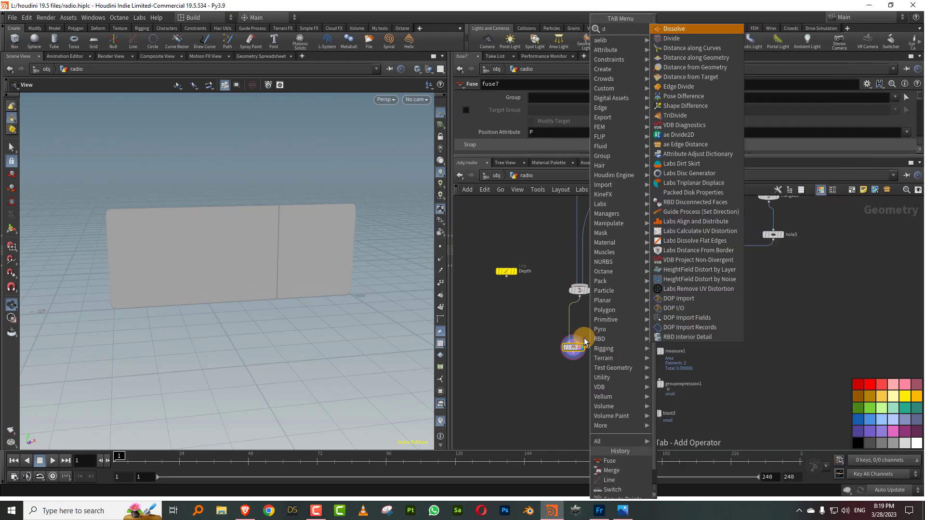
{"action": "type", "text": "iv"}
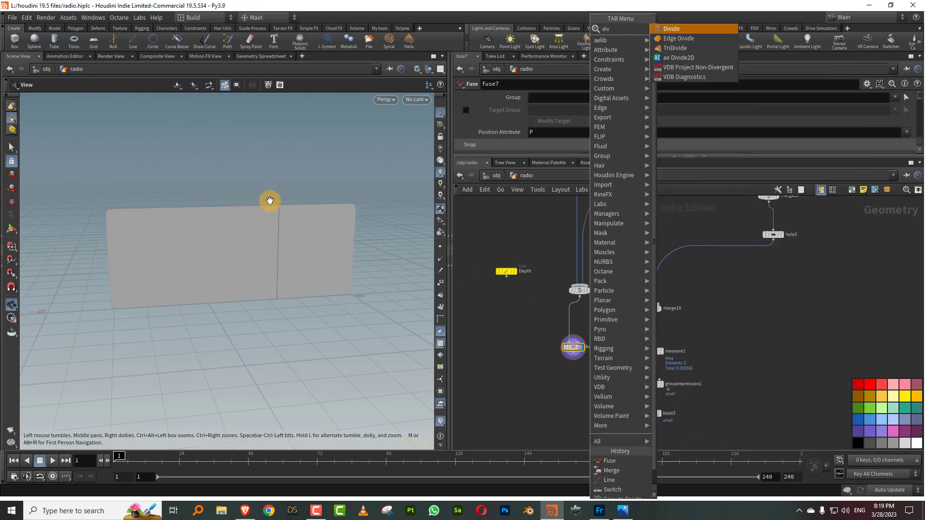
{"action": "left_click", "coordinate": [676, 29]}
{"action": "left_click", "coordinate": [562, 398]}
{"action": "left_click_drag", "start_coordinate": [564, 389], "coordinate": [573, 355]}
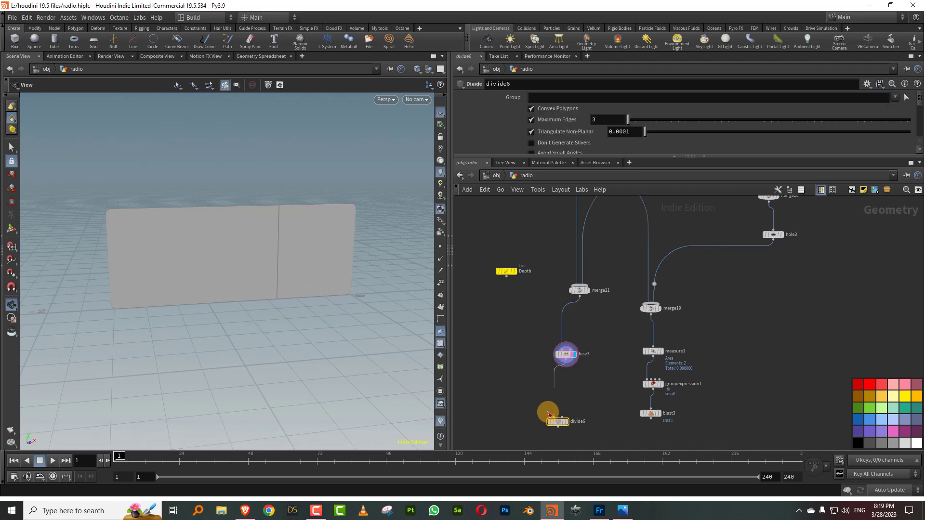
{"action": "left_click_drag", "start_coordinate": [561, 424], "coordinate": [563, 412]}
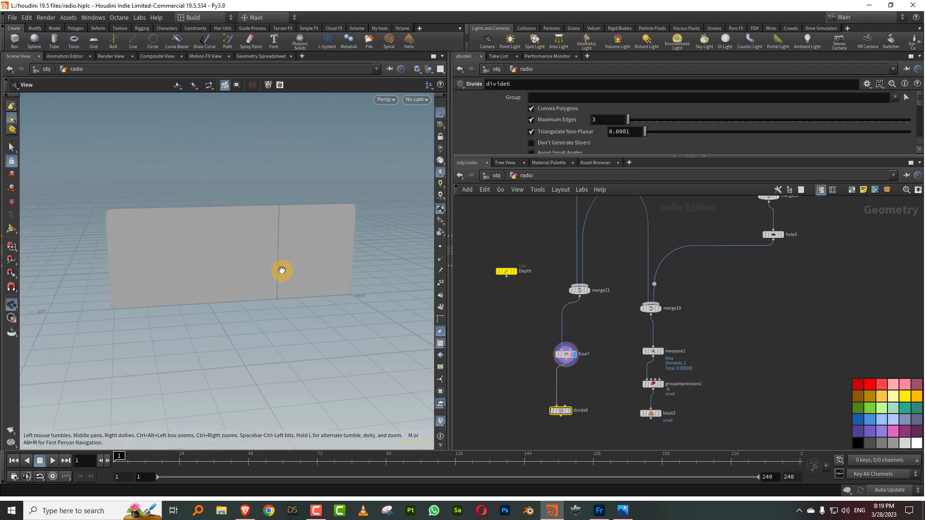
{"action": "scroll", "coordinate": [601, 388], "scroll_direction": "up", "scroll_amount": 2}
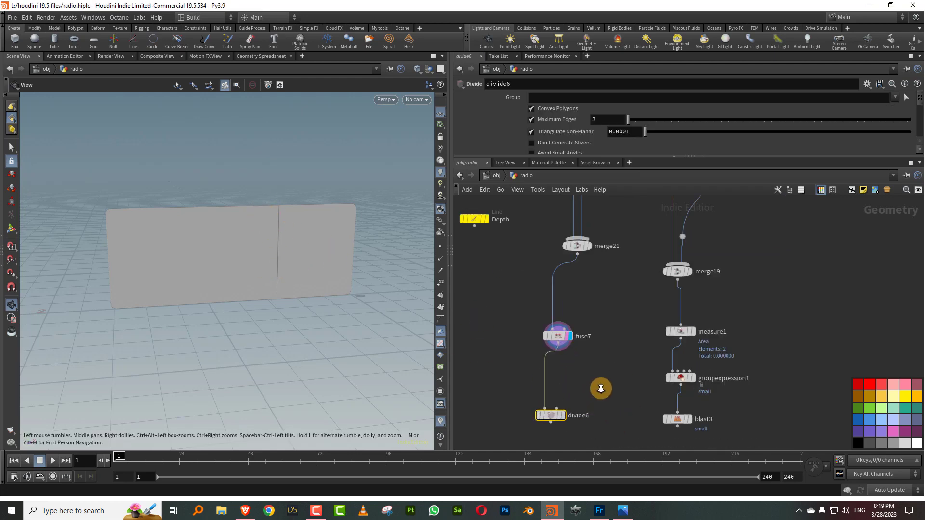
{"action": "left_click", "coordinate": [563, 415]}
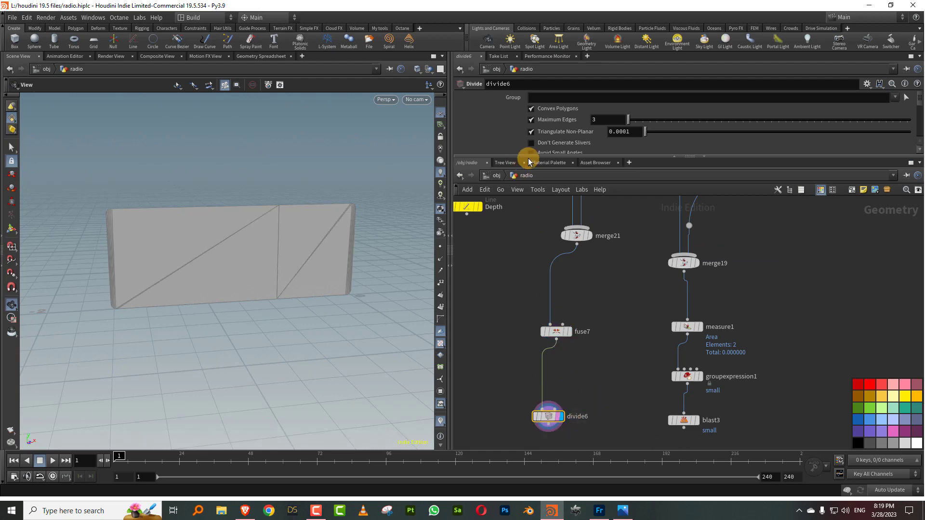
- On divide6, turn off Convex Polygons and turn on Remove Shared Edges, checking the outline with points temporarily displayed
{"action": "left_click_drag", "start_coordinate": [536, 157], "coordinate": [526, 236]}
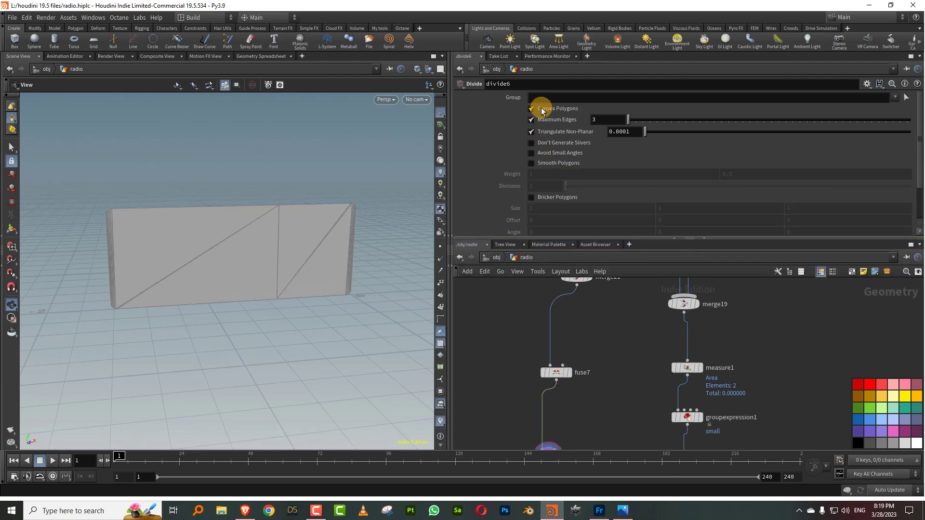
{"action": "left_click", "coordinate": [534, 109]}
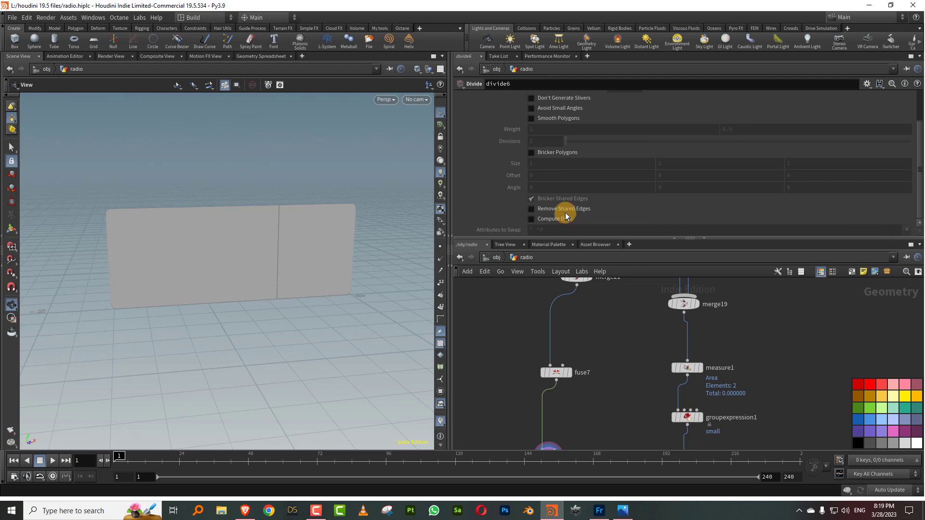
{"action": "left_click", "coordinate": [440, 246]}
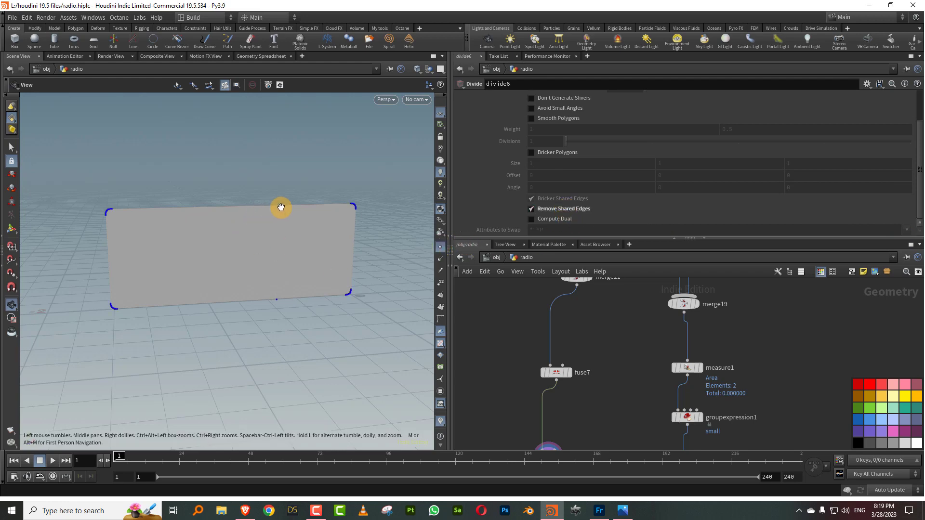
{"action": "left_click_drag", "start_coordinate": [281, 207], "coordinate": [279, 206]}
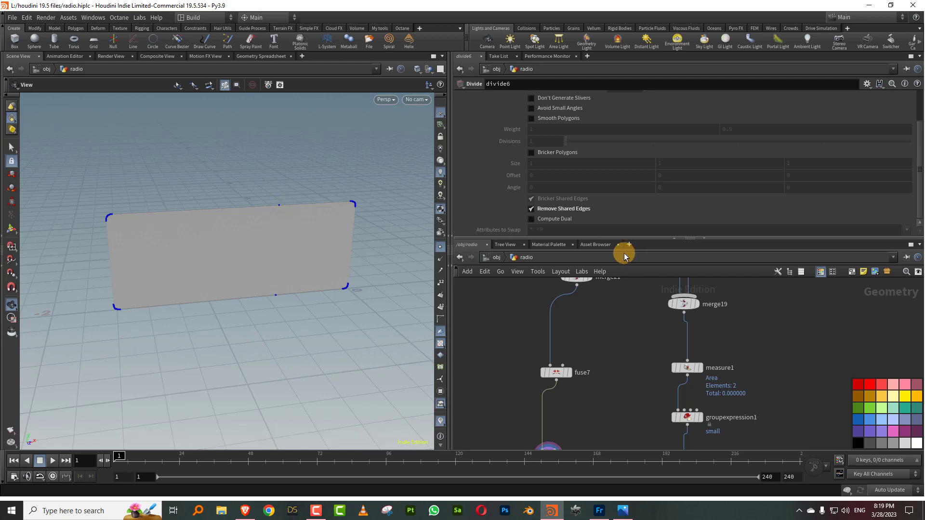
{"action": "left_click_drag", "start_coordinate": [622, 238], "coordinate": [622, 158]}
{"action": "left_click", "coordinate": [439, 246]}
{"action": "middle_click_drag", "start_coordinate": [564, 296], "coordinate": [601, 291]}
{"action": "scroll", "coordinate": [565, 279], "scroll_direction": "down", "scroll_amount": 2}
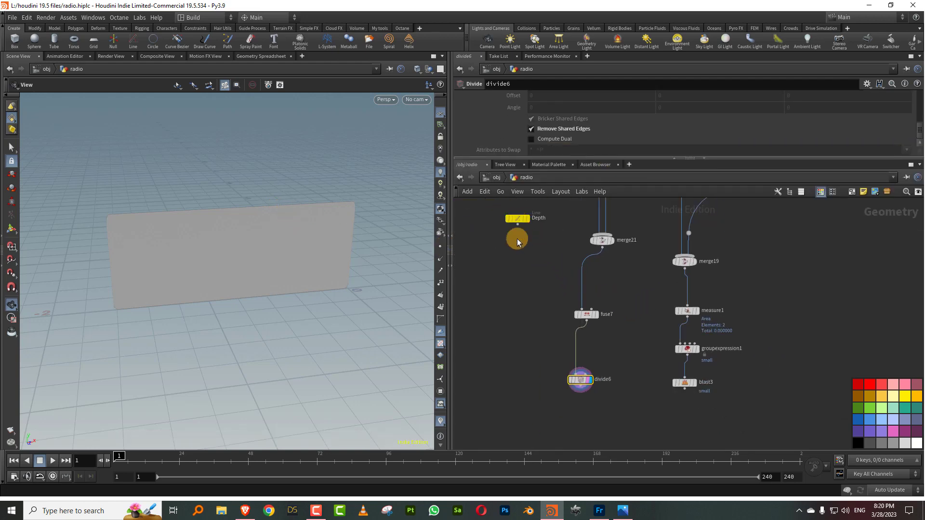
- Move Depth beside divide6 and add a Copy to Points node that copies the divide6 panel onto the Depth line's points
{"action": "left_click_drag", "start_coordinate": [517, 219], "coordinate": [529, 374]}
{"action": "middle_click_drag", "start_coordinate": [537, 346], "coordinate": [514, 288]}
{"action": "key", "text": "Tab"}
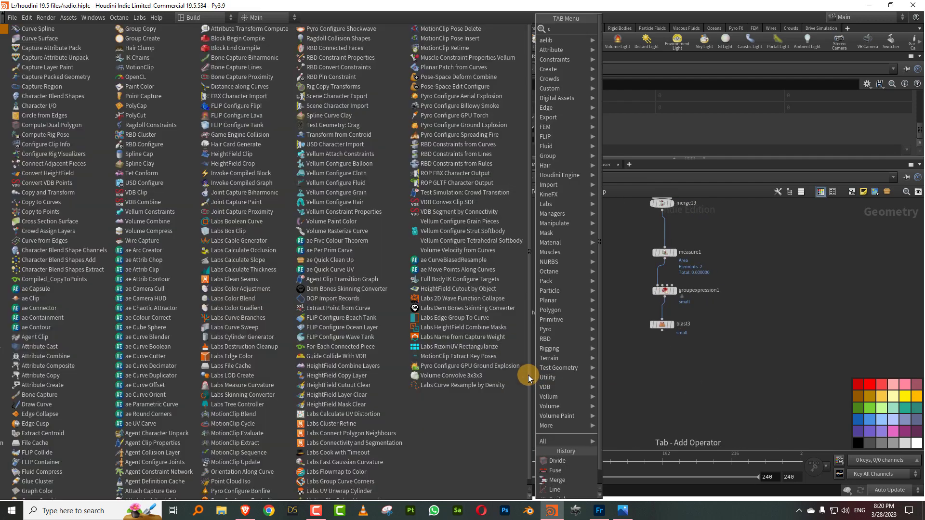
{"action": "type", "text": "copyt"}
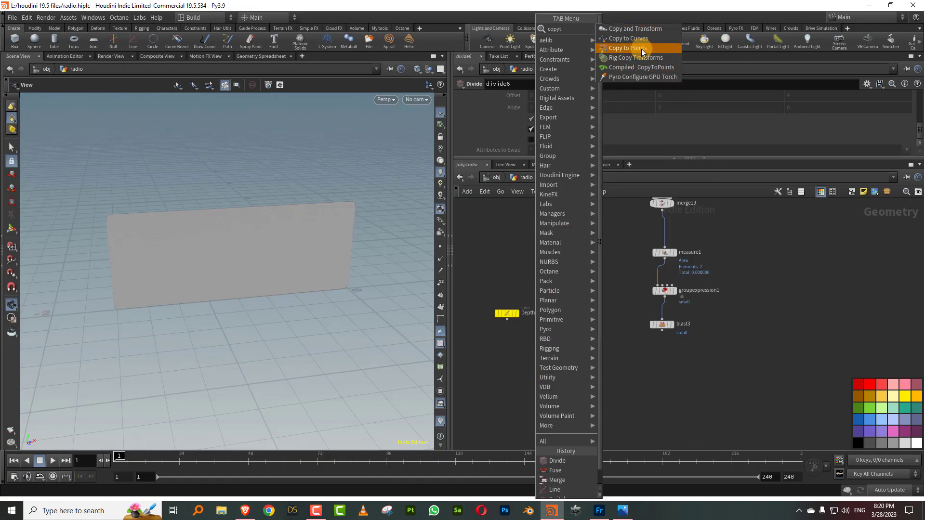
{"action": "left_click", "coordinate": [642, 49]}
{"action": "left_click", "coordinate": [530, 379]}
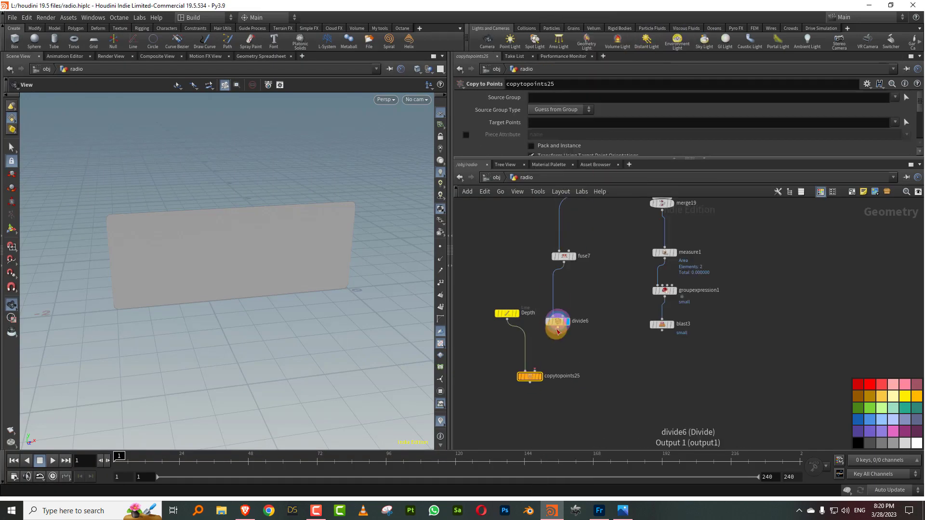
{"action": "left_click", "coordinate": [540, 377]}
{"action": "left_click_drag", "start_coordinate": [306, 260], "coordinate": [360, 278]}
- Add a Skin node below copytopoints25 to bridge the two panel copies, and display it
{"action": "middle_click_drag", "start_coordinate": [595, 363], "coordinate": [603, 328]}
{"action": "key", "text": "Tab"}
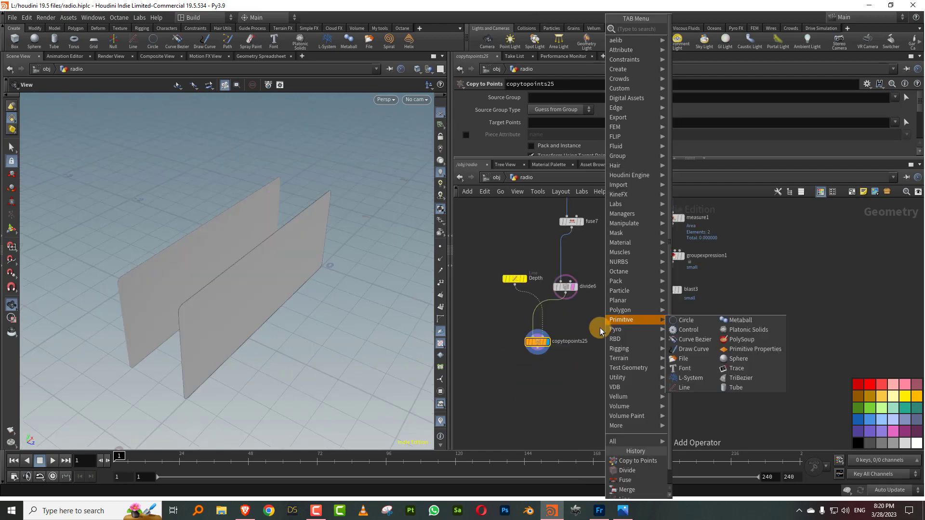
{"action": "type", "text": "skin"}
{"action": "left_click", "coordinate": [686, 30]}
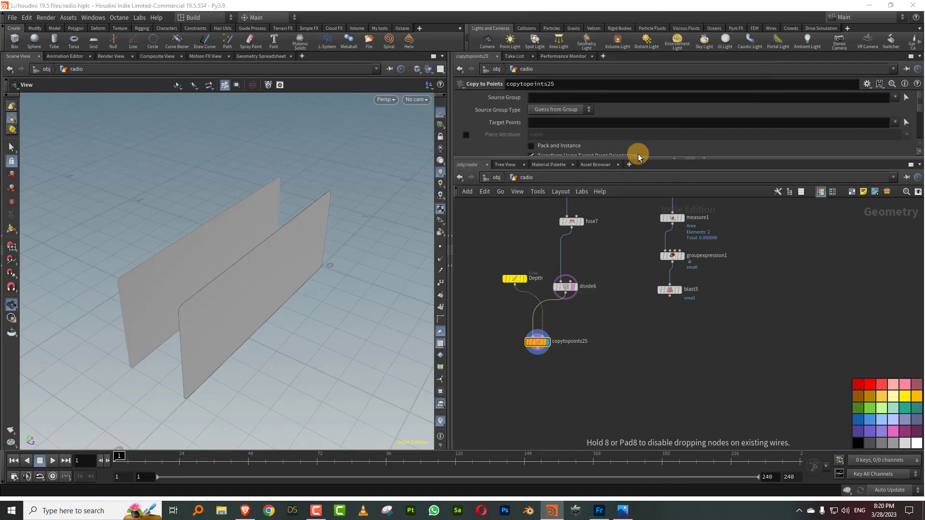
{"action": "left_click", "coordinate": [541, 389]}
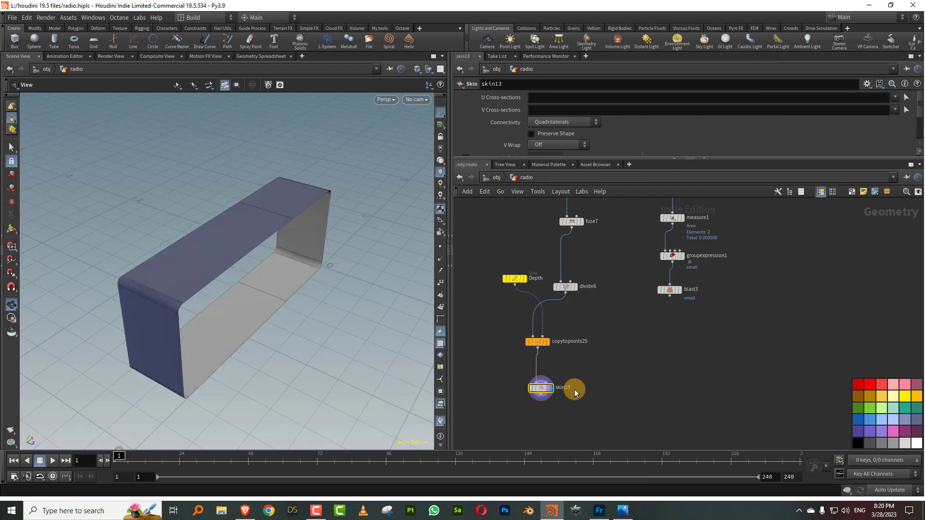
- Add a Reverse node below skin13 to flip the shell's normals, and display it
{"action": "key", "text": "Tab"}
{"action": "type", "text": "rev"}
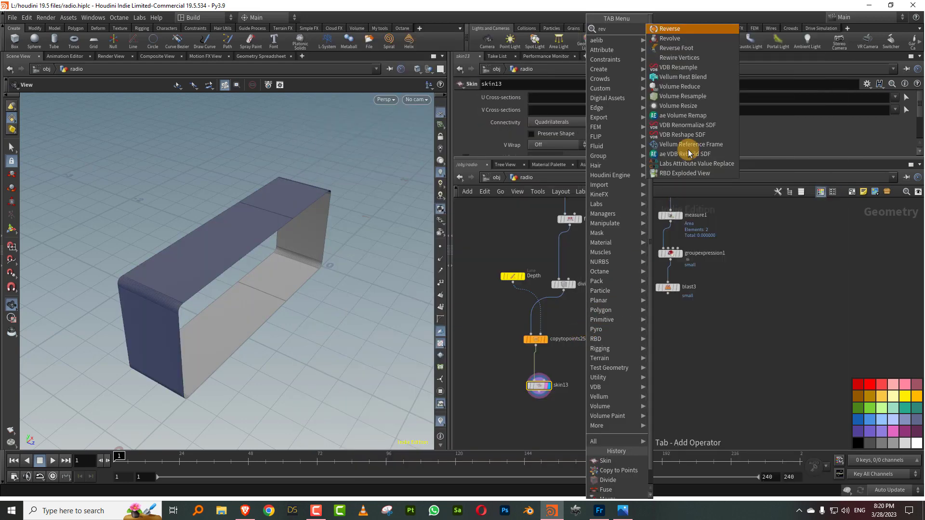
{"action": "left_click", "coordinate": [690, 29]}
{"action": "left_click", "coordinate": [541, 416]}
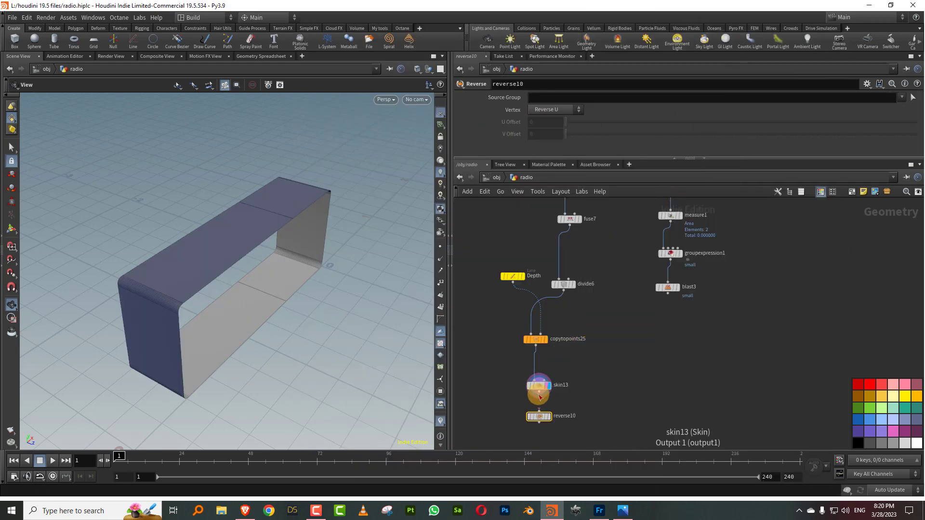
{"action": "left_click", "coordinate": [547, 418]}
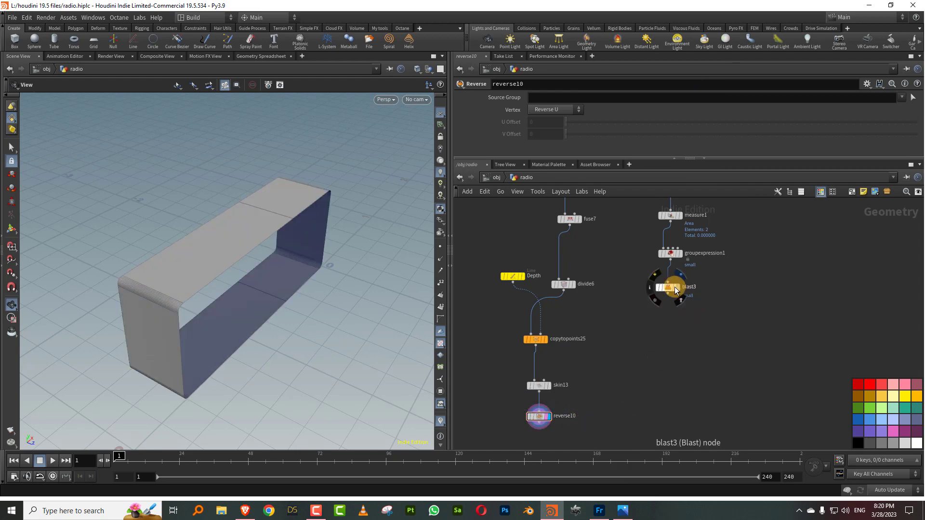
- Compare the blast3 grille front with the reversed shell, ending with reverse10 displayed
{"action": "left_click_drag", "start_coordinate": [355, 305], "coordinate": [330, 279]}
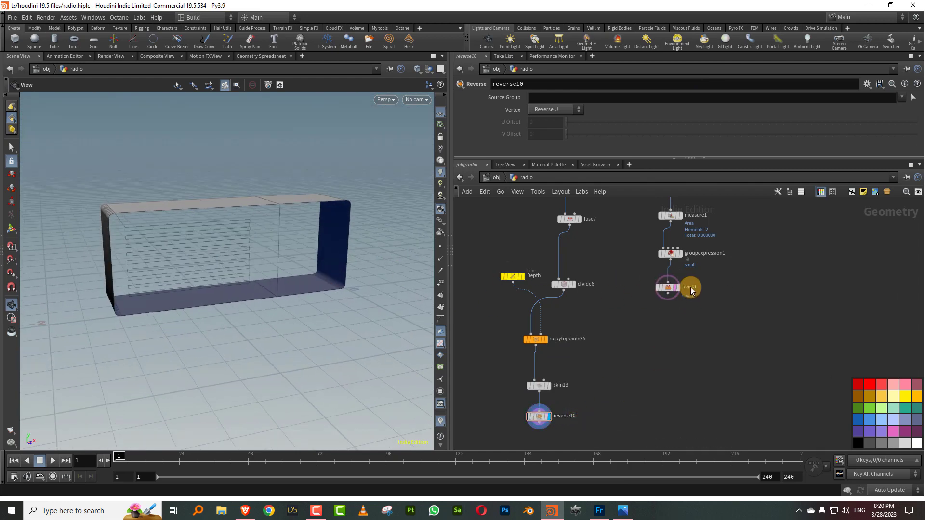
{"action": "left_click", "coordinate": [678, 288]}
{"action": "middle_click_drag", "start_coordinate": [554, 398], "coordinate": [601, 366]}
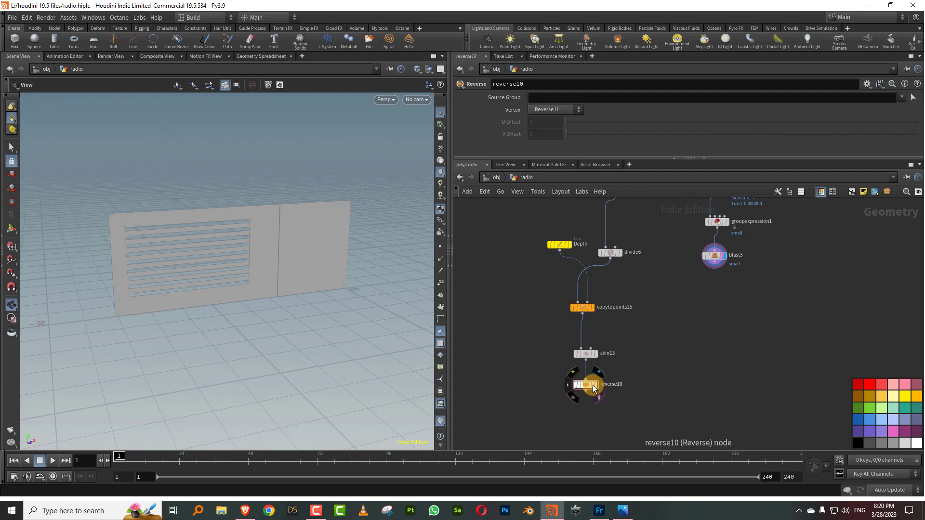
{"action": "left_click", "coordinate": [592, 385]}
{"action": "left_click_drag", "start_coordinate": [320, 282], "coordinate": [443, 289]}
- Duplicate copytopoints25 with its divide6 and Depth connections, place the copy beside the original, and display it
{"action": "middle_click_drag", "start_coordinate": [648, 332], "coordinate": [655, 317]}
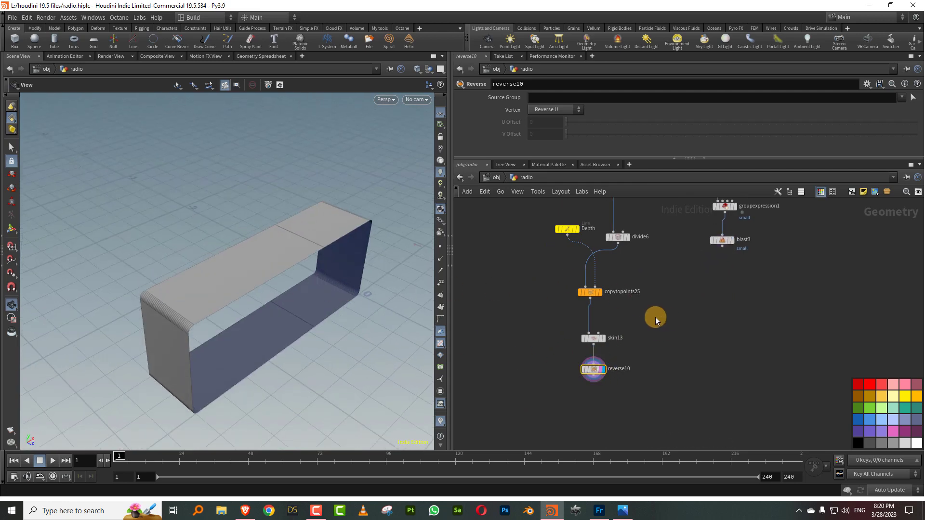
{"action": "left_click_drag", "start_coordinate": [560, 309], "coordinate": [622, 281]}
{"action": "key", "text": "ctrl+c"}
{"action": "key", "text": "ctrl+v"}
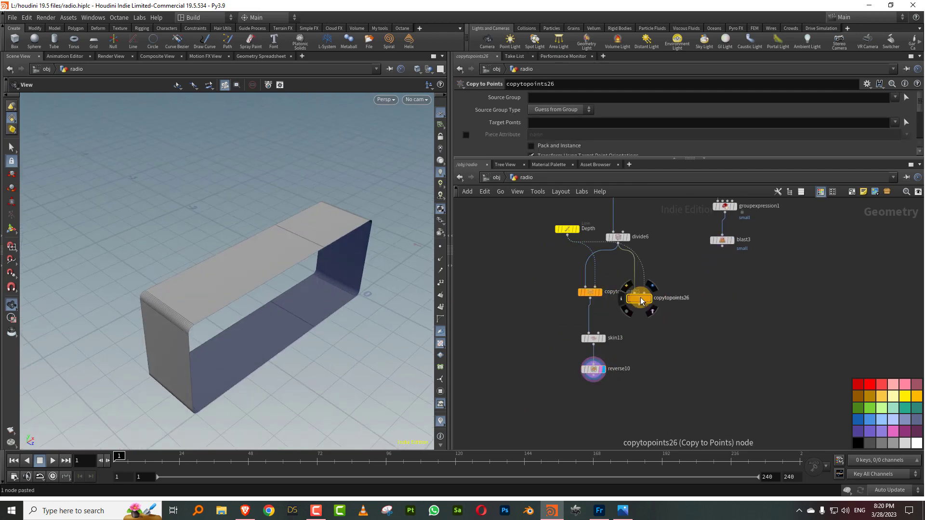
{"action": "left_click", "coordinate": [549, 320]}
{"action": "left_click", "coordinate": [554, 317]}
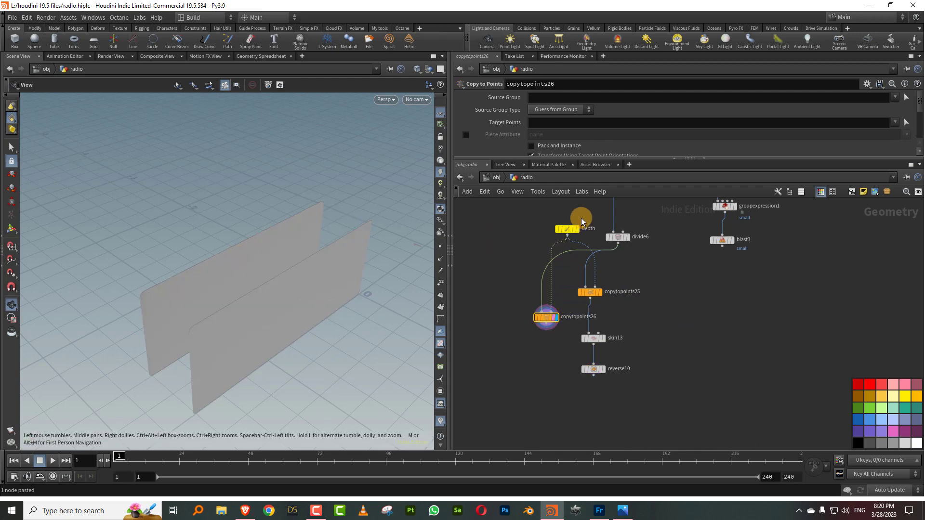
- Set Target Points to 1 on copytopoints26 to keep only the back panel
{"action": "left_click", "coordinate": [550, 122]}
{"action": "key", "text": "Return"}
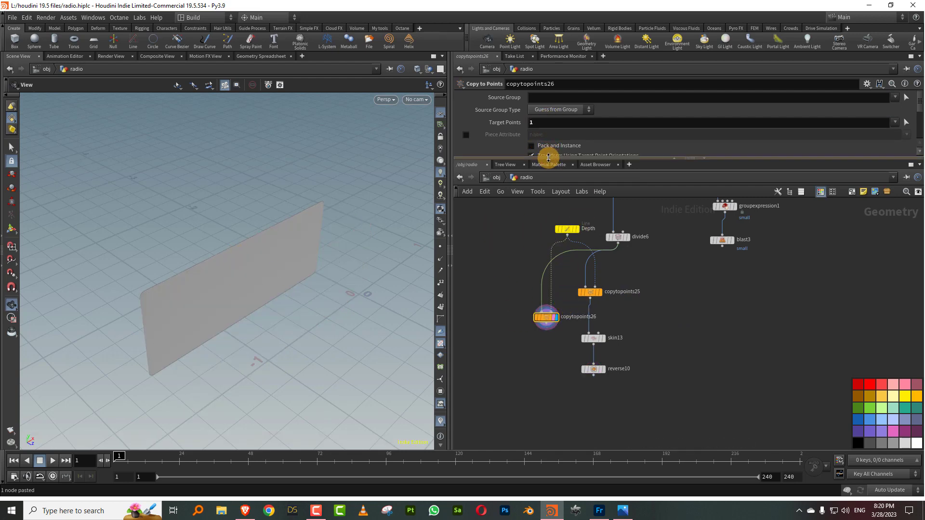
{"action": "middle_click_drag", "start_coordinate": [608, 306], "coordinate": [613, 275]}
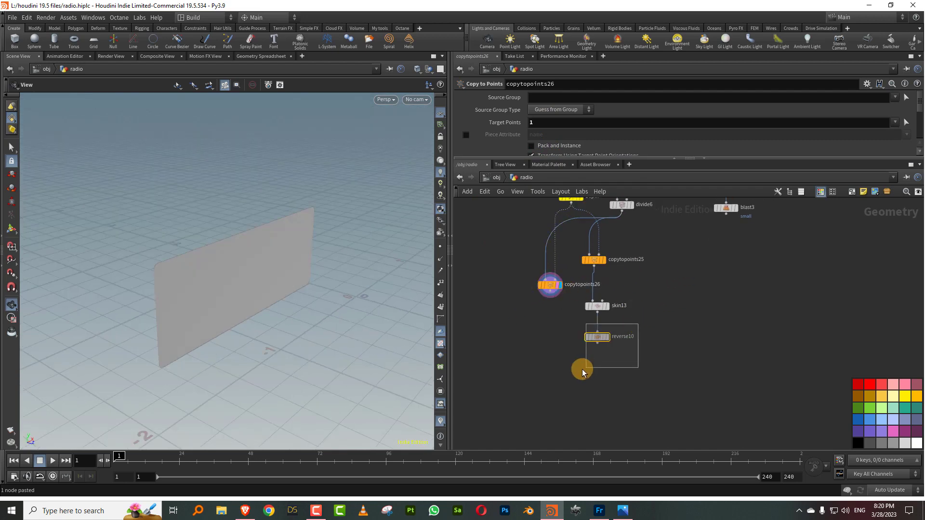
- Duplicate the Reverse node, connect the copy below copytopoints26 to flip the back panel's normals, and display it
{"action": "left_click_drag", "start_coordinate": [582, 369], "coordinate": [562, 346]}
{"action": "key", "text": "ctrl+v"}
{"action": "left_click", "coordinate": [605, 353]}
{"action": "key", "text": "Escape"}
{"action": "left_click_drag", "start_coordinate": [550, 294], "coordinate": [563, 340]}
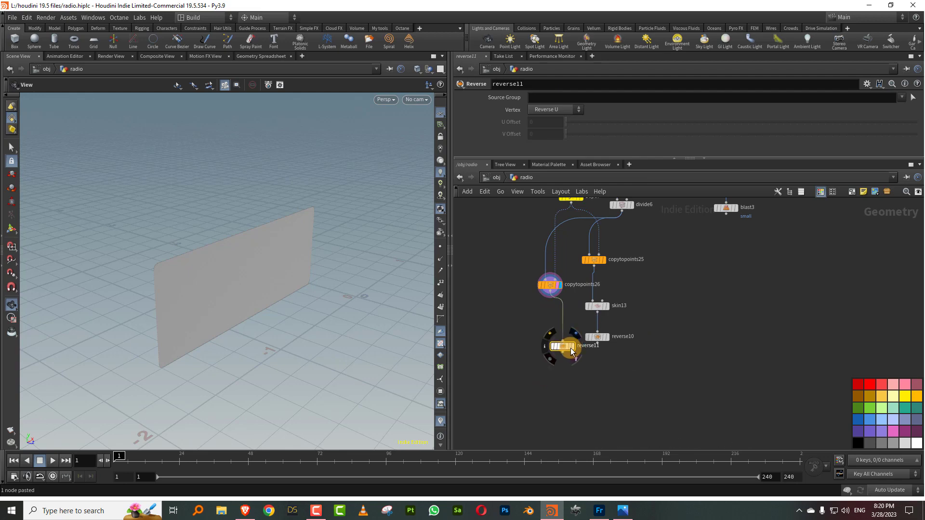
{"action": "left_click", "coordinate": [572, 349]}
- Add a Merge node combining reverse11 and reverse10, and display the joined shell and back panel
{"action": "key", "text": "Tab"}
{"action": "type", "text": "mer"}
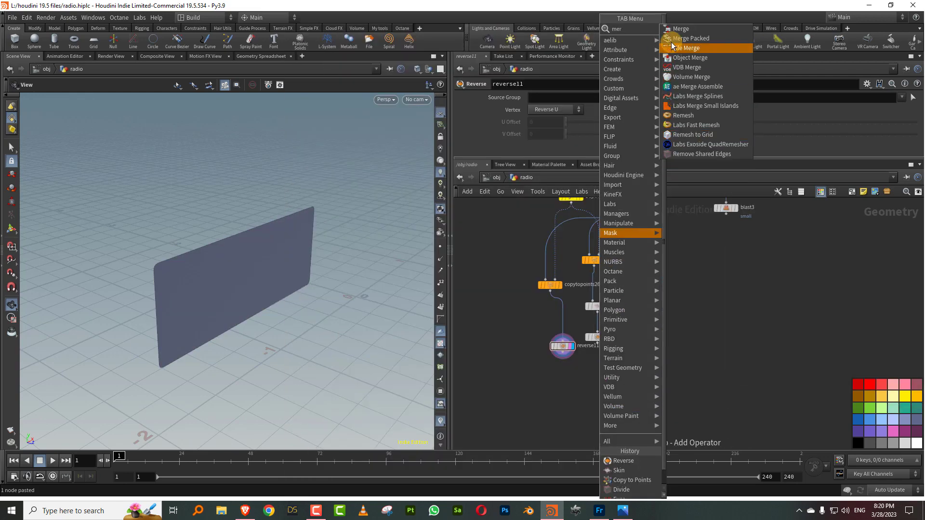
{"action": "left_click", "coordinate": [679, 39]}
{"action": "left_click", "coordinate": [585, 395]}
{"action": "left_click_drag", "start_coordinate": [563, 353], "coordinate": [585, 387]}
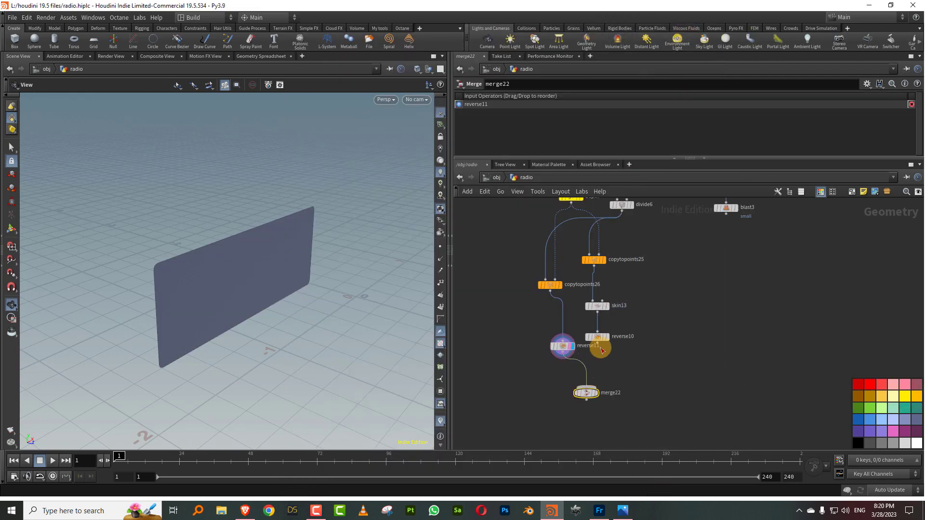
{"action": "left_click_drag", "start_coordinate": [597, 341], "coordinate": [585, 387]}
{"action": "left_click", "coordinate": [598, 392]}
- Toggle the bypass on reverse11 to compare the back panel's face direction, leaving the node active
{"action": "left_click_drag", "start_coordinate": [289, 308], "coordinate": [193, 271]}
{"action": "left_click", "coordinate": [550, 334]}
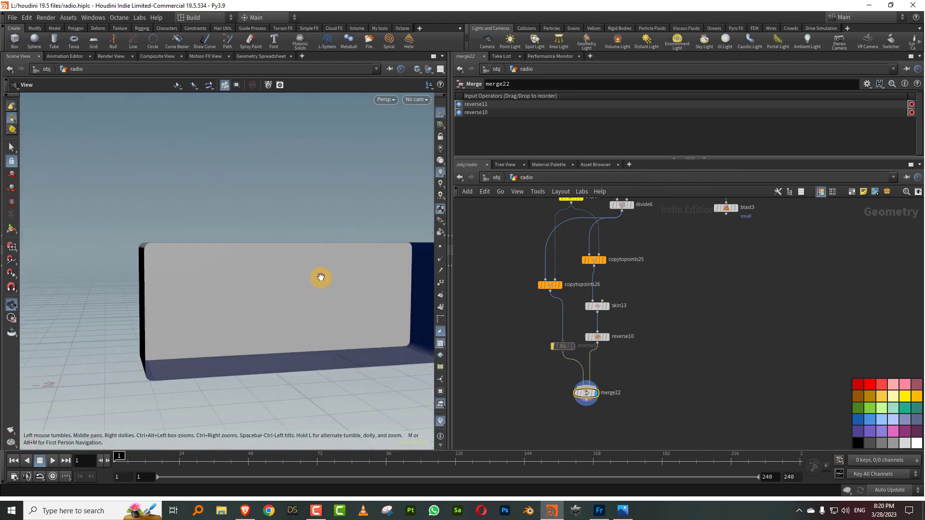
{"action": "left_click_drag", "start_coordinate": [321, 277], "coordinate": [415, 298]}
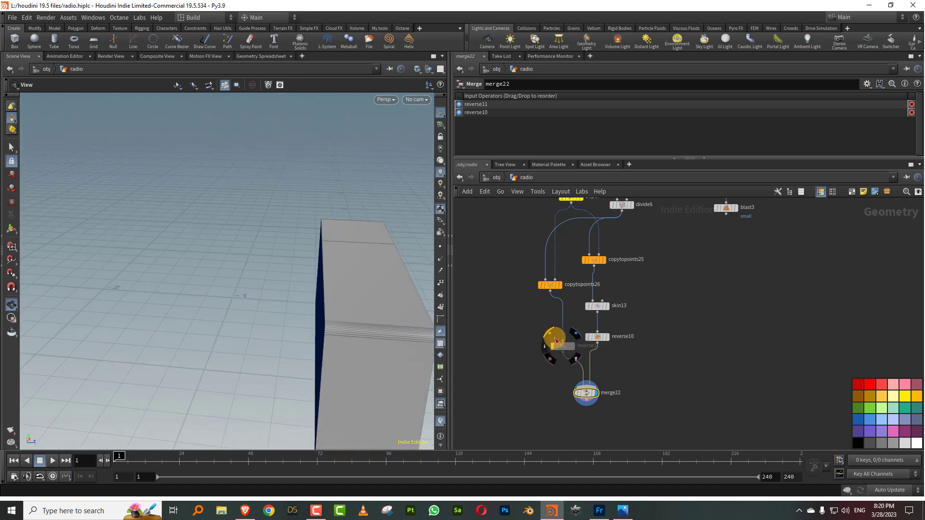
{"action": "left_click", "coordinate": [555, 341]}
- Reposition merge22 and connect the blast3 grille front to it as a third input
{"action": "left_click_drag", "start_coordinate": [585, 393], "coordinate": [609, 410]}
{"action": "left_click_drag", "start_coordinate": [726, 214], "coordinate": [728, 331]}
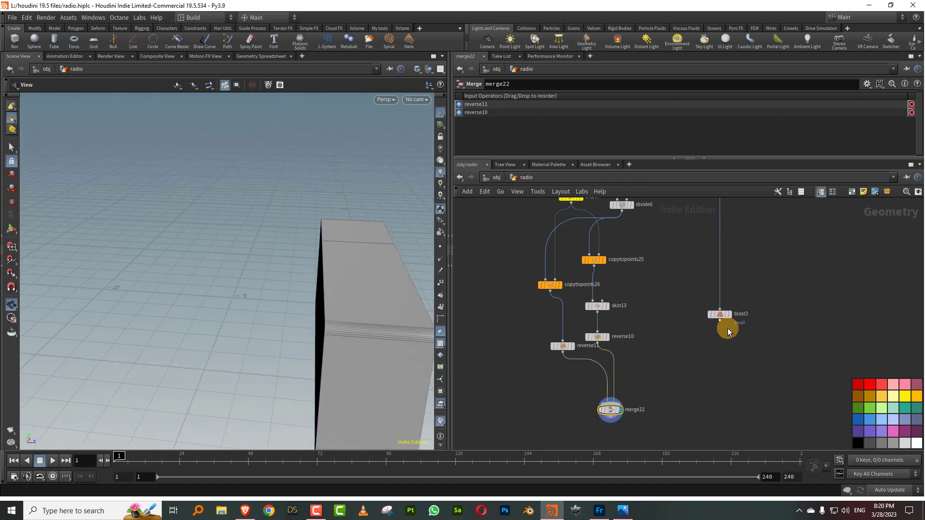
{"action": "left_click", "coordinate": [626, 396]}
{"action": "middle_click_drag", "start_coordinate": [635, 382], "coordinate": [674, 325]}
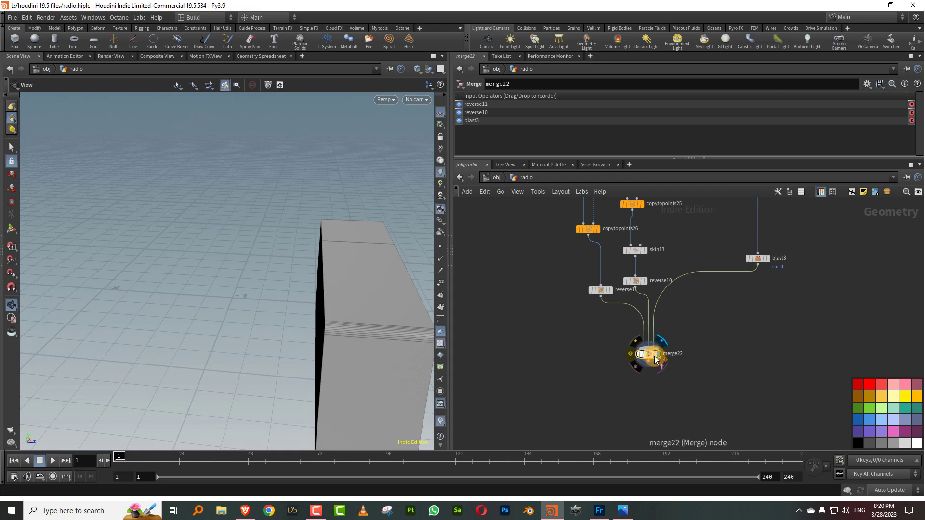
{"action": "left_click_drag", "start_coordinate": [356, 313], "coordinate": [470, 284]}
{"action": "scroll", "coordinate": [669, 305], "scroll_direction": "up", "scroll_amount": 4}
- Add a Fuse node below merge22, display it, and inspect the radio's rounded corner up close
{"action": "key", "text": "Tab"}
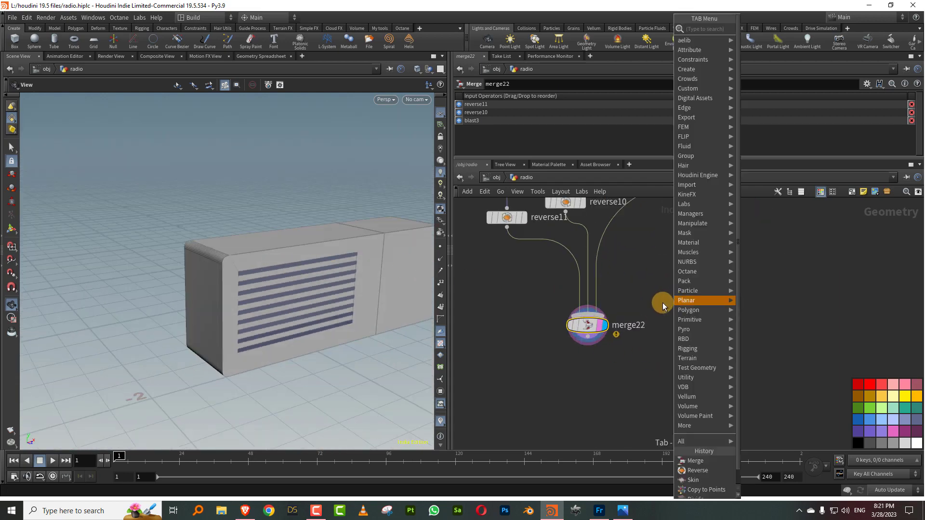
{"action": "type", "text": "fuse"}
{"action": "key", "text": "Escape"}
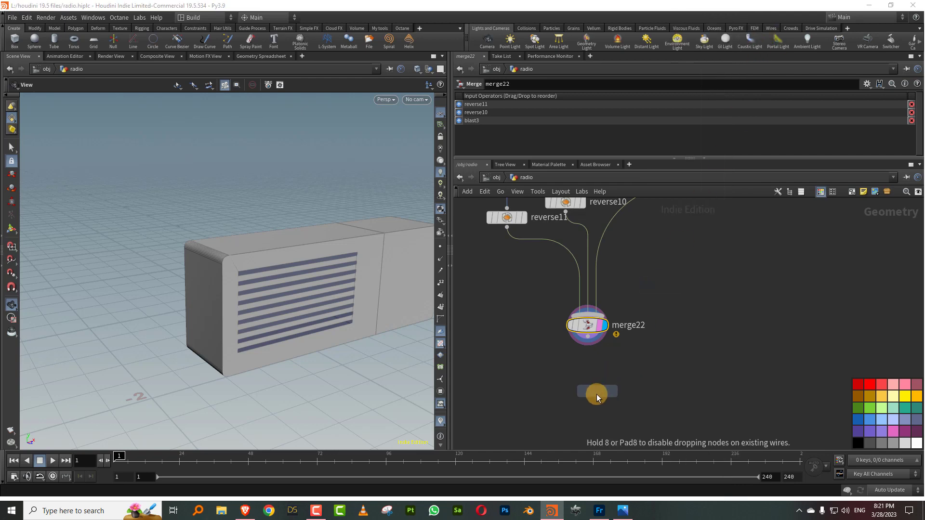
{"action": "left_click", "coordinate": [596, 394]}
{"action": "left_click", "coordinate": [614, 394]}
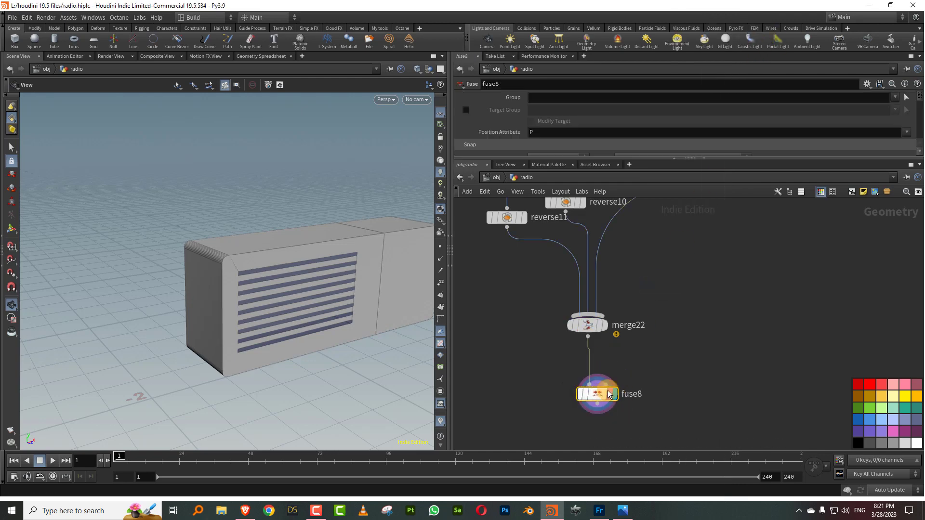
{"action": "left_click_drag", "start_coordinate": [368, 320], "coordinate": [312, 214]}
{"action": "right_click_drag", "start_coordinate": [312, 213], "coordinate": [431, 187]}
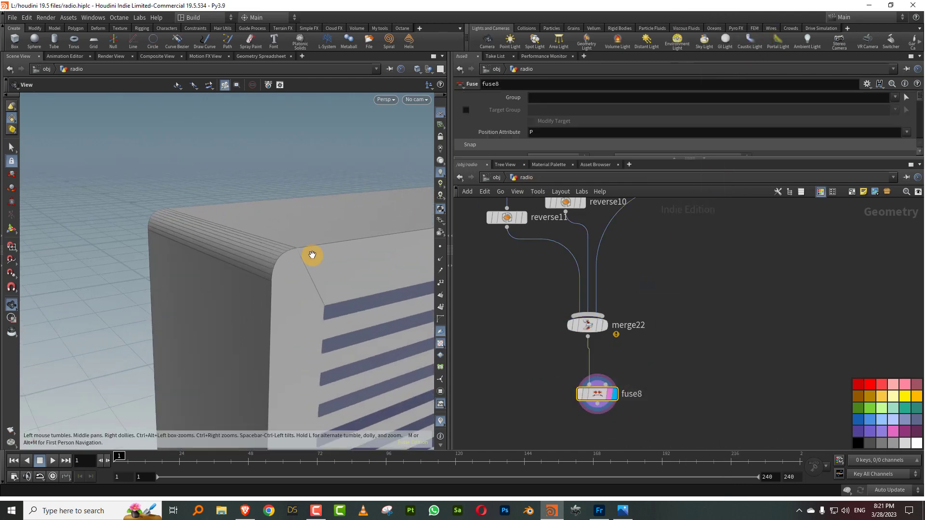
{"action": "right_click_drag", "start_coordinate": [312, 257], "coordinate": [431, 241]}
{"action": "mouse_move", "coordinate": [577, 375]}
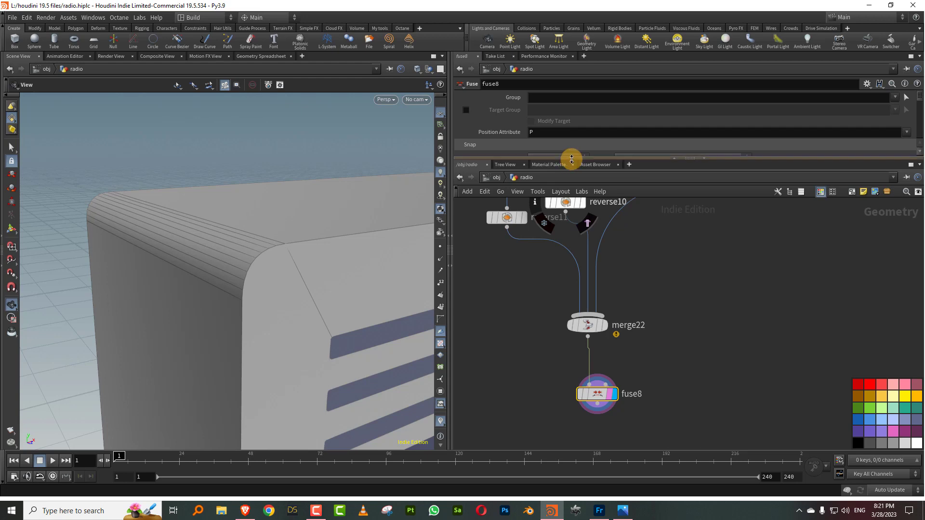
- Show the points and toggle the bypass on fuse8 to compare the grille slot's corner points, leaving it active
{"action": "left_click_drag", "start_coordinate": [571, 158], "coordinate": [568, 283]}
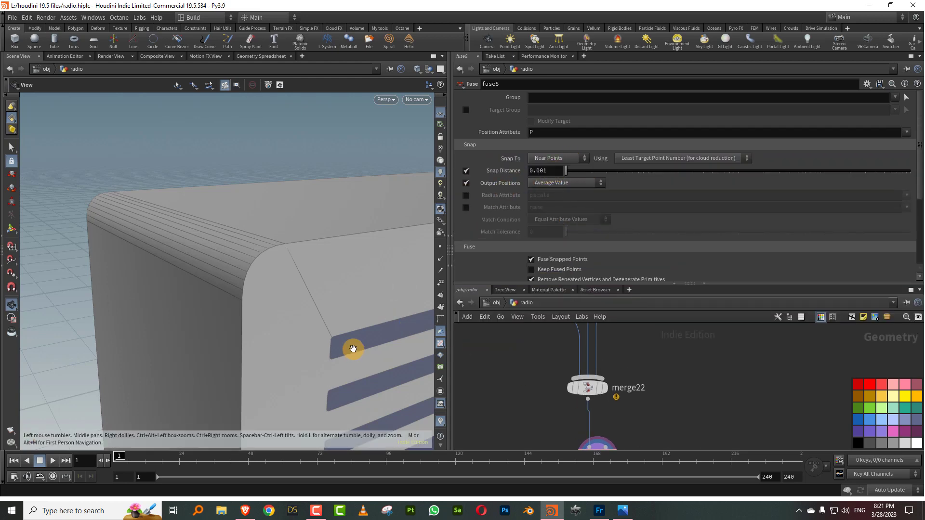
{"action": "scroll", "coordinate": [351, 347], "scroll_direction": "down", "scroll_amount": 6}
{"action": "scroll", "coordinate": [257, 273], "scroll_direction": "up", "scroll_amount": 2}
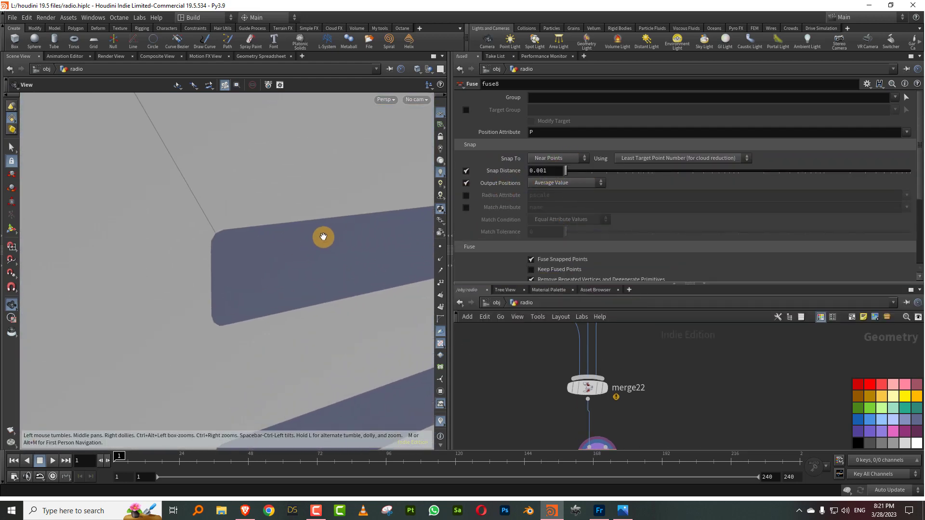
{"action": "left_click", "coordinate": [440, 246]}
{"action": "scroll", "coordinate": [624, 397], "scroll_direction": "down", "scroll_amount": 3}
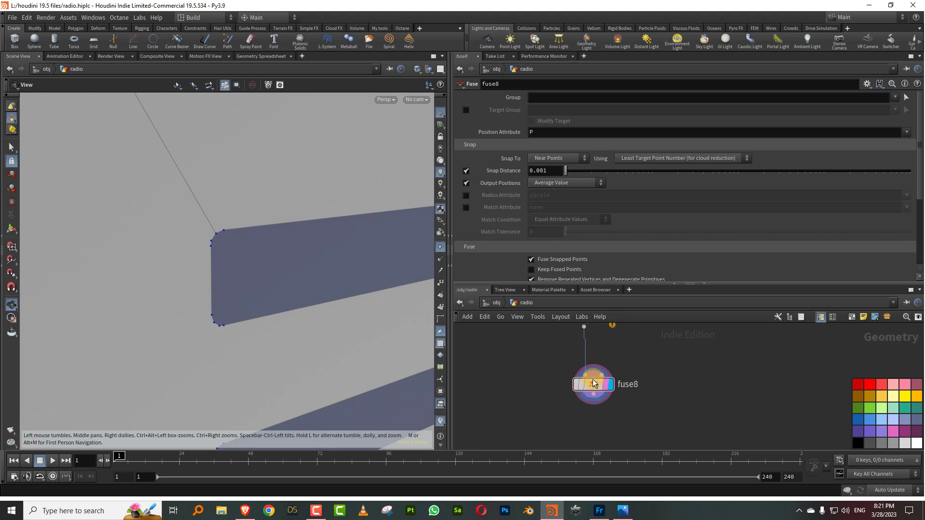
{"action": "left_click", "coordinate": [572, 362]}
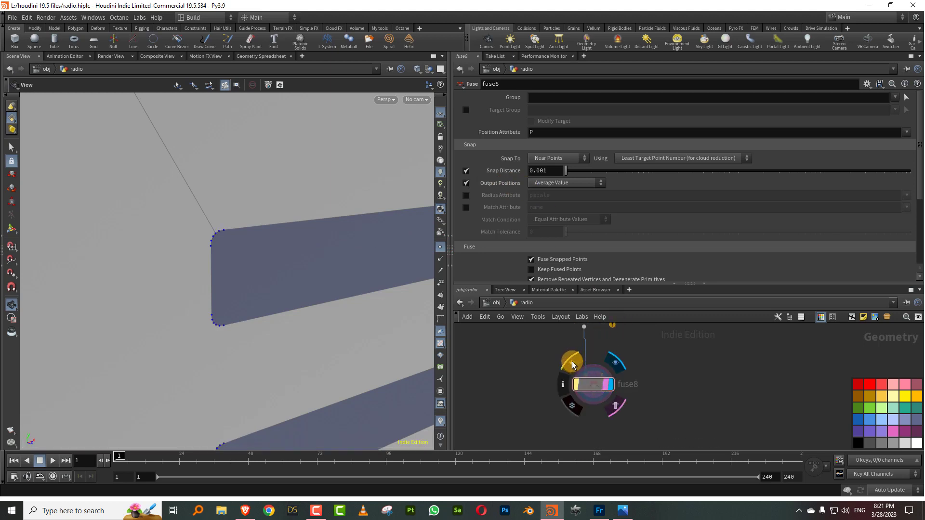
{"action": "left_click", "coordinate": [572, 362]}
{"action": "left_click", "coordinate": [573, 362]}
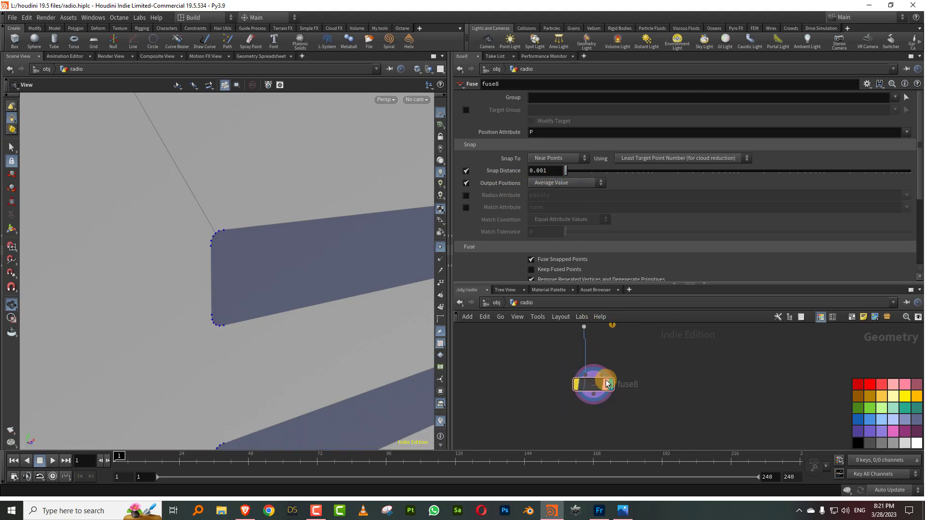
{"action": "left_click", "coordinate": [572, 363]}
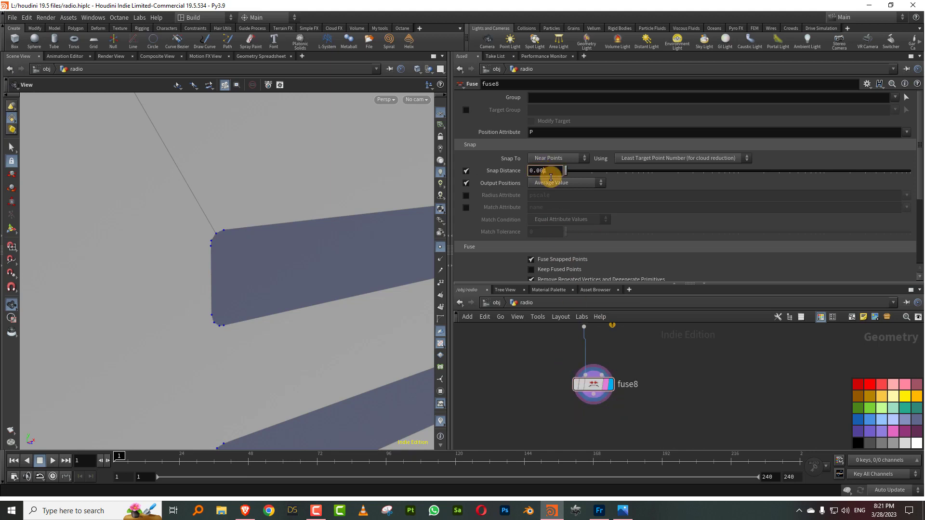
- Set the Snap Distance of fuse8 to 0.0001, check the points around the radio, and hide the point display
{"action": "type", "text": "0"}
{"action": "key", "text": "Return"}
{"action": "left_click_drag", "start_coordinate": [385, 257], "coordinate": [367, 302]}
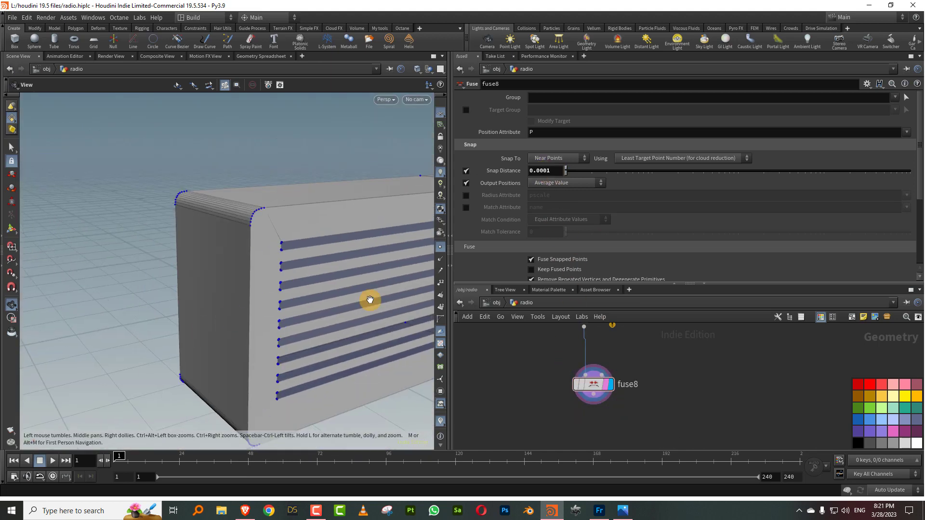
{"action": "left_click_drag", "start_coordinate": [270, 237], "coordinate": [132, 229]}
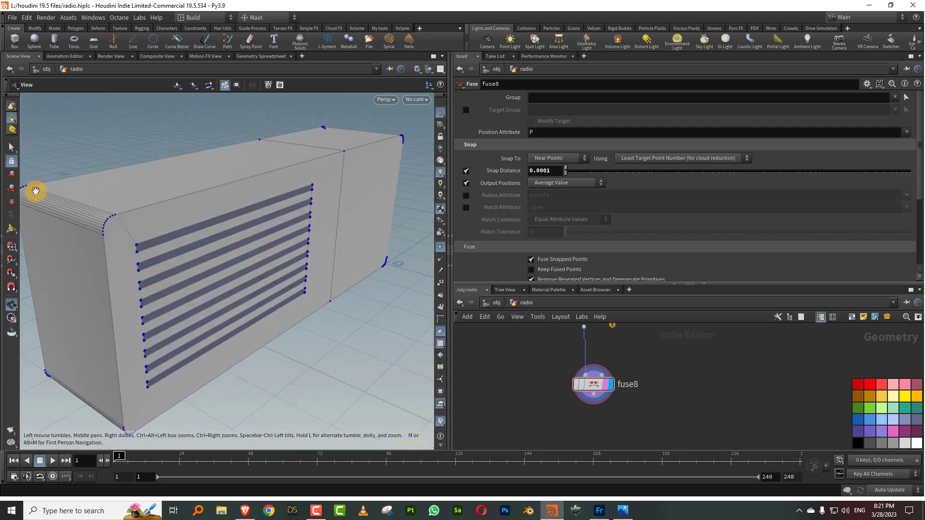
{"action": "left_click", "coordinate": [440, 247]}
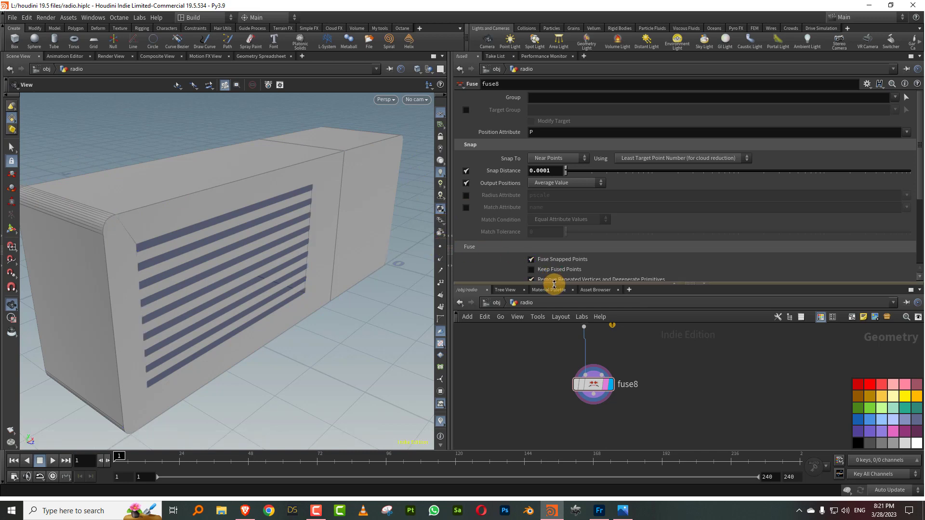
- Add a Group node below fuse8 and display it
{"action": "left_click_drag", "start_coordinate": [554, 284], "coordinate": [554, 172]}
{"action": "key", "text": "Tab"}
{"action": "type", "text": "grou"}
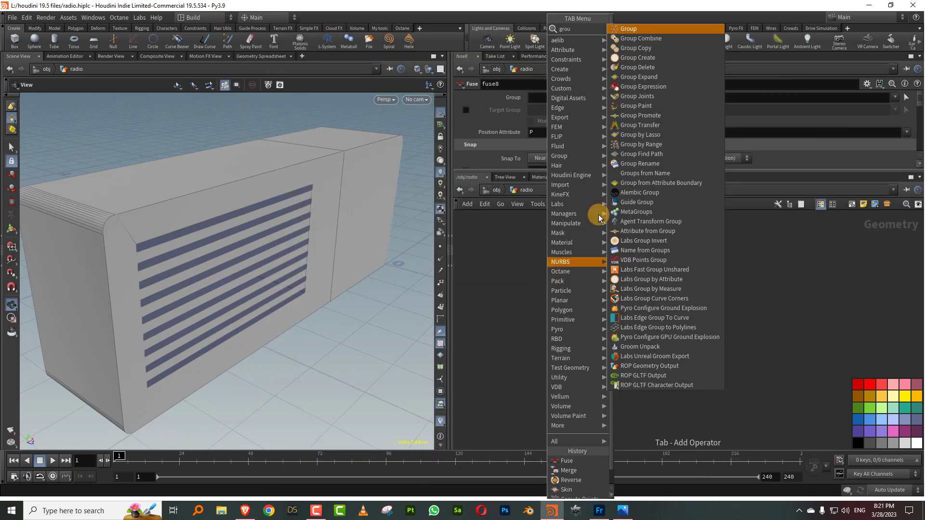
{"action": "left_click", "coordinate": [643, 29]}
{"action": "left_click", "coordinate": [593, 374]}
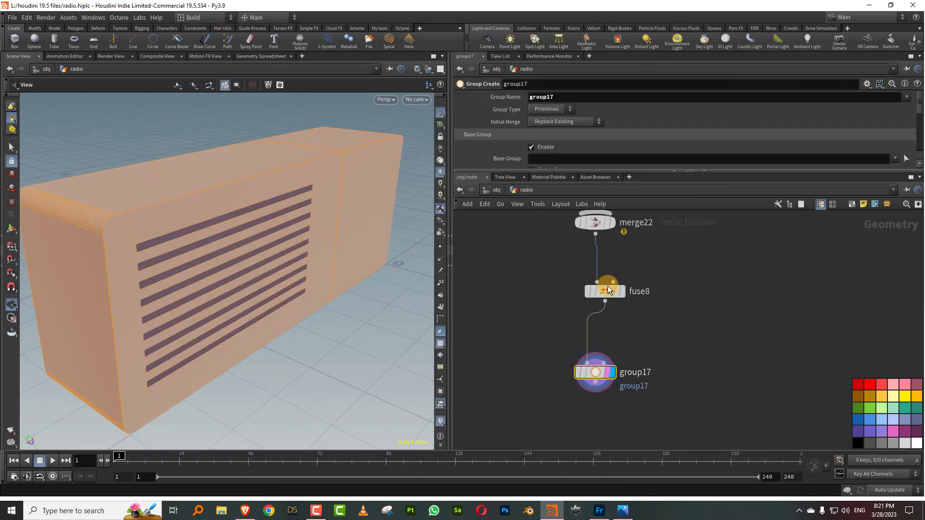
- Name the group bev, disable its Base Group, set its type to Edges, and include edges by Min Edge Angle
{"action": "double_click", "coordinate": [553, 96]}
{"action": "type", "text": "bev"}
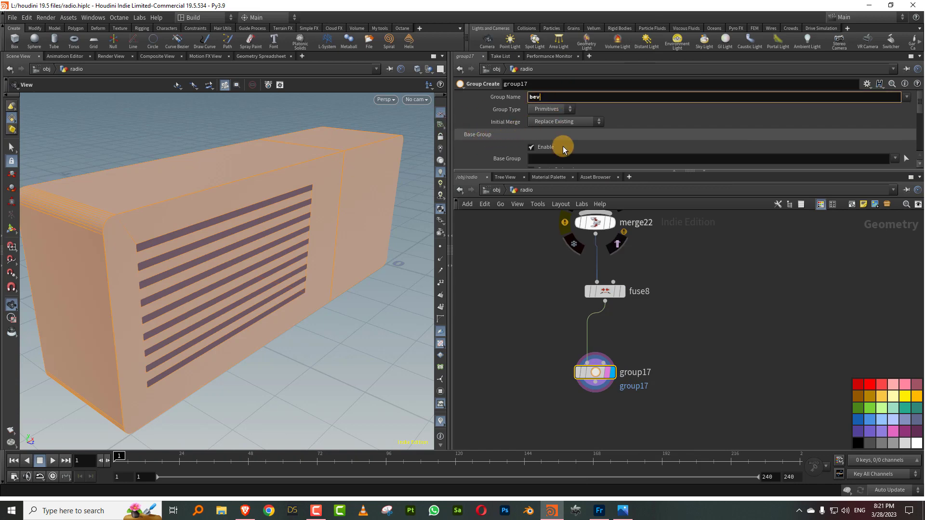
{"action": "left_click", "coordinate": [562, 148]}
{"action": "left_click_drag", "start_coordinate": [549, 170], "coordinate": [547, 279]}
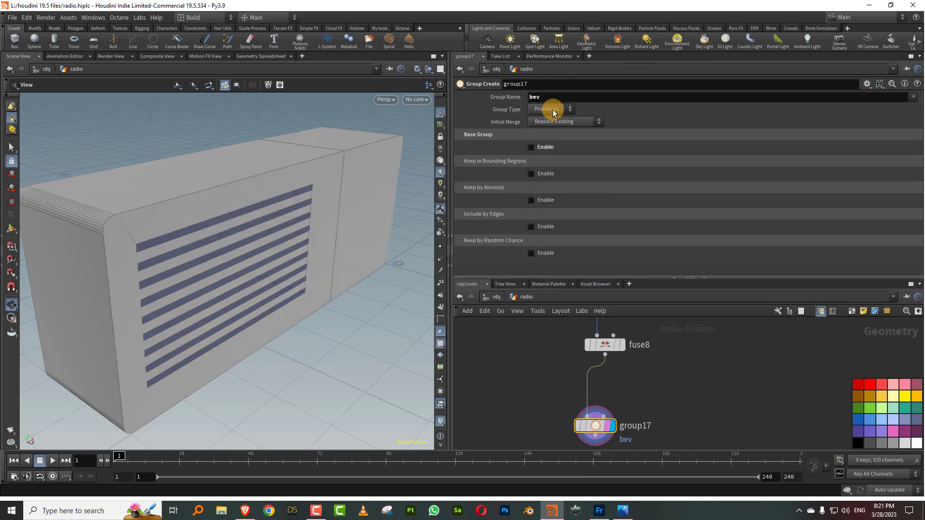
{"action": "left_click", "coordinate": [544, 137]}
{"action": "left_click", "coordinate": [532, 227]}
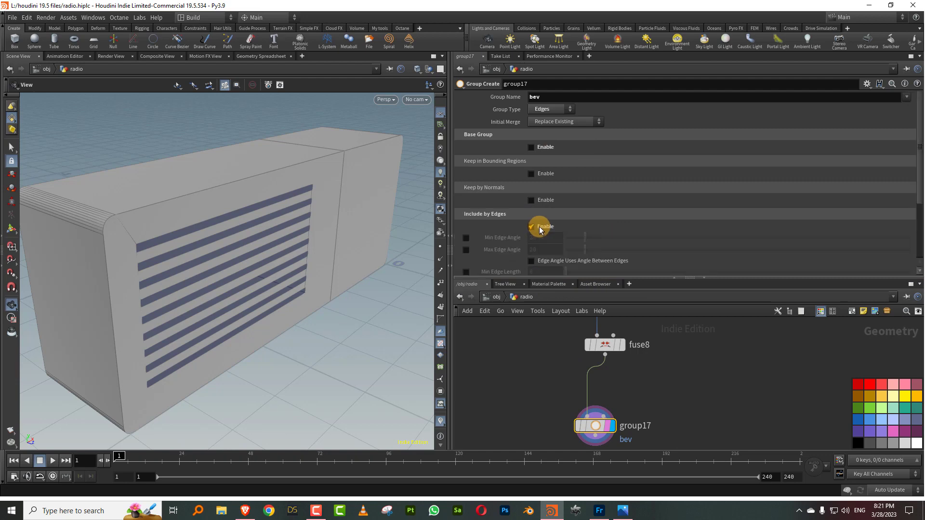
{"action": "left_click", "coordinate": [467, 237]}
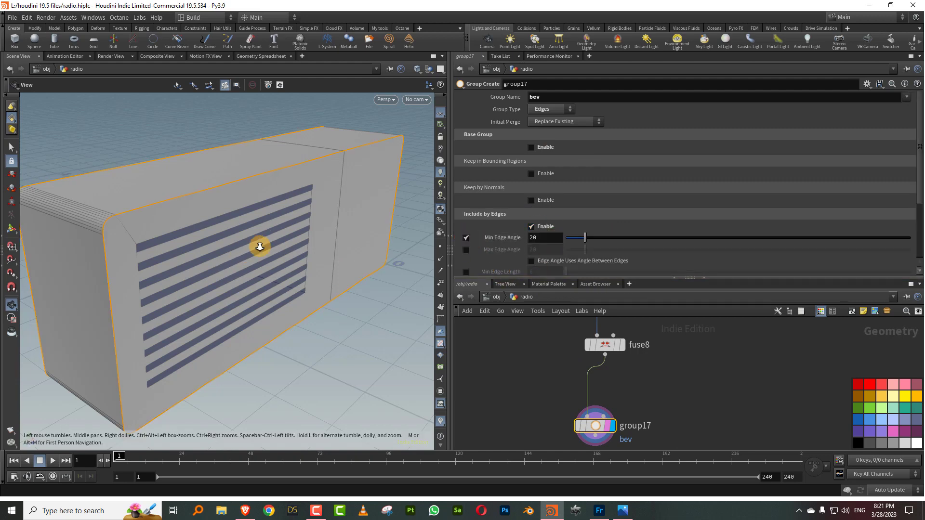
- Set the bev group's Min Edge Angle to 28.2 and check the selected edges around the radio
{"action": "left_click_drag", "start_coordinate": [258, 245], "coordinate": [243, 270]}
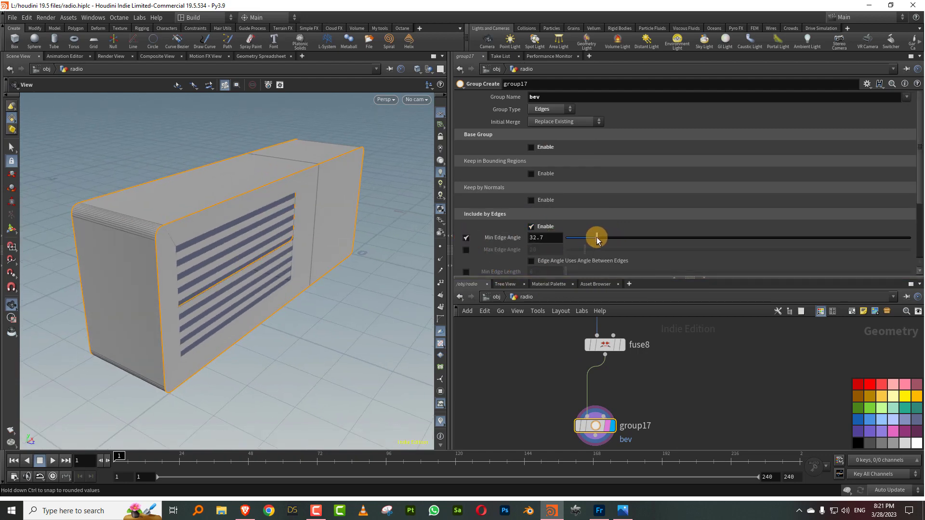
{"action": "left_click_drag", "start_coordinate": [608, 237], "coordinate": [588, 237]}
{"action": "left_click_drag", "start_coordinate": [423, 252], "coordinate": [294, 222]}
{"action": "mouse_move", "coordinate": [585, 240]}
{"action": "left_mouse_down"}
{"action": "mouse_move", "coordinate": [571, 238]}
{"action": "mouse_move", "coordinate": [593, 238]}
{"action": "left_mouse_up"}
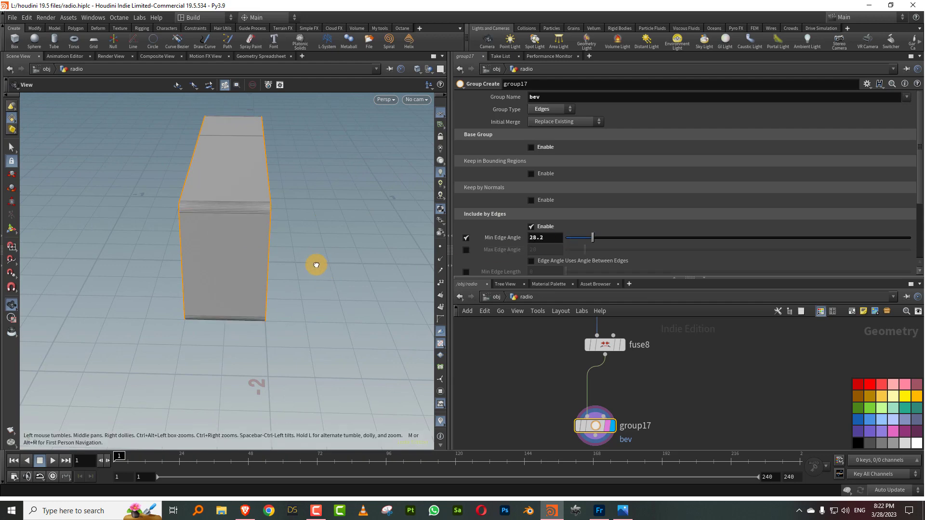
{"action": "left_click_drag", "start_coordinate": [315, 264], "coordinate": [676, 135]}
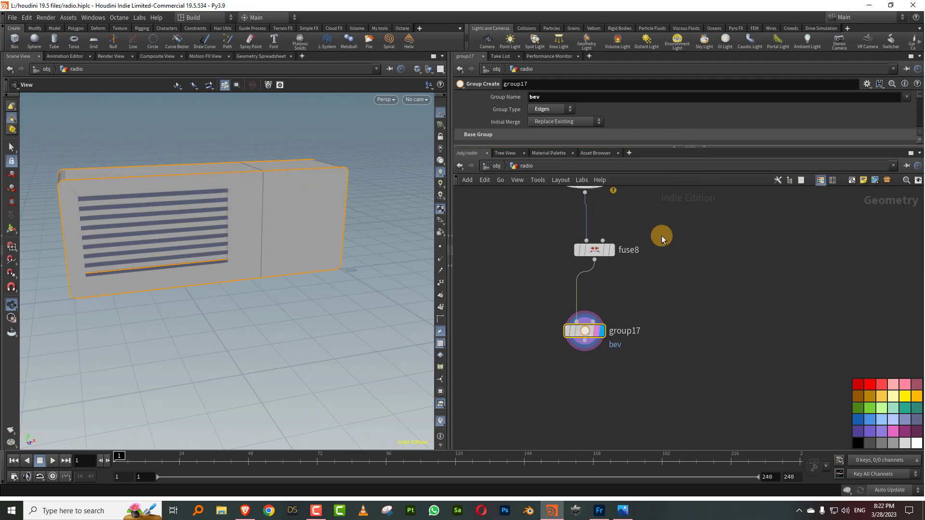
- Add a PolyBevel node below group17 and display it
{"action": "key", "text": "Tab"}
{"action": "type", "text": "polybe"}
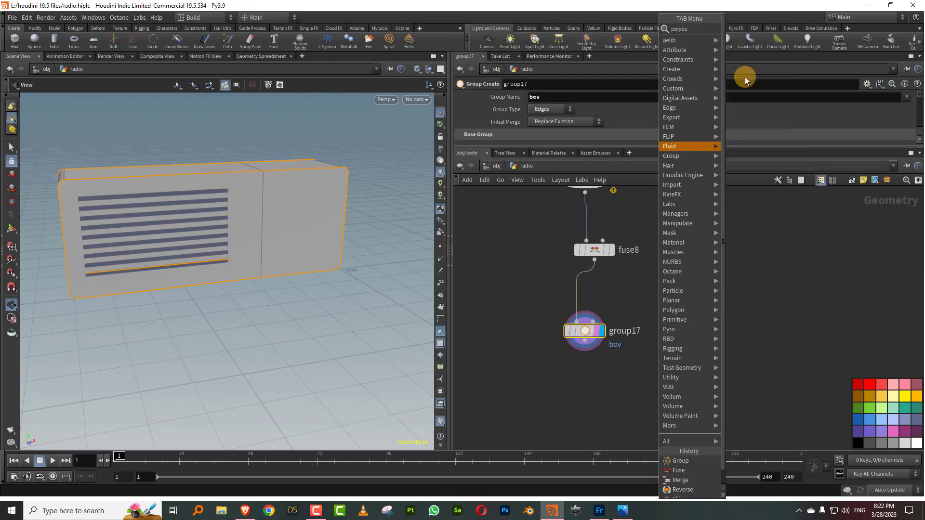
{"action": "left_click", "coordinate": [742, 29]}
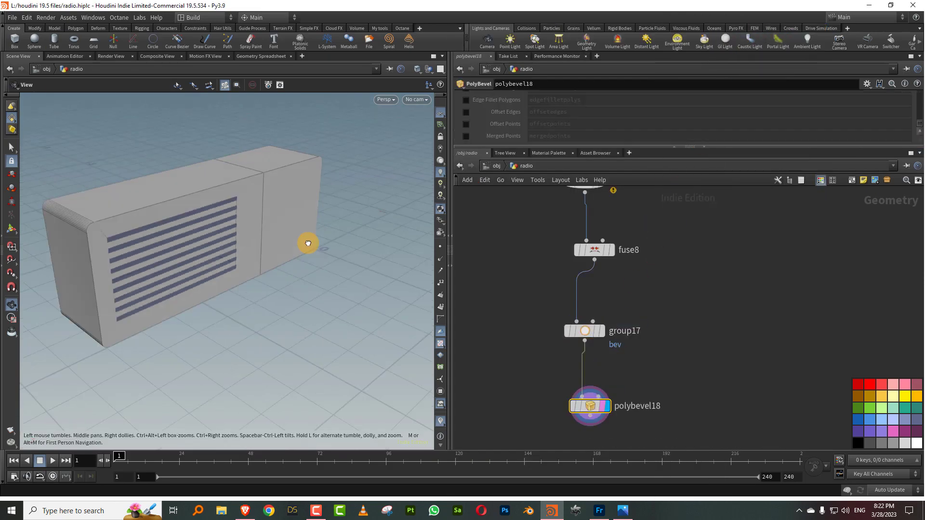
{"action": "left_click_drag", "start_coordinate": [308, 243], "coordinate": [357, 246]}
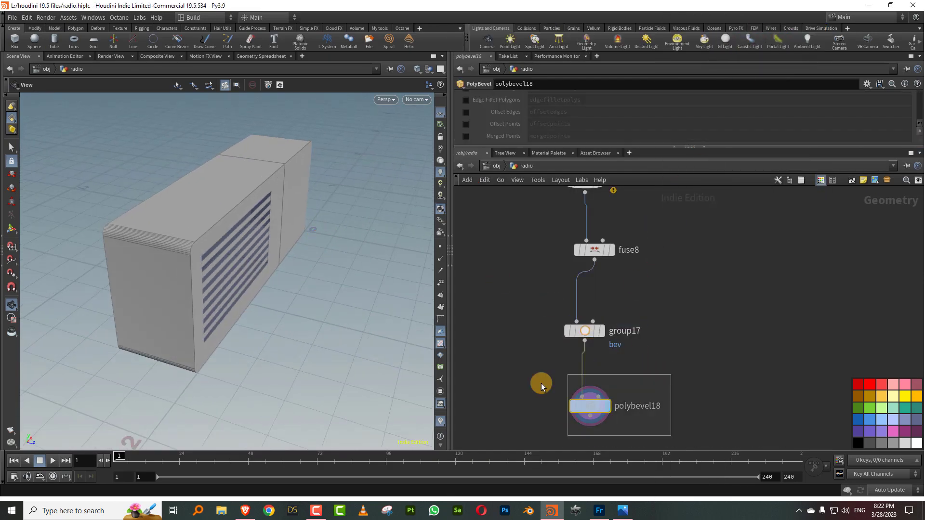
- Bevel the bev group with polybevel18 at a Distance of 0.015 and raise Divisions to round the edges
{"action": "left_click_drag", "start_coordinate": [559, 147], "coordinate": [561, 274]}
{"action": "scroll", "coordinate": [639, 192], "scroll_direction": "up", "scroll_amount": 5}
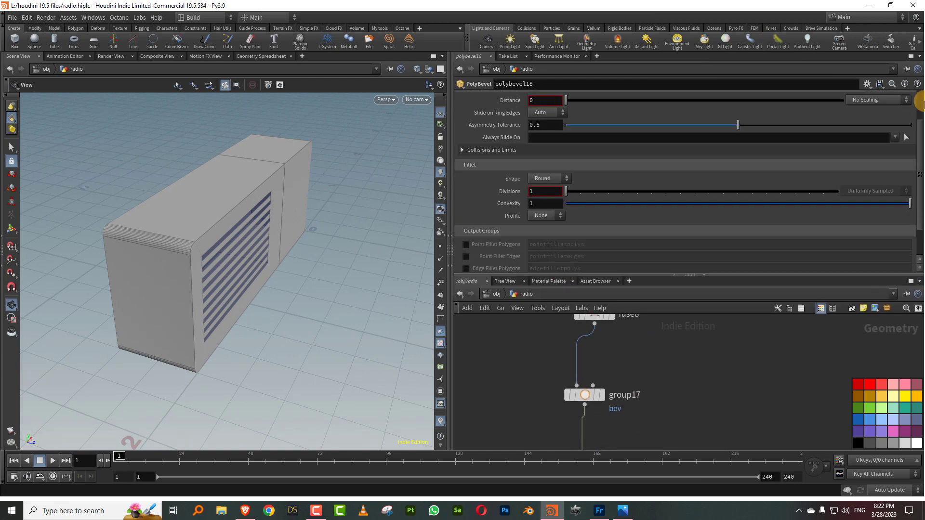
{"action": "left_click", "coordinate": [894, 97]}
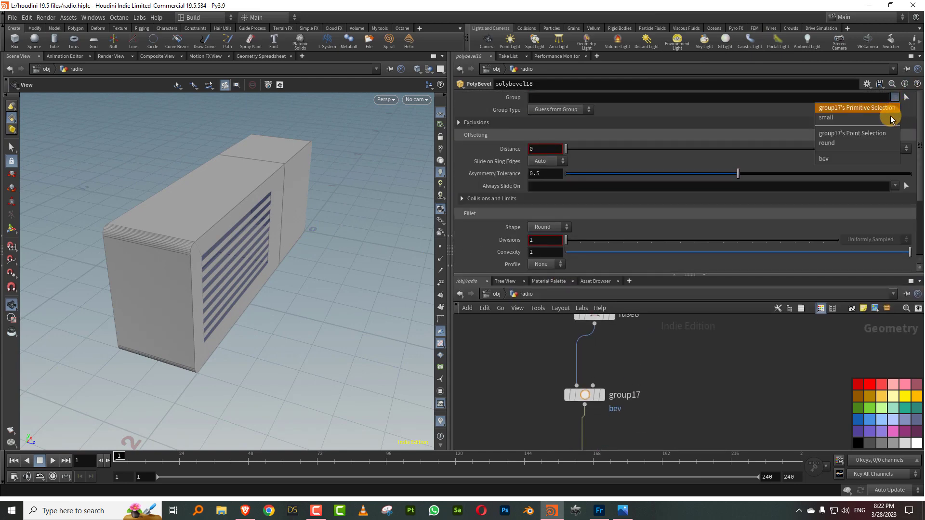
{"action": "left_click", "coordinate": [864, 159]}
{"action": "middle_click_drag", "start_coordinate": [543, 149], "coordinate": [617, 182]}
{"action": "left_click_drag", "start_coordinate": [584, 244], "coordinate": [713, 239]}
{"action": "left_click_drag", "start_coordinate": [355, 250], "coordinate": [329, 249]}
- Add a Group node below polybevel18, connect it to the bevel's output and display it
{"action": "left_click_drag", "start_coordinate": [652, 273], "coordinate": [652, 176]}
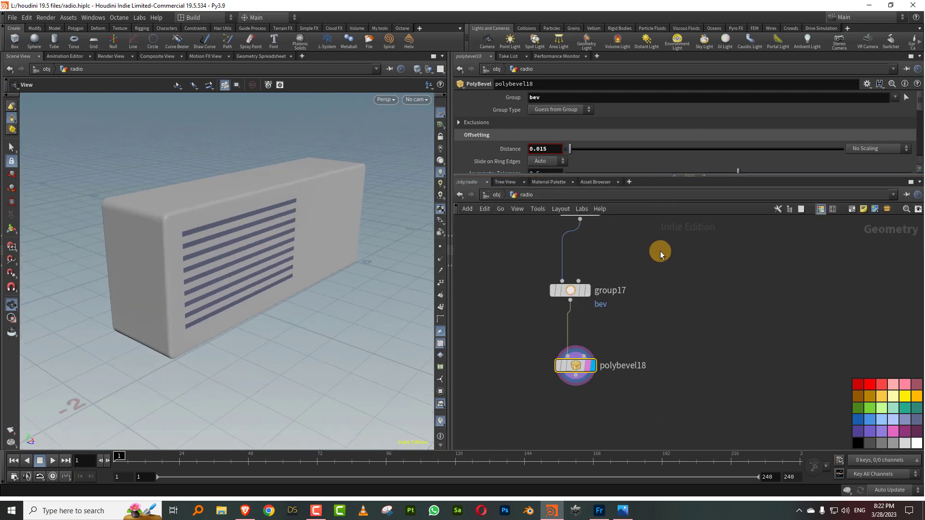
{"action": "key", "text": "Tab"}
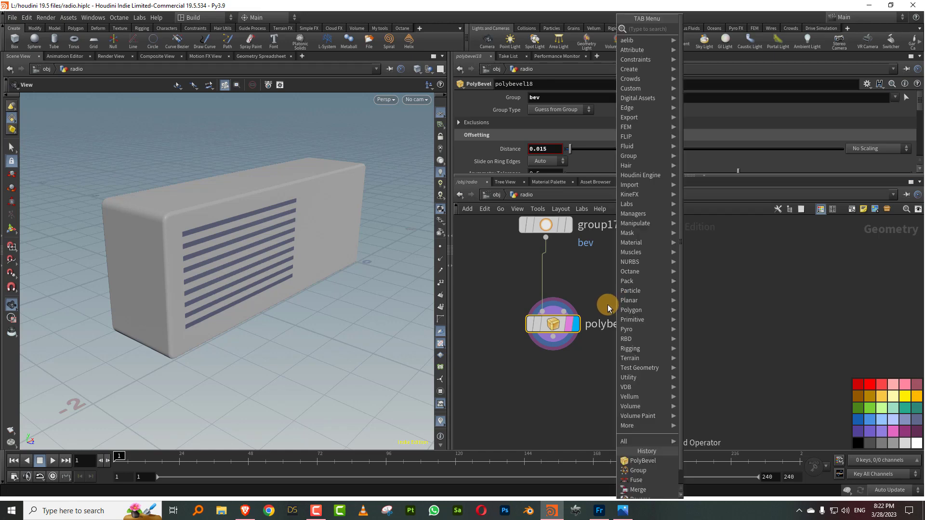
{"action": "type", "text": "group"}
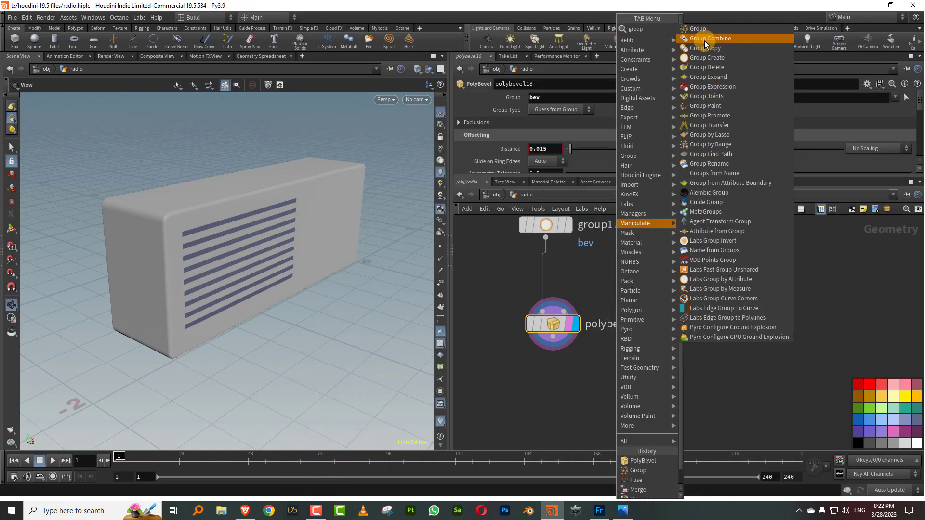
{"action": "left_click", "coordinate": [701, 40]}
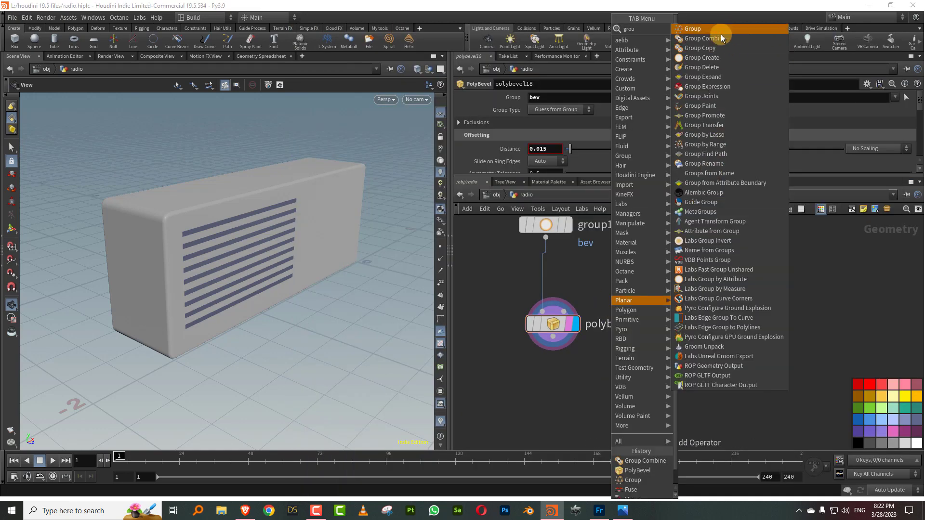
{"action": "left_click", "coordinate": [720, 32]}
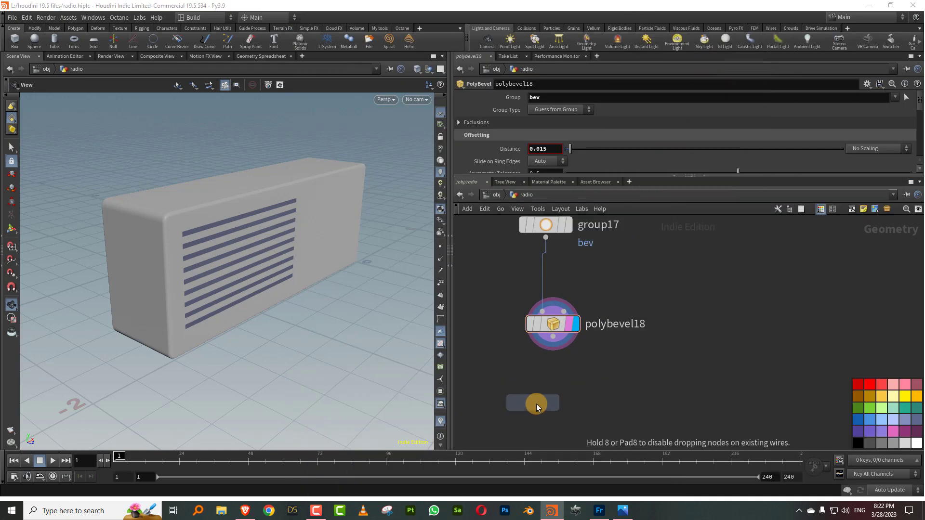
{"action": "left_click", "coordinate": [539, 404]}
{"action": "left_click_drag", "start_coordinate": [550, 351], "coordinate": [529, 391]}
{"action": "left_click", "coordinate": [561, 403]}
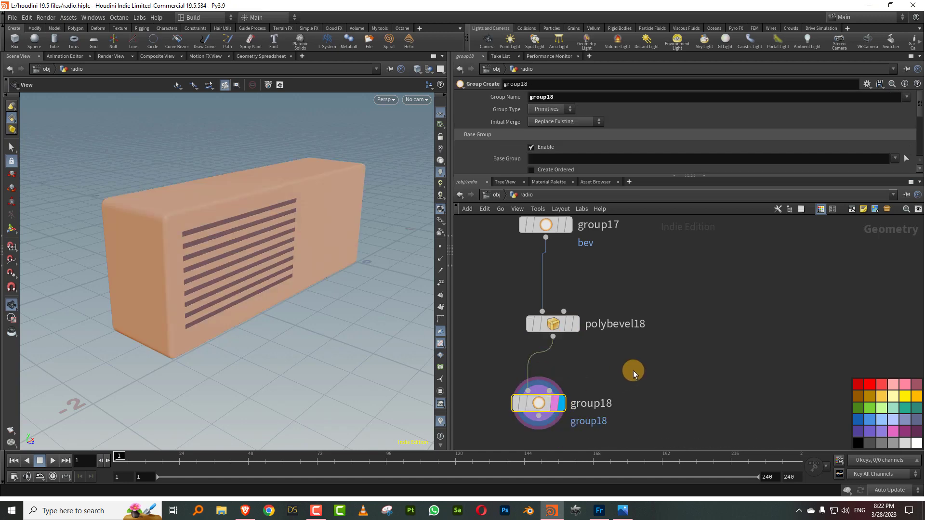
- Name the new primitive group front and disable its Base Group
{"action": "double_click", "coordinate": [573, 97]}
{"action": "type", "text": "fro"}
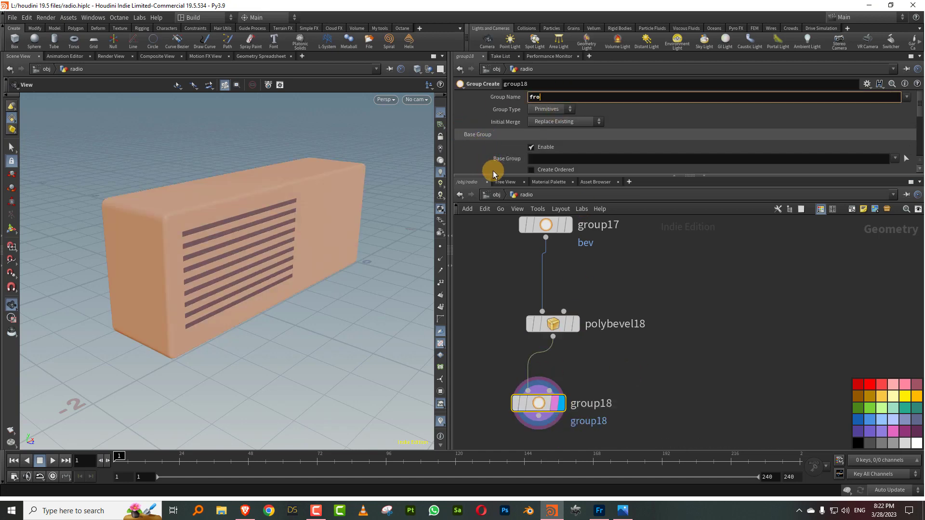
{"action": "type", "text": "nt"}
{"action": "key", "text": "Return"}
{"action": "left_click", "coordinate": [549, 147]}
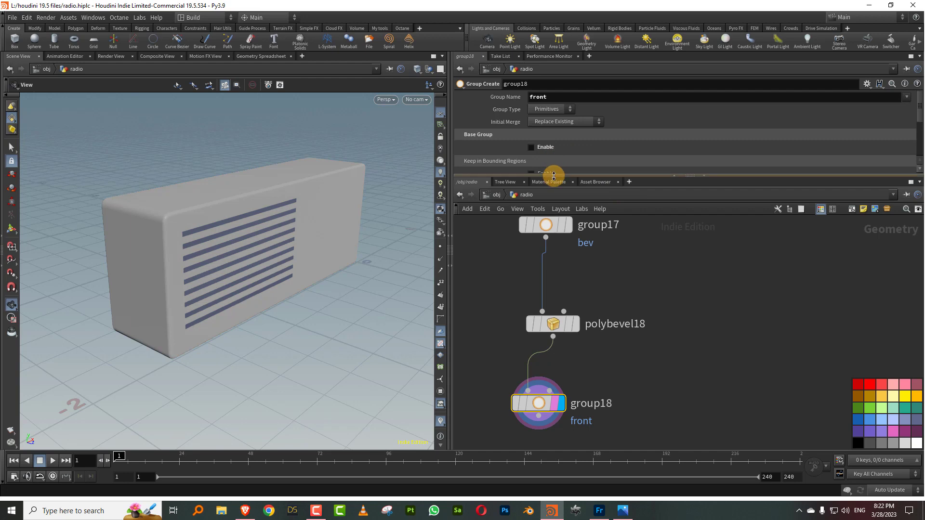
- Enable Keep by Normals for the front group and set the Spread Angle to 85.3 with direction 0, 0, 1
{"action": "left_click_drag", "start_coordinate": [553, 176], "coordinate": [554, 294]}
{"action": "left_click", "coordinate": [532, 200]}
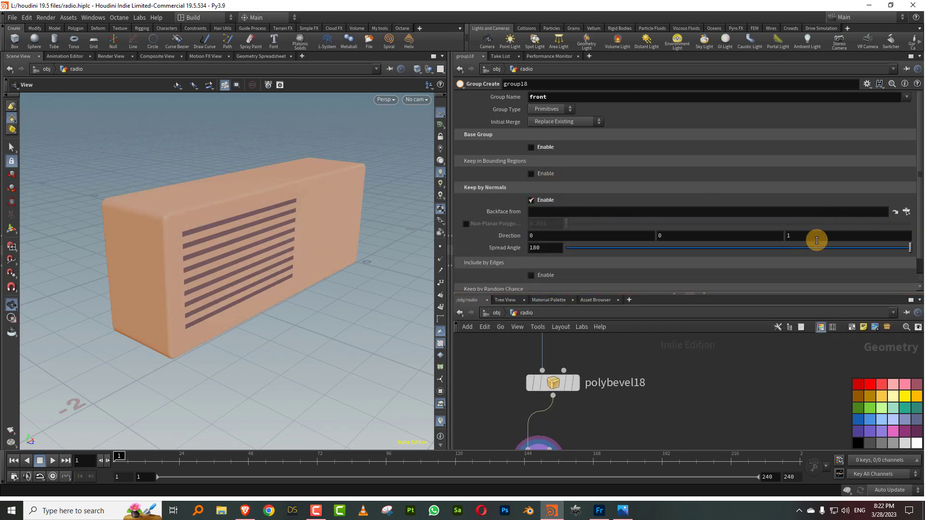
{"action": "left_click_drag", "start_coordinate": [886, 249], "coordinate": [727, 254]}
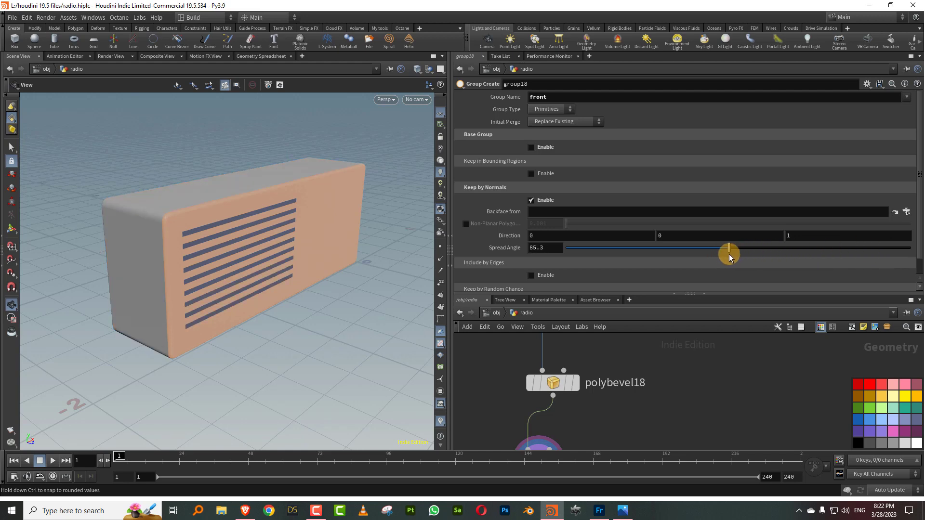
{"action": "key", "text": "w"}
{"action": "key", "text": "w"}
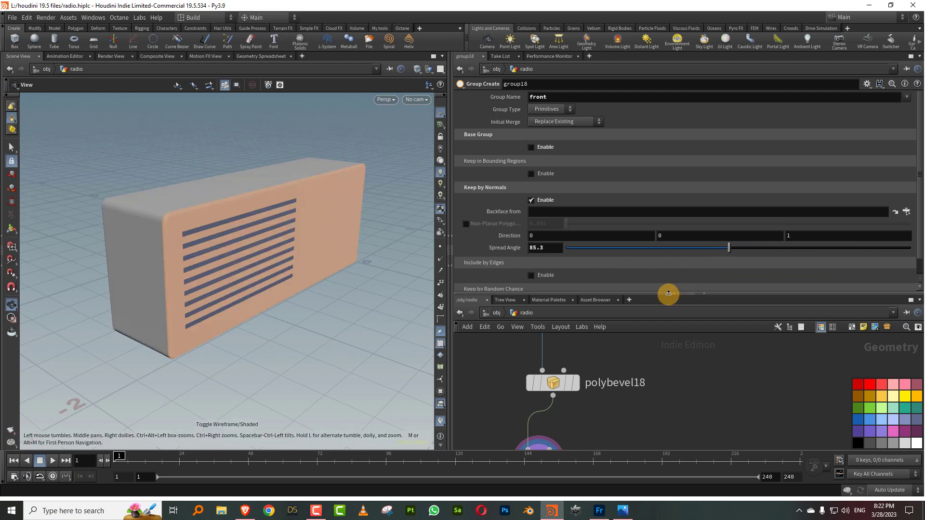
- Add a Split node below group18, display it and set its Group to front
{"action": "left_click_drag", "start_coordinate": [668, 293], "coordinate": [660, 153]}
{"action": "key", "text": "Tab"}
{"action": "type", "text": "sp"}
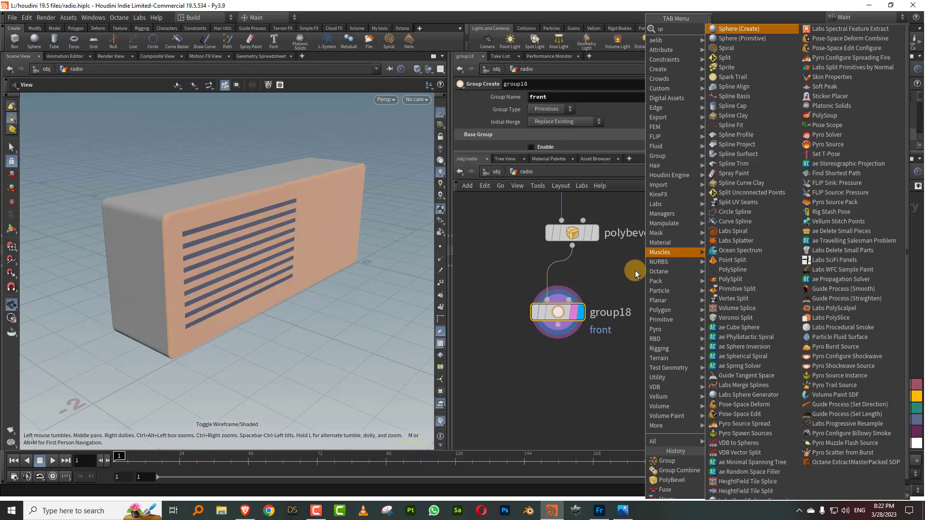
{"action": "type", "text": "li"}
{"action": "left_click", "coordinate": [729, 30]}
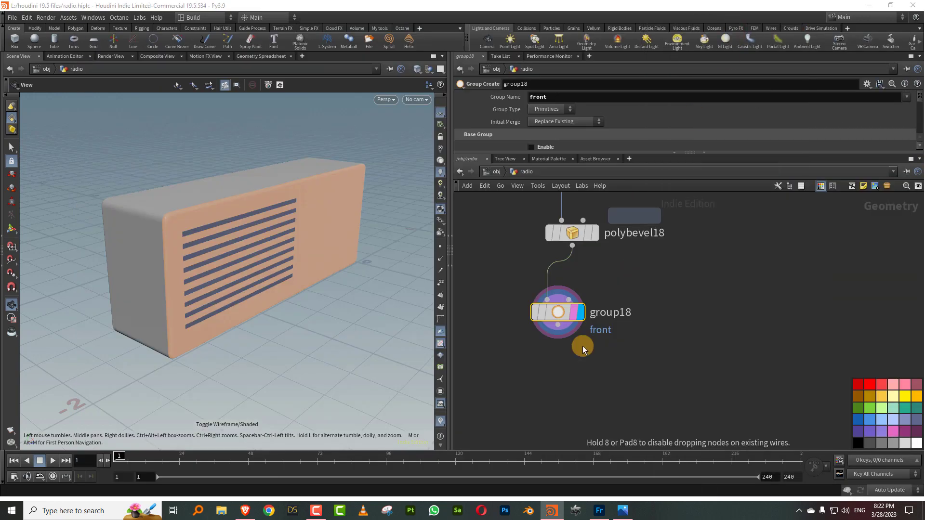
{"action": "left_click", "coordinate": [566, 371]}
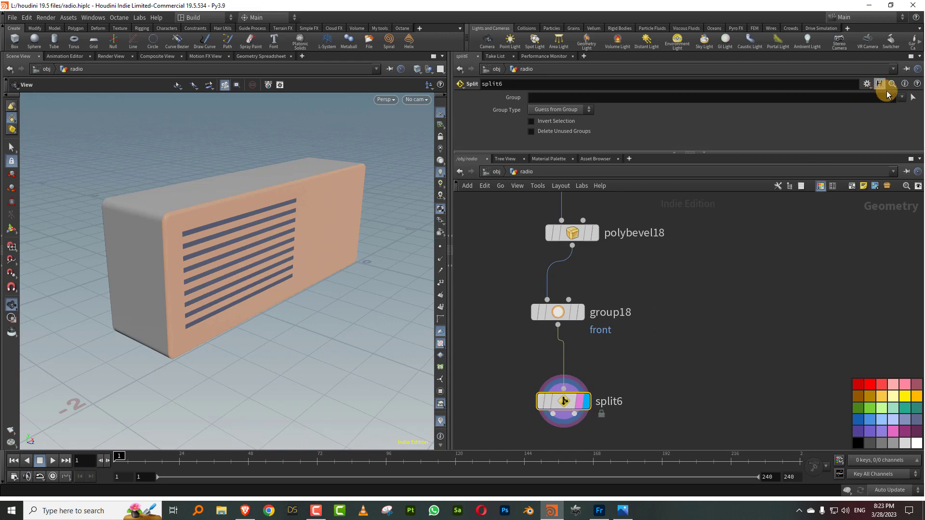
{"action": "left_click", "coordinate": [900, 98]}
{"action": "left_click", "coordinate": [892, 116]}
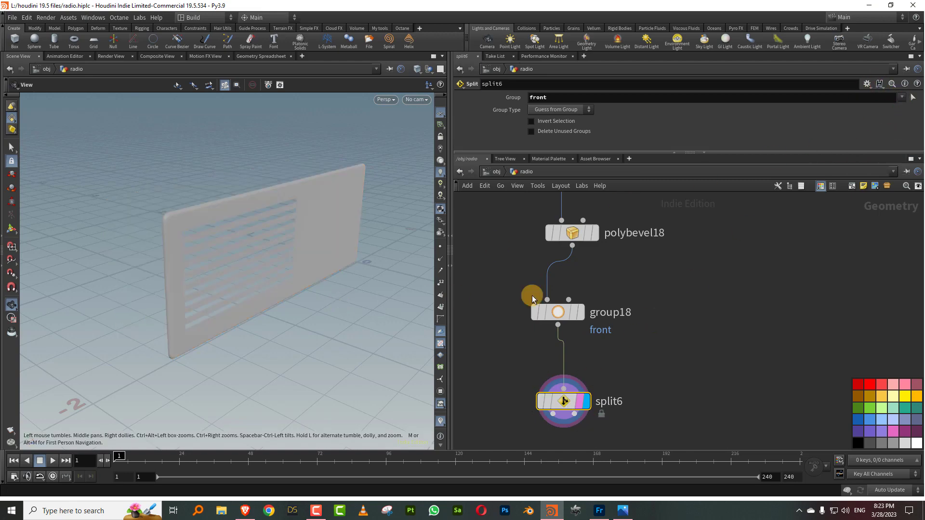
- Add a displayed Color node to split6's first output and check the radio's colors in the reference photo
{"action": "key", "text": "Tab"}
{"action": "type", "text": "color"}
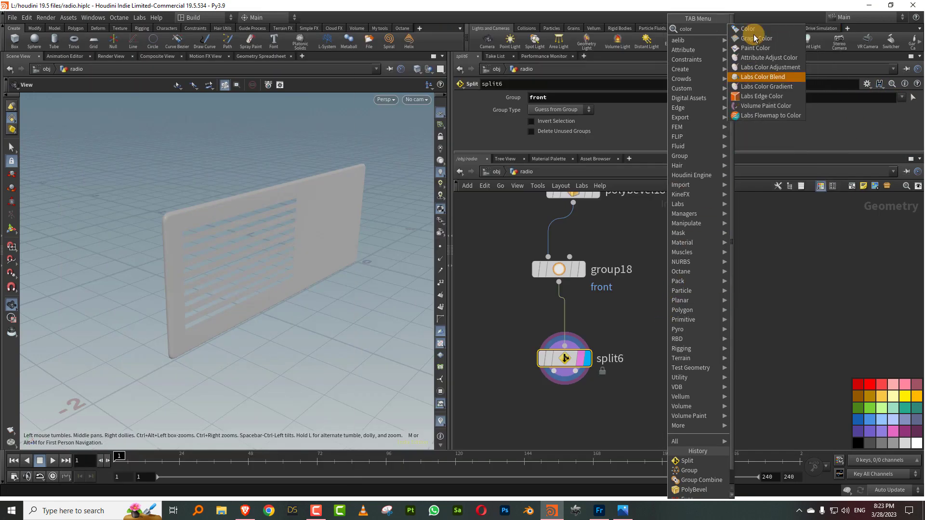
{"action": "left_click", "coordinate": [753, 29]}
{"action": "left_click", "coordinate": [535, 434]}
{"action": "left_click", "coordinate": [623, 504]}
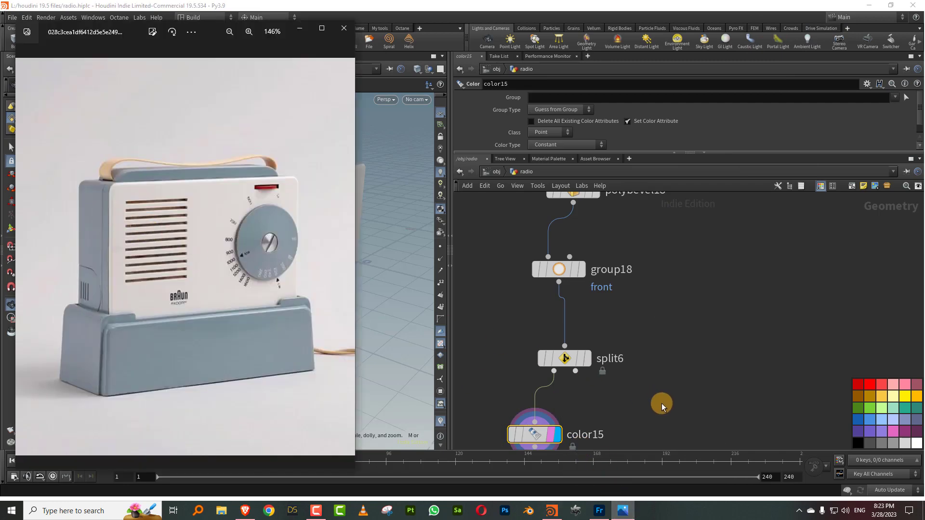
{"action": "left_click", "coordinate": [551, 511]}
- Set the front panel's color in color15 to a light grey of 0.916 on all three channels
{"action": "left_click_drag", "start_coordinate": [554, 153], "coordinate": [562, 206]}
{"action": "left_click", "coordinate": [554, 160]}
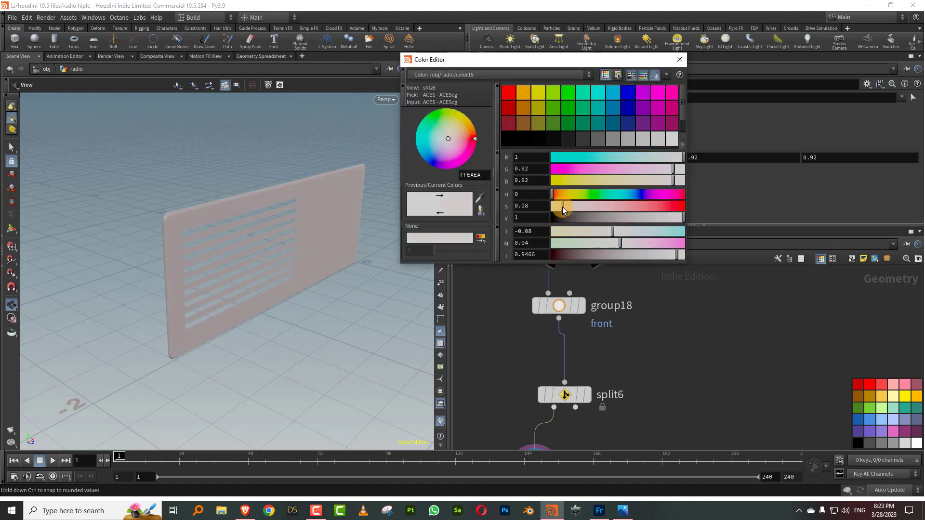
{"action": "left_click", "coordinate": [680, 60]}
{"action": "middle_click_drag", "start_coordinate": [680, 328], "coordinate": [686, 269]}
{"action": "middle_click_drag", "start_coordinate": [632, 355], "coordinate": [629, 312]}
{"action": "left_click", "coordinate": [539, 158]}
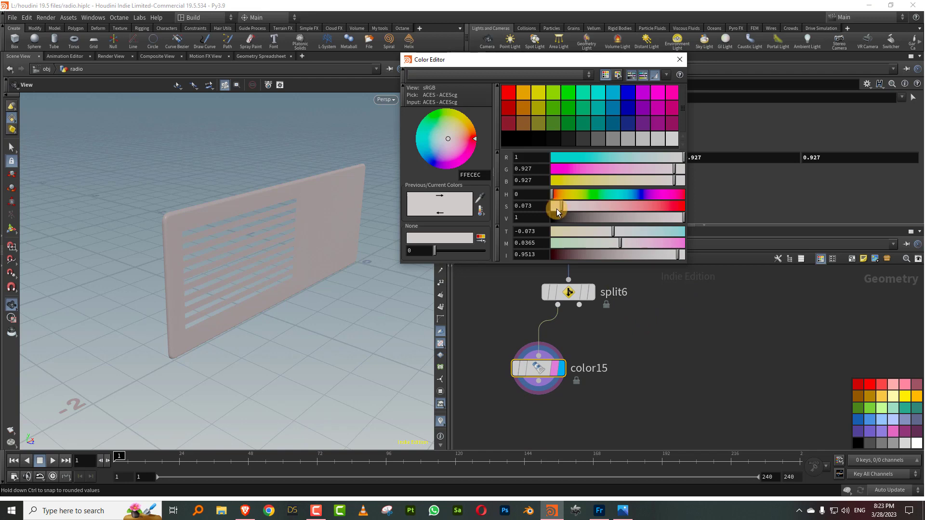
{"action": "left_click_drag", "start_coordinate": [558, 213], "coordinate": [549, 212]}
{"action": "left_click", "coordinate": [673, 217]}
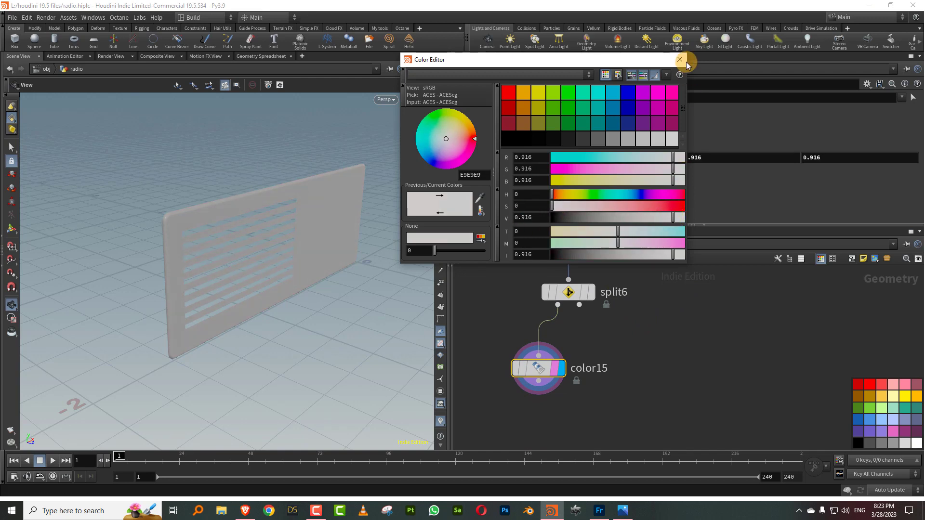
{"action": "left_click", "coordinate": [680, 59]}
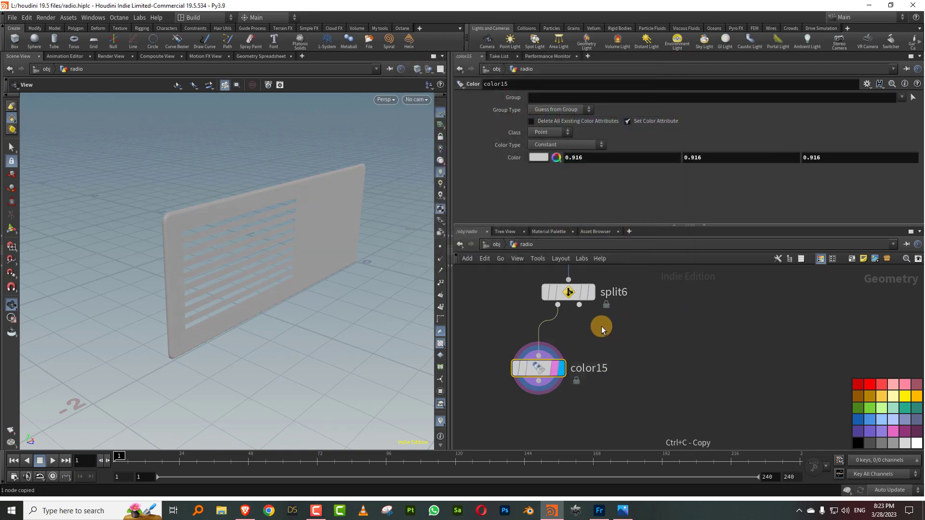
- Copy color15 onto split6's second output, display it and set its color to grey-blue 0.47762, 0.612135, 0.715
{"action": "key", "text": "ctrl+v"}
{"action": "left_click", "coordinate": [561, 161]}
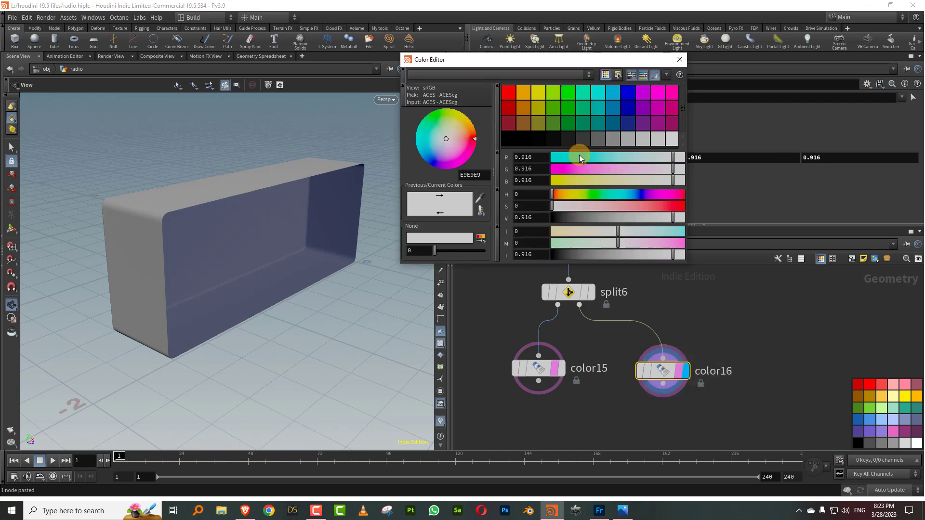
{"action": "scroll", "coordinate": [597, 369], "scroll_direction": "down", "scroll_amount": 2}
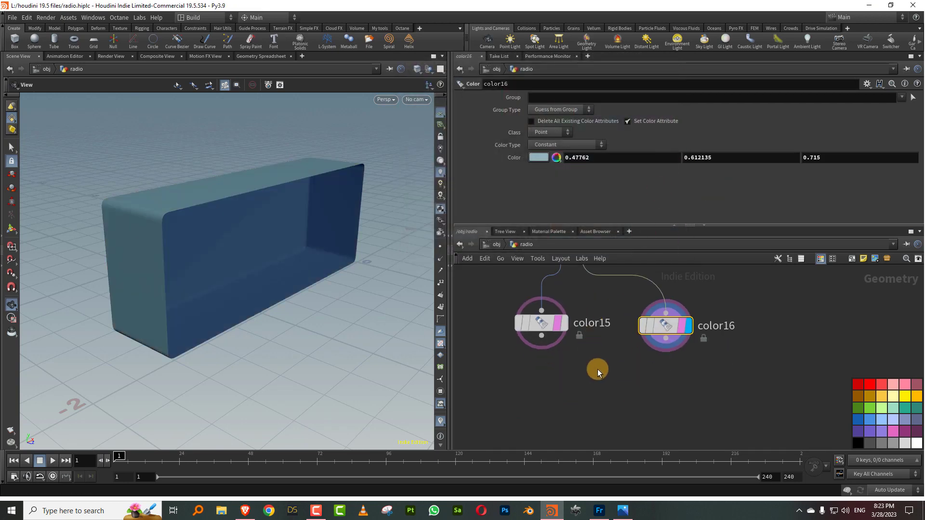
- Add a Merge node joining color15 and color16, and display the combined radio body
{"action": "key", "text": "Tab"}
{"action": "type", "text": "mer"}
{"action": "left_click", "coordinate": [701, 28]}
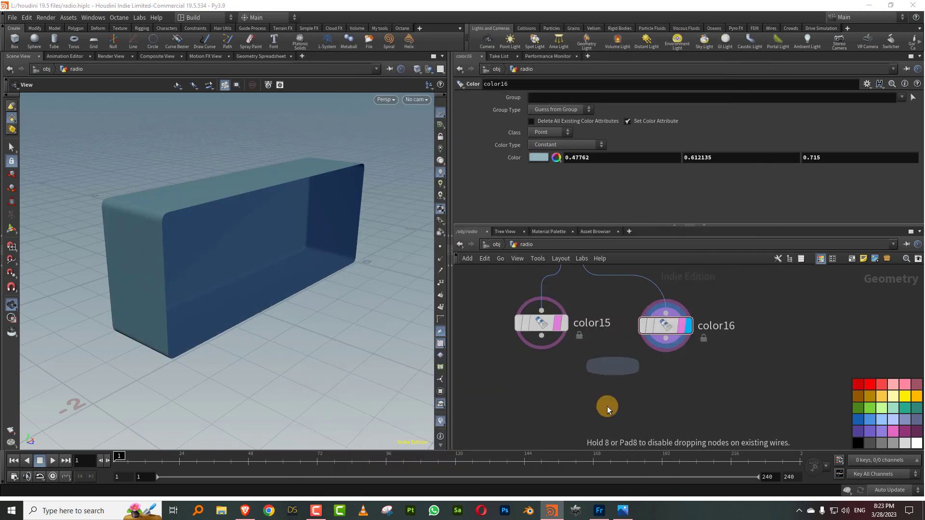
{"action": "left_click", "coordinate": [603, 412]}
{"action": "left_click_drag", "start_coordinate": [542, 335], "coordinate": [603, 398]}
{"action": "left_click_drag", "start_coordinate": [665, 338], "coordinate": [610, 399]}
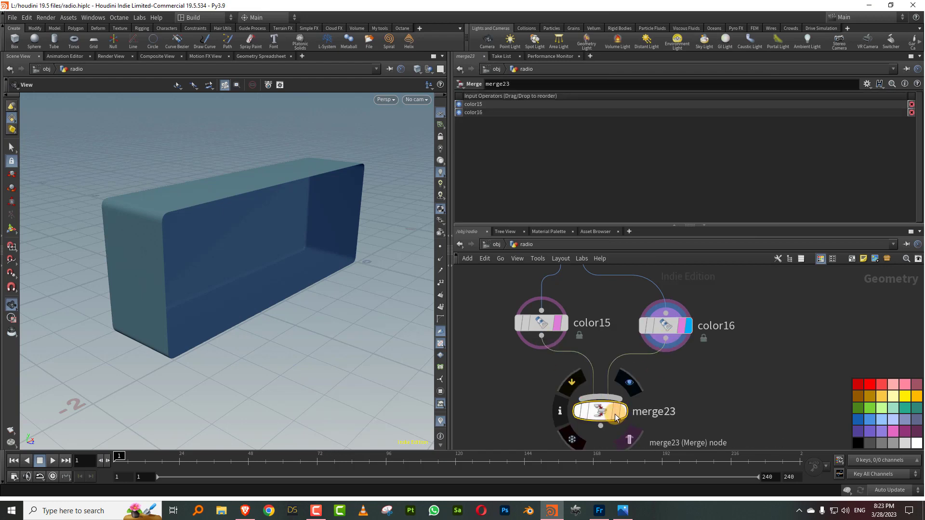
{"action": "left_click", "coordinate": [625, 412]}
- Change the viewport background's Color Scheme to Dark in the display options
{"action": "scroll", "coordinate": [221, 313], "scroll_direction": "down", "scroll_amount": 3}
{"action": "left_click_drag", "start_coordinate": [221, 314], "coordinate": [301, 239]}
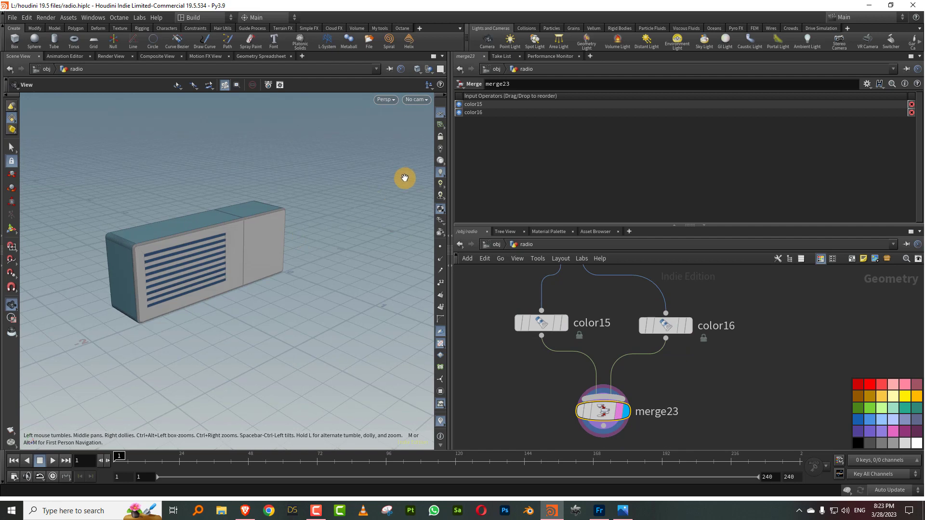
{"action": "key", "text": "d"}
{"action": "left_click", "coordinate": [436, 109]}
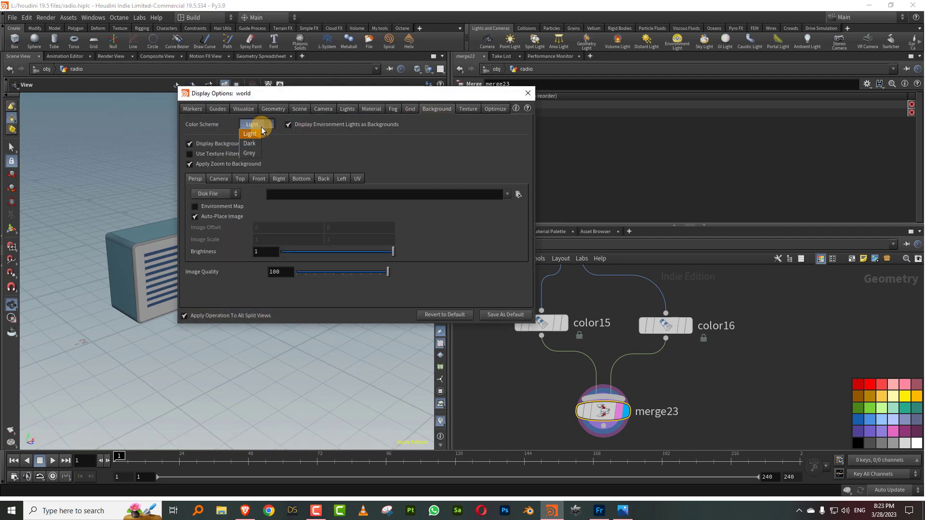
{"action": "left_click", "coordinate": [250, 143]}
{"action": "left_click", "coordinate": [529, 92]}
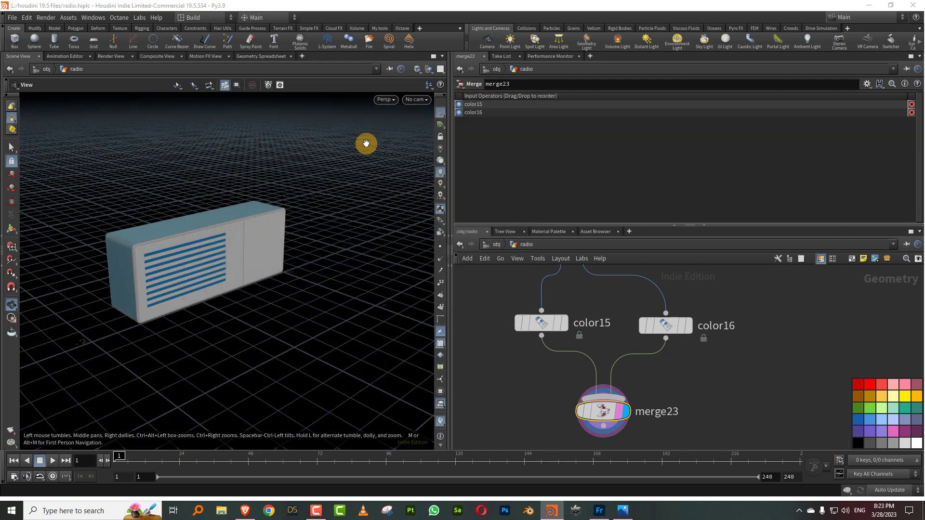
- Select the Width line node at the start of the network and reduce its Length to 0.56, inspecting the narrower radio
{"action": "scroll", "coordinate": [641, 409], "scroll_direction": "down", "scroll_amount": 8}
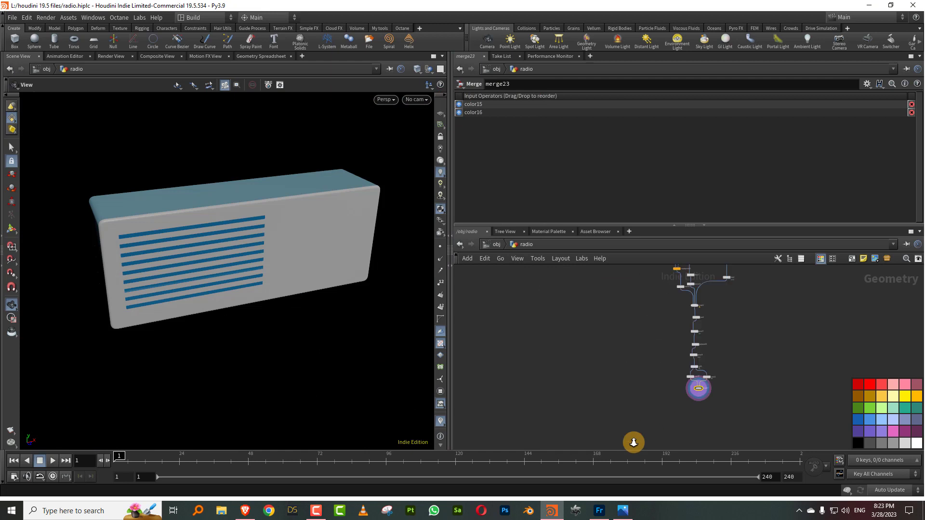
{"action": "middle_click_drag", "start_coordinate": [667, 332], "coordinate": [682, 492]}
{"action": "middle_click_drag", "start_coordinate": [646, 304], "coordinate": [627, 348]}
{"action": "scroll", "coordinate": [626, 350], "scroll_direction": "up", "scroll_amount": 5}
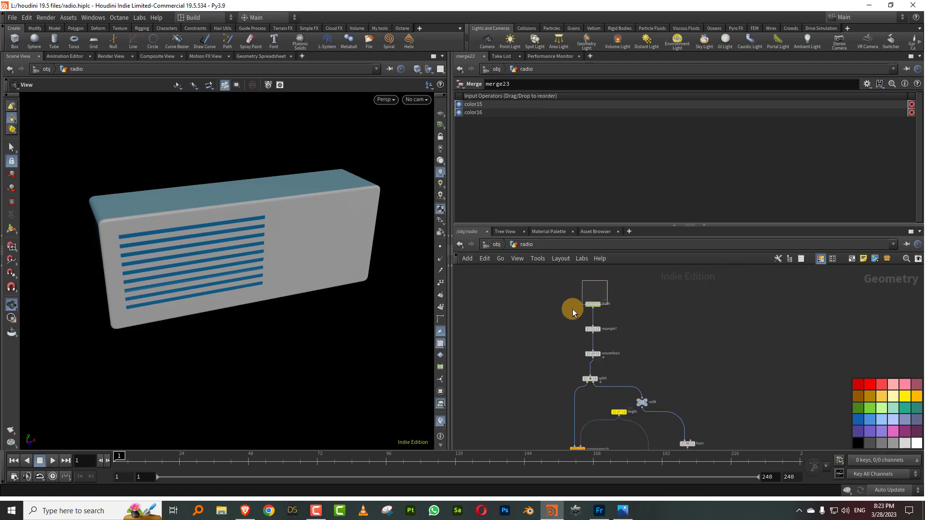
{"action": "left_click", "coordinate": [591, 303]}
{"action": "left_click_drag", "start_coordinate": [613, 137], "coordinate": [587, 143]}
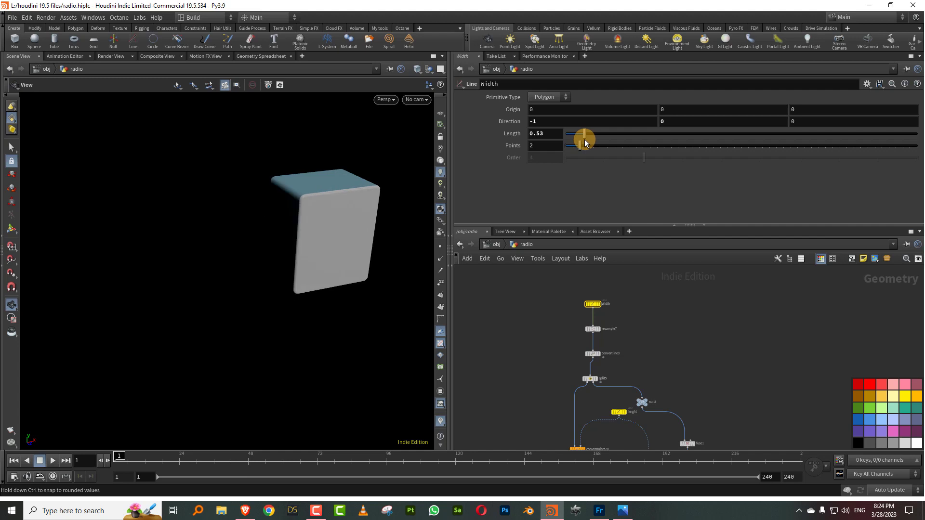
{"action": "left_click_drag", "start_coordinate": [584, 140], "coordinate": [586, 140]}
{"action": "scroll", "coordinate": [347, 214], "scroll_direction": "up", "scroll_amount": 5}
{"action": "left_click_drag", "start_coordinate": [355, 201], "coordinate": [403, 190]}
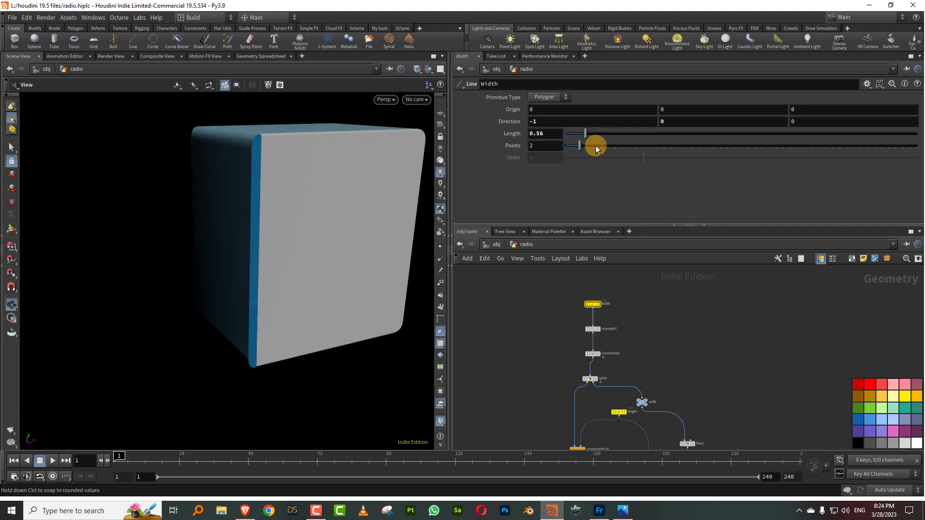
- Fine-tune the Width line's Length while checking the front grille, and select the resample7 node
{"action": "mouse_move", "coordinate": [586, 139]}
{"action": "left_mouse_down"}
{"action": "mouse_move", "coordinate": [613, 139]}
{"action": "mouse_move", "coordinate": [588, 138]}
{"action": "left_mouse_up"}
{"action": "left_click_drag", "start_coordinate": [320, 196], "coordinate": [440, 169]}
{"action": "mouse_move", "coordinate": [594, 138]}
{"action": "left_mouse_down"}
{"action": "mouse_move", "coordinate": [583, 138]}
{"action": "mouse_move", "coordinate": [610, 138]}
{"action": "mouse_move", "coordinate": [587, 139]}
{"action": "left_mouse_up"}
{"action": "left_click_drag", "start_coordinate": [625, 347], "coordinate": [591, 322]}
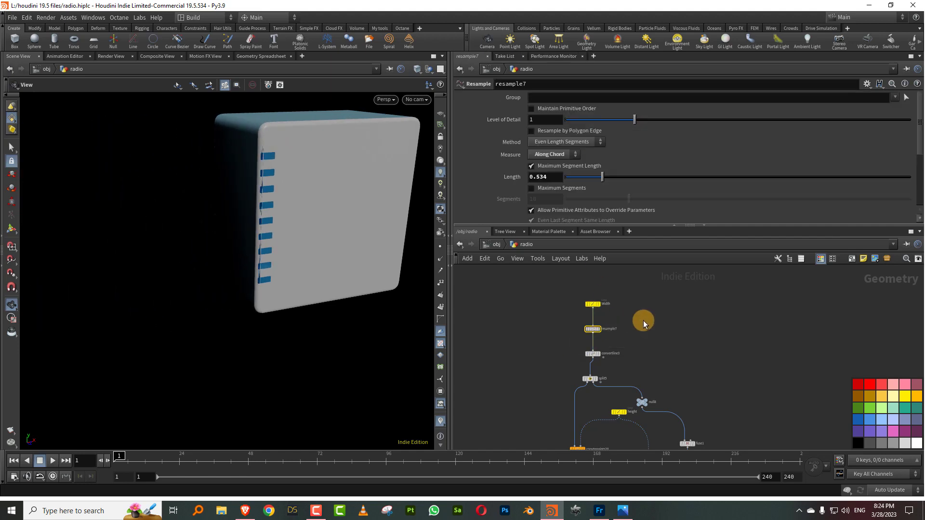
- Reduce the resample7 node's maximum segment Length to 0.406
{"action": "left_click_drag", "start_coordinate": [590, 178], "coordinate": [593, 177]}
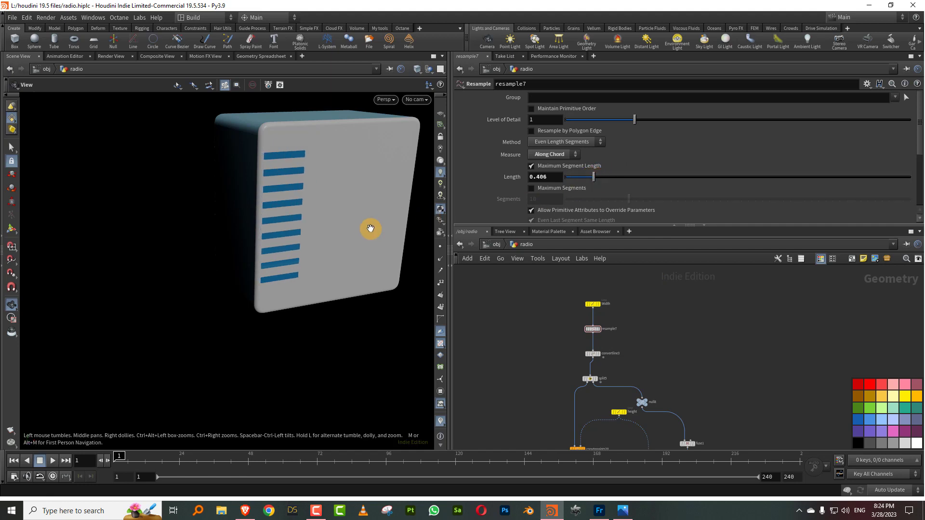
{"action": "key", "text": "w"}
{"action": "key", "text": "w"}
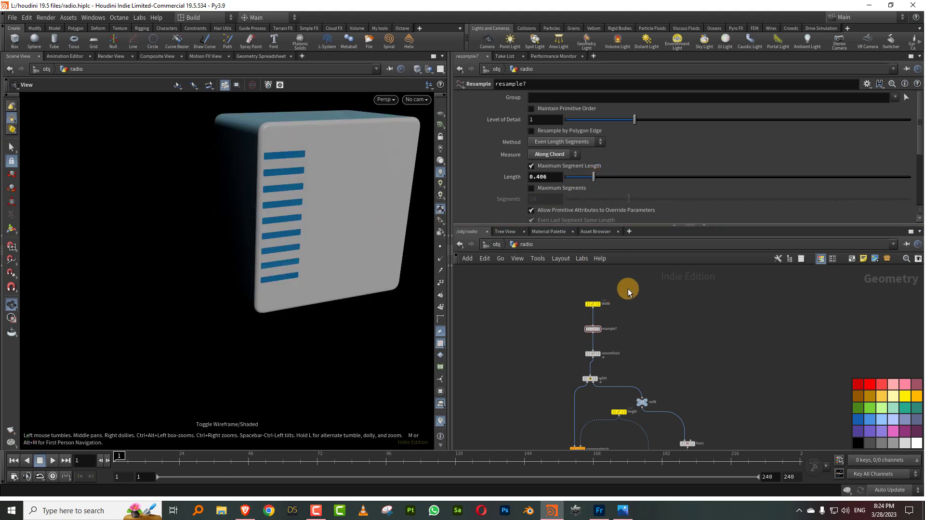
- Increase the Width line's Length to 1.15 and inspect the front grille on the wider radio
{"action": "left_click_drag", "start_coordinate": [627, 289], "coordinate": [592, 309]}
{"action": "left_click_drag", "start_coordinate": [587, 136], "coordinate": [607, 139]}
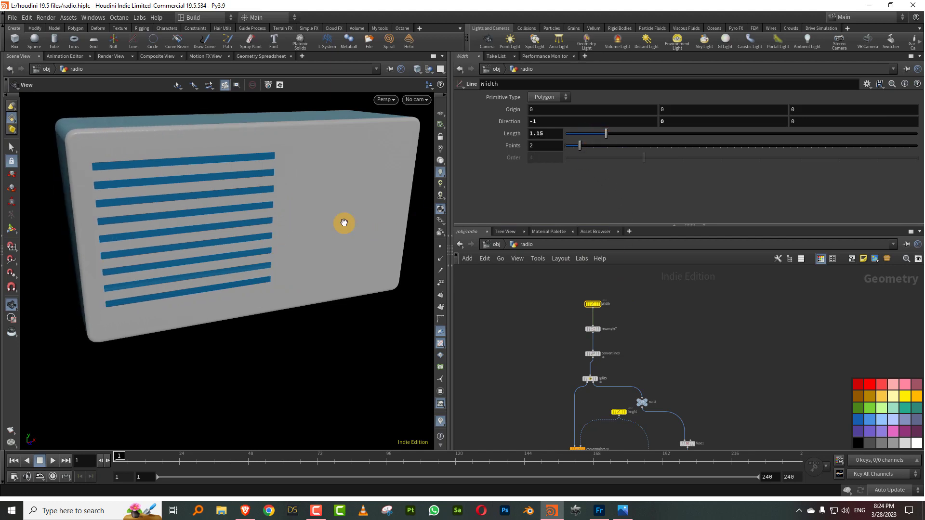
{"action": "mouse_move", "coordinate": [343, 222]}
{"action": "left_mouse_down"}
{"action": "mouse_move", "coordinate": [326, 256]}
{"action": "mouse_move", "coordinate": [349, 274]}
{"action": "mouse_move", "coordinate": [313, 262]}
{"action": "mouse_move", "coordinate": [343, 243]}
{"action": "mouse_move", "coordinate": [325, 254]}
{"action": "left_mouse_up"}
{"action": "key", "text": "w"}
{"action": "key", "text": "w"}
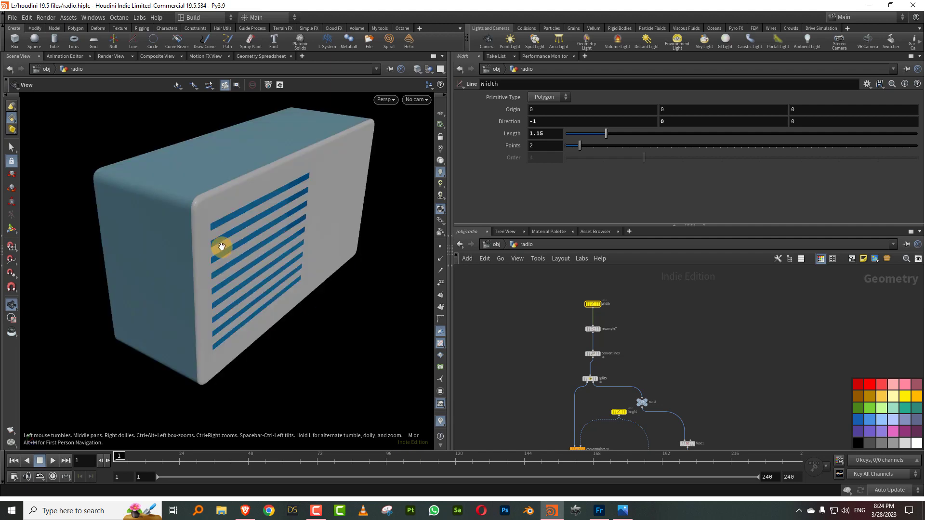
{"action": "scroll", "coordinate": [221, 246], "scroll_direction": "up", "scroll_amount": 5}
{"action": "left_click_drag", "start_coordinate": [276, 217], "coordinate": [336, 205]}
{"action": "middle_click_drag", "start_coordinate": [336, 204], "coordinate": [275, 250]}
- Insert a Labs Thicken node between color15 and merge23
{"action": "middle_click_drag", "start_coordinate": [771, 334], "coordinate": [697, 288]}
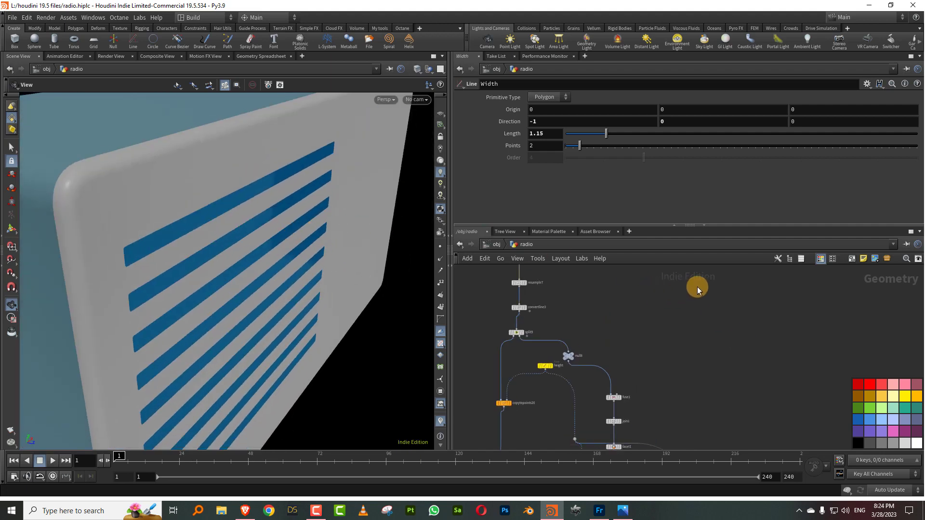
{"action": "scroll", "coordinate": [697, 289], "scroll_direction": "down", "scroll_amount": 8}
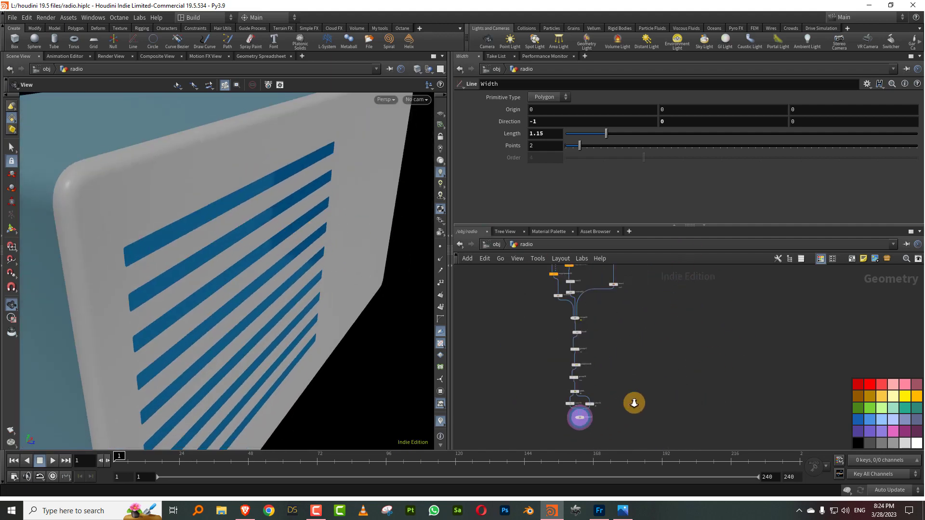
{"action": "scroll", "coordinate": [648, 348], "scroll_direction": "up", "scroll_amount": 5}
{"action": "scroll", "coordinate": [645, 339], "scroll_direction": "up", "scroll_amount": 4}
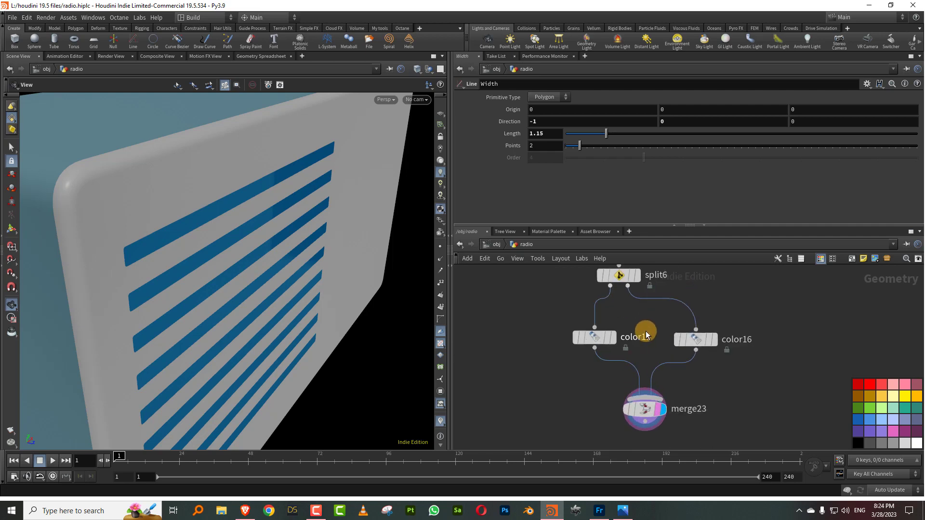
{"action": "key", "text": "Tab"}
{"action": "type", "text": "thick"}
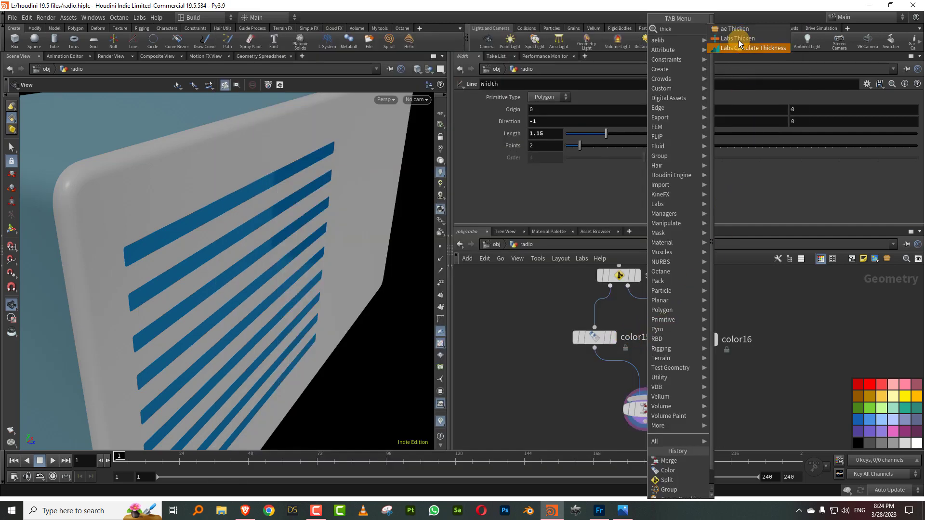
{"action": "left_click", "coordinate": [745, 39]}
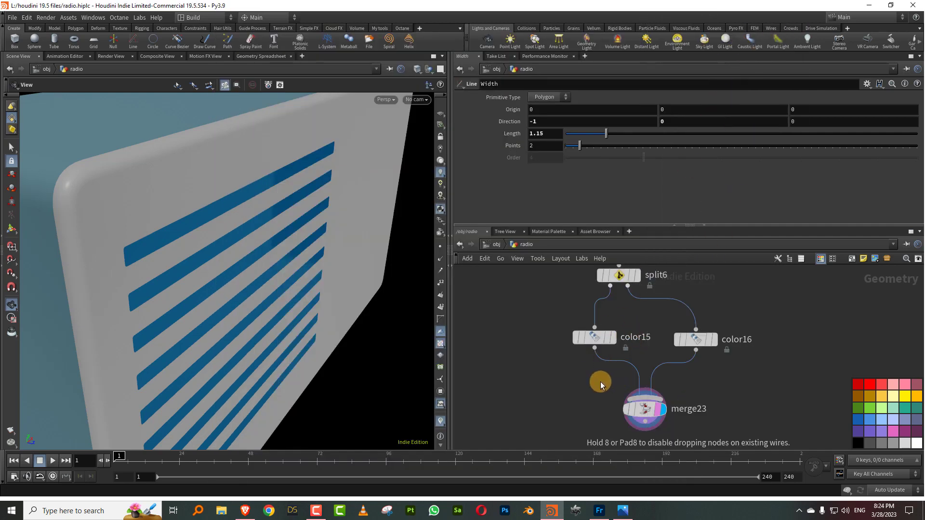
{"action": "left_click", "coordinate": [600, 382]}
{"action": "mouse_move", "coordinate": [600, 382]}
{"action": "left_mouse_down"}
{"action": "mouse_move", "coordinate": [622, 380]}
{"action": "mouse_move", "coordinate": [597, 383]}
{"action": "left_mouse_up"}
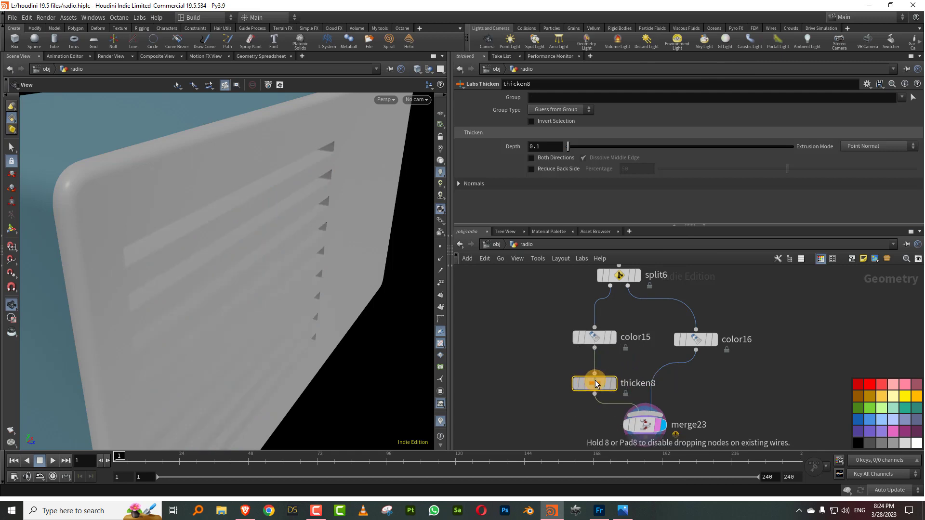
- Display the thicken8 node, set its Depth to 0.002, and inspect the front panel's thickness
{"action": "left_click", "coordinate": [612, 383]}
{"action": "mouse_move", "coordinate": [221, 250]}
{"action": "left_mouse_down"}
{"action": "mouse_move", "coordinate": [240, 276]}
{"action": "mouse_move", "coordinate": [218, 251]}
{"action": "left_mouse_up"}
{"action": "left_click", "coordinate": [542, 147]}
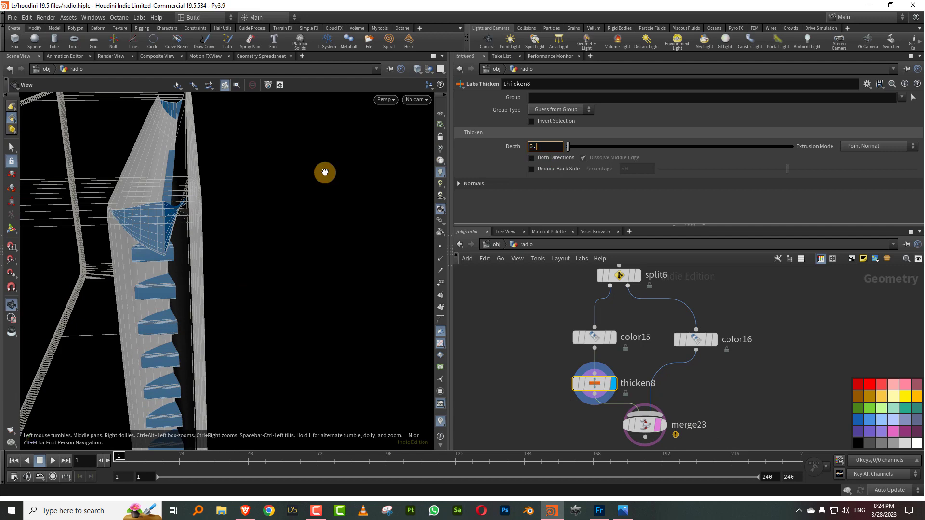
{"action": "left_click", "coordinate": [325, 173]}
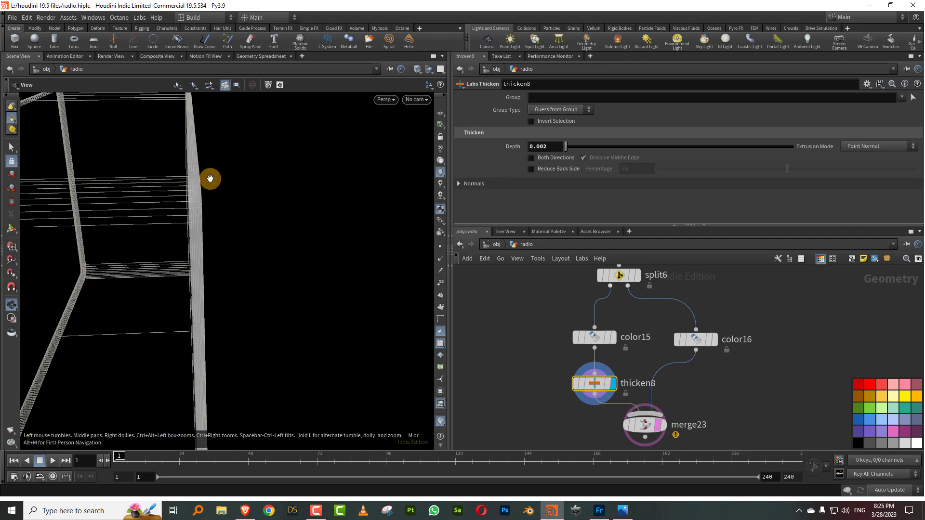
{"action": "left_click_drag", "start_coordinate": [186, 201], "coordinate": [260, 169]}
{"action": "right_click_drag", "start_coordinate": [191, 198], "coordinate": [229, 183]}
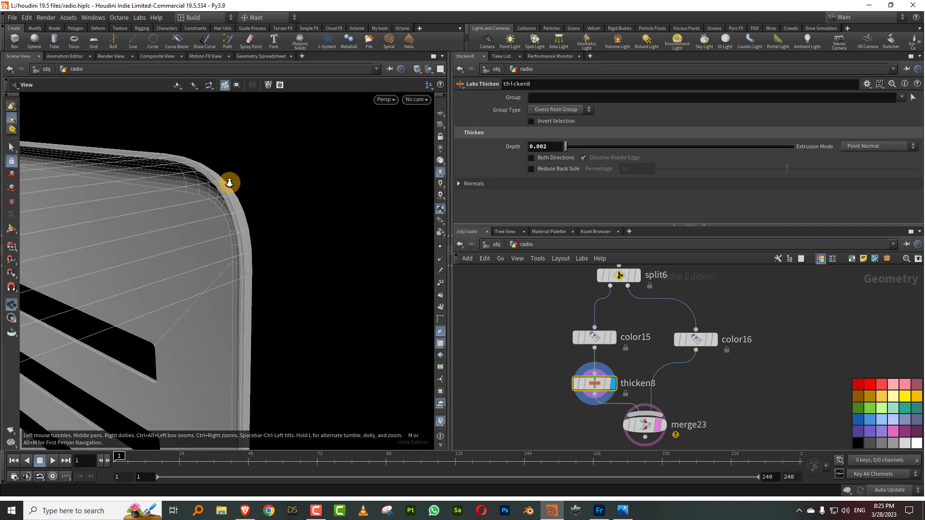
{"action": "left_click_drag", "start_coordinate": [230, 183], "coordinate": [432, 252]}
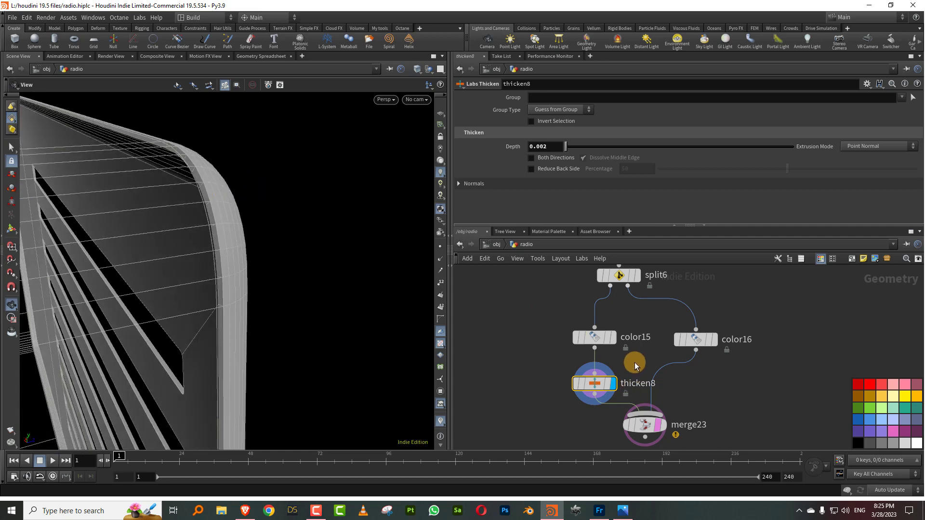
- Duplicate the thicken8 node and insert the copy between color16 and merge23
{"action": "key", "text": "ctrl+c"}
{"action": "key", "text": "ctrl+v"}
{"action": "left_click_drag", "start_coordinate": [701, 384], "coordinate": [660, 386]}
{"action": "left_click_drag", "start_coordinate": [251, 280], "coordinate": [155, 304]}
{"action": "middle_click_drag", "start_coordinate": [274, 230], "coordinate": [222, 211]}
{"action": "scroll", "coordinate": [222, 211], "scroll_direction": "down", "scroll_amount": 5}
{"action": "left_click_drag", "start_coordinate": [169, 262], "coordinate": [219, 269]}
{"action": "middle_click_drag", "start_coordinate": [742, 371], "coordinate": [723, 289]}
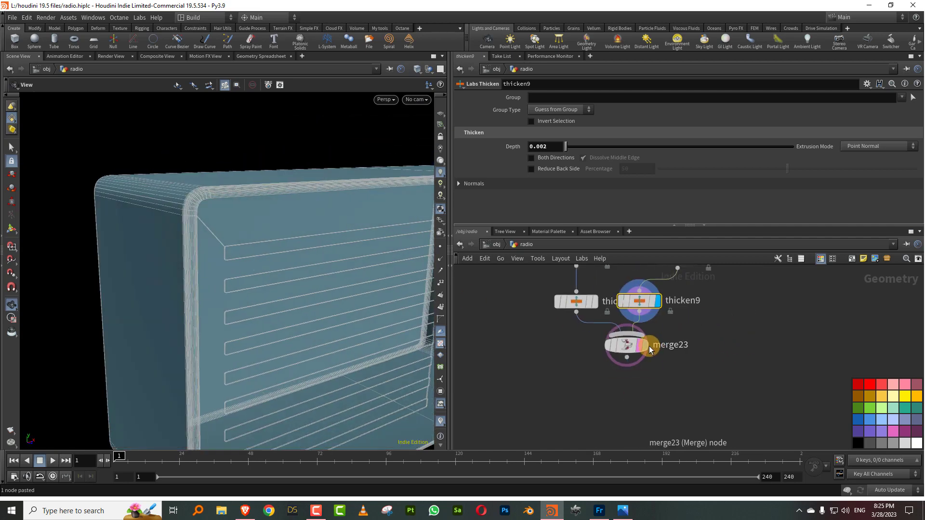
- Display merge23, move it below the thicken nodes, and inspect where the front panel meets the body
{"action": "left_click", "coordinate": [645, 346]}
{"action": "left_click_drag", "start_coordinate": [617, 348], "coordinate": [592, 413]}
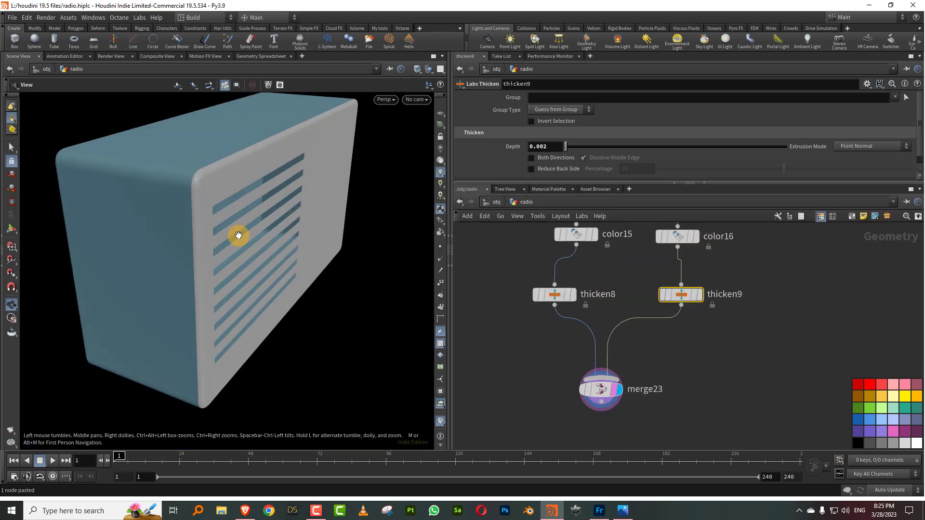
{"action": "left_click_drag", "start_coordinate": [238, 236], "coordinate": [146, 267]}
{"action": "right_click_drag", "start_coordinate": [145, 266], "coordinate": [226, 223]}
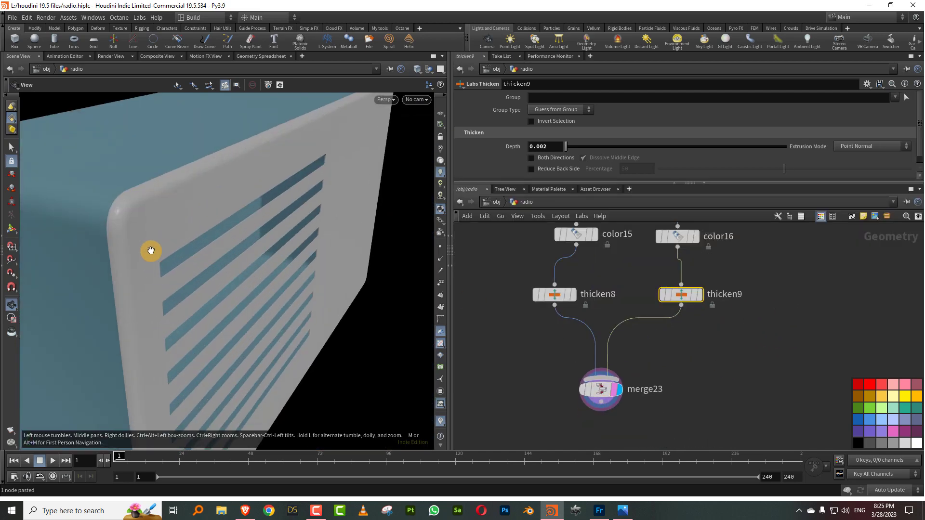
{"action": "left_click_drag", "start_coordinate": [150, 250], "coordinate": [233, 264]}
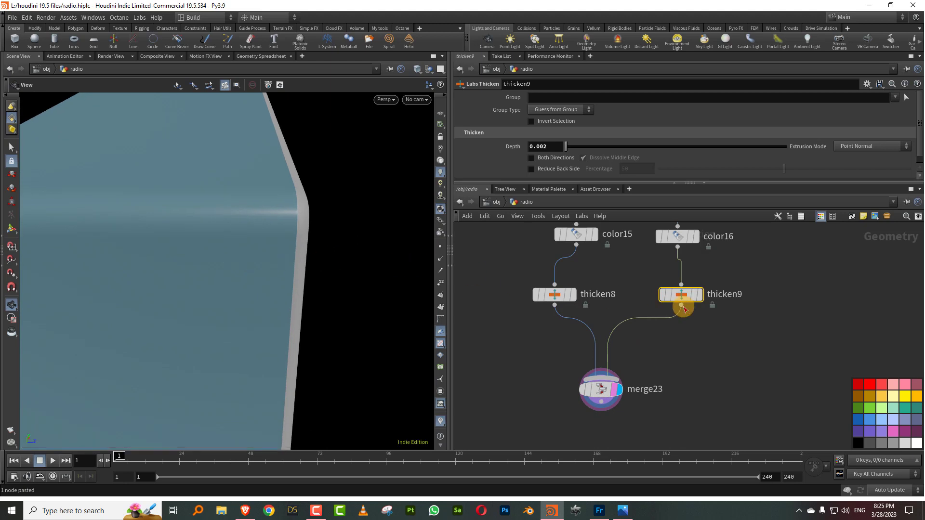
{"action": "left_click", "coordinate": [646, 353]}
{"action": "key", "text": "Tab"}
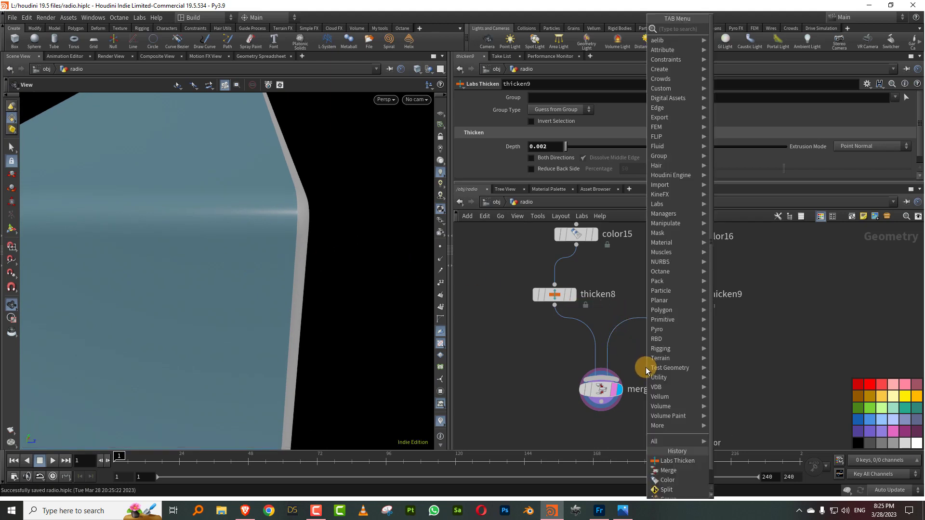
{"action": "left_click", "coordinate": [776, 350]}
- Duplicate the group17 and polybevel18 nodes and place the copies below merge23
{"action": "middle_click_drag", "start_coordinate": [736, 224], "coordinate": [637, 418]}
{"action": "scroll", "coordinate": [615, 343], "scroll_direction": "down", "scroll_amount": 3}
{"action": "left_click_drag", "start_coordinate": [594, 302], "coordinate": [533, 358]}
{"action": "left_click_drag", "start_coordinate": [518, 324], "coordinate": [517, 326]}
{"action": "left_click_drag", "start_coordinate": [593, 253], "coordinate": [534, 295]}
{"action": "middle_click_drag", "start_coordinate": [590, 226], "coordinate": [565, 285]}
{"action": "left_click_drag", "start_coordinate": [566, 276], "coordinate": [514, 328]}
{"action": "middle_click_drag", "start_coordinate": [662, 330], "coordinate": [614, 301]}
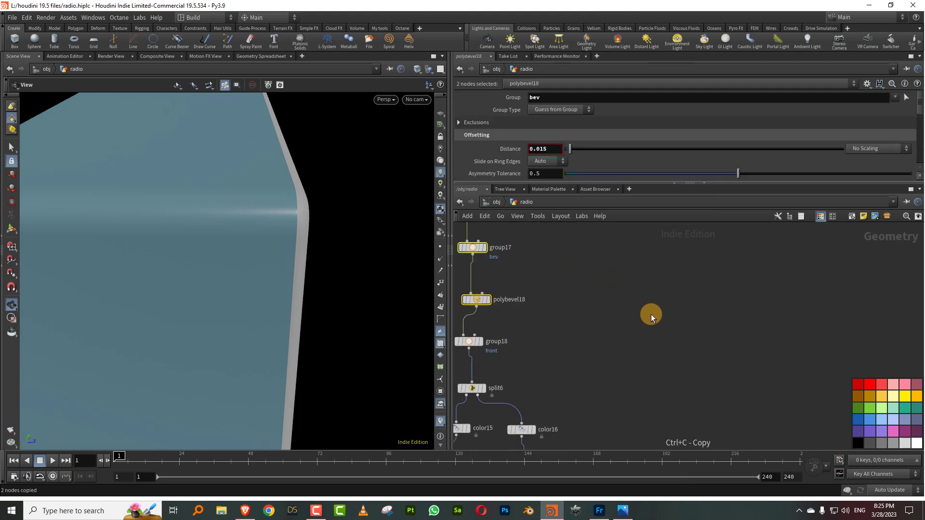
{"action": "left_click_drag", "start_coordinate": [676, 290], "coordinate": [654, 428]}
{"action": "middle_click_drag", "start_coordinate": [709, 378], "coordinate": [661, 212]}
{"action": "left_click_drag", "start_coordinate": [609, 266], "coordinate": [577, 437]}
{"action": "middle_click_drag", "start_coordinate": [609, 423], "coordinate": [619, 286]}
{"action": "left_click_drag", "start_coordinate": [650, 376], "coordinate": [549, 323]}
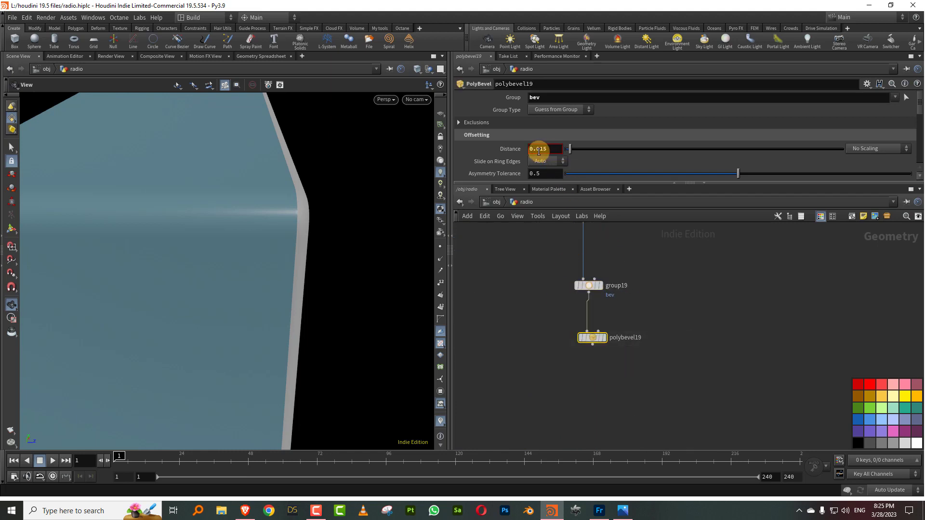
- Rename the duplicated edge group to bevA and use bevA as the group in polybevel19
{"action": "key", "text": "Up"}
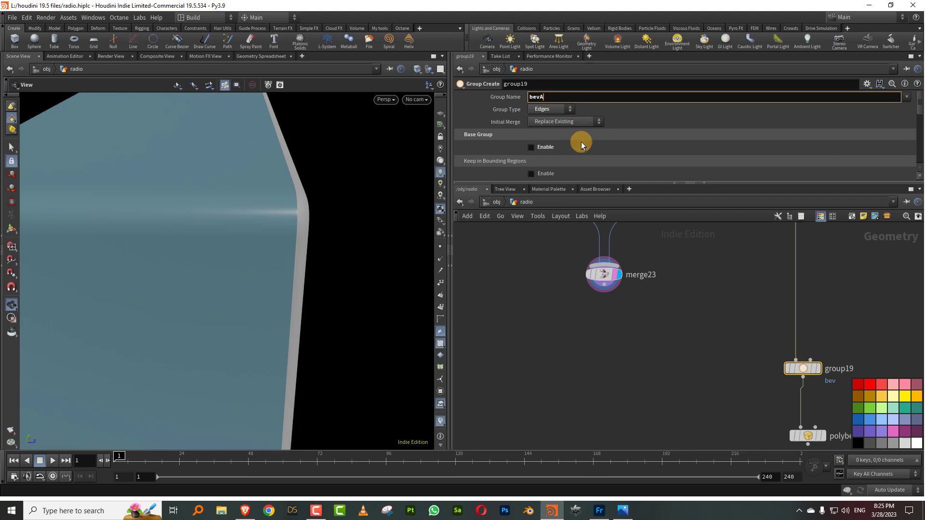
{"action": "key", "text": "Down"}
{"action": "left_click", "coordinate": [565, 95]}
{"action": "type", "text": "bevA"}
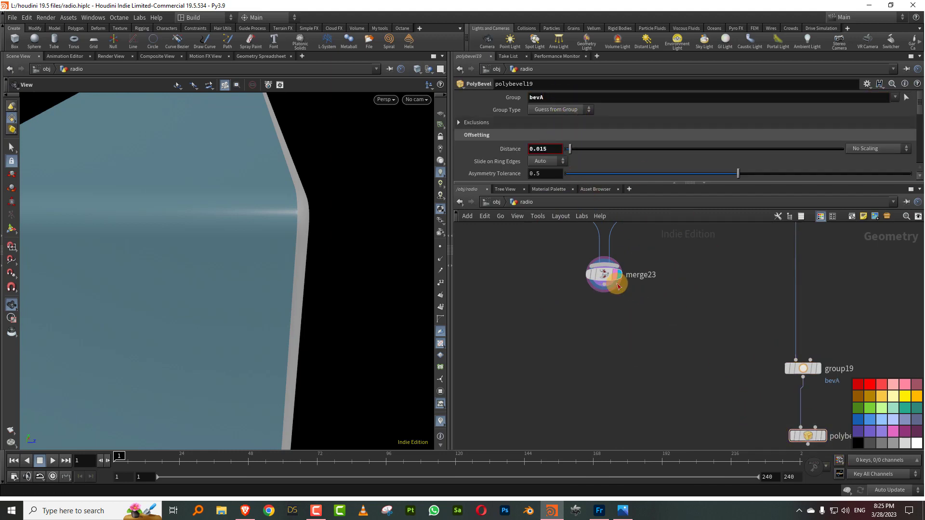
- Connect merge23 to group19, display group19, and inspect the bevA edges in wireframe
{"action": "left_click_drag", "start_coordinate": [618, 286], "coordinate": [813, 369]}
{"action": "left_click", "coordinate": [813, 369]}
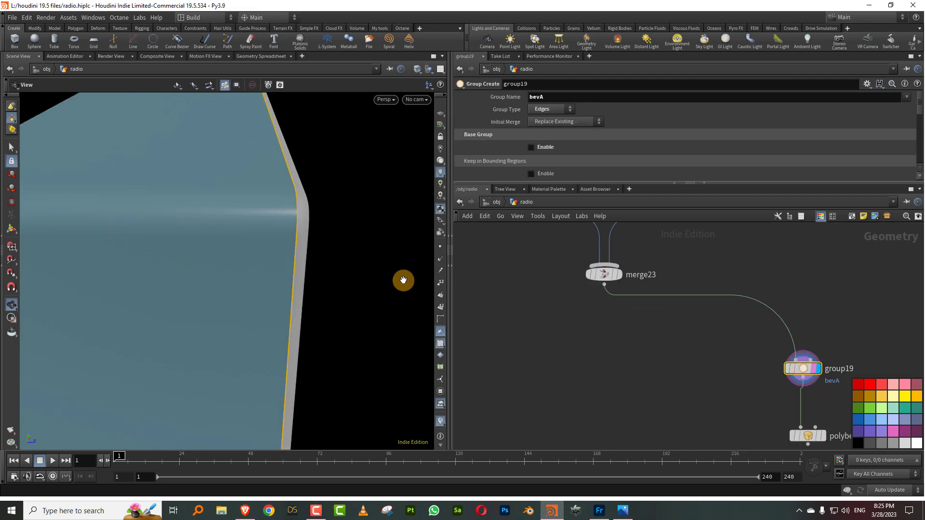
{"action": "key", "text": "shift+w"}
{"action": "left_click_drag", "start_coordinate": [322, 239], "coordinate": [347, 231]}
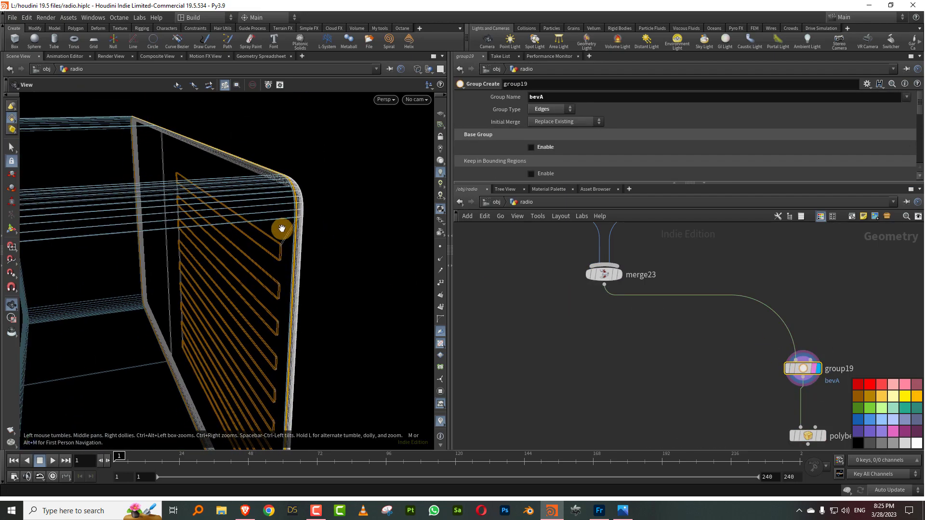
{"action": "left_click_drag", "start_coordinate": [281, 228], "coordinate": [357, 204]}
- Set polybevel19's Distance to 0.001, display the node, and inspect the beveled grille in wireframe and shaded view
{"action": "left_click", "coordinate": [606, 324]}
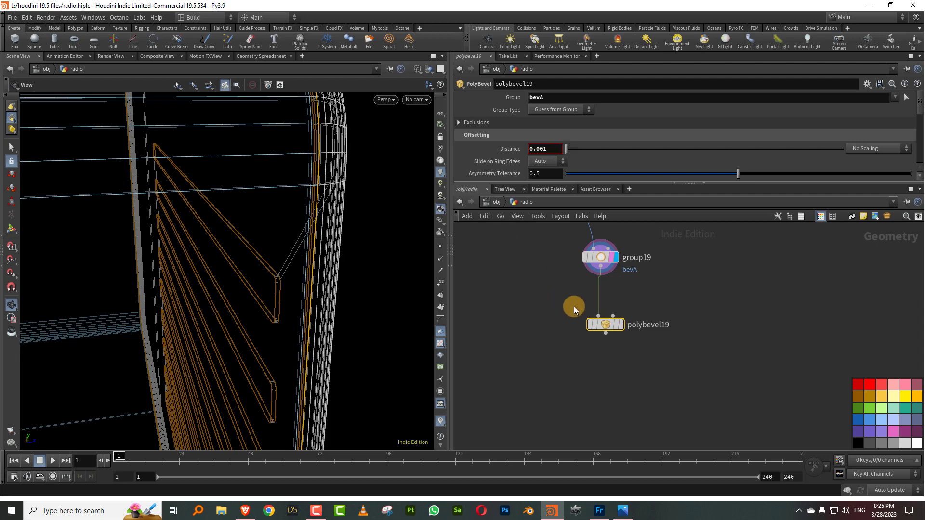
{"action": "left_click", "coordinate": [620, 325]}
{"action": "mouse_move", "coordinate": [340, 141]}
{"action": "left_mouse_down"}
{"action": "mouse_move", "coordinate": [358, 142]}
{"action": "mouse_move", "coordinate": [291, 190]}
{"action": "mouse_move", "coordinate": [318, 166]}
{"action": "mouse_move", "coordinate": [244, 239]}
{"action": "mouse_move", "coordinate": [233, 223]}
{"action": "mouse_move", "coordinate": [231, 272]}
{"action": "mouse_move", "coordinate": [241, 203]}
{"action": "mouse_move", "coordinate": [257, 208]}
{"action": "mouse_move", "coordinate": [239, 222]}
{"action": "mouse_move", "coordinate": [380, 160]}
{"action": "mouse_move", "coordinate": [378, 190]}
{"action": "mouse_move", "coordinate": [268, 180]}
{"action": "mouse_move", "coordinate": [294, 192]}
{"action": "mouse_move", "coordinate": [210, 208]}
{"action": "mouse_move", "coordinate": [262, 204]}
{"action": "mouse_move", "coordinate": [230, 204]}
{"action": "mouse_move", "coordinate": [270, 187]}
{"action": "mouse_move", "coordinate": [264, 197]}
{"action": "mouse_move", "coordinate": [209, 169]}
{"action": "left_mouse_up"}
{"action": "key", "text": "w"}
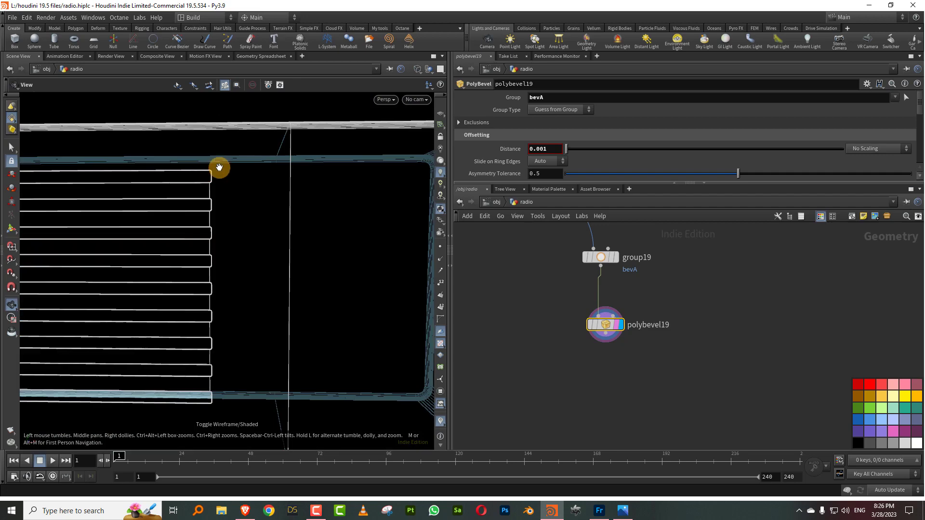
{"action": "key", "text": "w"}
{"action": "left_click_drag", "start_coordinate": [264, 183], "coordinate": [265, 155]}
- Add a Normal node after polybevel19 and display it
{"action": "key", "text": "Tab"}
{"action": "type", "text": "norm"}
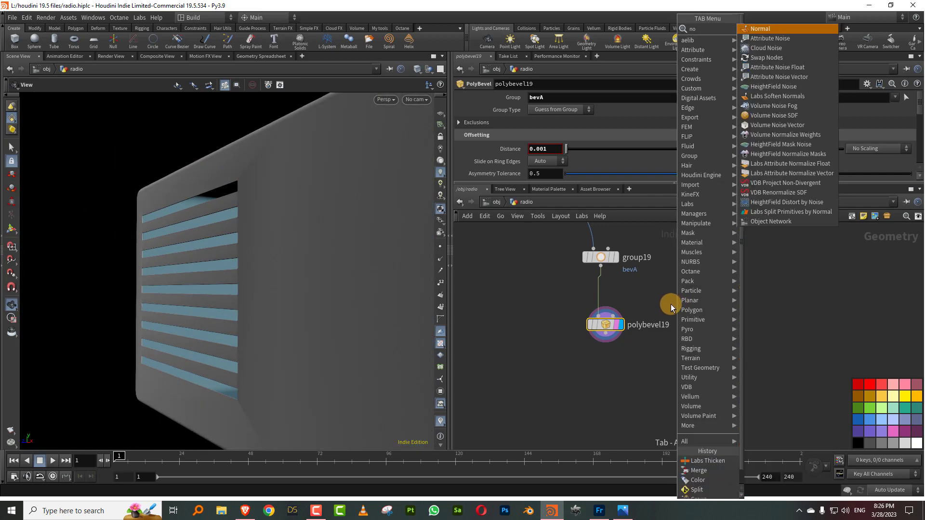
{"action": "left_click", "coordinate": [761, 30]}
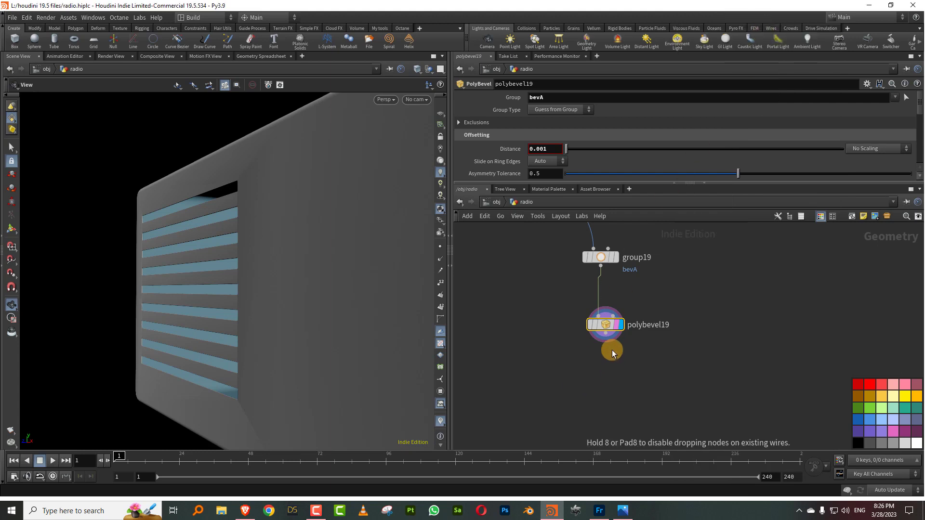
{"action": "left_click", "coordinate": [612, 353]}
{"action": "left_click", "coordinate": [608, 382]}
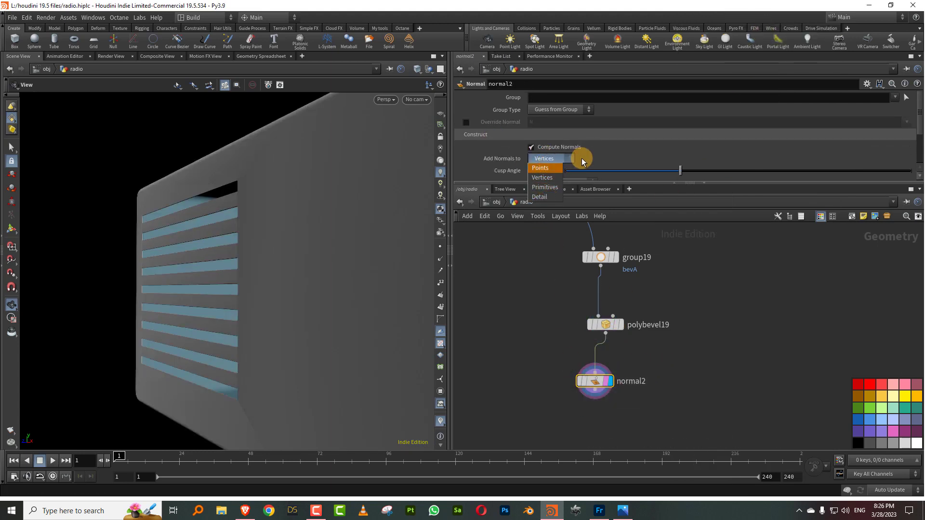
- Set the Normal node's Weighting Method to By Face Area and Cusp Angle to 30, checking the radio's shading
{"action": "left_click_drag", "start_coordinate": [559, 182], "coordinate": [556, 225]}
{"action": "left_click", "coordinate": [554, 183]}
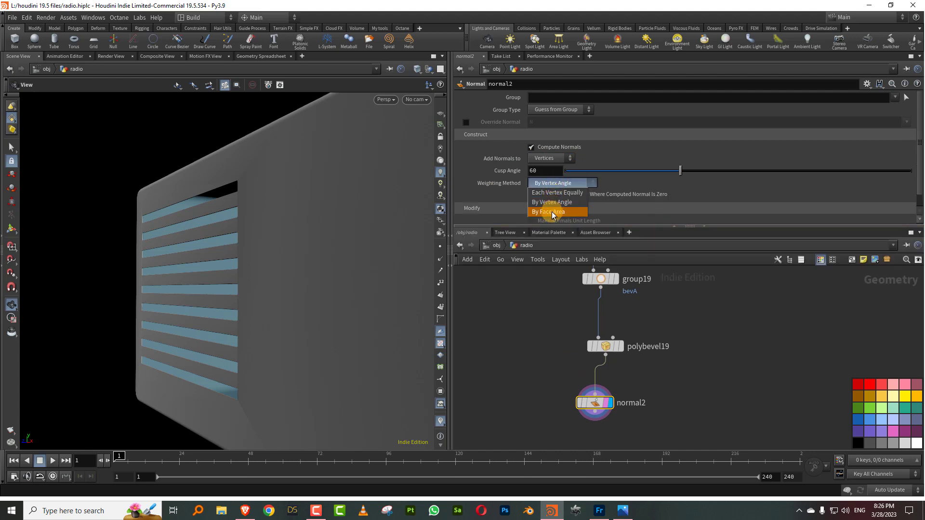
{"action": "left_click", "coordinate": [551, 212]}
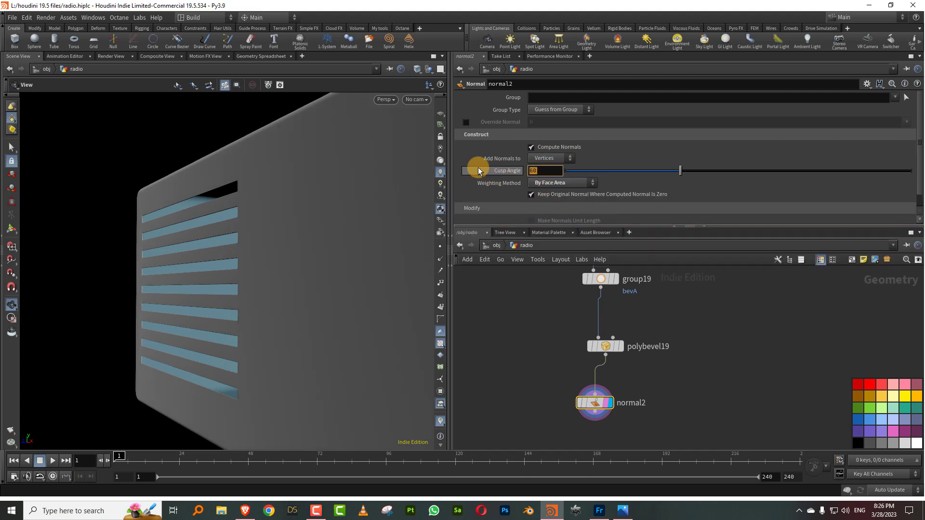
{"action": "type", "text": "30"}
{"action": "key", "text": "Return"}
{"action": "right_click_drag", "start_coordinate": [326, 226], "coordinate": [183, 321]}
{"action": "left_click_drag", "start_coordinate": [183, 321], "coordinate": [386, 293]}
{"action": "middle_click_drag", "start_coordinate": [388, 240], "coordinate": [249, 259]}
{"action": "right_click_drag", "start_coordinate": [249, 259], "coordinate": [298, 229]}
{"action": "mouse_move", "coordinate": [283, 255]}
{"action": "left_mouse_down"}
{"action": "mouse_move", "coordinate": [355, 206]}
{"action": "mouse_move", "coordinate": [302, 217]}
{"action": "mouse_move", "coordinate": [295, 246]}
{"action": "left_mouse_up"}
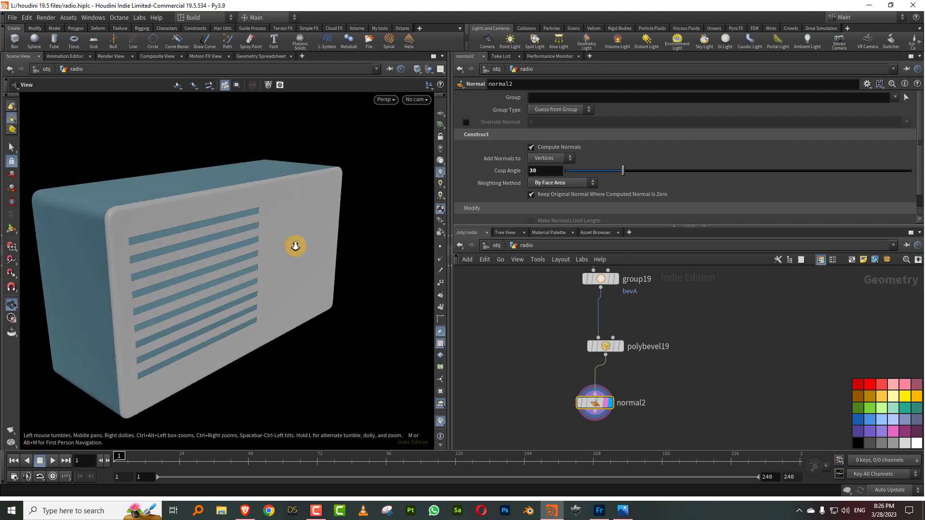
{"action": "right_click_drag", "start_coordinate": [295, 246], "coordinate": [248, 282]}
{"action": "left_click_drag", "start_coordinate": [248, 282], "coordinate": [308, 289]}
- Select polybevel19 and enlarge the parameter area to examine its Fillet settings
{"action": "middle_click_drag", "start_coordinate": [685, 294], "coordinate": [618, 358]}
{"action": "scroll", "coordinate": [639, 333], "scroll_direction": "down", "scroll_amount": 3}
{"action": "left_click_drag", "start_coordinate": [618, 358], "coordinate": [545, 441]}
{"action": "left_click_drag", "start_coordinate": [584, 358], "coordinate": [509, 362]}
{"action": "left_click", "coordinate": [560, 371]}
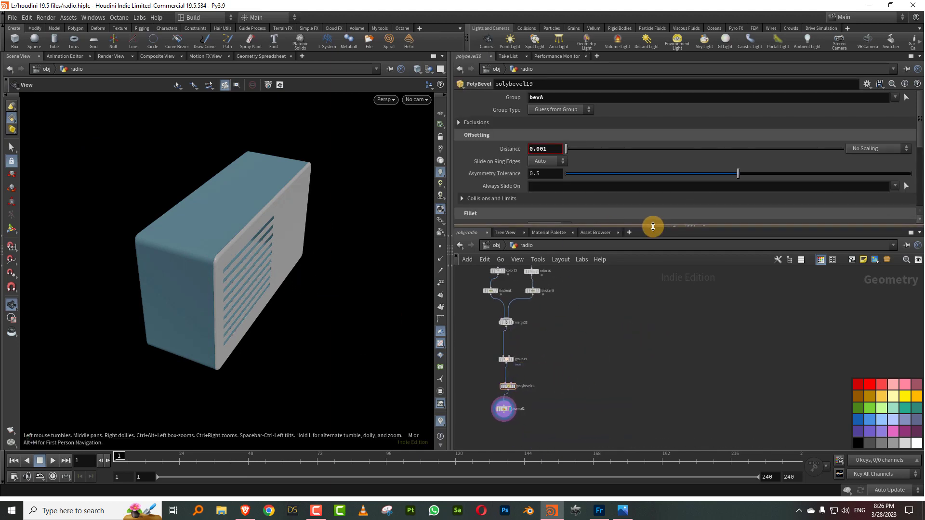
{"action": "left_click_drag", "start_coordinate": [652, 251], "coordinate": [636, 356]}
{"action": "left_click_drag", "start_coordinate": [305, 262], "coordinate": [331, 233]}
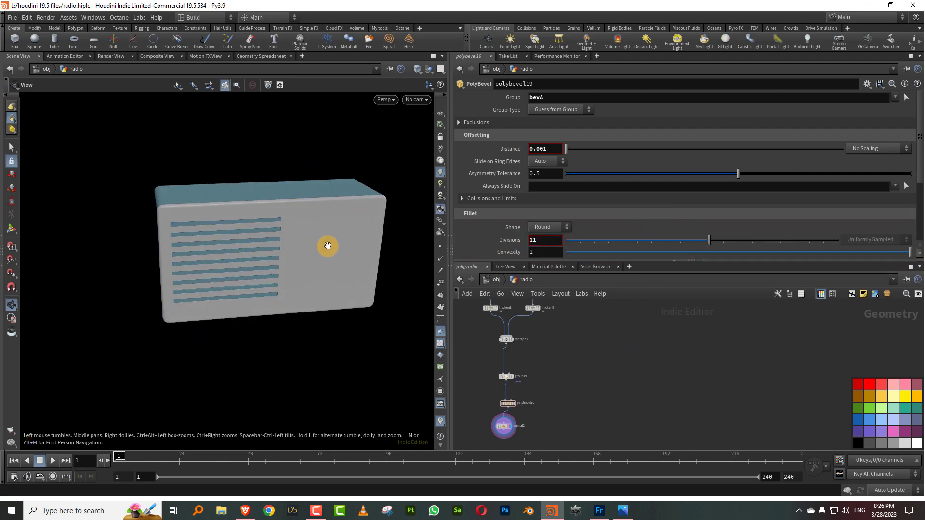